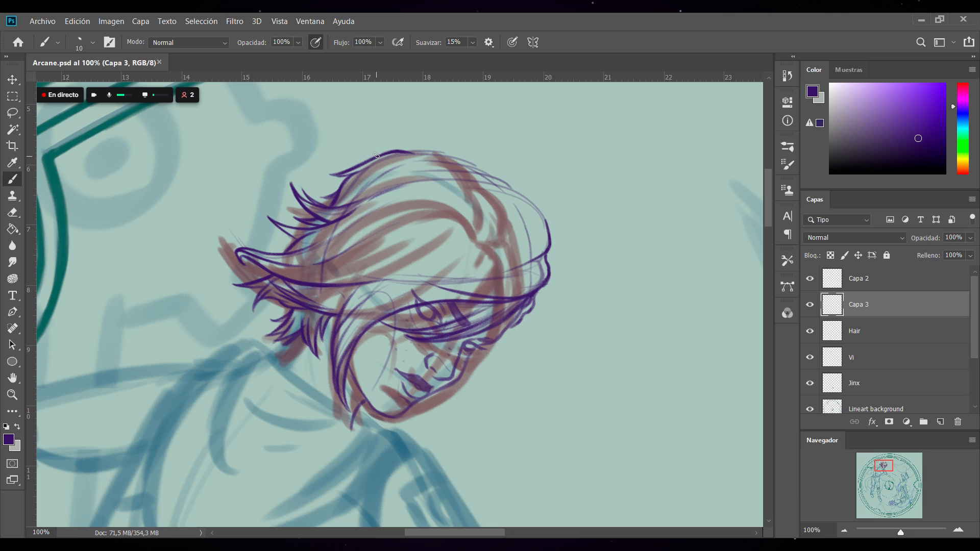
Ink the upper outline of the hair on Capa 3 from the crown down to the forehead, and save the document
left_click_drag(369, 149, 378, 153)
left_click_drag(365, 148, 373, 152)
left_click_drag(389, 151, 440, 149)
mouse_move(431, 154)
left_mouse_down()
mouse_move(469, 162)
mouse_move(460, 158)
mouse_move(489, 186)
left_mouse_up()
mouse_move(446, 158)
left_mouse_down()
mouse_move(486, 176)
mouse_move(454, 162)
mouse_move(516, 190)
left_mouse_up()
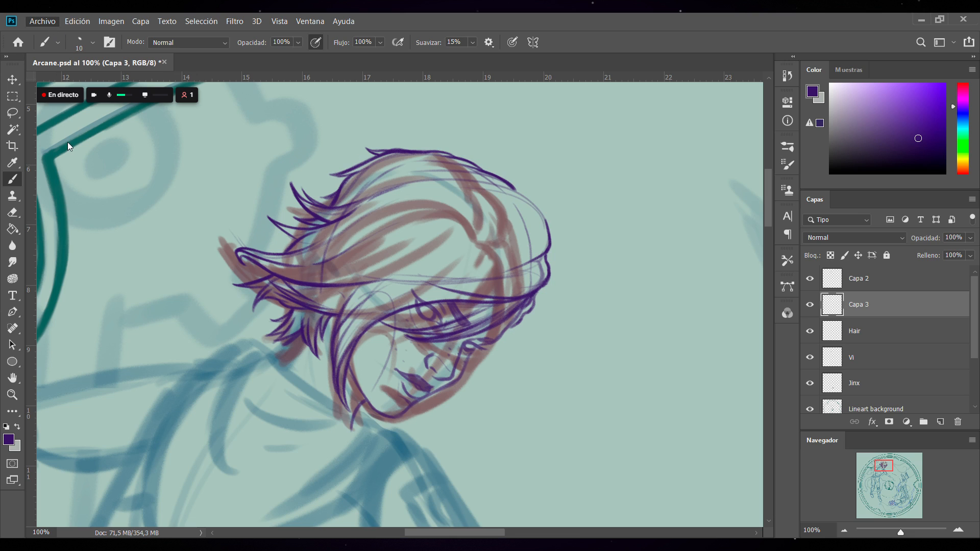
key("ctrl+s")
left_click_drag(512, 189, 544, 218)
mouse_move(514, 190)
left_mouse_down()
mouse_move(546, 231)
mouse_move(540, 210)
mouse_move(546, 233)
left_mouse_up()
Draw inner hair strands flowing back from the forehead across the middle of the hair
left_click_drag(518, 192, 477, 186)
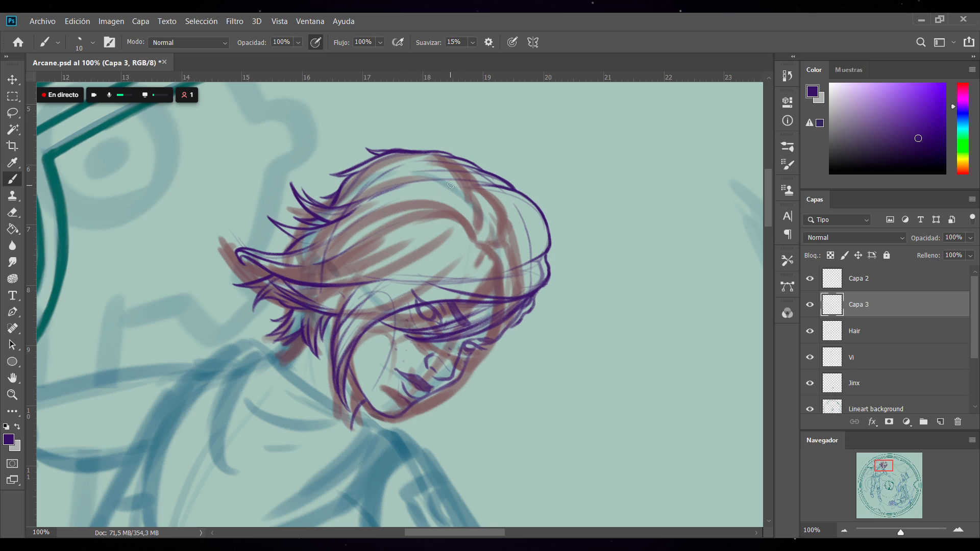
mouse_move(439, 190)
left_mouse_down()
mouse_move(389, 195)
mouse_move(478, 188)
mouse_move(465, 197)
mouse_move(505, 181)
mouse_move(406, 196)
mouse_move(437, 194)
left_mouse_up()
mouse_move(438, 206)
left_mouse_down()
mouse_move(357, 247)
mouse_move(425, 237)
left_mouse_up()
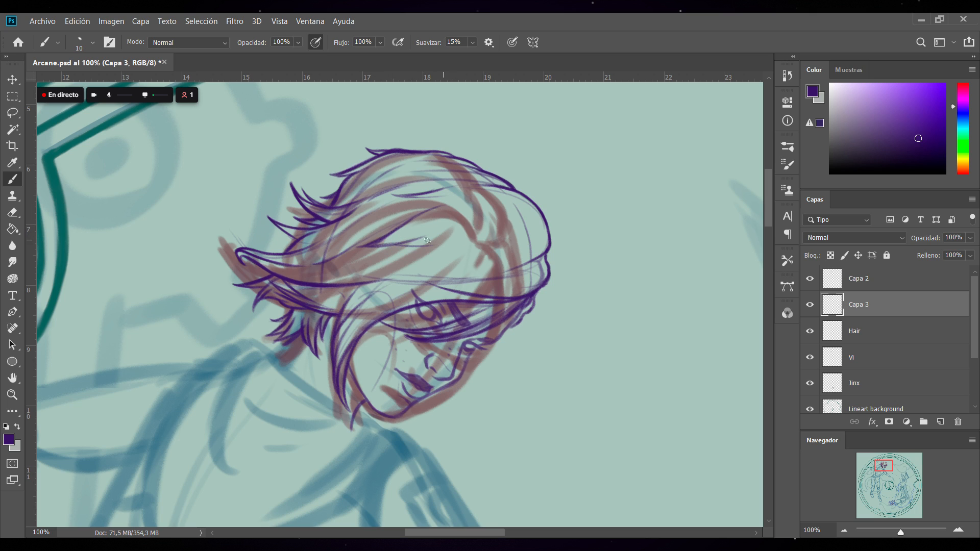
mouse_move(484, 243)
left_mouse_down()
mouse_move(429, 270)
mouse_move(513, 252)
left_mouse_up()
key("ctrl+z")
mouse_move(338, 280)
left_mouse_down()
mouse_move(416, 251)
mouse_move(356, 273)
mouse_move(465, 247)
left_mouse_up()
Delete the rough hair layer Capa 2 and hide the Sketch group
left_click(832, 279)
key("Delete")
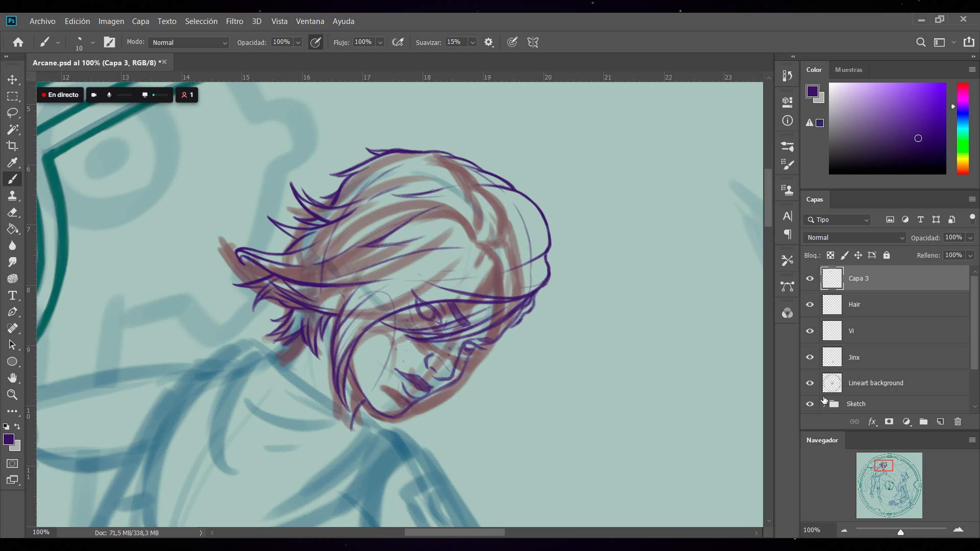
left_click(811, 404)
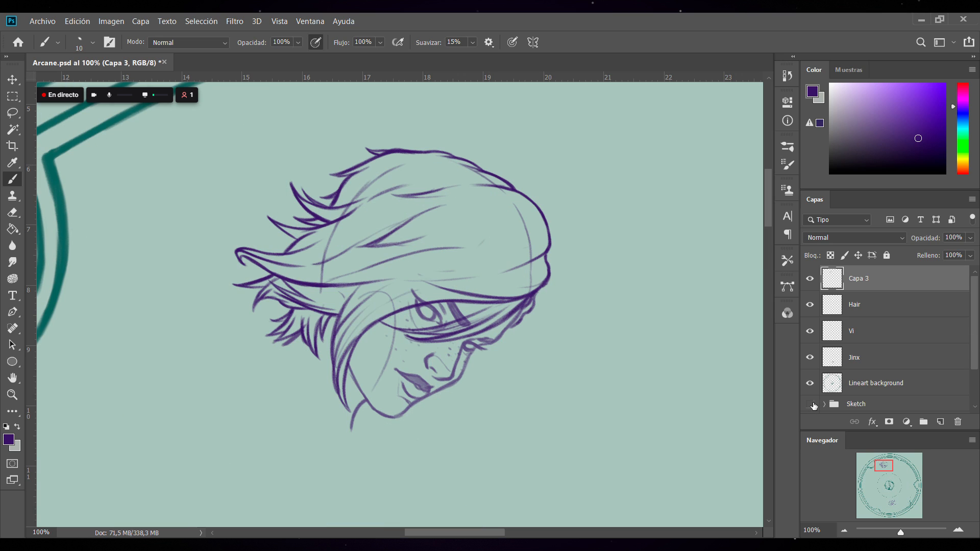
Erase the head construction curves that cross the hair on the Vi layer
left_click(810, 331)
left_click(810, 331)
left_click(886, 334)
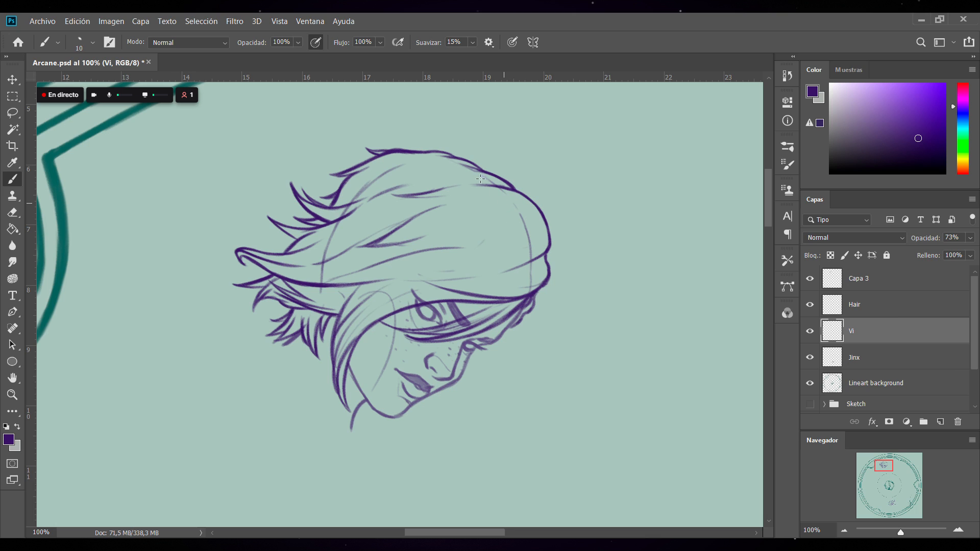
left_click_drag(393, 173, 380, 178)
left_click_drag(337, 224, 323, 261)
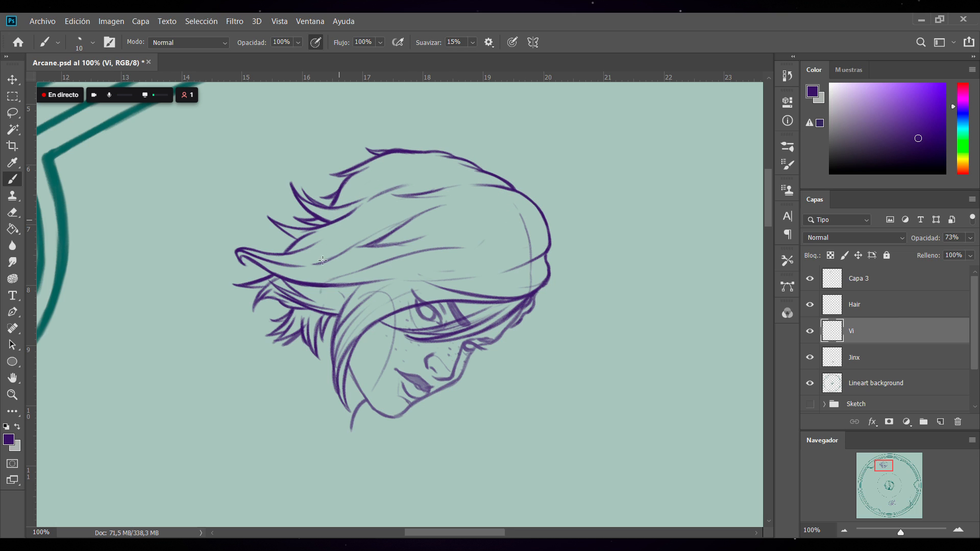
left_click_drag(522, 213, 531, 283)
Clean up stray guide marks inside the hair, working across the Hair, Capa 3 and Vi layers
key("alt+bracketright")
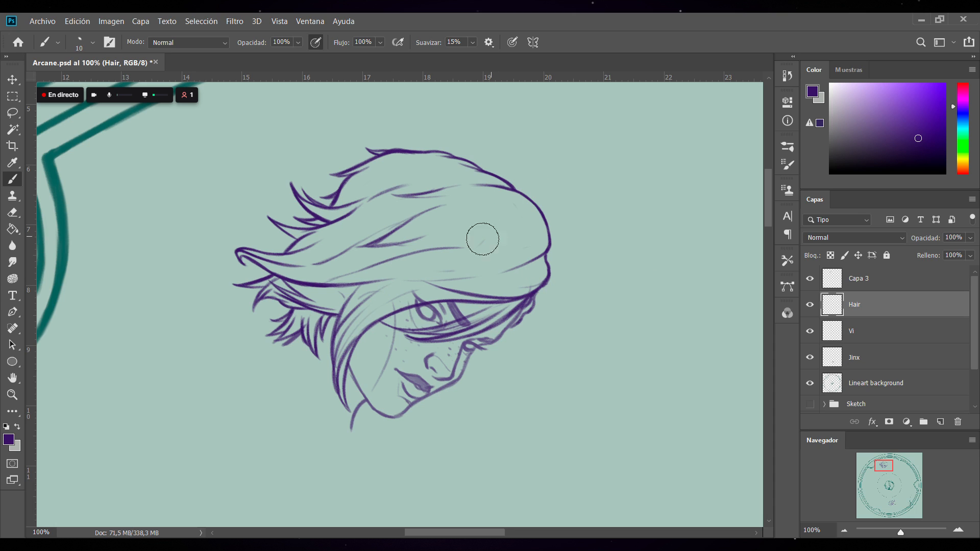
left_click(830, 276)
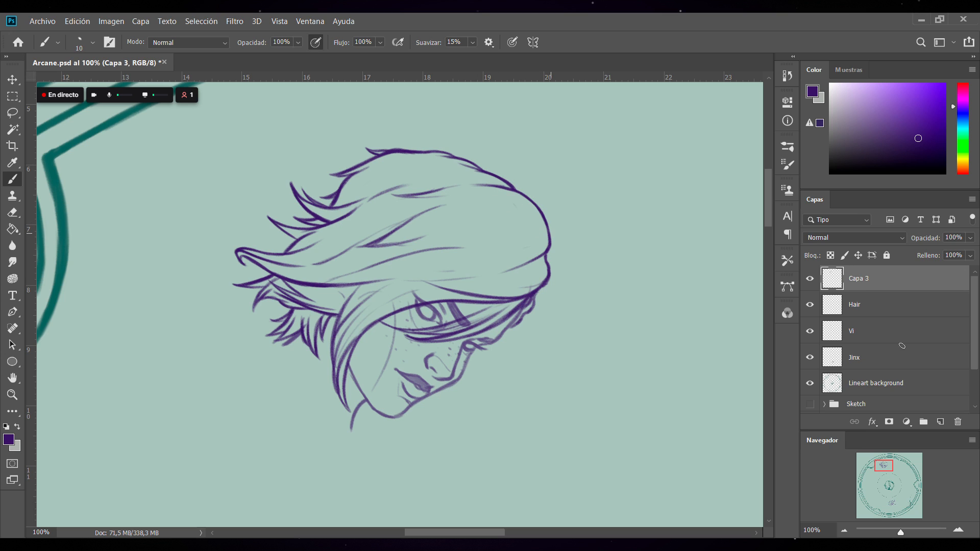
key("alt+bracketleft")
key("alt+bracketleft")
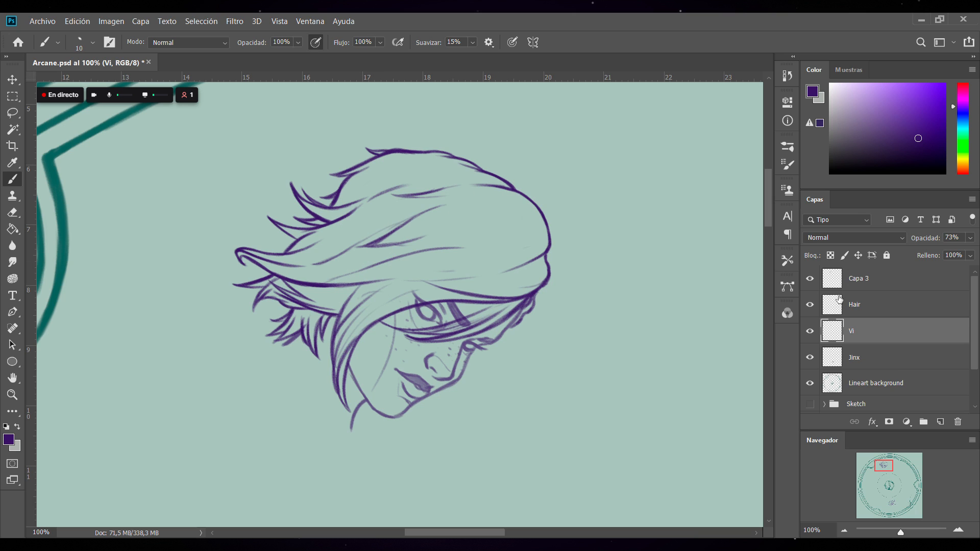
left_click(847, 304)
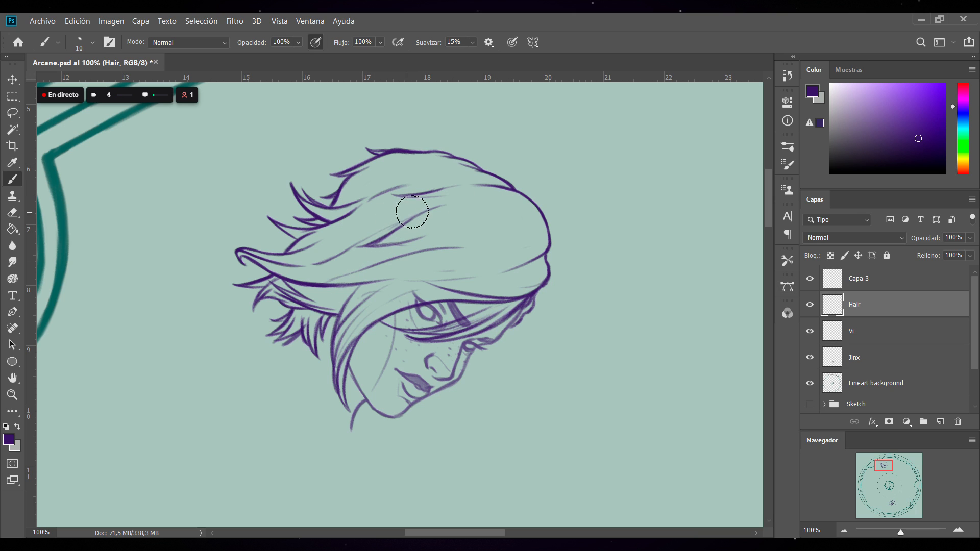
left_click(857, 276)
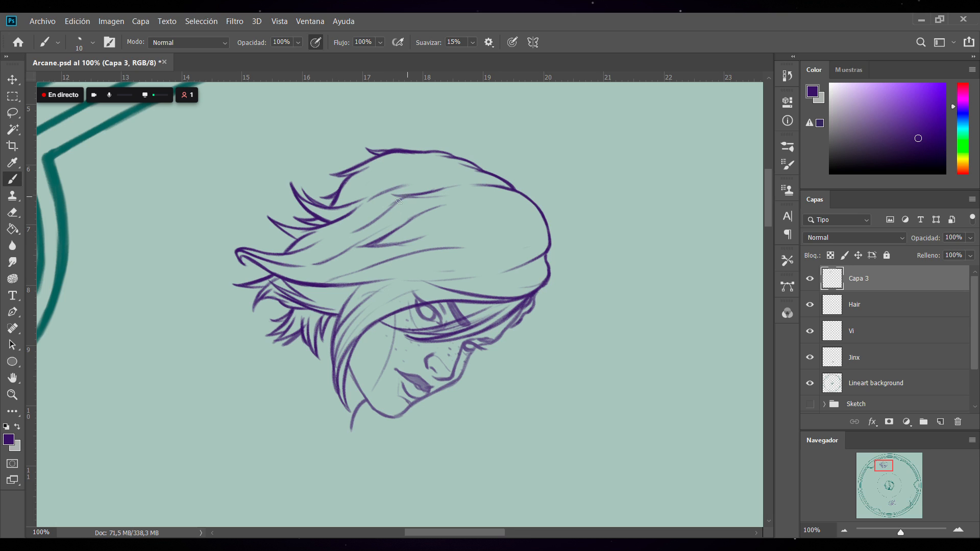
mouse_move(405, 197)
left_mouse_down()
mouse_move(340, 230)
mouse_move(389, 227)
mouse_move(339, 231)
mouse_move(378, 231)
mouse_move(366, 229)
mouse_move(405, 224)
mouse_move(366, 233)
mouse_move(406, 224)
left_mouse_up()
key("ctrl+z")
key("ctrl+z")
key("ctrl+z")
key("ctrl+z")
key("ctrl+z")
key("ctrl+z")
Merge Capa 3 into the Hair layer and refine the fringe strands above the eye and near the forehead
key("Delete")
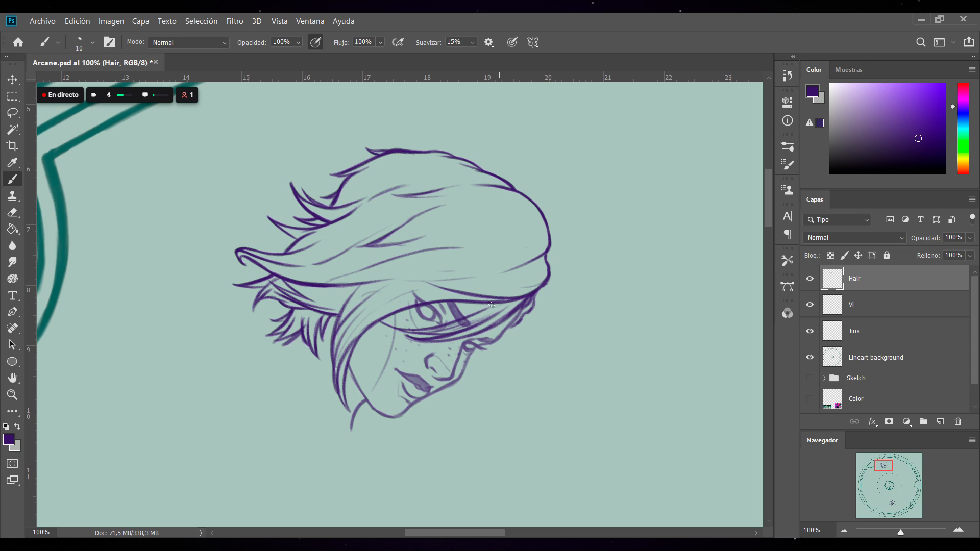
left_click_drag(480, 311, 498, 300)
mouse_move(470, 308)
left_mouse_down()
mouse_move(526, 297)
mouse_move(509, 307)
left_mouse_up()
left_click(810, 304)
left_click(810, 305)
left_click(853, 306)
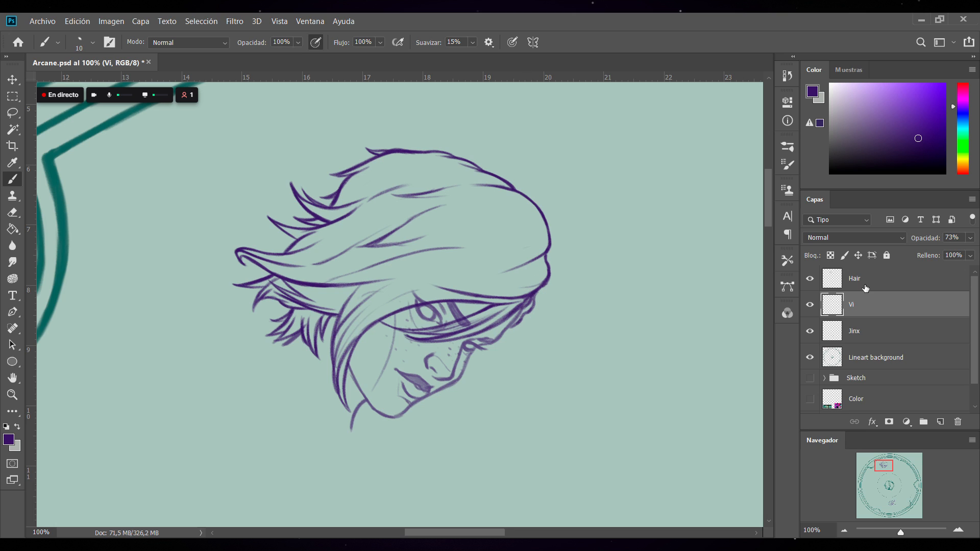
key("alt+bracketright")
mouse_move(523, 307)
left_mouse_down()
mouse_move(505, 316)
mouse_move(529, 299)
mouse_move(503, 318)
mouse_move(533, 291)
mouse_move(469, 336)
left_mouse_up()
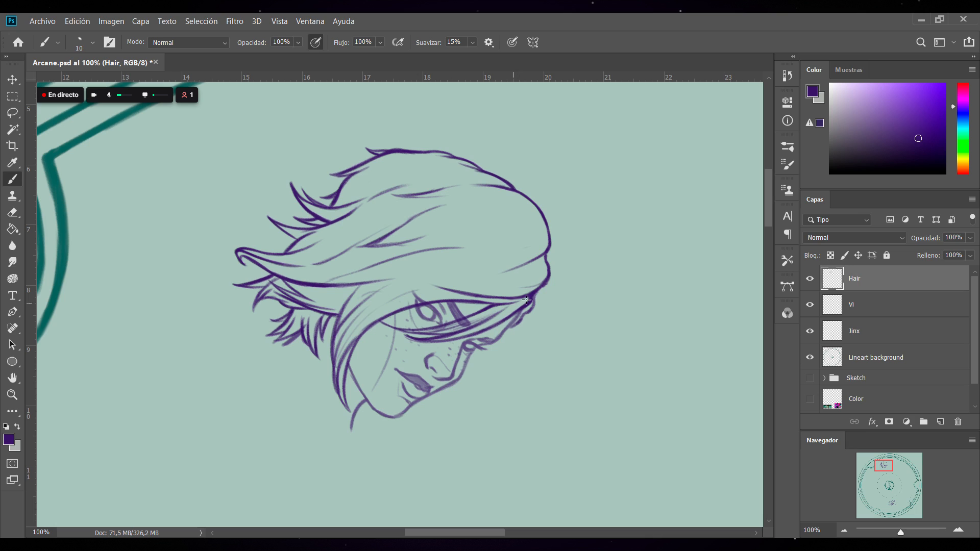
left_click_drag(528, 296, 520, 303)
Transform the Vi face layer with a 1,18° rotation and move it to X 2099,50 px and Y 971,00 px
left_click(810, 305)
left_click(810, 305)
left_click(864, 316)
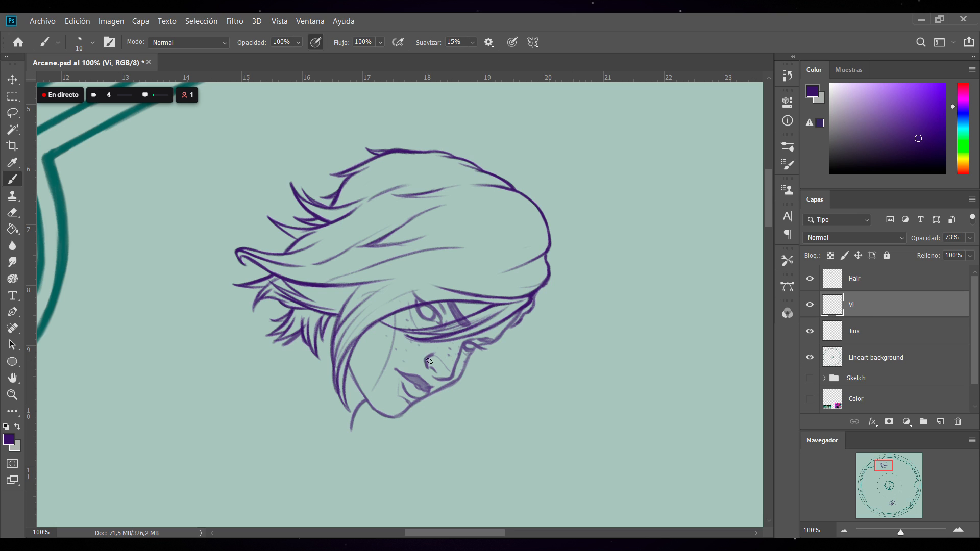
left_click(16, 96)
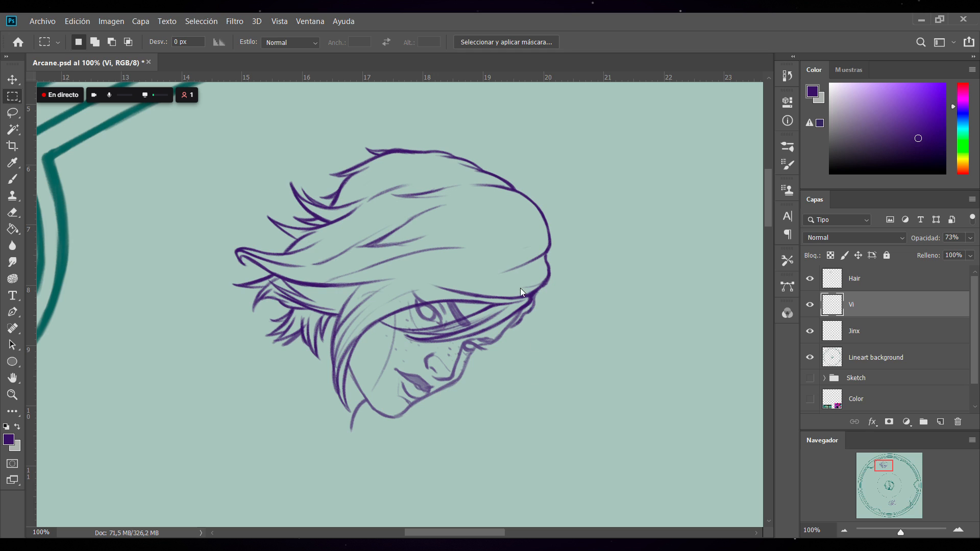
key("ctrl+t")
left_click_drag(564, 345, 549, 365)
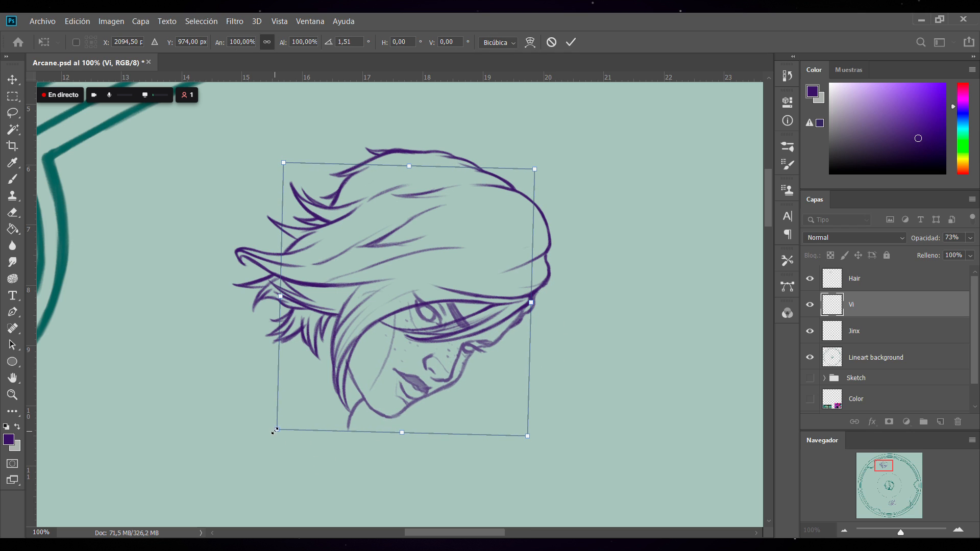
left_click_drag(269, 439, 264, 437)
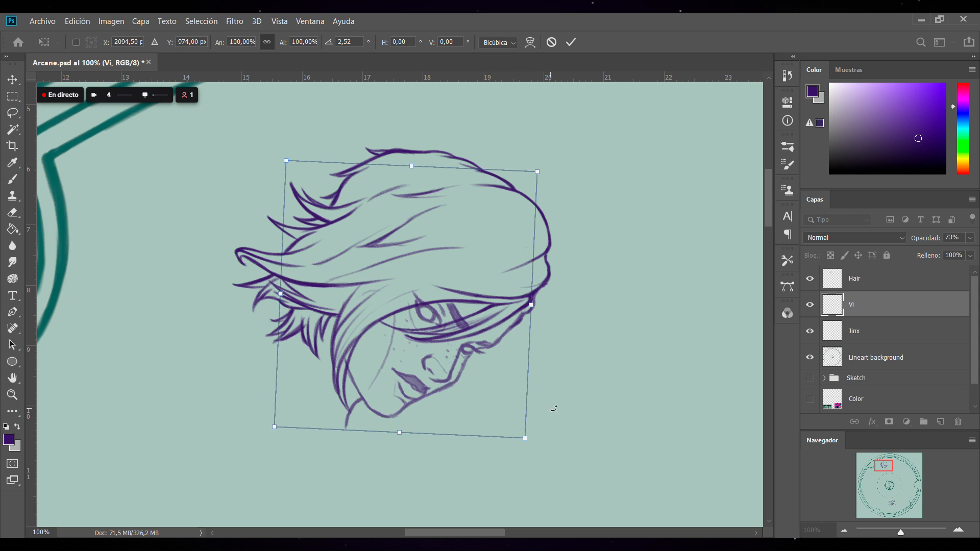
left_click_drag(548, 438, 544, 432)
key("Right")
key("Right")
key("Right")
key("Right")
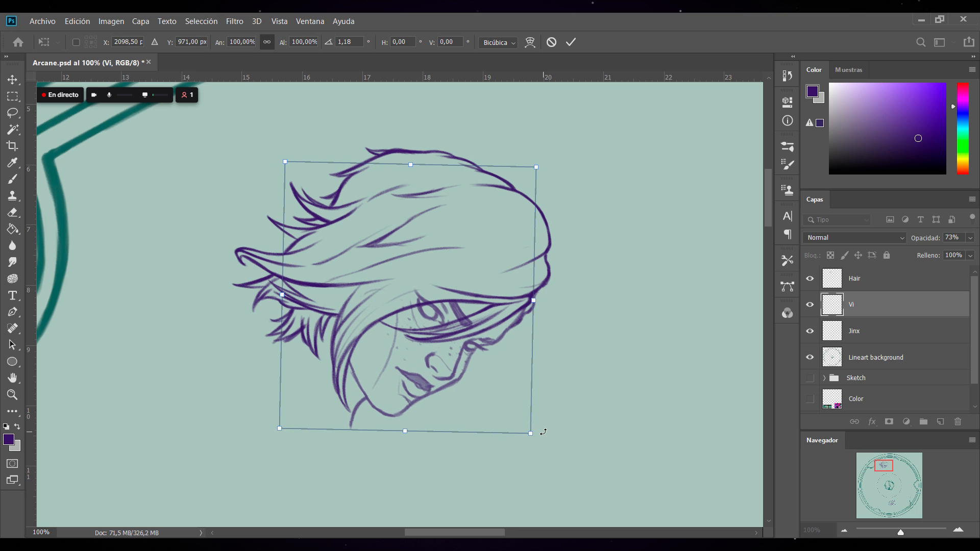
key("Right")
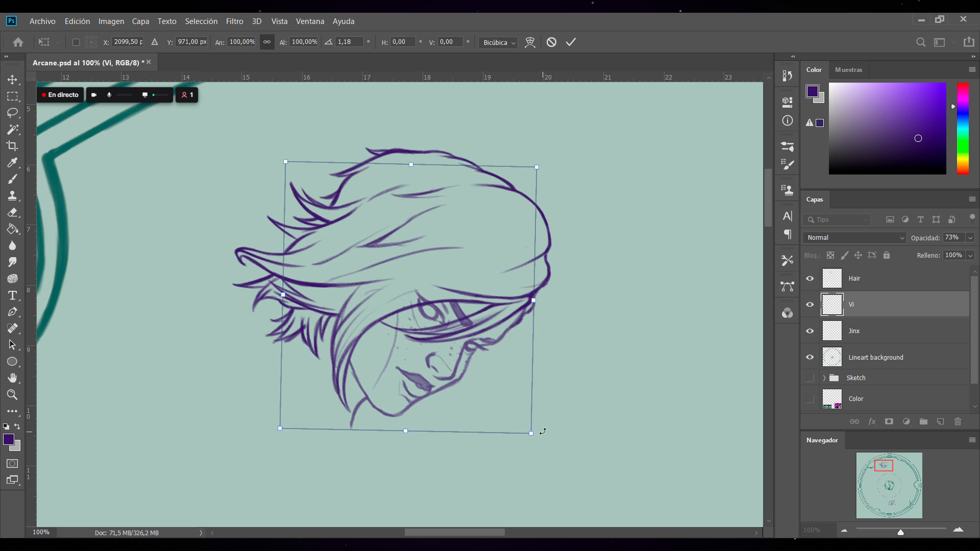
key("Return")
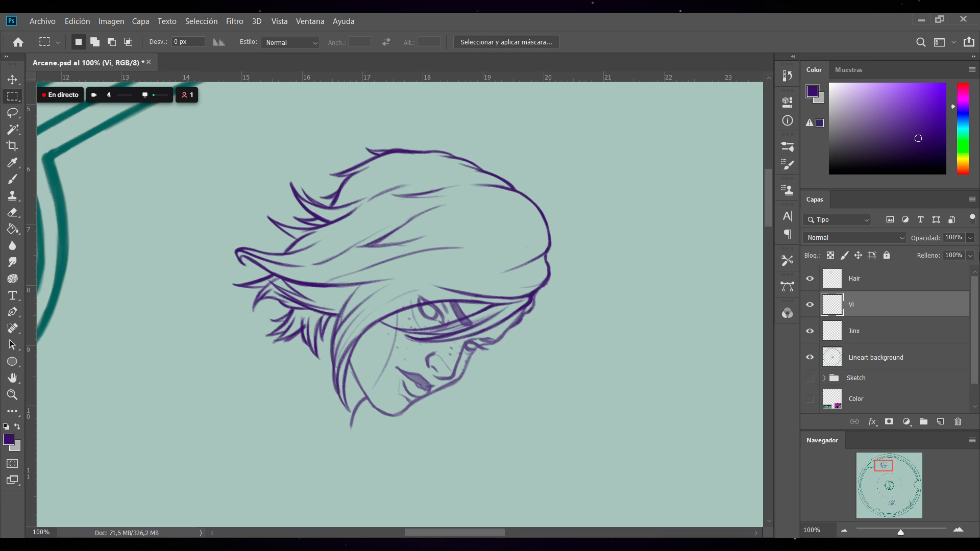
Set the Vi layer's opacity to 100% and merge the Hair layer into it
key("0")
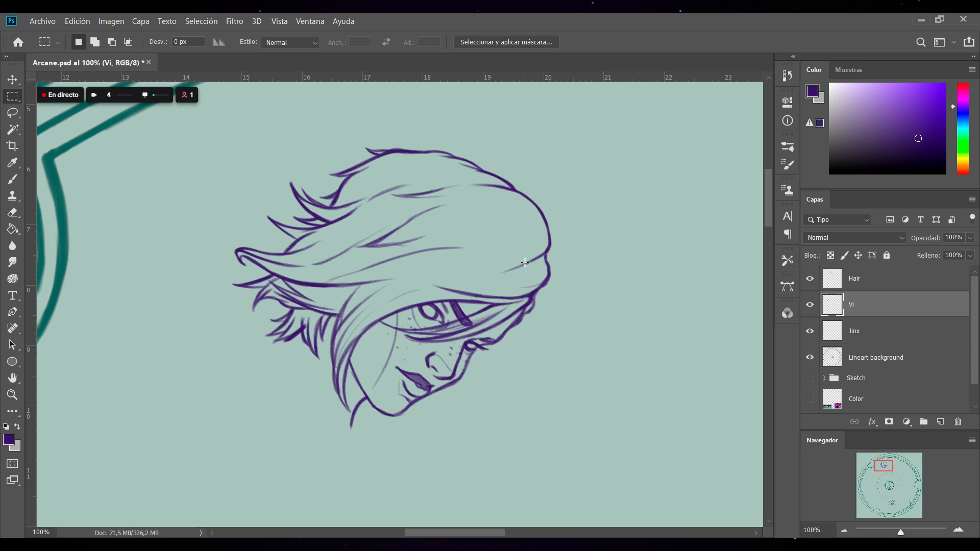
left_click(857, 280)
left_click(810, 279)
left_click(810, 278)
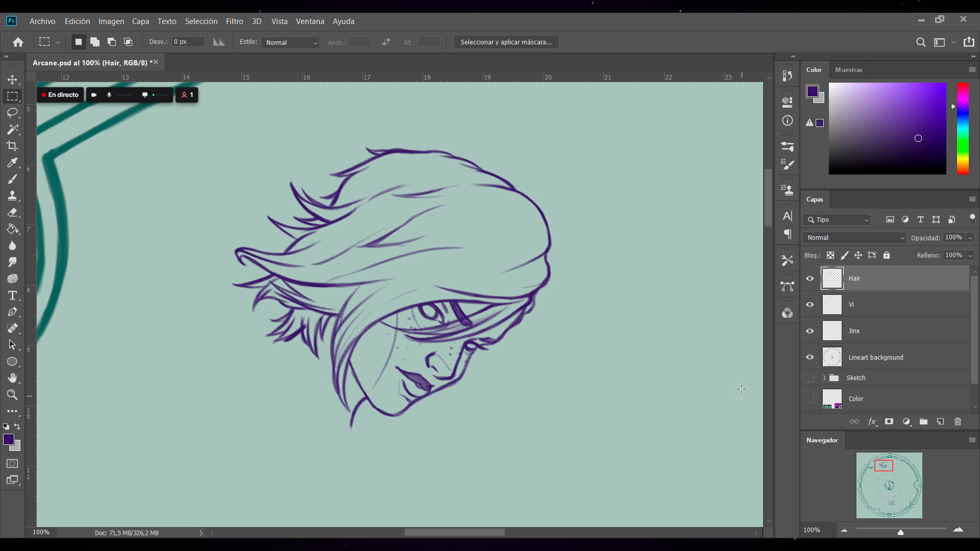
key("Delete")
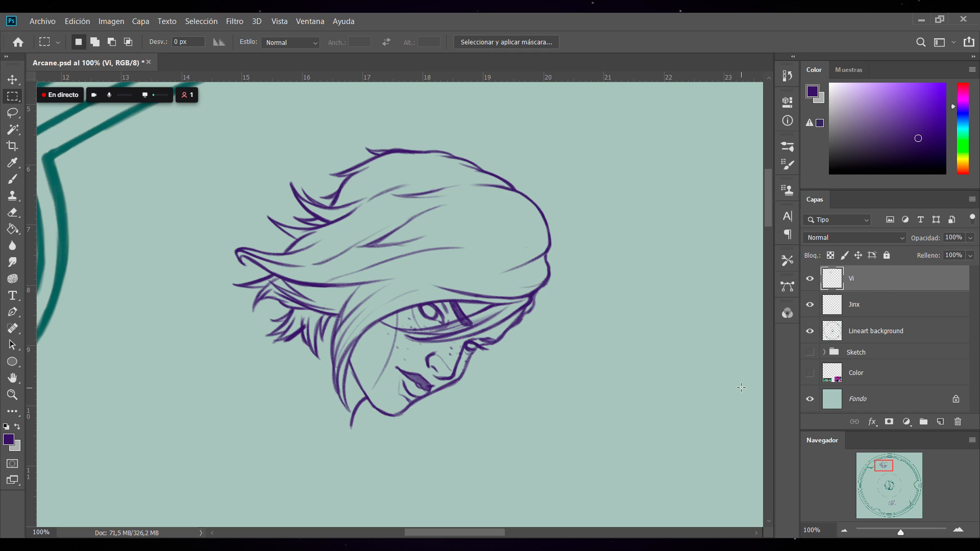
Show the Sketch group again and add a new layer above Vi for inking the body
left_click(13, 178)
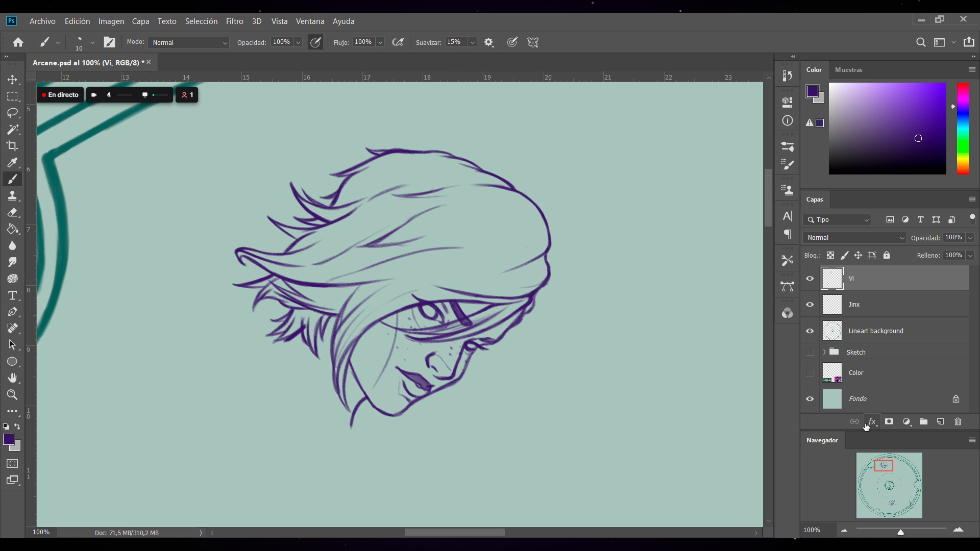
left_click(844, 530)
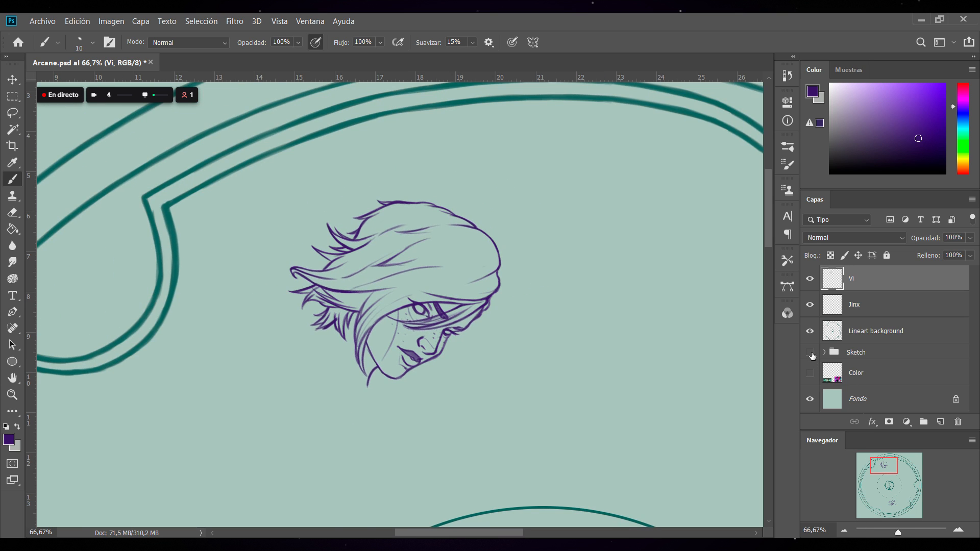
left_click(809, 352)
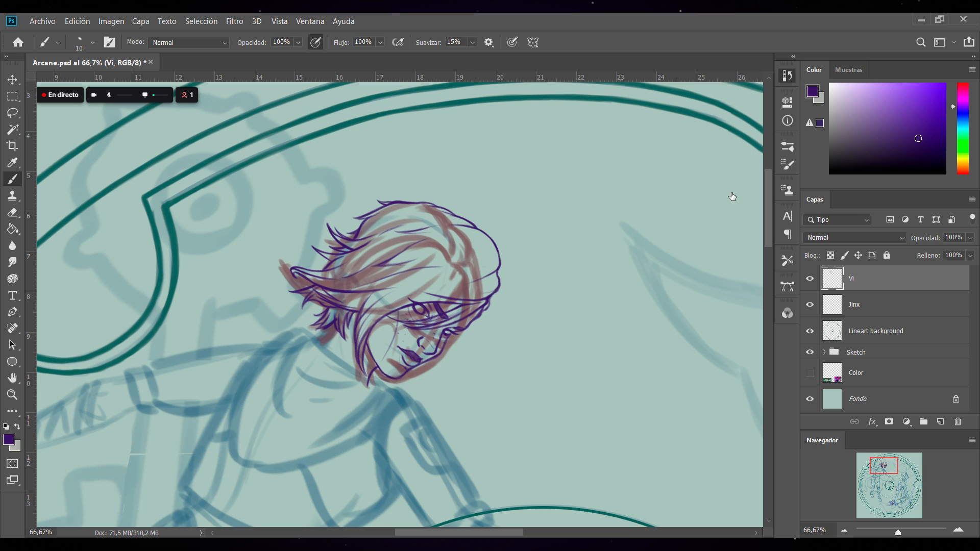
key("ctrl+comma")
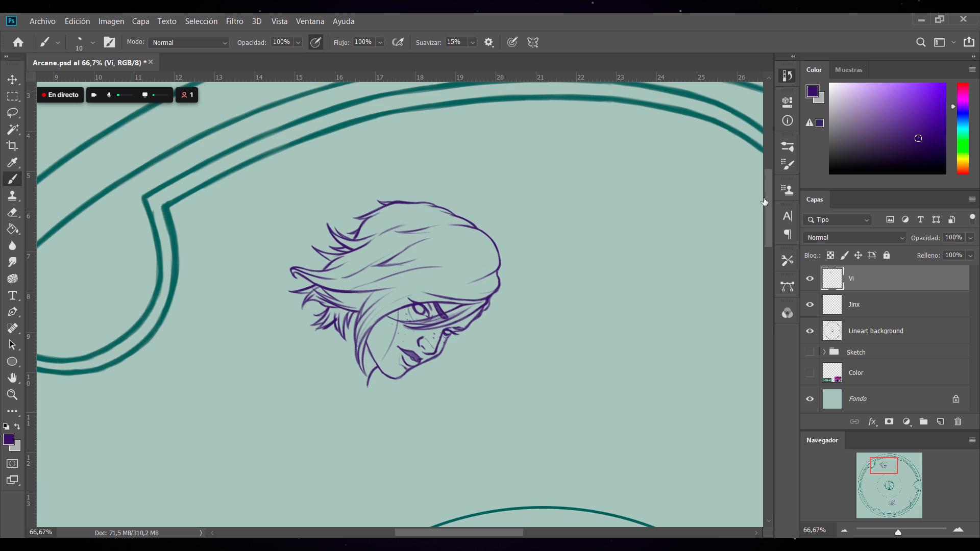
left_click(809, 352)
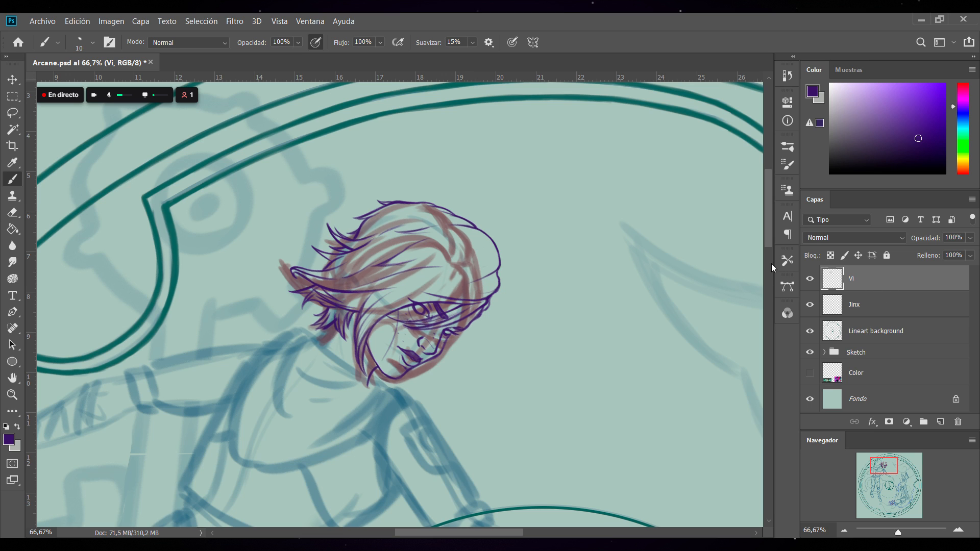
scroll(772, 243, "down", 3)
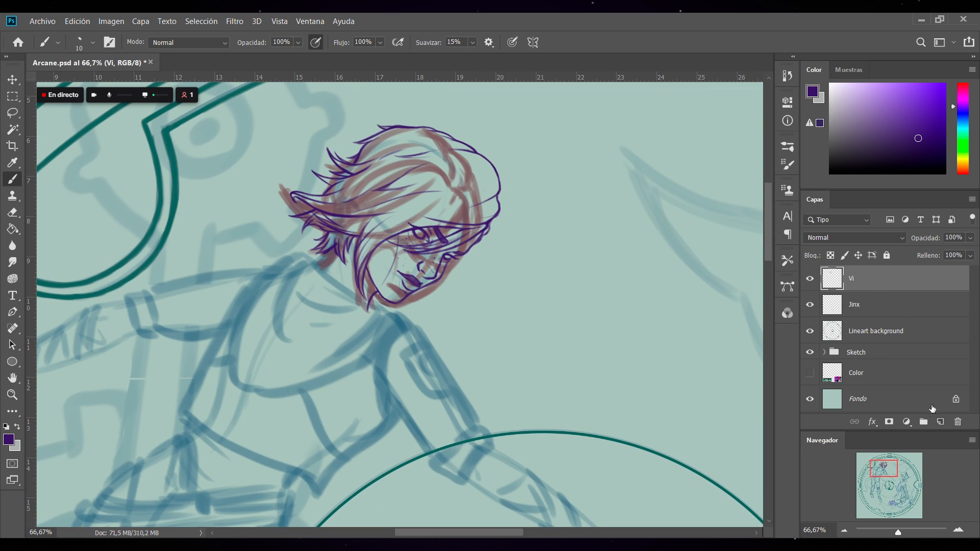
left_click(940, 422)
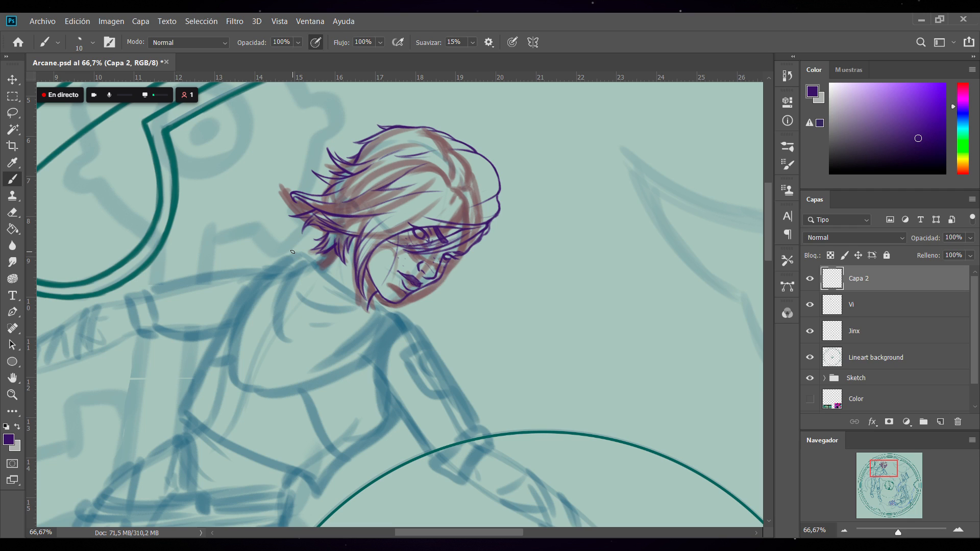
Ink the hood and neckline folds below the head on Capa 2 with a brush of size 15
key("bracketright")
left_click_drag(285, 256, 278, 258)
mouse_move(283, 257)
left_mouse_down()
mouse_move(306, 251)
mouse_move(287, 263)
mouse_move(272, 327)
left_mouse_up()
left_click_drag(276, 354, 348, 325)
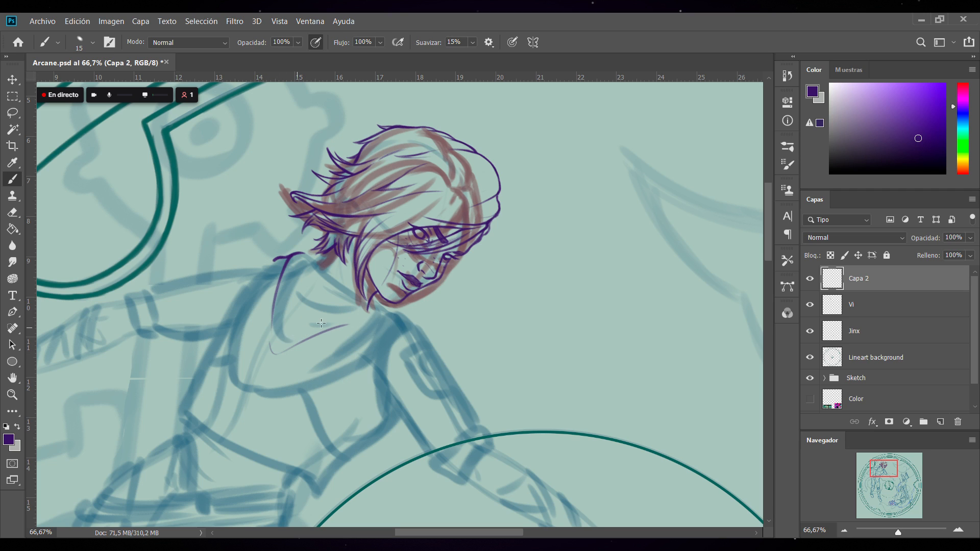
left_click_drag(282, 338, 318, 328)
mouse_move(302, 261)
left_mouse_down()
mouse_move(330, 302)
mouse_move(352, 301)
left_mouse_up()
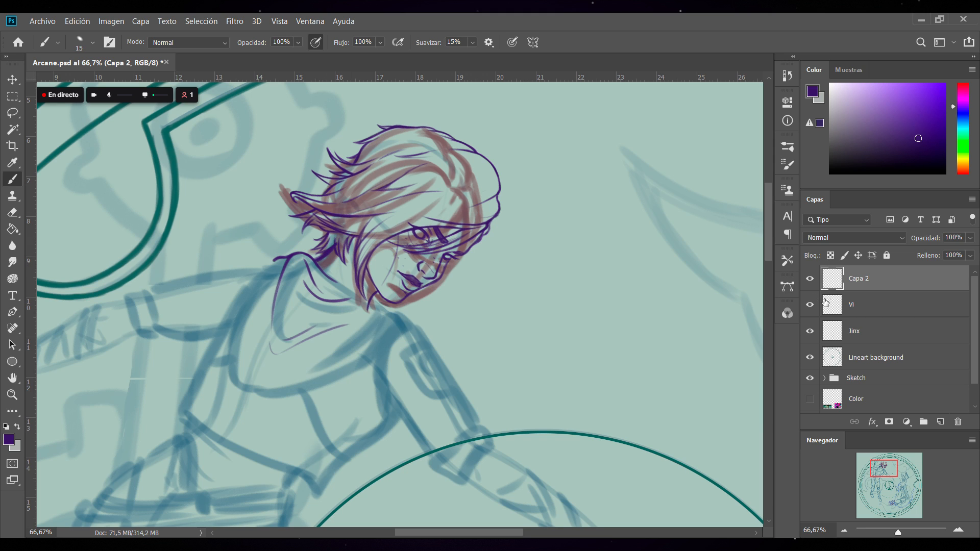
Ink the hood's inner neckline on Capa 2 from the back of the neck to below the chin
left_click(810, 305)
left_click(809, 304)
left_click(862, 305)
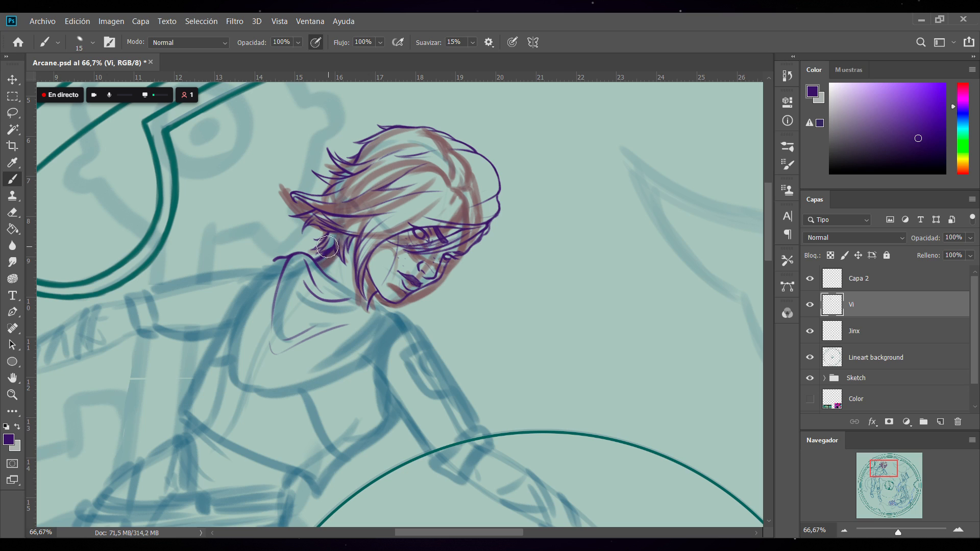
left_click(866, 280)
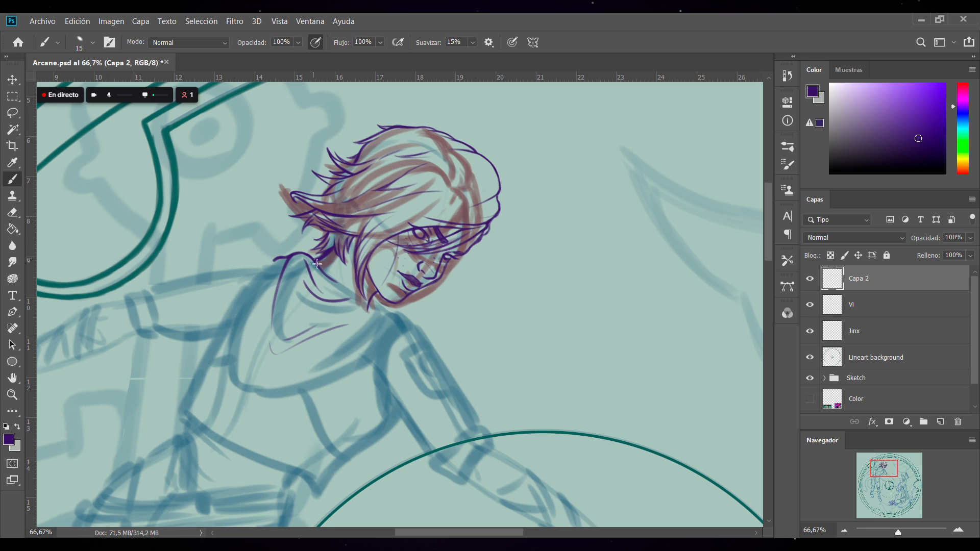
mouse_move(309, 255)
left_mouse_down()
mouse_move(374, 303)
mouse_move(358, 298)
mouse_move(364, 292)
left_mouse_up()
key("ctrl+z")
mouse_move(374, 300)
left_mouse_down()
mouse_move(384, 311)
mouse_move(365, 326)
mouse_move(402, 315)
left_mouse_up()
Ink the hood's outer back edge curving from the nape down to the hood's lowest point
left_click_drag(275, 258, 227, 341)
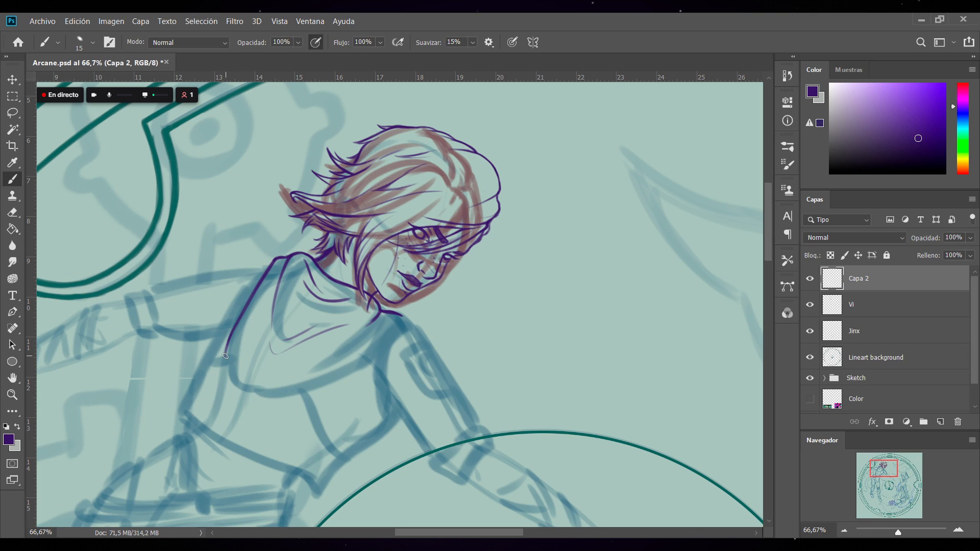
left_click_drag(254, 294, 224, 355)
mouse_move(226, 349)
left_mouse_down()
mouse_move(236, 375)
mouse_move(229, 338)
mouse_move(230, 366)
mouse_move(225, 350)
mouse_move(253, 394)
mouse_move(227, 362)
mouse_move(276, 405)
left_mouse_up()
left_click_drag(272, 404, 276, 404)
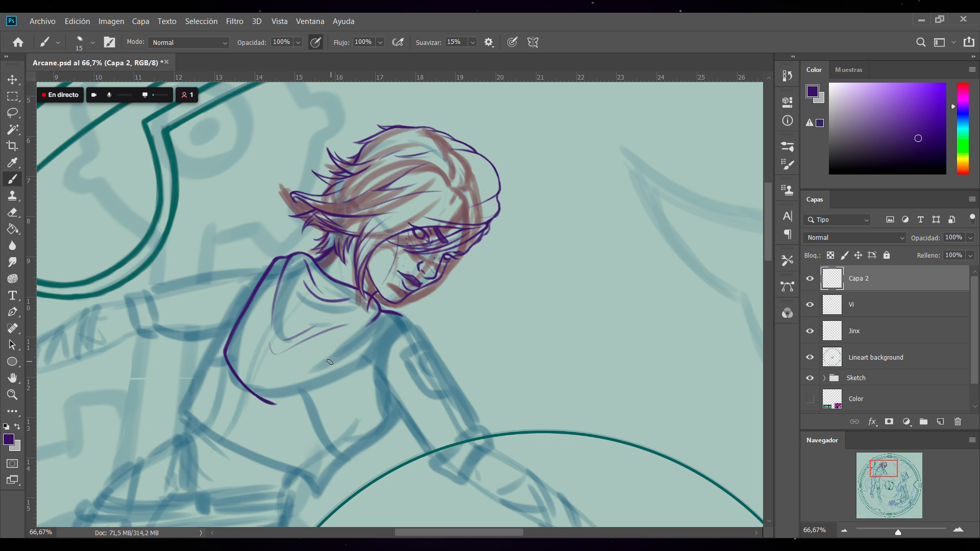
Ink the fold lines in the hood's drape and the short edge beside the front shoulder
left_click_drag(381, 313, 362, 329)
left_click_drag(260, 375, 314, 360)
left_click_drag(260, 374, 331, 350)
left_click_drag(404, 319, 391, 316)
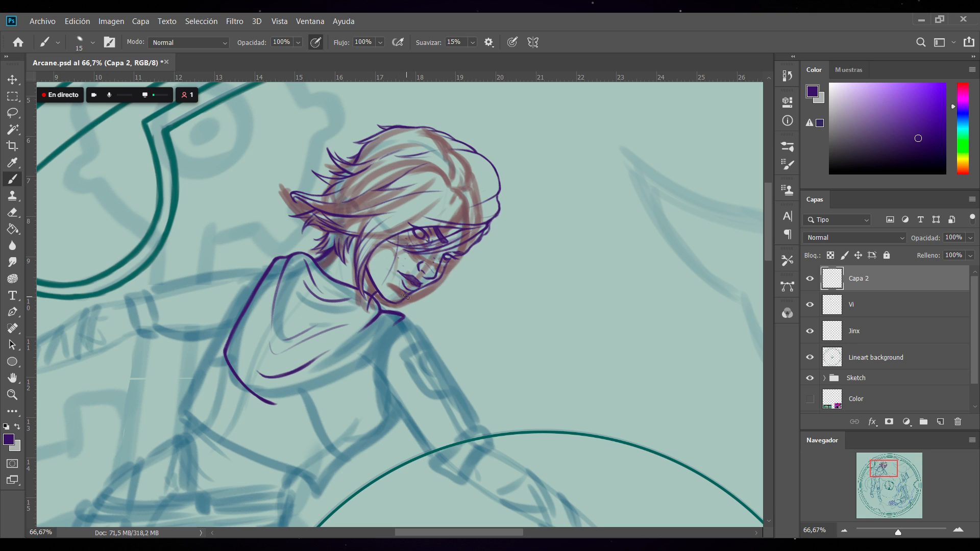
Thicken the chin, jaw and outer face contour with strokes on Capa 2
left_click(838, 299)
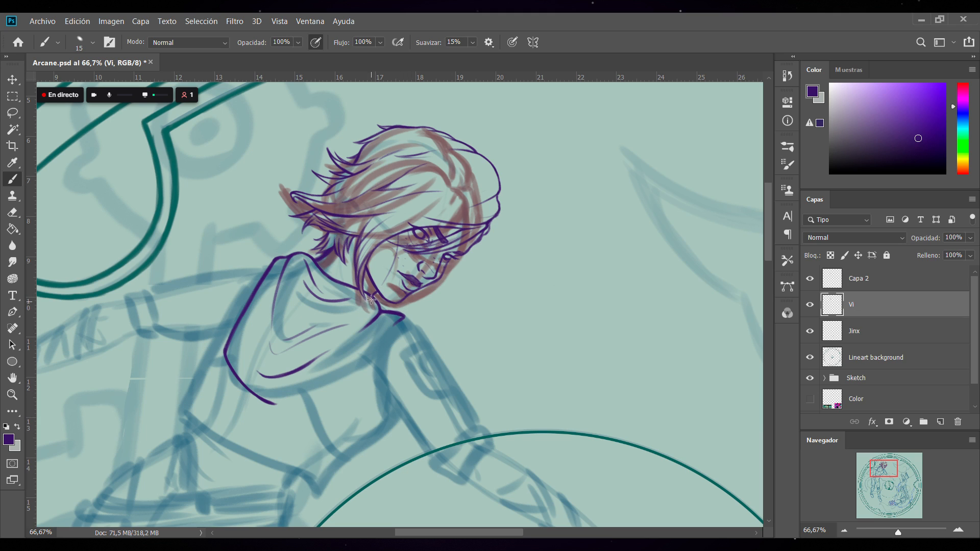
left_click(867, 278)
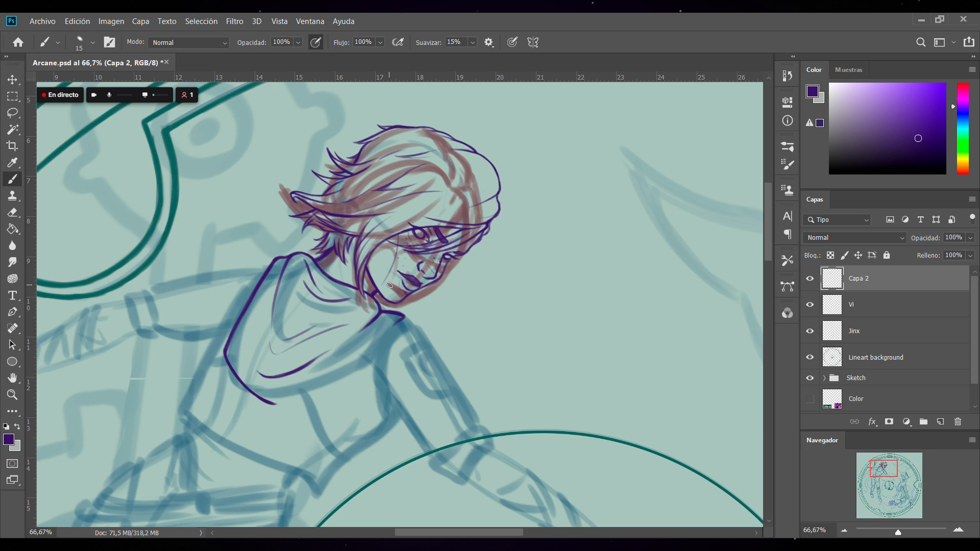
left_click_drag(373, 287, 395, 305)
left_click_drag(397, 305, 442, 277)
mouse_move(447, 257)
left_mouse_down()
mouse_move(472, 246)
mouse_move(489, 221)
left_mouse_up()
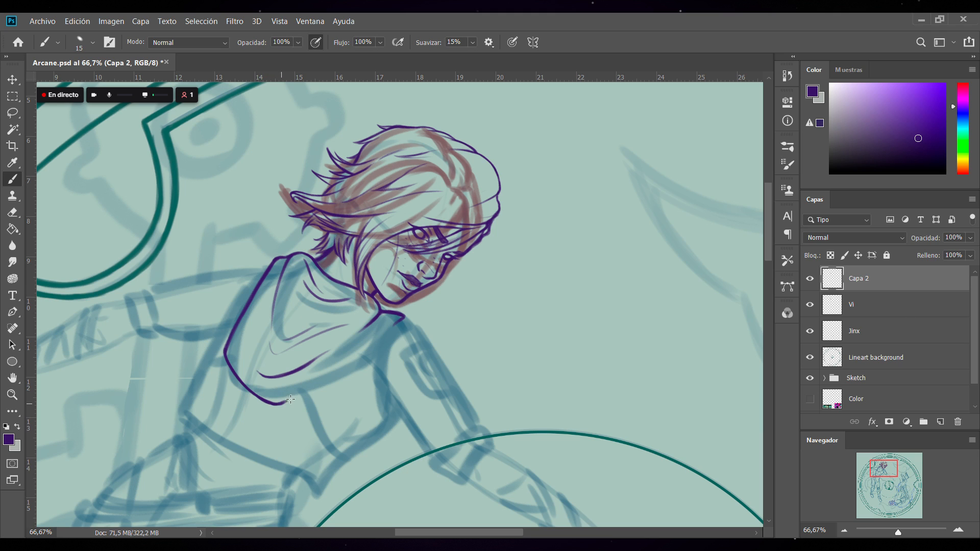
Ink the hood's lower front edge from its lowest point up to the front shoulder
left_click_drag(278, 403, 347, 371)
left_click_drag(401, 318, 341, 374)
key("ctrl+z")
left_click_drag(378, 338, 338, 376)
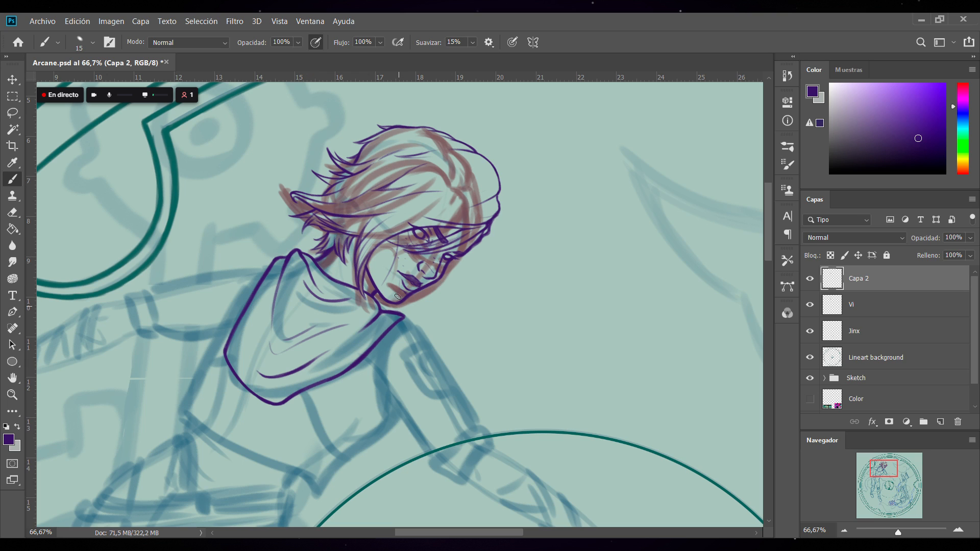
Refine the neckline under the chin and the hair strand beside the cheek, and save the document
key("ctrl+z")
left_click_drag(376, 302, 387, 310)
key("ctrl+s")
mouse_move(361, 294)
left_mouse_down()
mouse_move(365, 270)
mouse_move(363, 304)
left_mouse_up()
mouse_move(363, 270)
left_mouse_down()
mouse_move(362, 296)
mouse_move(377, 247)
mouse_move(366, 265)
left_mouse_up()
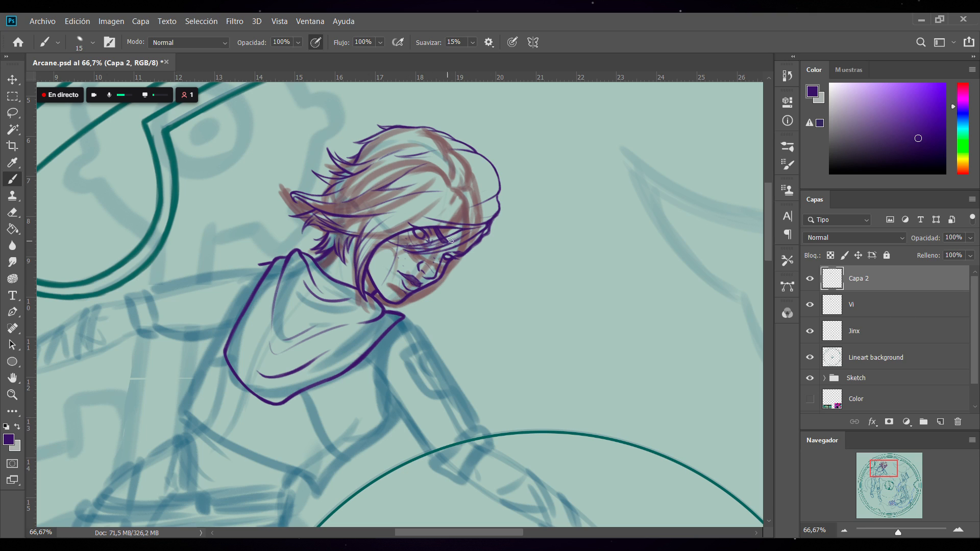
Ink the jacket's lower hem on the Vi layer, from the back corner to the front point
left_click(865, 311)
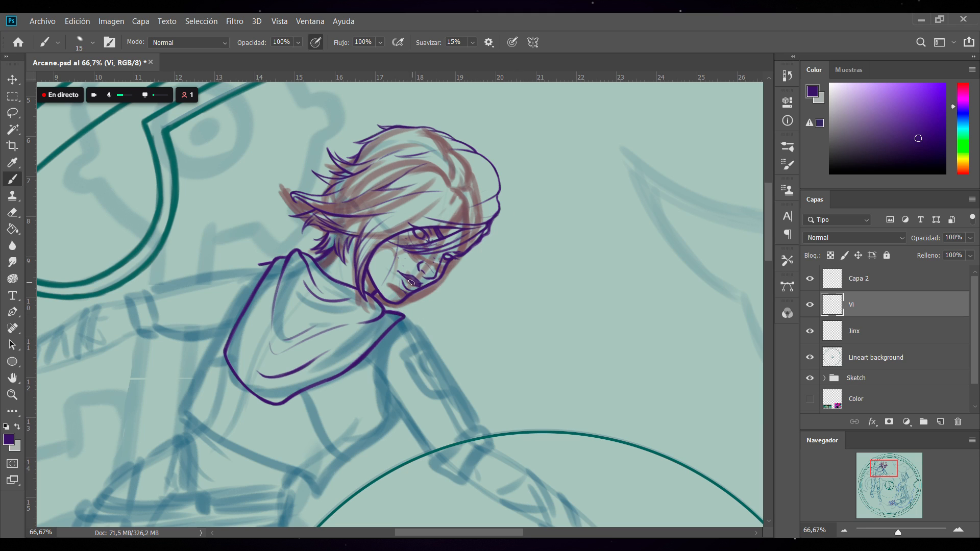
key("alt")
key("ctrl+s")
scroll(766, 247, "down", 3)
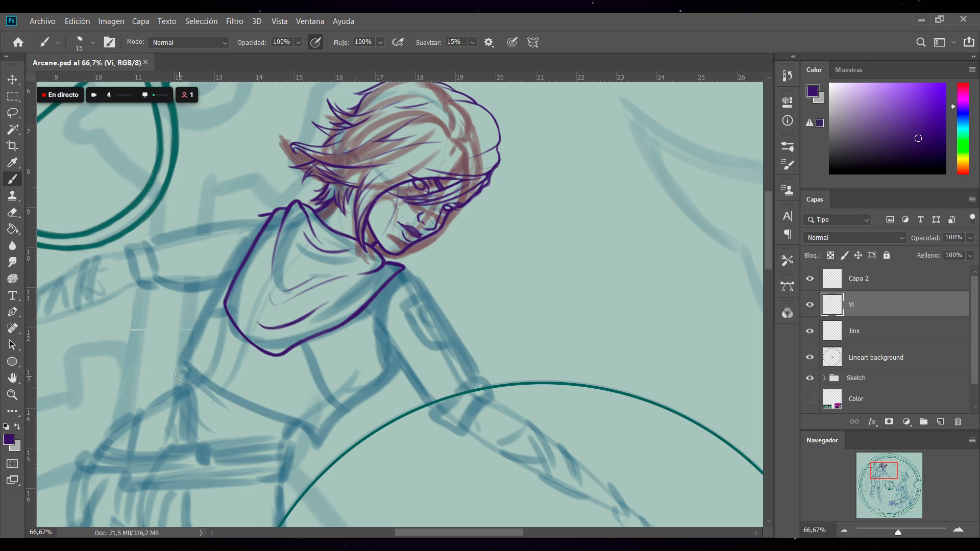
left_click_drag(181, 366, 194, 376)
mouse_move(190, 377)
left_mouse_down()
mouse_move(295, 421)
mouse_move(254, 407)
mouse_move(283, 418)
mouse_move(267, 413)
left_mouse_up()
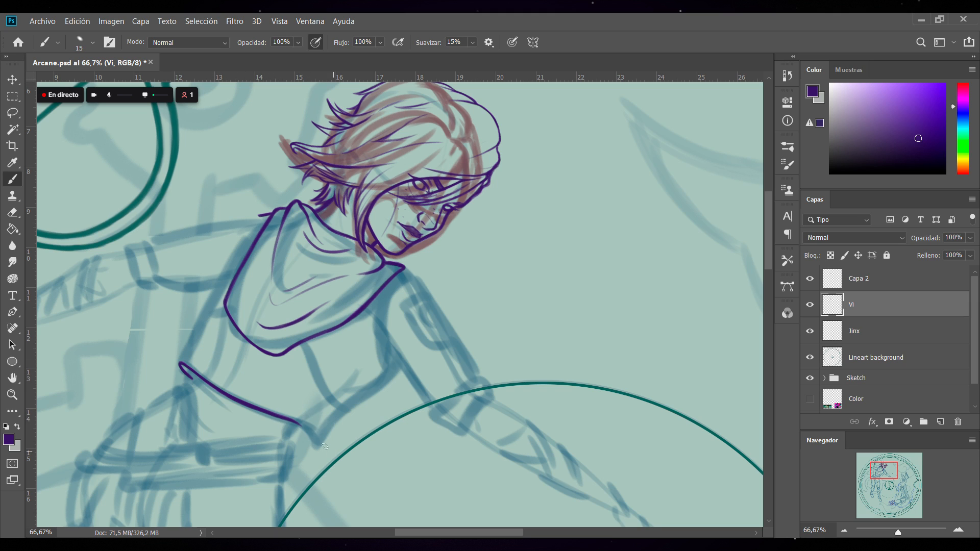
left_click_drag(290, 419, 309, 434)
left_click_drag(300, 424, 303, 428)
Ink the jacket's lower back corner and fabric folds across the torso, and save the document
left_click_drag(178, 363, 196, 323)
left_click_drag(214, 327, 263, 383)
left_click_drag(273, 399, 361, 376)
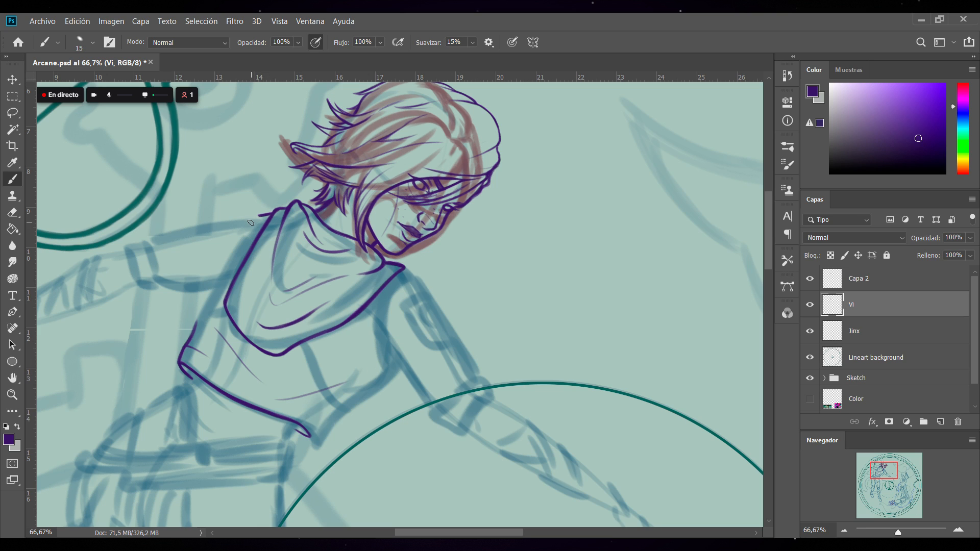
key("ctrl+s")
Ink the jacket's back side seam from the shoulder to the waist and start the shoulder line of the extended arm
left_click_drag(252, 216, 267, 212)
left_click_drag(250, 216, 235, 255)
mouse_move(193, 332)
left_mouse_down()
mouse_move(250, 213)
mouse_move(215, 282)
left_mouse_up()
left_click_drag(250, 216, 228, 223)
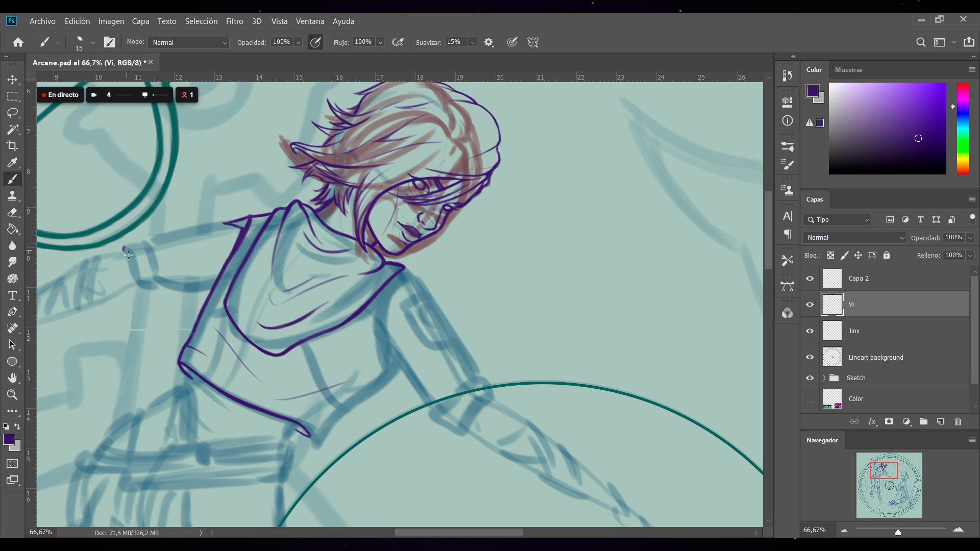
Ink the sleeve cuff of the arm stretched backward, lengthen its shoulder line, and save the document
left_click_drag(124, 248, 136, 283)
left_click_drag(122, 250, 150, 242)
left_click_drag(137, 288, 161, 286)
left_click_drag(145, 245, 159, 289)
left_click_drag(157, 286, 164, 289)
key("ctrl+z")
key("ctrl+z")
key("ctrl+z")
mouse_move(224, 221)
left_mouse_down()
mouse_move(245, 215)
mouse_move(214, 222)
left_mouse_up()
left_click_drag(244, 231, 220, 221)
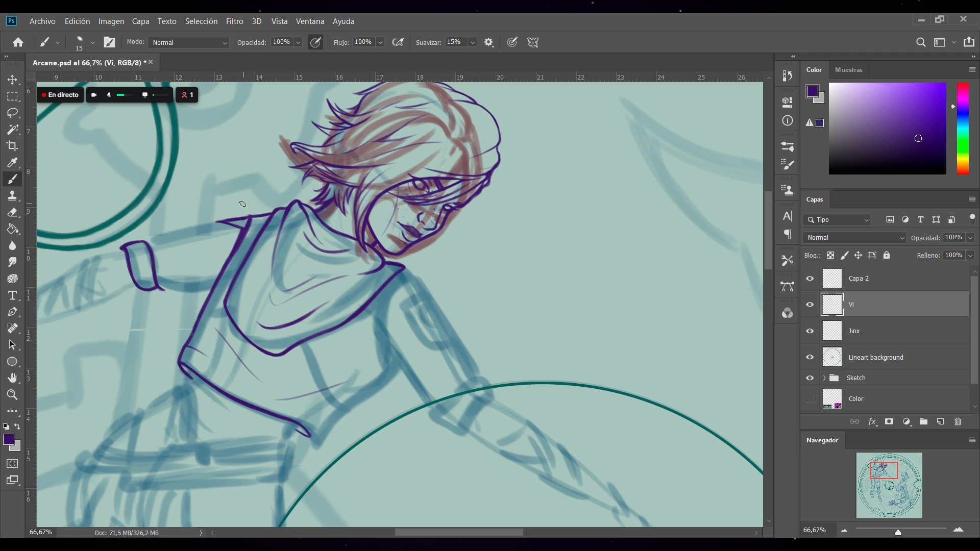
key("ctrl+s")
Ink the bunched upper and lower edges and the inner folds of the rear arm's rolled sleeve
mouse_move(143, 239)
left_mouse_down()
mouse_move(159, 254)
mouse_move(159, 240)
left_mouse_up()
mouse_move(159, 287)
left_mouse_down()
mouse_move(173, 267)
mouse_move(170, 289)
mouse_move(174, 221)
mouse_move(180, 290)
left_mouse_up()
left_click_drag(178, 289, 199, 289)
mouse_move(156, 238)
left_mouse_down()
mouse_move(182, 235)
mouse_move(160, 246)
left_mouse_up()
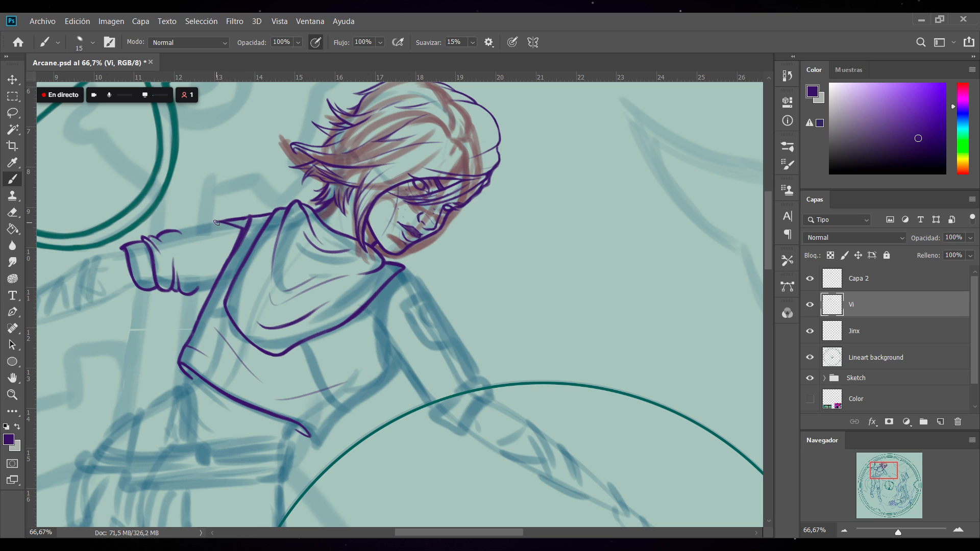
mouse_move(217, 221)
left_mouse_down()
mouse_move(199, 225)
mouse_move(213, 253)
mouse_move(207, 235)
left_mouse_up()
left_click_drag(181, 233, 193, 262)
left_click_drag(180, 228, 202, 225)
left_click_drag(205, 224, 214, 232)
mouse_move(193, 229)
left_mouse_down()
mouse_move(197, 290)
mouse_move(209, 280)
mouse_move(203, 291)
left_mouse_up()
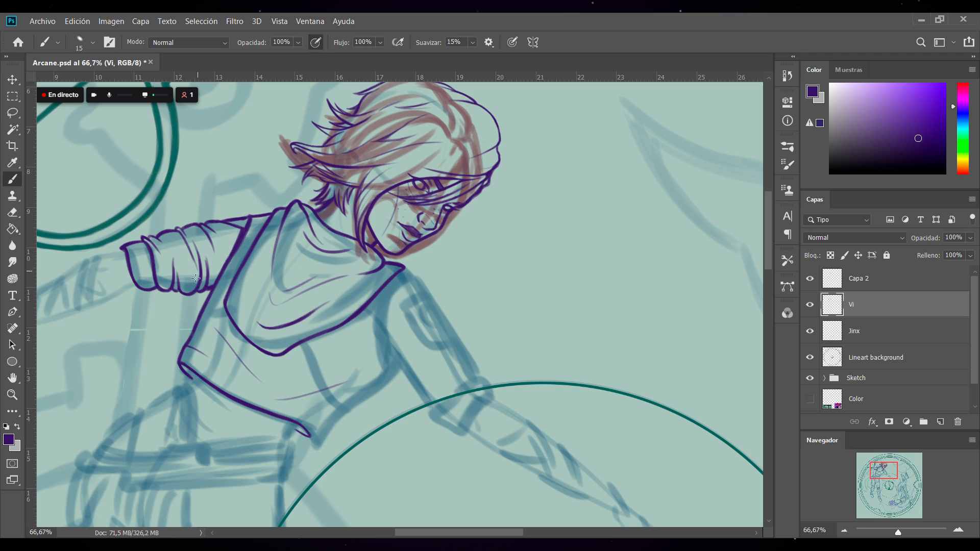
left_click_drag(166, 269, 161, 253)
Ink the jacket's front opening line and its front hem up toward the armpit of the lowered arm
left_click_drag(505, 531, 463, 531)
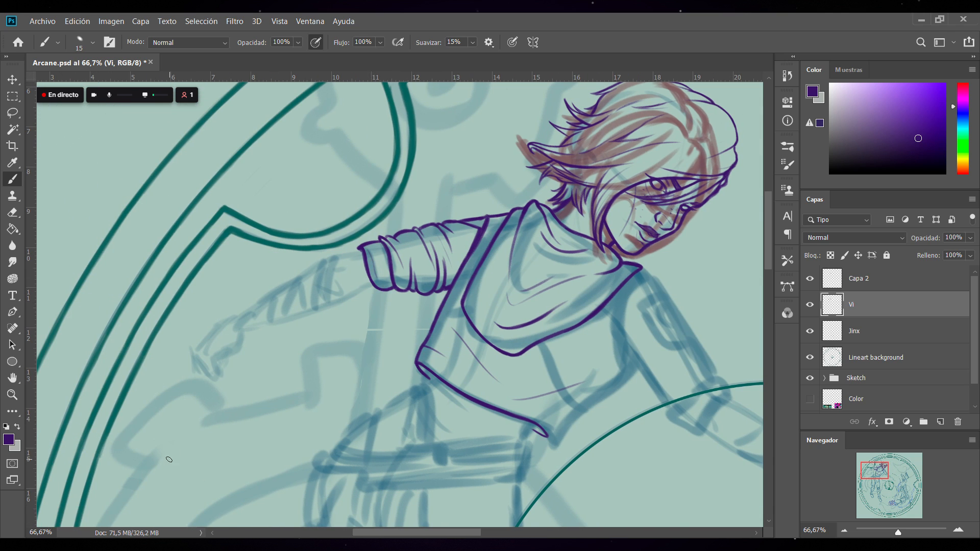
left_click_drag(407, 534, 450, 533)
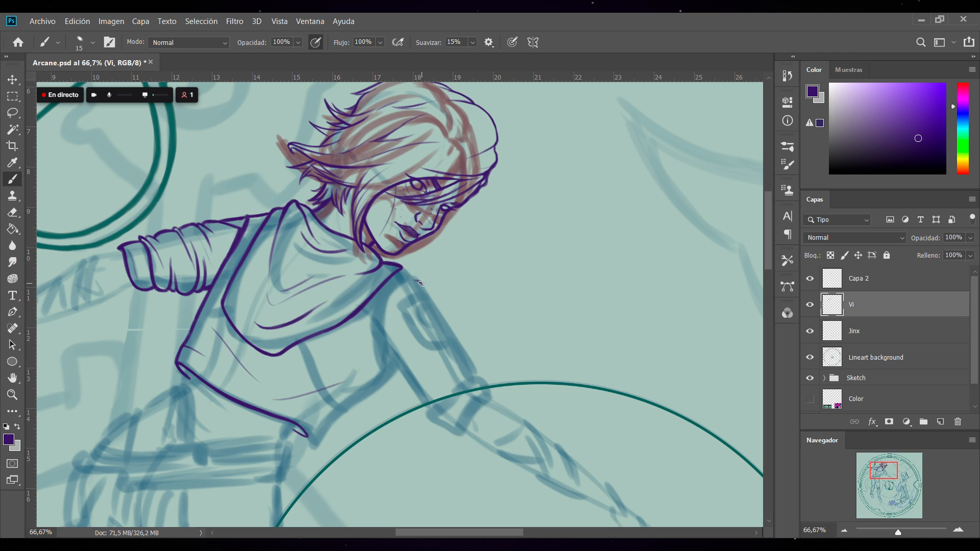
left_click_drag(421, 284, 409, 280)
left_click_drag(417, 283, 409, 280)
left_click_drag(305, 340, 341, 409)
mouse_move(318, 369)
left_mouse_down()
mouse_move(343, 410)
mouse_move(309, 345)
mouse_move(321, 385)
mouse_move(312, 341)
mouse_move(334, 407)
left_mouse_up()
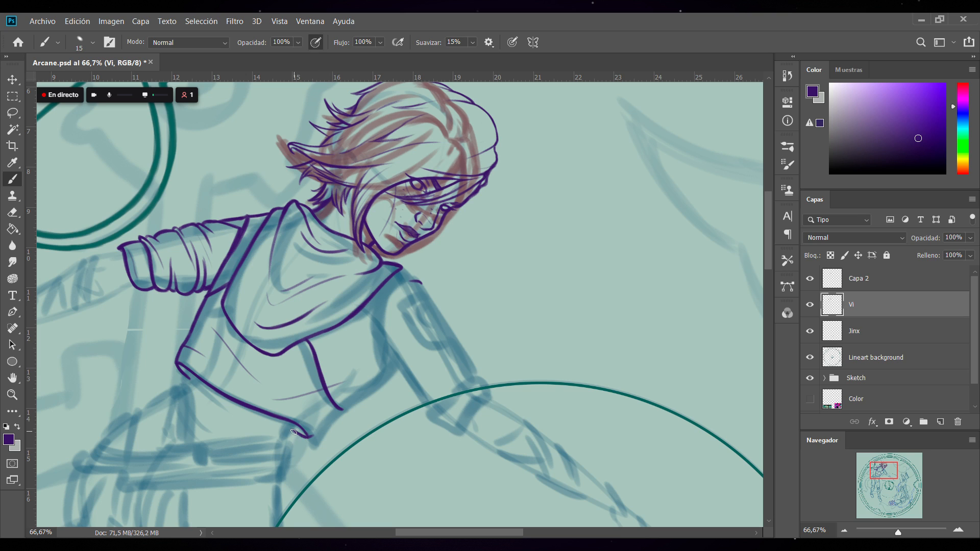
left_click_drag(307, 438, 356, 402)
mouse_move(392, 350)
left_mouse_down()
mouse_move(335, 414)
mouse_move(392, 350)
left_mouse_up()
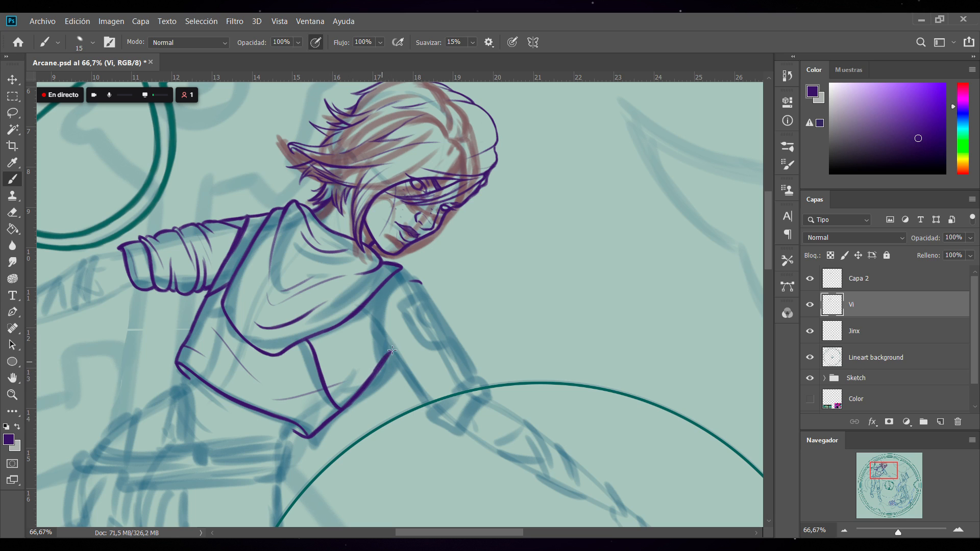
Ink the front shoulder curve and the armhole seam down to the armpit
key("ctrl+z")
left_click_drag(403, 270, 426, 290)
mouse_move(420, 282)
left_mouse_down()
mouse_move(426, 290)
mouse_move(378, 318)
mouse_move(384, 361)
left_mouse_up()
left_click_drag(378, 314, 383, 360)
mouse_move(388, 295)
left_mouse_down()
mouse_move(383, 363)
mouse_move(388, 336)
left_mouse_up()
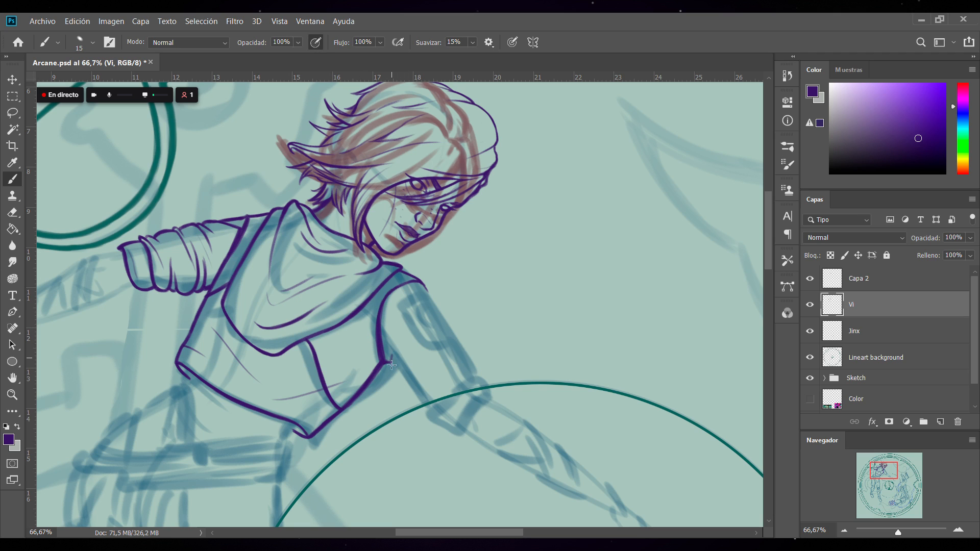
Ink the front upper arm's sleeve outline and its diagonal fabric folds
left_click_drag(388, 362, 402, 377)
left_click_drag(385, 306, 416, 328)
mouse_move(410, 325)
left_mouse_down()
mouse_move(449, 350)
mouse_move(447, 322)
mouse_move(451, 351)
mouse_move(447, 325)
mouse_move(452, 353)
left_mouse_up()
left_click_drag(449, 329, 462, 360)
mouse_move(403, 369)
left_mouse_down()
mouse_move(404, 387)
mouse_move(401, 377)
left_mouse_up()
mouse_move(408, 389)
left_mouse_down()
mouse_move(416, 387)
mouse_move(422, 336)
left_mouse_up()
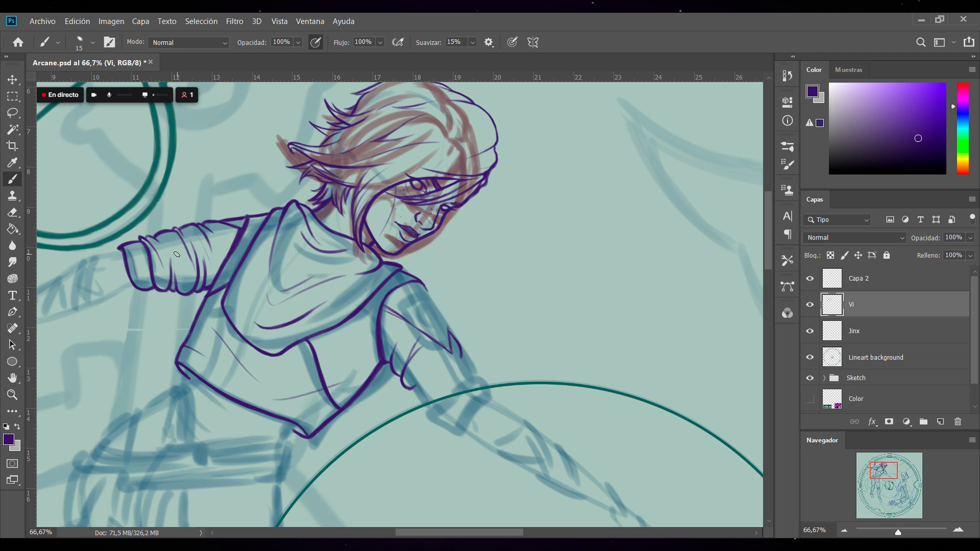
Add a fold to the rear sleeve, ink the gathered folds above the front sleeve's cuff, and save
left_click_drag(175, 245, 171, 283)
mouse_move(414, 391)
left_mouse_down()
mouse_move(463, 352)
mouse_move(438, 376)
mouse_move(472, 369)
mouse_move(426, 402)
mouse_move(480, 376)
left_mouse_up()
mouse_move(415, 390)
left_mouse_down()
mouse_move(426, 412)
mouse_move(429, 395)
mouse_move(466, 375)
mouse_move(425, 407)
mouse_move(434, 414)
mouse_move(487, 378)
mouse_move(460, 387)
mouse_move(476, 380)
mouse_move(428, 418)
mouse_move(465, 384)
left_mouse_up()
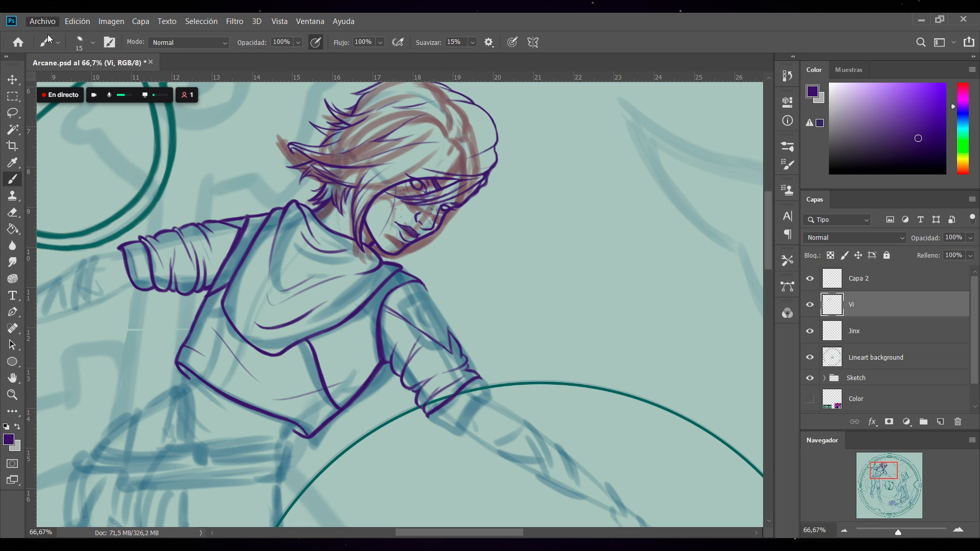
key("ctrl+s")
Ink the front sleeve's cuff band around the forearm
scroll(755, 224, "down", 5)
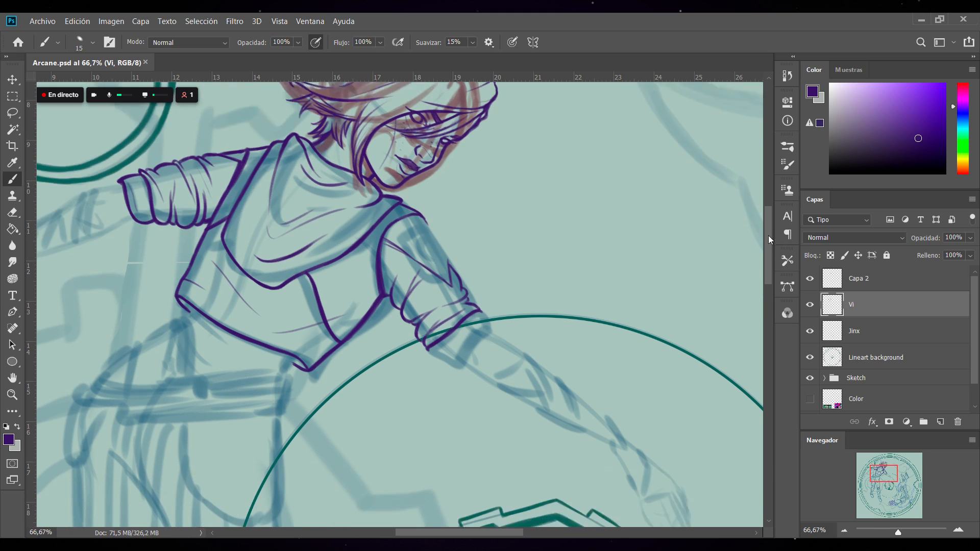
left_click_drag(483, 279, 490, 294)
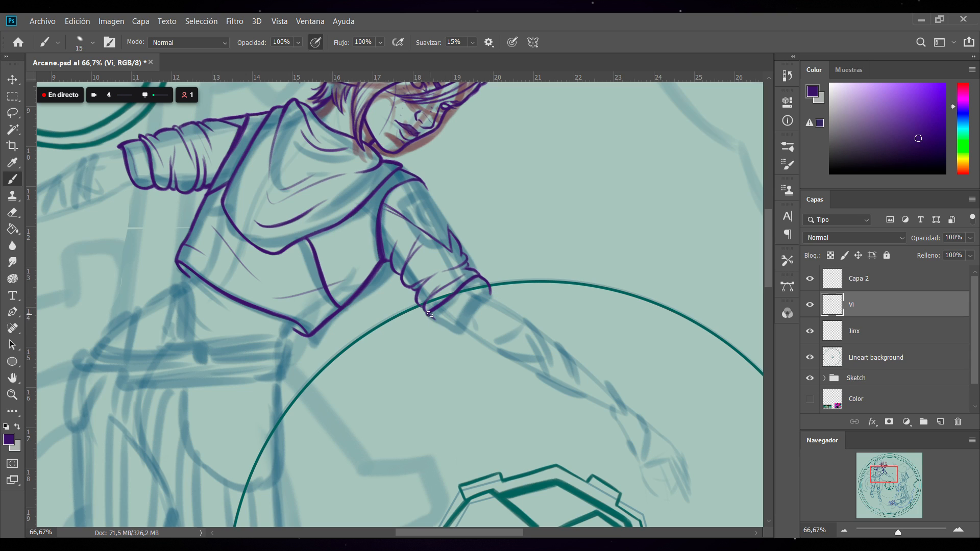
mouse_move(427, 312)
left_mouse_down()
mouse_move(461, 333)
mouse_move(451, 325)
mouse_move(460, 332)
mouse_move(489, 294)
left_mouse_up()
Ink the shield-shaped patch with its inner emblem on the front upper sleeve
left_click_drag(421, 187, 411, 202)
left_click_drag(414, 206, 441, 220)
left_click_drag(431, 194, 451, 233)
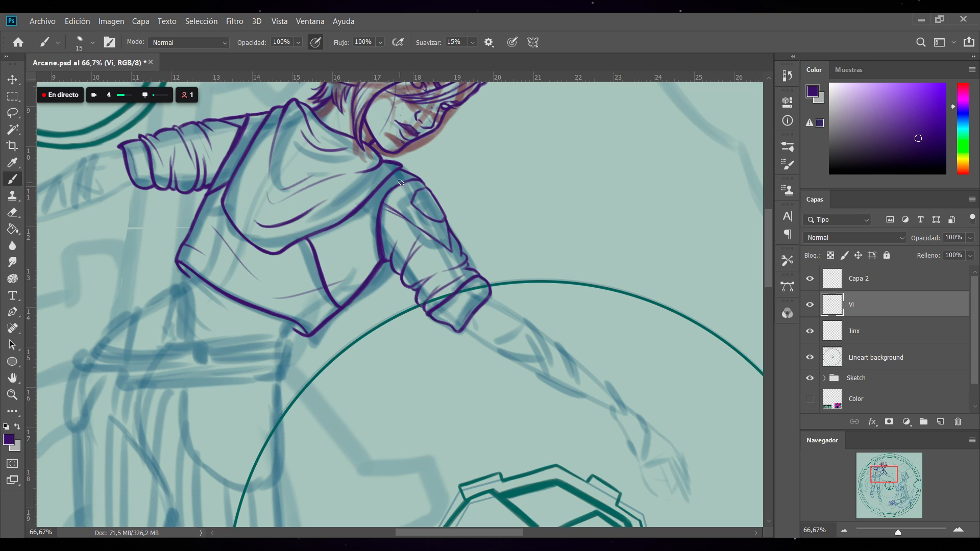
left_click_drag(416, 205, 420, 192)
left_click_drag(431, 189, 420, 197)
mouse_move(430, 188)
left_mouse_down()
mouse_move(420, 195)
mouse_move(438, 228)
left_mouse_up()
left_click_drag(430, 188, 428, 195)
mouse_move(439, 214)
left_mouse_down()
mouse_move(434, 195)
mouse_move(423, 205)
mouse_move(440, 214)
mouse_move(421, 206)
left_mouse_up()
Check the strokes on Capa 2 by toggling its visibility and merge it into the Vi layer
left_click(810, 279)
left_click(809, 278)
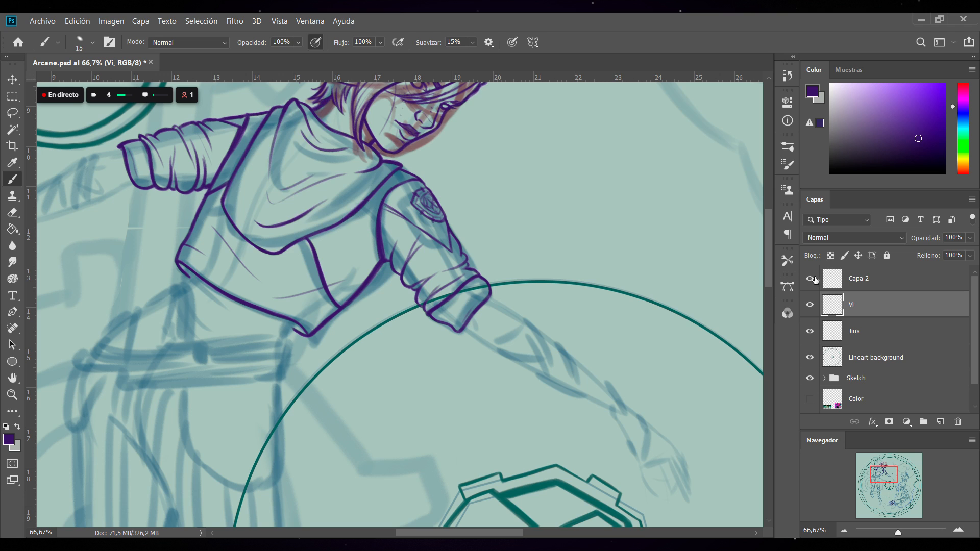
left_click(858, 281)
key("ctrl+e")
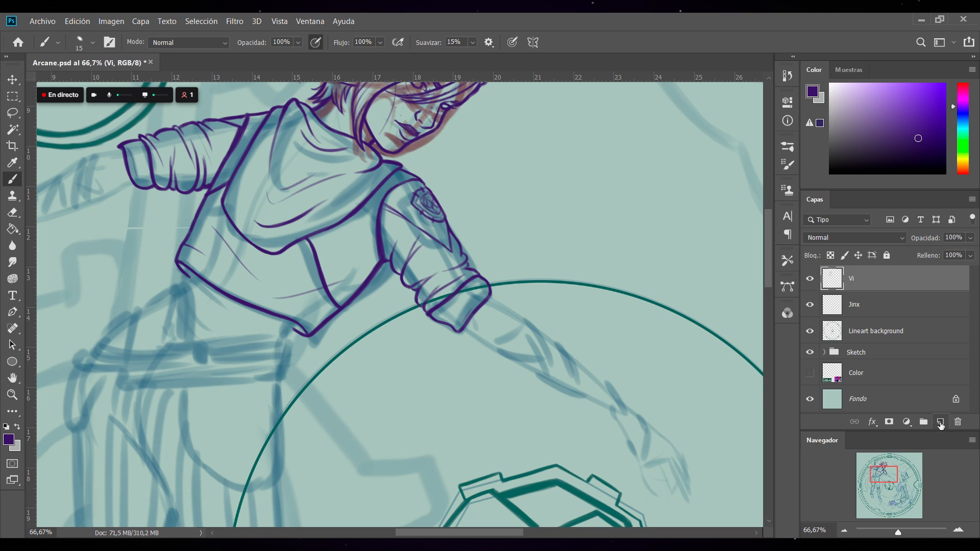
Add a new layer above Vi and save the document
left_click(941, 423)
scroll(769, 265, "up", 3)
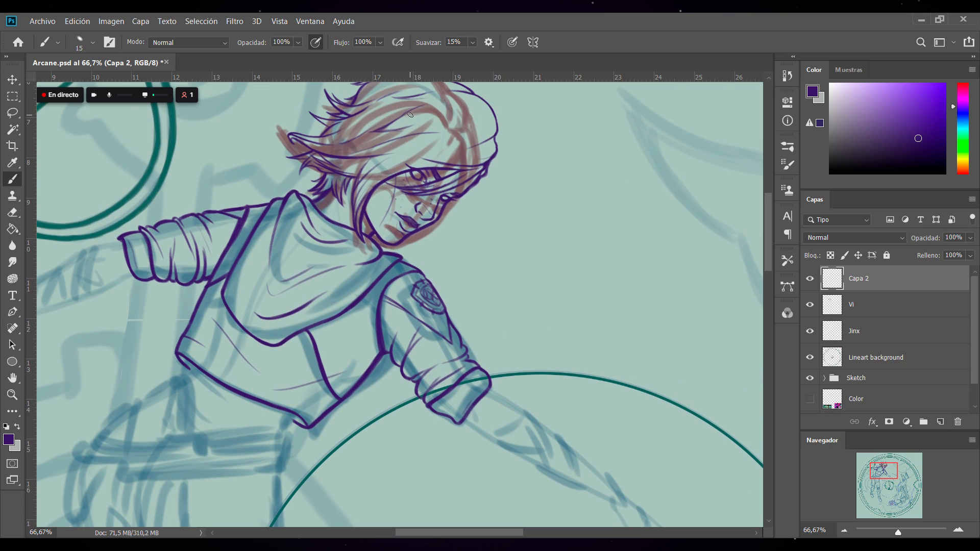
key("ctrl+s")
Erase the circle's line where it crosses the front cuff on Lineart background, and reselect the Vi layer
left_click(886, 362)
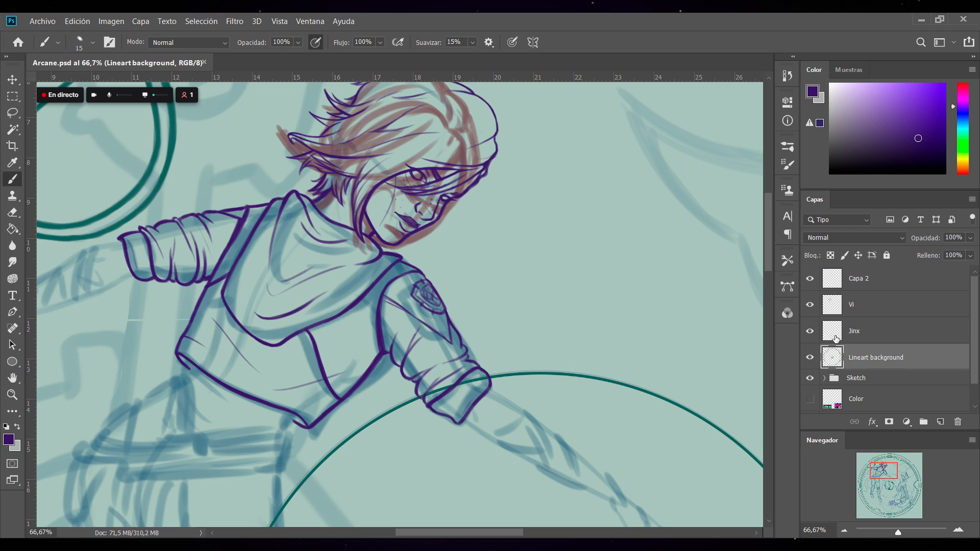
left_click_drag(428, 395, 493, 375)
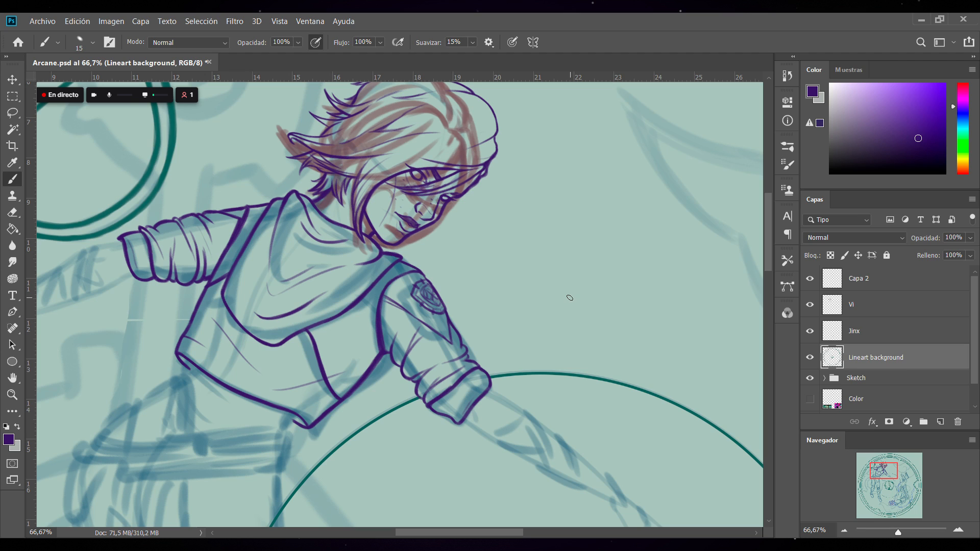
left_click(869, 300)
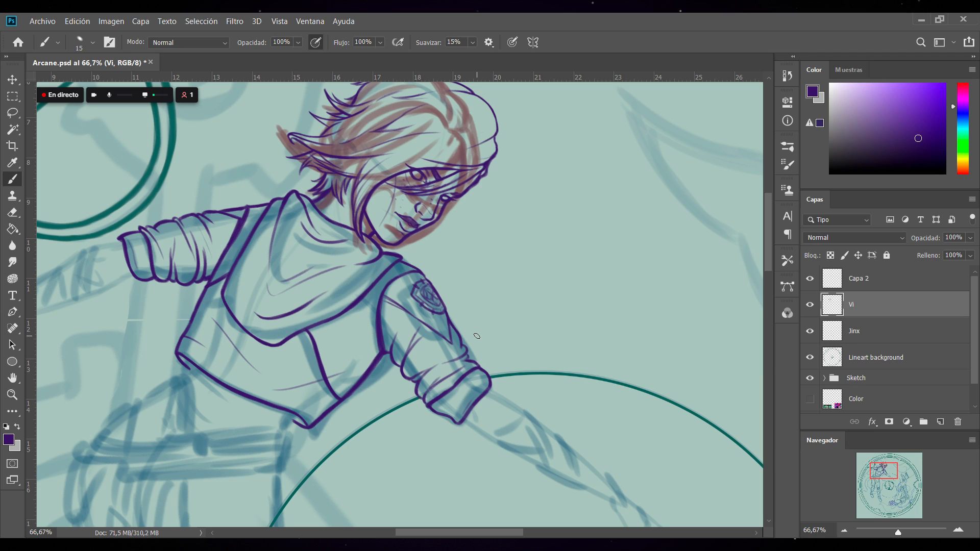
left_click(844, 528)
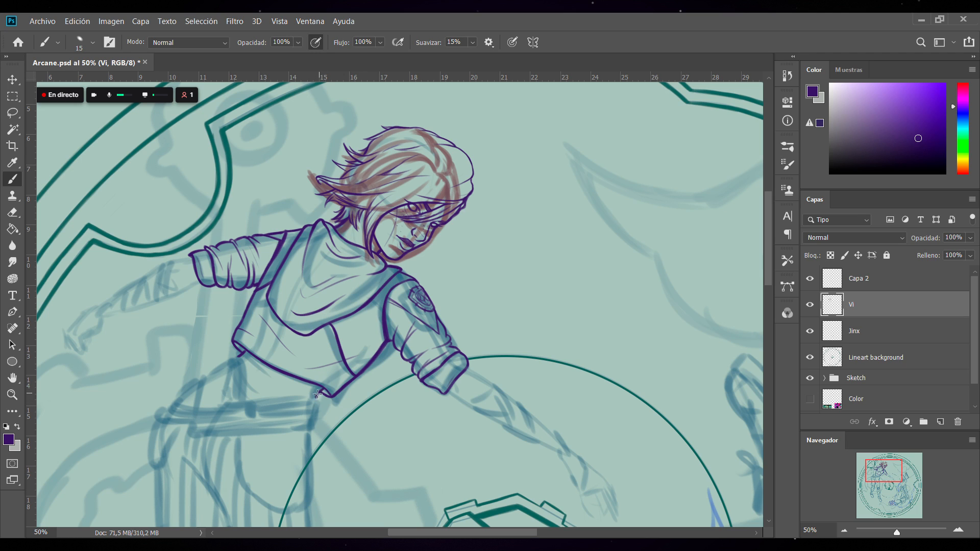
Save, and ink the outer outline and upper edge of the angular hip panel below the jacket on Capa 2
key("alt+bracketright")
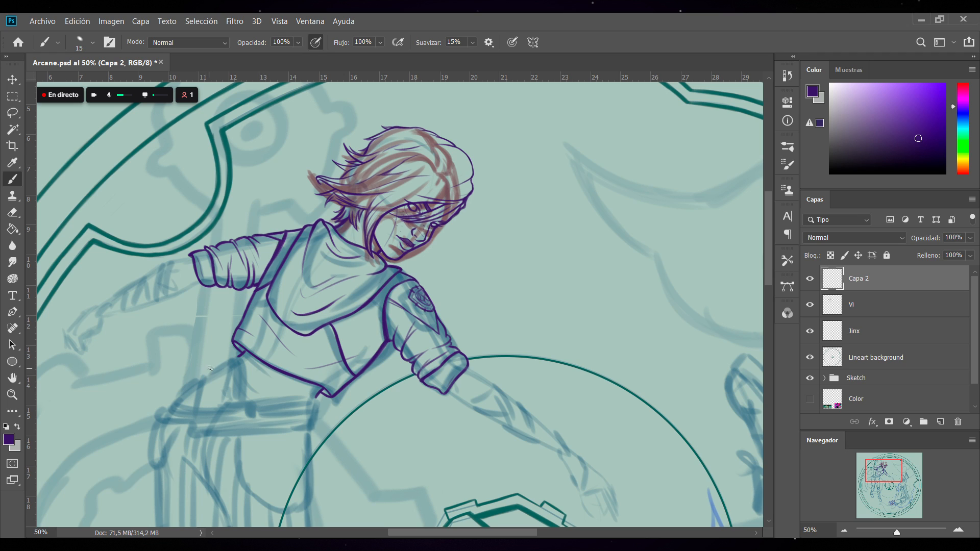
key("ctrl+s")
left_click_drag(206, 372, 245, 352)
left_click_drag(232, 359, 233, 400)
left_click_drag(233, 397, 315, 398)
left_click_drag(206, 372, 208, 437)
left_click_drag(207, 394, 208, 447)
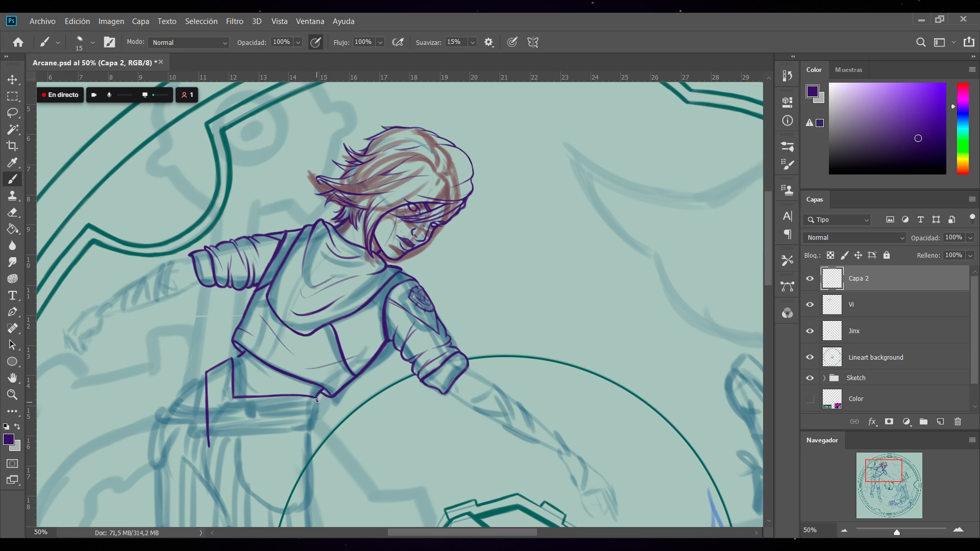
left_click_drag(317, 391, 314, 436)
left_click_drag(209, 446, 311, 444)
left_click_drag(314, 405, 313, 442)
left_click_drag(210, 374, 213, 444)
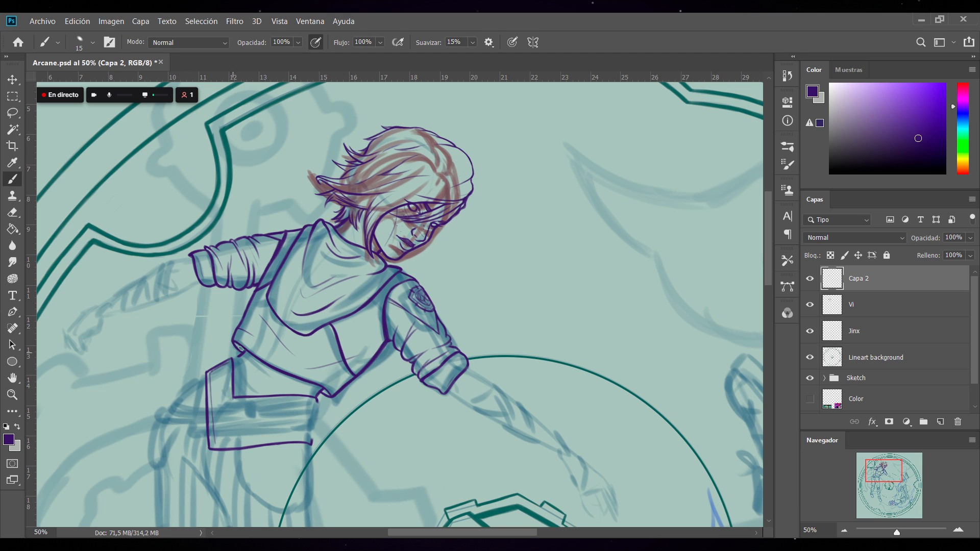
Ink the hip panel's double borders along its inner and lower edges, close its front edge, and save
left_click_drag(229, 361, 230, 407)
mouse_move(256, 399)
left_mouse_down()
mouse_move(318, 402)
mouse_move(285, 391)
mouse_move(269, 402)
mouse_move(314, 402)
left_mouse_up()
mouse_move(321, 405)
left_mouse_down()
mouse_move(311, 403)
mouse_move(312, 439)
left_mouse_up()
mouse_move(215, 443)
left_mouse_down()
mouse_move(312, 439)
mouse_move(288, 437)
left_mouse_up()
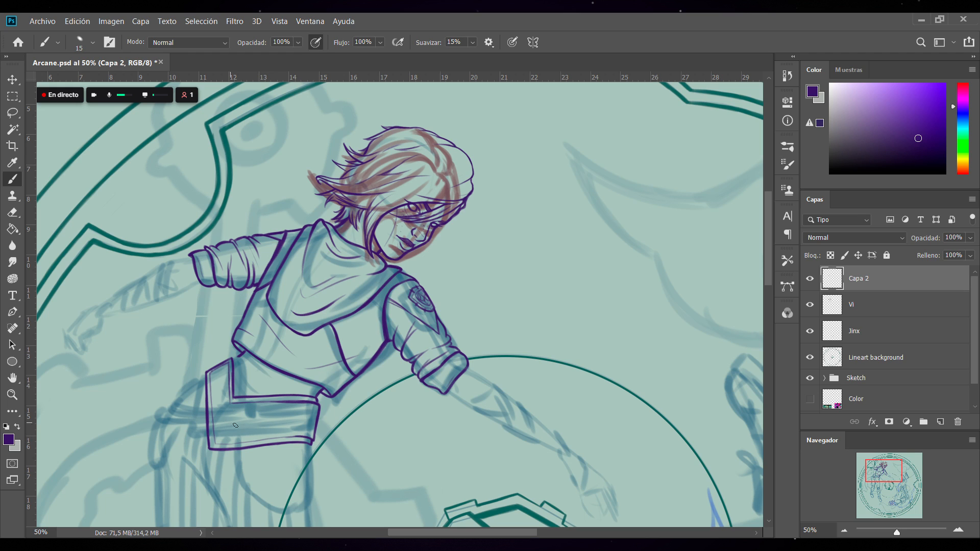
left_click_drag(216, 444, 251, 441)
left_click_drag(230, 399, 228, 391)
key("ctrl+s")
Ink the checkered fabric detail between the jacket hem and the hip panel's inner corner on Capa 2
key("alt+bracketleft")
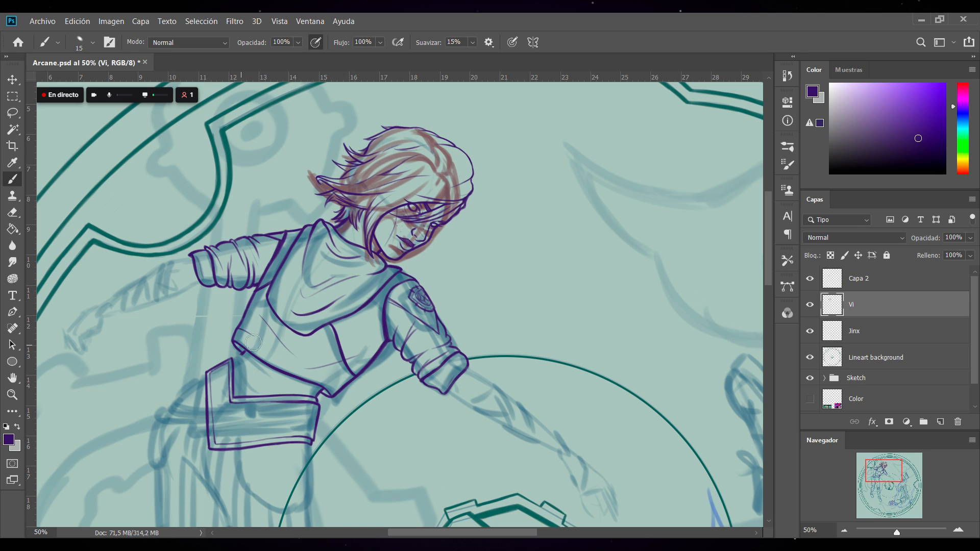
left_click(862, 280)
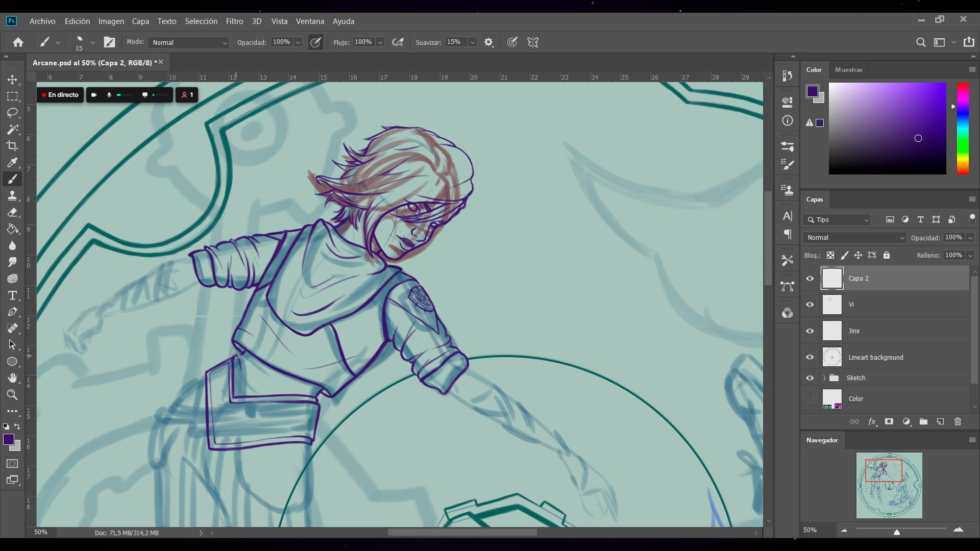
left_click_drag(236, 355, 246, 398)
mouse_move(239, 356)
left_mouse_down()
mouse_move(263, 394)
mouse_move(257, 381)
left_mouse_up()
left_click_drag(246, 371, 259, 397)
mouse_move(233, 365)
left_mouse_down()
mouse_move(250, 395)
mouse_move(235, 394)
mouse_move(260, 387)
mouse_move(243, 375)
mouse_move(255, 361)
left_mouse_up()
Ink the rounded flap hanging below the hip panel and the start of the front leg line, and save
scroll(769, 281, "down", 5)
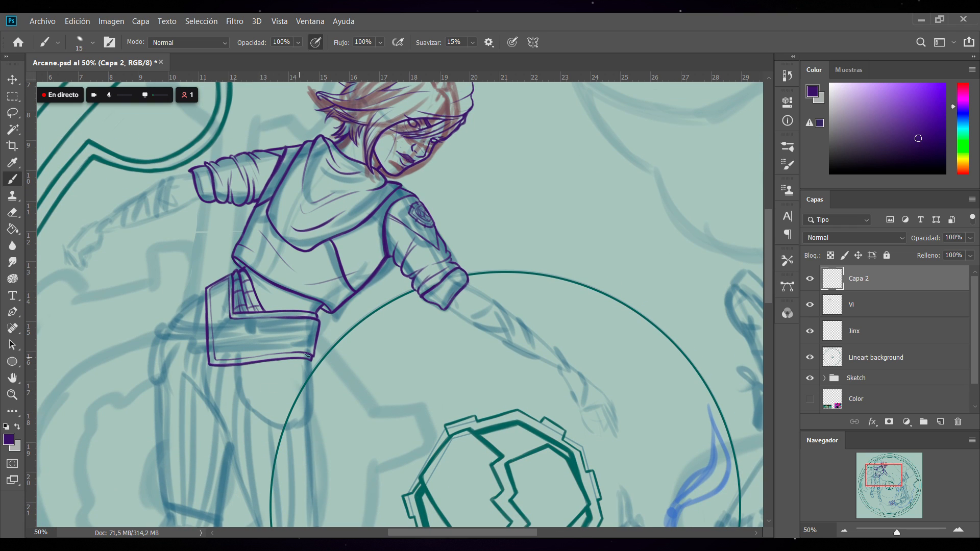
left_click_drag(308, 361, 309, 405)
left_click_drag(241, 363, 270, 426)
left_click_drag(309, 403, 302, 424)
left_click_drag(261, 419, 286, 429)
left_click_drag(276, 428, 309, 421)
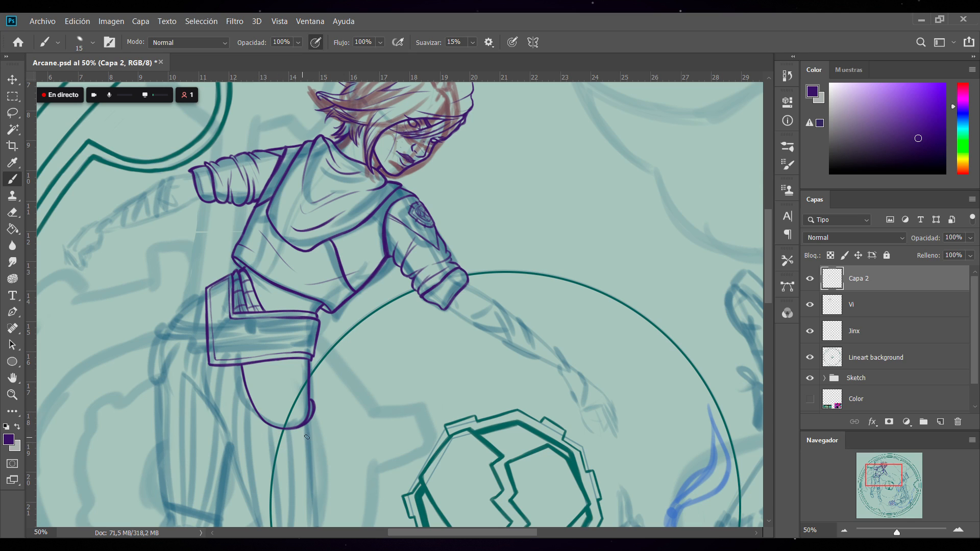
mouse_move(312, 452)
left_mouse_down()
mouse_move(314, 406)
mouse_move(313, 462)
left_mouse_up()
left_click_drag(243, 366, 255, 410)
left_click_drag(209, 364, 264, 364)
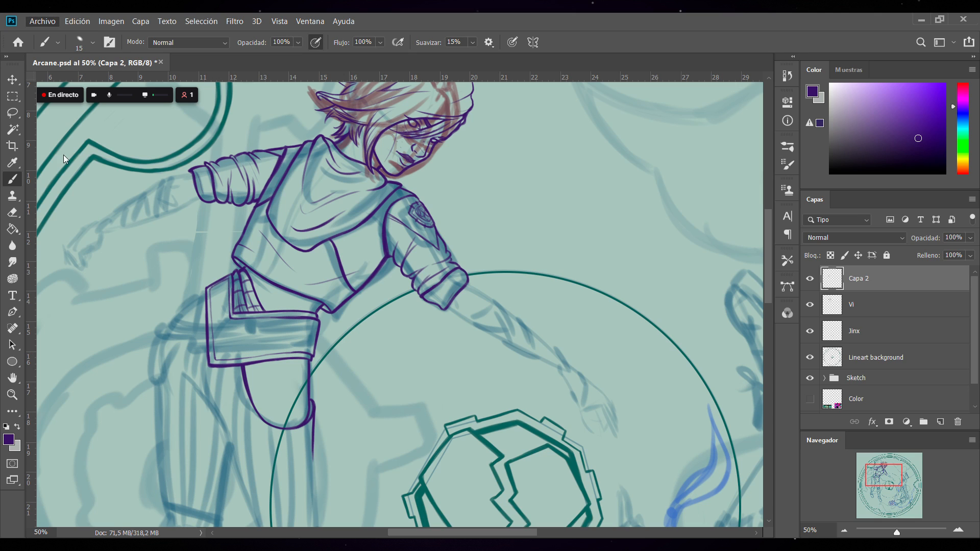
key("ctrl+s")
key("alt")
key("alt")
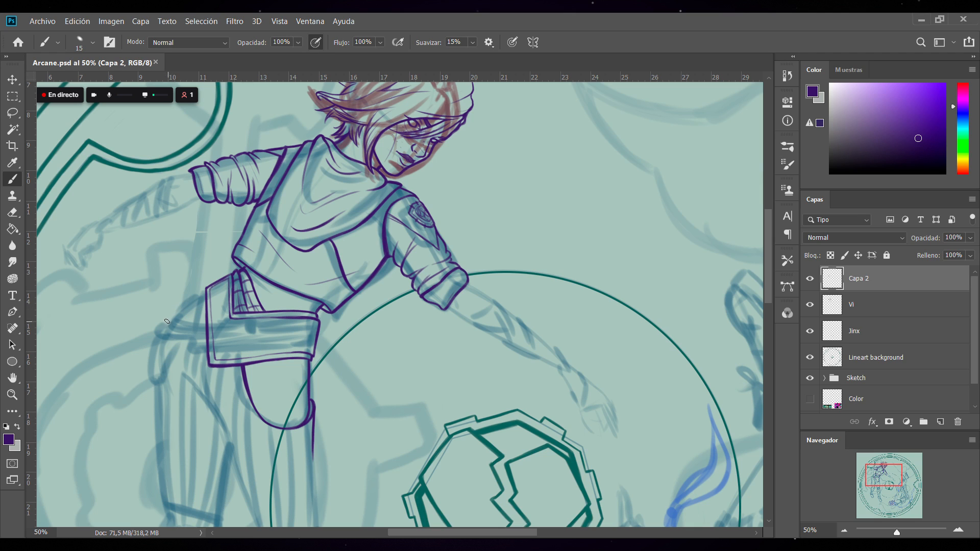
Ink the curved rear hip line running from the hip panel and check the Capa 2 strokes by toggling the layer's visibility
left_click_drag(158, 334, 198, 298)
left_click_drag(157, 333, 207, 292)
key("ctrl+z")
key("ctrl+s")
left_click(810, 278)
left_click(809, 278)
key("alt+bracketleft")
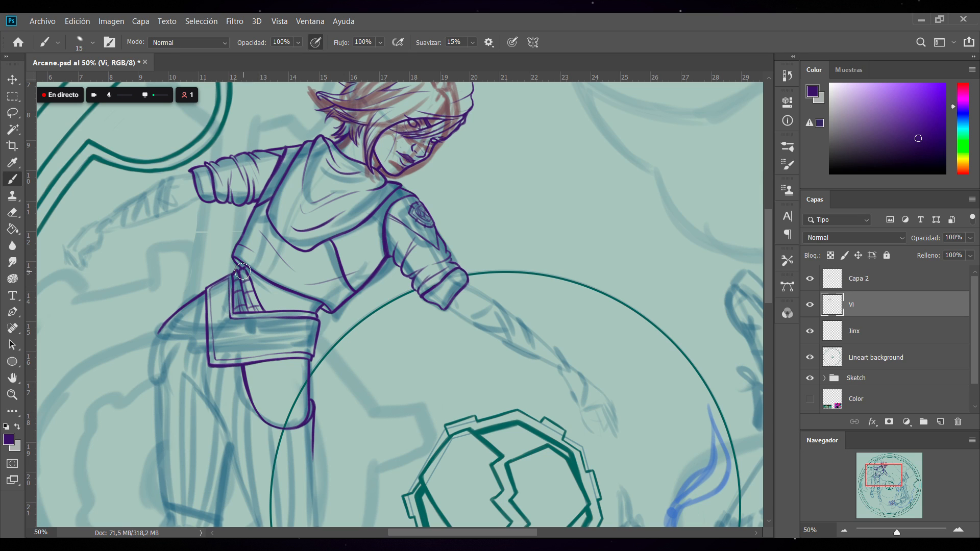
key("alt+bracketright")
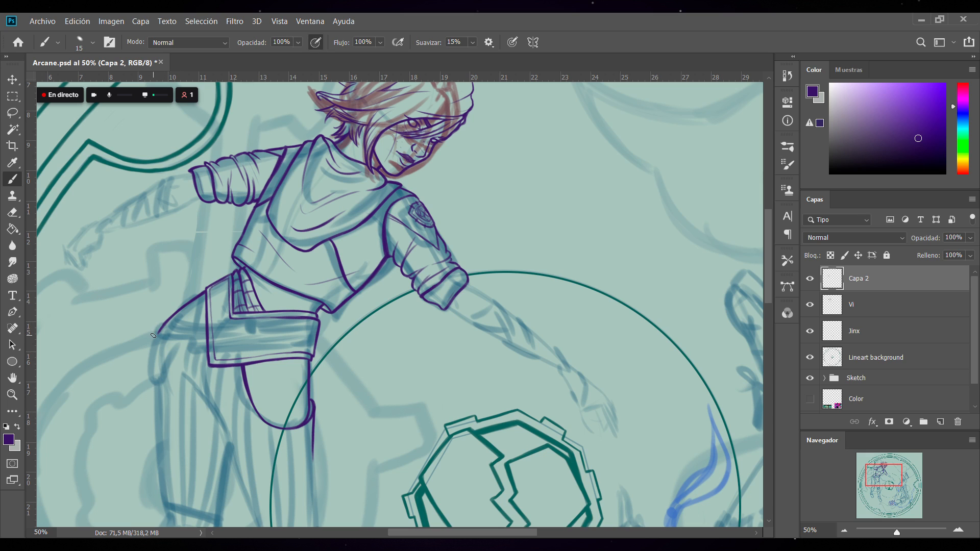
Extend and thicken the rear hip contour down to the top of the back leg, adding the inner fold line
mouse_move(158, 333)
left_mouse_down()
mouse_move(153, 361)
mouse_move(156, 338)
mouse_move(152, 352)
left_mouse_up()
left_click_drag(168, 316, 153, 358)
left_click_drag(173, 312, 157, 335)
mouse_move(179, 310)
left_mouse_down()
mouse_move(155, 336)
mouse_move(155, 361)
left_mouse_up()
left_click_drag(205, 314, 174, 352)
left_click_drag(152, 357, 153, 366)
key("ctrl+z")
left_click_drag(152, 358, 161, 372)
left_click_drag(154, 377, 160, 371)
key("ctrl+z")
Ink the start of the back leg's outer line and the curved inner thigh line, and save
left_click_drag(153, 371, 154, 399)
mouse_move(176, 365)
left_mouse_down()
mouse_move(222, 415)
mouse_move(233, 448)
left_mouse_up()
left_click_drag(216, 416, 233, 448)
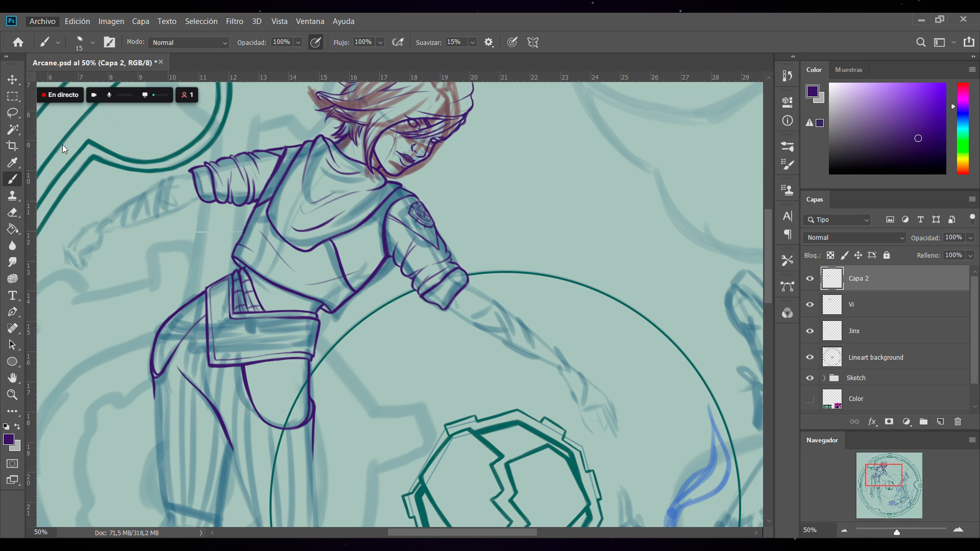
key("ctrl+s")
key("Delete")
left_click(810, 278)
key("ctrl+z")
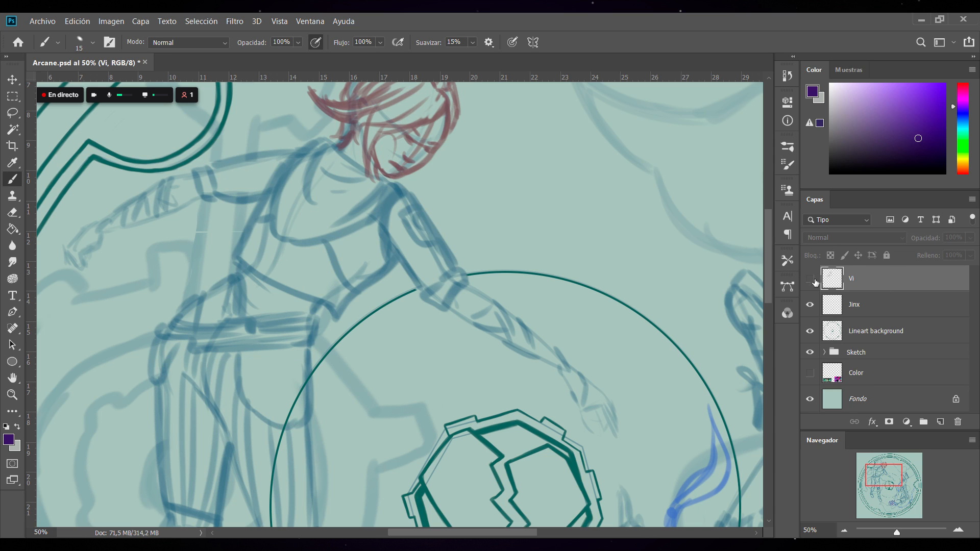
key("ctrl+z")
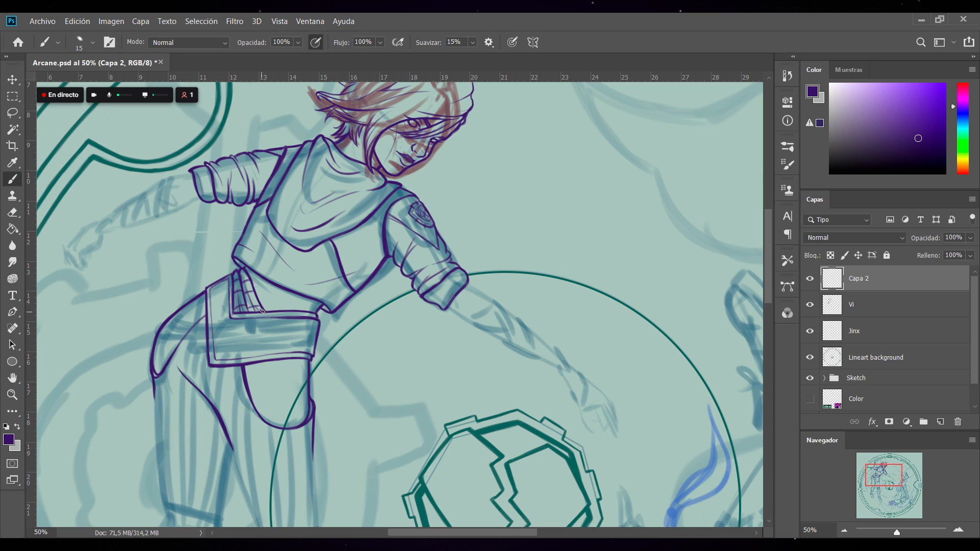
Ink the upright rectangular belt loop over the hip panel on Capa 2
left_click_drag(259, 309, 275, 310)
key("ctrl+z")
mouse_move(276, 309)
left_mouse_down()
mouse_move(277, 348)
mouse_move(276, 311)
mouse_move(259, 321)
mouse_move(260, 348)
mouse_move(260, 314)
mouse_move(258, 347)
mouse_move(259, 331)
mouse_move(285, 325)
mouse_move(277, 347)
left_mouse_up()
mouse_move(261, 312)
left_mouse_down()
mouse_move(259, 348)
mouse_move(276, 346)
left_mouse_up()
left_click(852, 305)
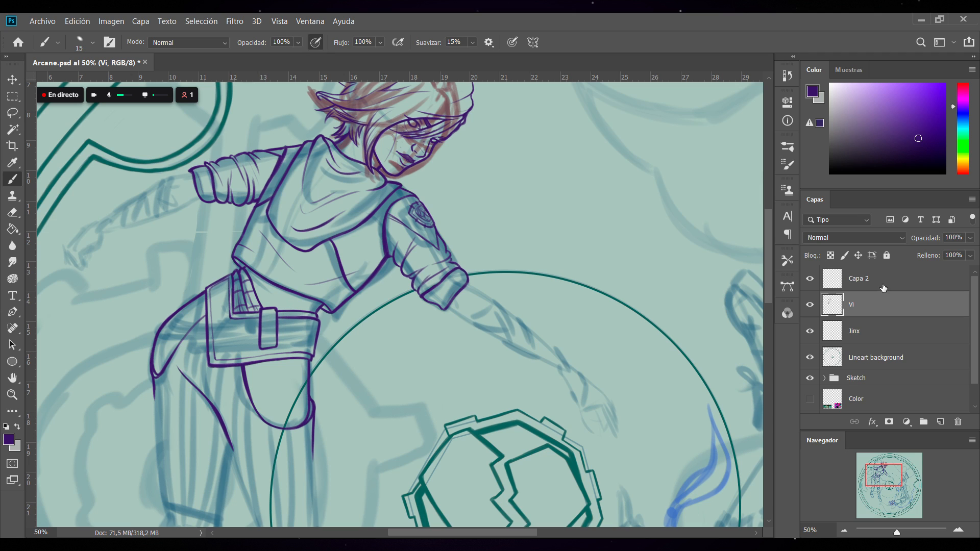
left_click(861, 280)
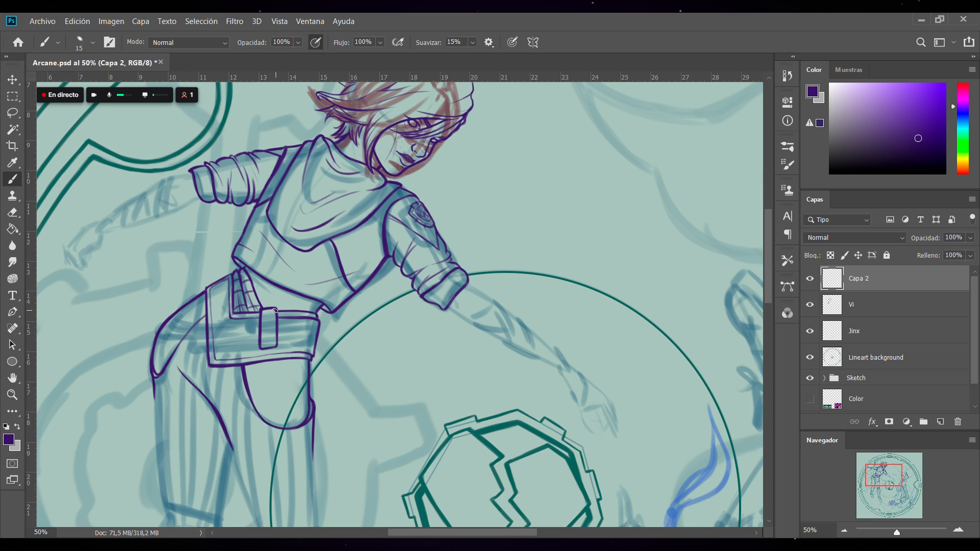
Ink the upper belt's edges on both sides of the loop, wrapping around the rear hip
left_click_drag(273, 310, 283, 310)
left_click_drag(277, 320, 315, 323)
left_click_drag(277, 329, 323, 329)
mouse_move(319, 331)
left_mouse_down()
mouse_move(318, 317)
mouse_move(291, 321)
mouse_move(319, 323)
left_mouse_up()
left_click_drag(281, 321, 319, 323)
left_click_drag(165, 319, 173, 312)
left_click_drag(165, 318, 259, 319)
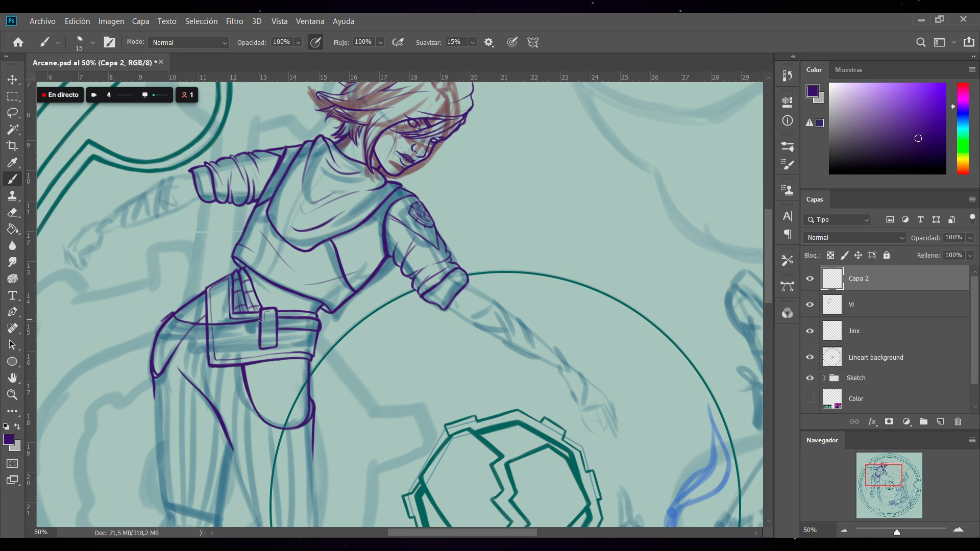
left_click_drag(172, 314, 227, 326)
mouse_move(173, 314)
left_mouse_down()
mouse_move(202, 333)
mouse_move(177, 327)
left_mouse_up()
mouse_move(174, 332)
left_mouse_down()
mouse_move(256, 330)
mouse_move(236, 334)
mouse_move(259, 332)
left_mouse_up()
Erase the Vi layer's lines where the upper belt overlaps the hip at both ends, and reselect Capa 2
key("alt+bracketleft")
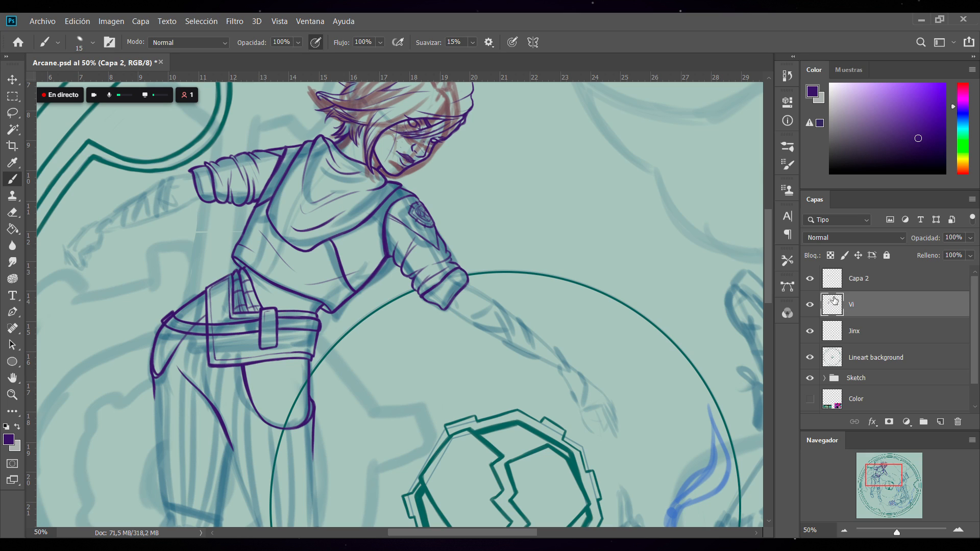
left_click_drag(163, 323, 173, 317)
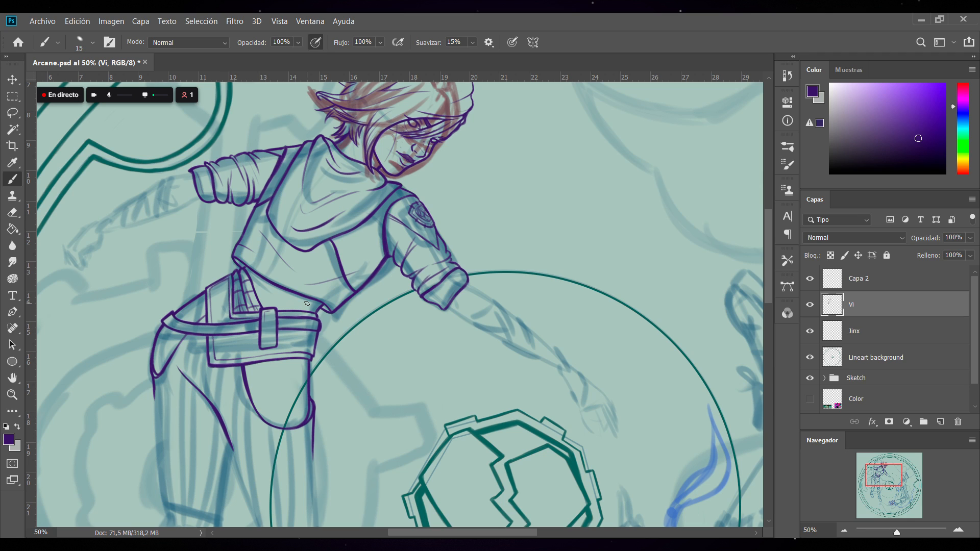
key("alt+bracketright")
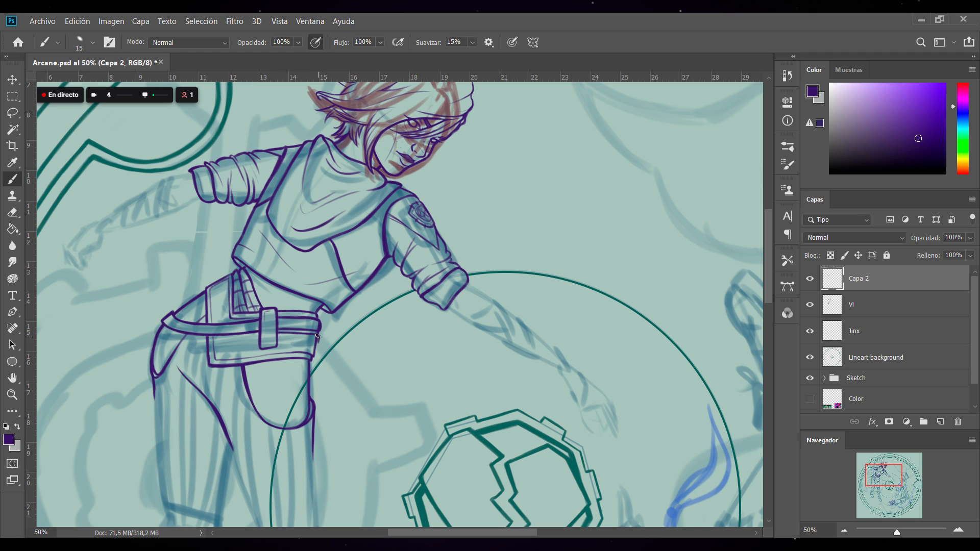
left_click(824, 303)
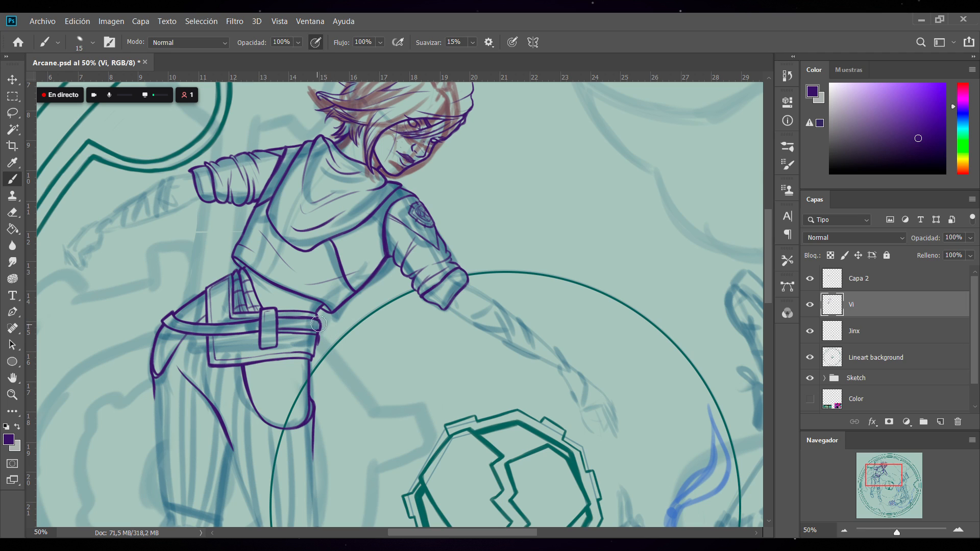
left_click(861, 281)
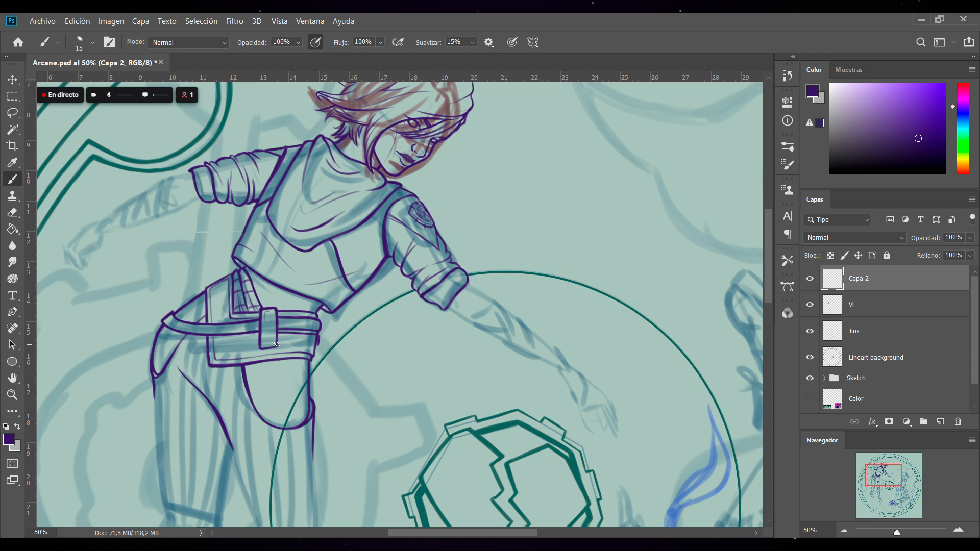
Ink the lower belt around the hips on Capa 2 and erase the hip outline it covers on the Vi layer
left_click_drag(277, 344, 318, 341)
left_click_drag(156, 334, 152, 349)
left_click_drag(154, 332, 164, 350)
left_click_drag(153, 349, 261, 341)
left_click_drag(158, 338, 209, 339)
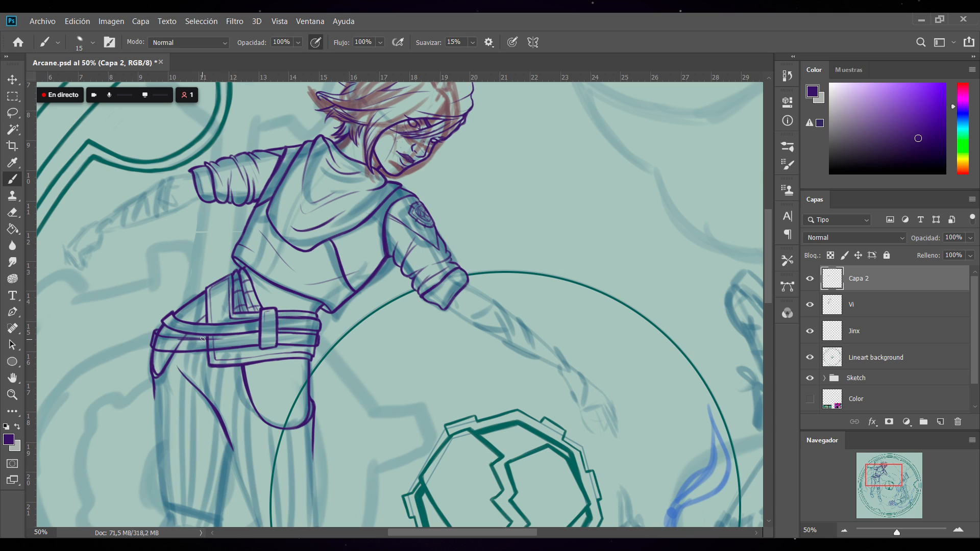
mouse_move(179, 339)
left_mouse_down()
mouse_move(258, 334)
mouse_move(237, 334)
left_mouse_up()
mouse_move(168, 339)
left_mouse_down()
mouse_move(197, 338)
mouse_move(158, 336)
mouse_move(218, 338)
left_mouse_up()
left_click_drag(164, 339, 213, 339)
left_click(875, 300)
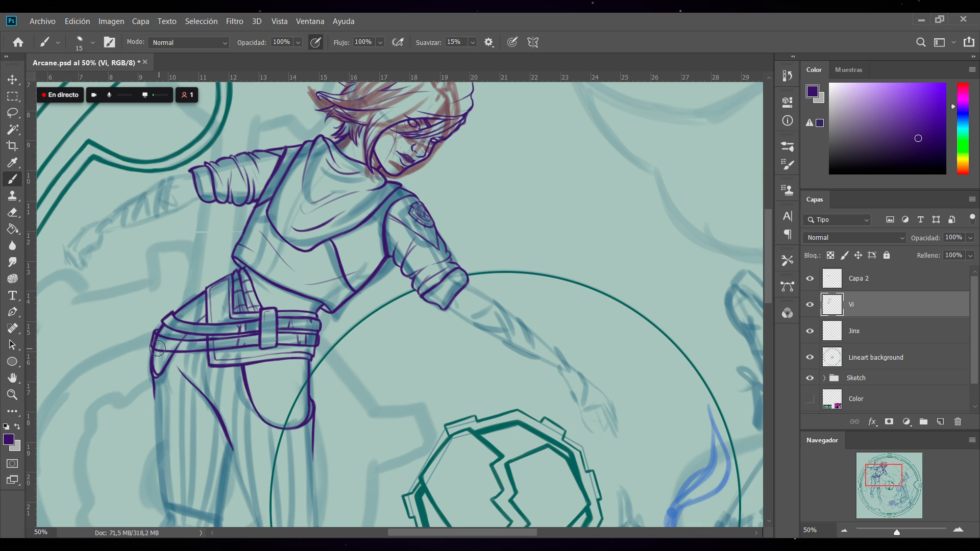
left_click_drag(154, 334, 156, 351)
Add a new layer on top and ink small buckles on both belts, erasing the Capa 2 lines beneath them
left_click(940, 421)
left_click_drag(883, 304, 894, 269)
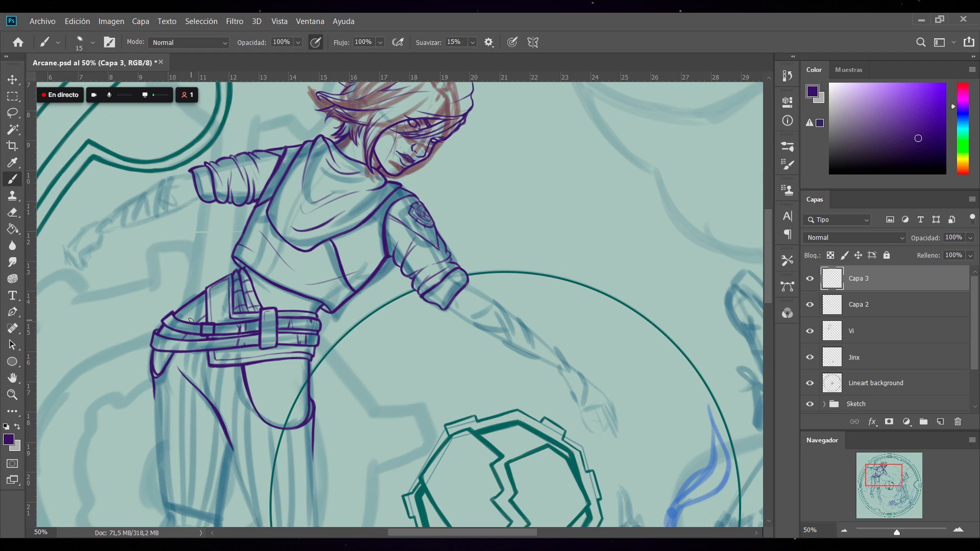
key("ctrl+s")
left_click(862, 306)
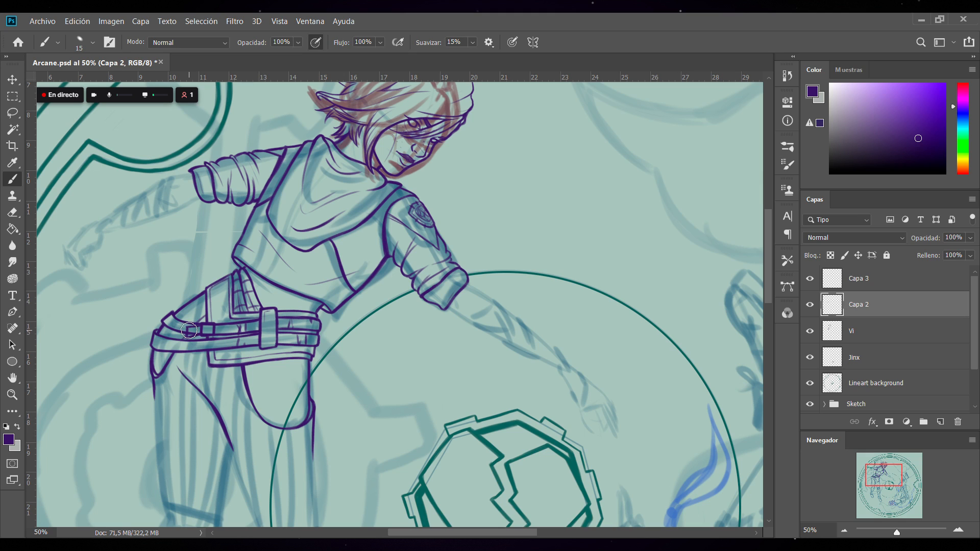
left_click_drag(185, 327, 195, 342)
left_click(869, 283)
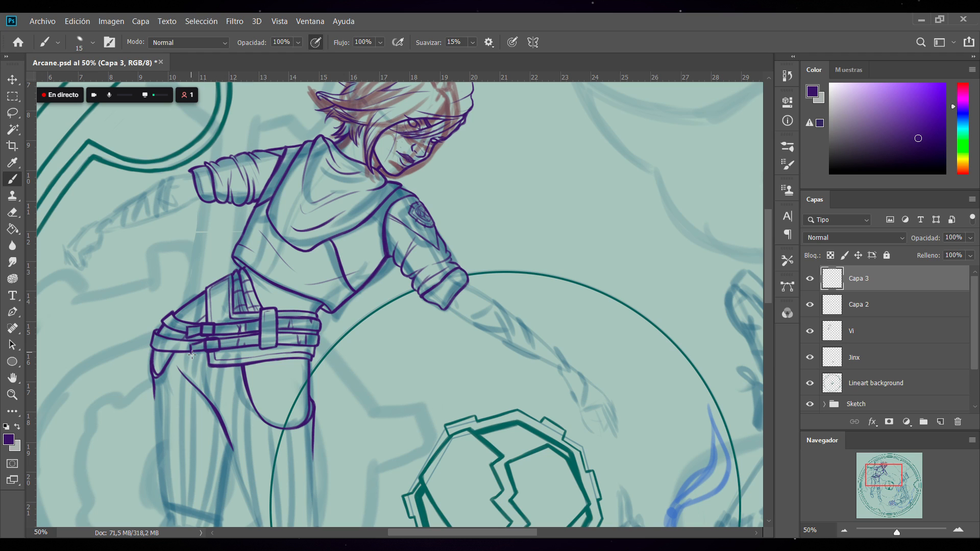
left_click_drag(192, 350, 203, 352)
left_click(861, 294)
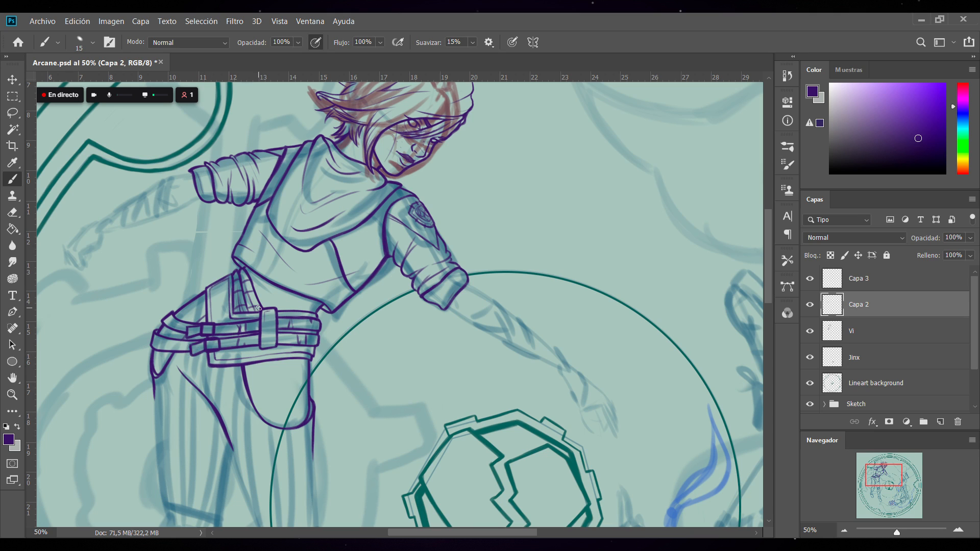
Merge the Capa 3 buckle layer into Capa 2 and save the document
left_click(849, 278)
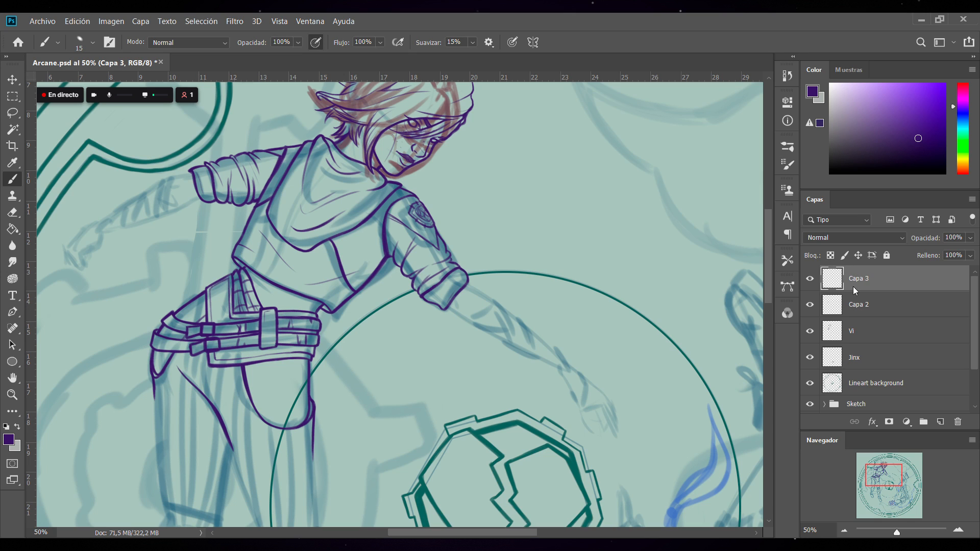
key("Delete")
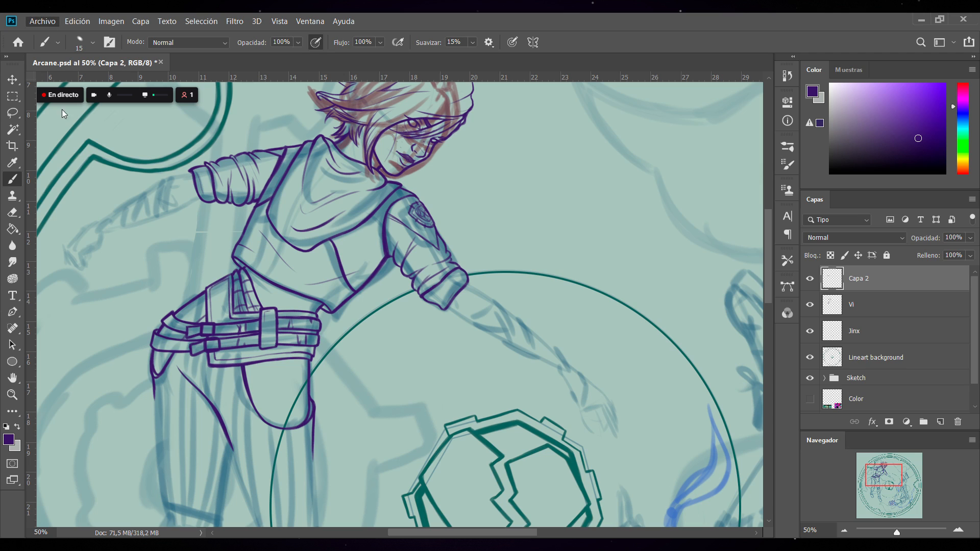
key("ctrl+s")
Erase the circle's line where it crosses the rounded flap on Lineart background, and reselect Capa 2
left_click(893, 353)
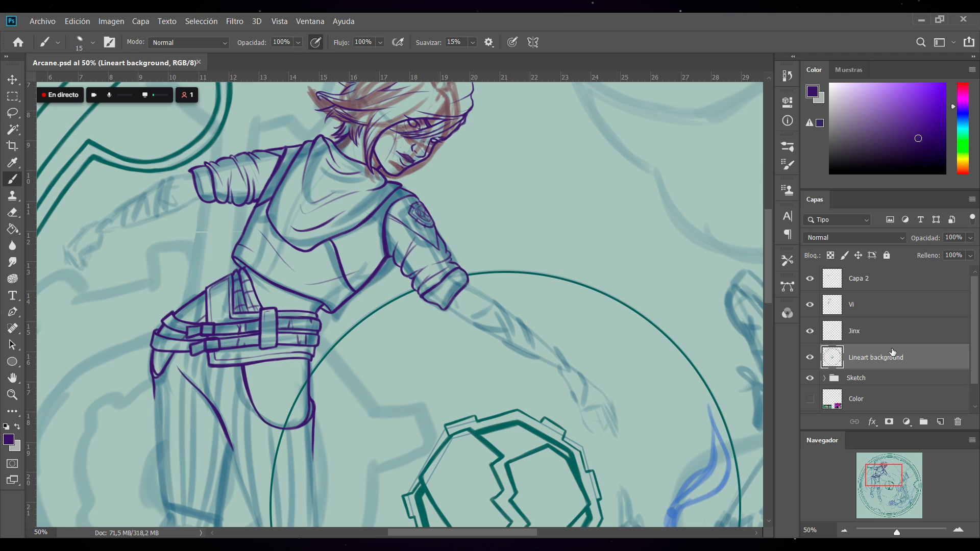
mouse_move(310, 376)
left_mouse_down()
mouse_move(306, 399)
mouse_move(303, 386)
mouse_move(284, 427)
left_mouse_up()
left_click(885, 289)
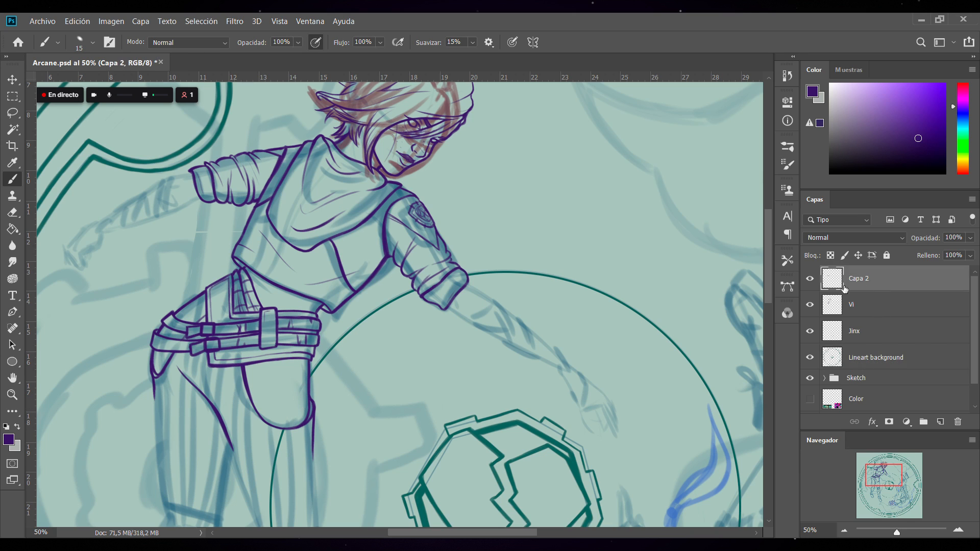
Check the Capa 2 belt and hip strokes by toggling the layer's visibility, and merge it into the Vi layer
left_click(810, 278)
left_click(810, 279)
key("ctrl+e")
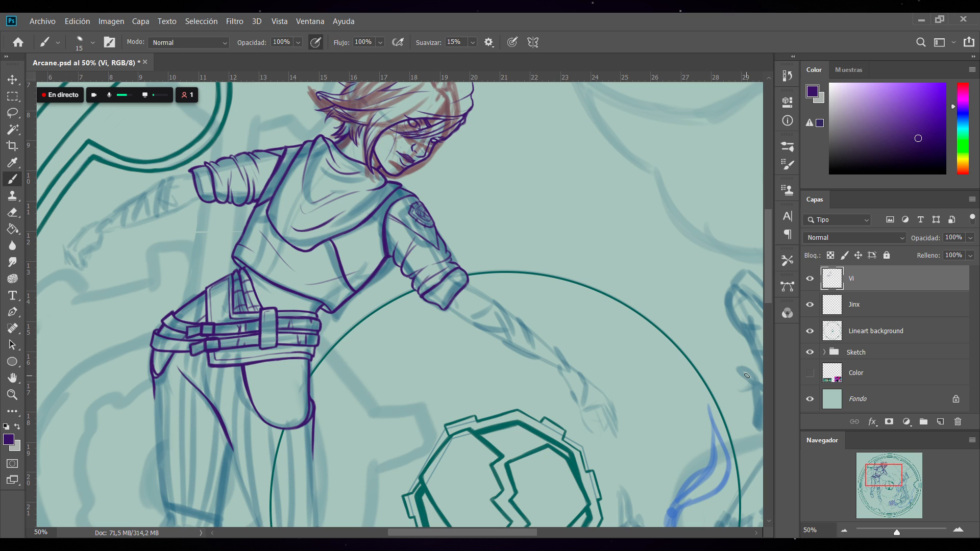
left_click_drag(768, 276, 767, 299)
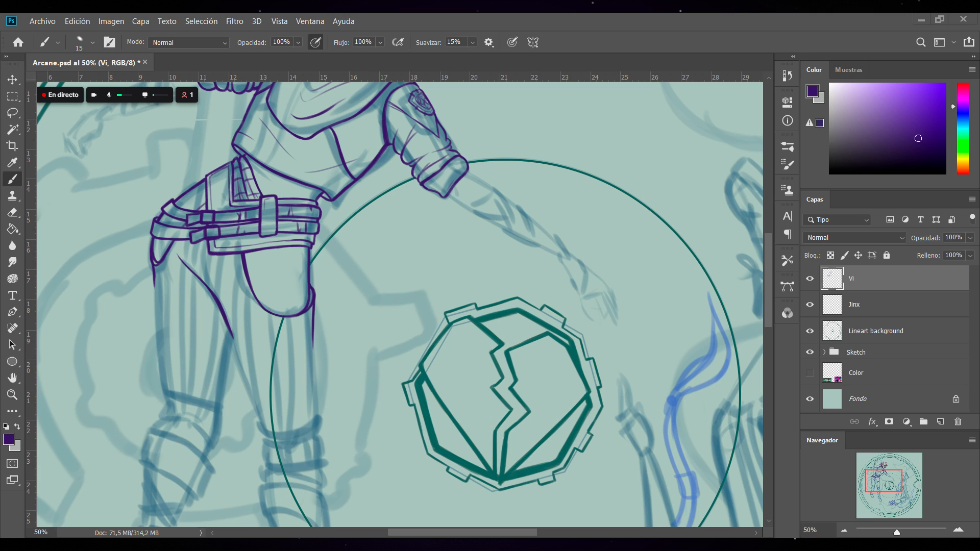
Save the document and ink the right-hand leg's inner contour and knee creases over the sketch on the Vi layer
scroll(766, 280, "down", 5)
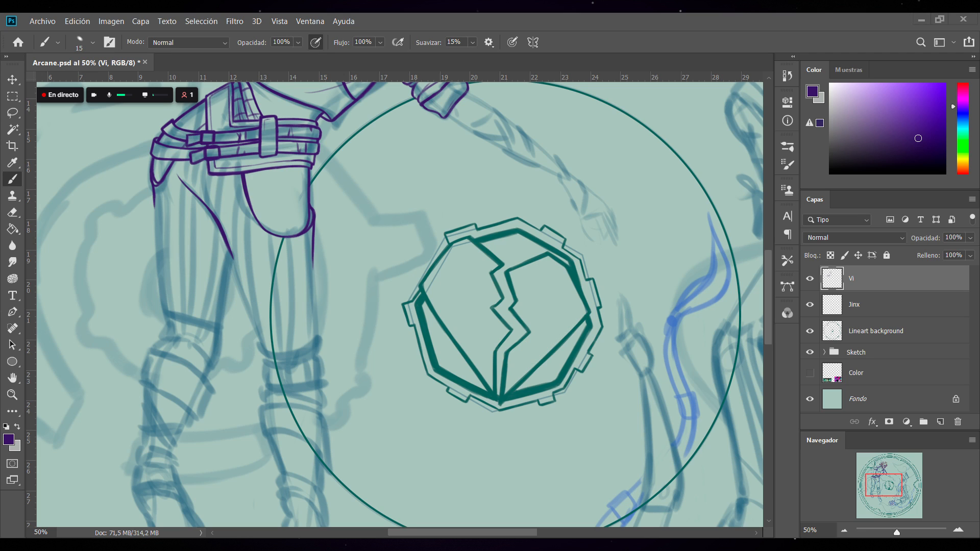
key("ctrl+s")
mouse_move(232, 254)
left_mouse_down()
mouse_move(253, 296)
mouse_move(250, 317)
left_mouse_up()
key("ctrl+z")
left_click_drag(241, 298, 238, 286)
left_click_drag(239, 292, 251, 316)
left_click_drag(245, 310, 295, 331)
left_click_drag(242, 310, 262, 348)
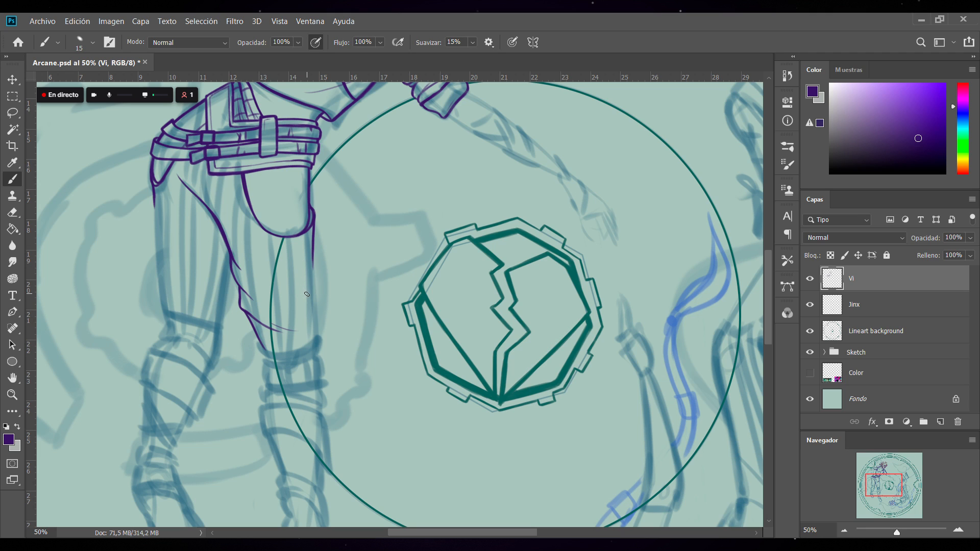
Ink the outer contour of the right-hand trouser leg down to the knee, redoing the first strokes, and add a thigh crease
left_click_drag(317, 327, 316, 338)
mouse_move(315, 316)
left_mouse_down()
mouse_move(312, 261)
mouse_move(313, 306)
mouse_move(312, 279)
left_mouse_up()
key("ctrl+z")
key("ctrl+z")
key("ctrl+z")
mouse_move(313, 253)
left_mouse_down()
mouse_move(314, 278)
mouse_move(313, 247)
mouse_move(313, 309)
left_mouse_up()
left_click_drag(768, 308, 767, 256)
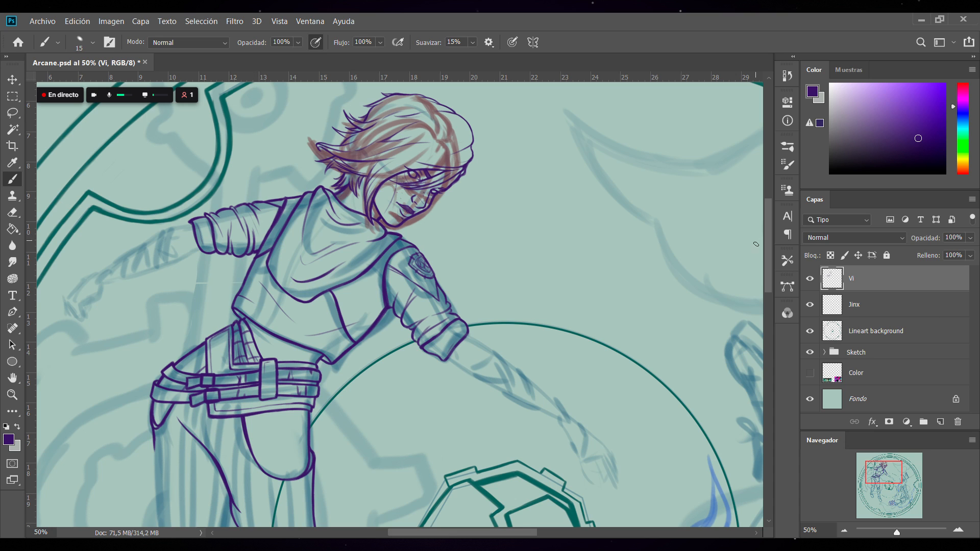
scroll(299, 359, "down", 5)
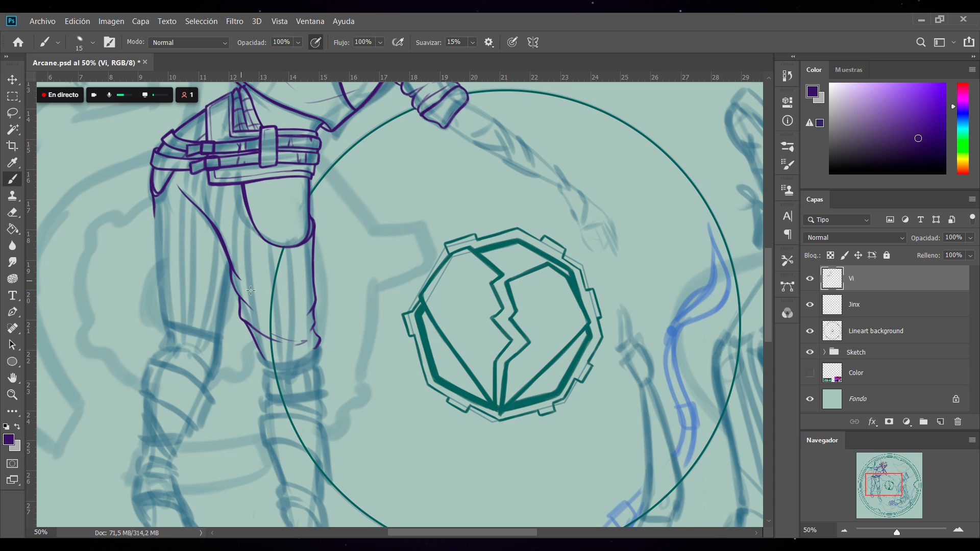
left_click_drag(238, 279, 287, 313)
Ink the trouser hem and the first wrapped band with its short side edges below the right-hand knee
mouse_move(270, 361)
left_mouse_down()
mouse_move(322, 360)
mouse_move(312, 363)
left_mouse_up()
left_click_drag(262, 357, 266, 369)
mouse_move(264, 368)
left_mouse_down()
mouse_move(322, 357)
mouse_move(267, 370)
mouse_move(324, 361)
mouse_move(297, 369)
mouse_move(323, 372)
left_mouse_up()
left_click_drag(317, 365, 299, 368)
left_click_drag(266, 374, 323, 371)
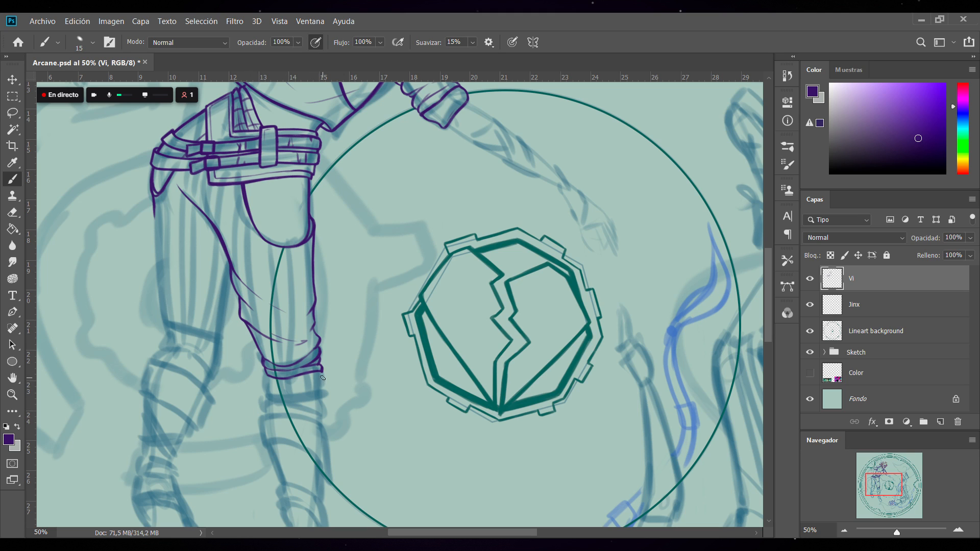
left_click_drag(321, 372, 325, 384)
left_click_drag(265, 377, 262, 386)
left_click_drag(769, 281, 769, 308)
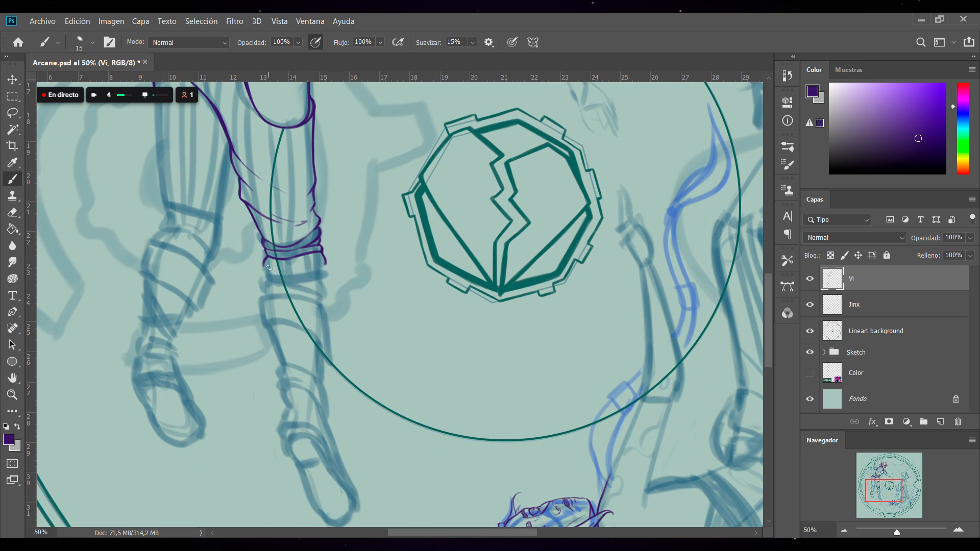
Ink the wrinkled wraps below the right-hand knee and the curved upper edge of the boot cuff, undoing the surplus strokes
left_click_drag(268, 267, 306, 270)
left_click_drag(314, 263, 327, 268)
left_click_drag(263, 267, 263, 272)
mouse_move(269, 276)
left_mouse_down()
mouse_move(319, 278)
mouse_move(314, 286)
left_mouse_up()
left_click_drag(264, 287, 263, 295)
left_click_drag(322, 294, 324, 305)
mouse_move(259, 299)
left_mouse_down()
mouse_move(288, 284)
mouse_move(309, 255)
mouse_move(267, 281)
mouse_move(287, 294)
mouse_move(270, 294)
mouse_move(294, 294)
mouse_move(271, 294)
mouse_move(326, 307)
left_mouse_up()
key("ctrl+z")
key("ctrl+z")
key("ctrl+z")
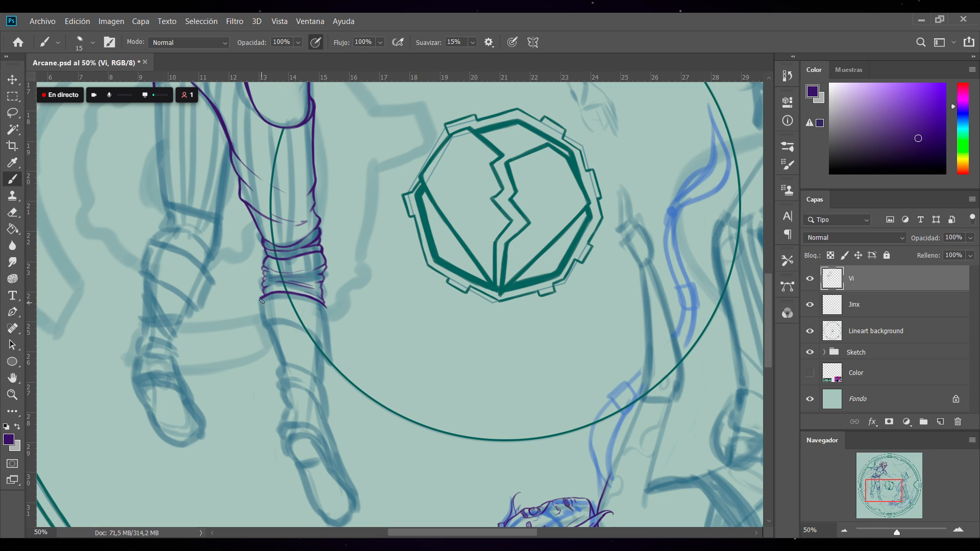
Ink the sides and curved lower edge of the right-hand boot's cuff
left_click_drag(264, 296, 263, 333)
mouse_move(262, 319)
left_mouse_down()
mouse_move(266, 336)
mouse_move(268, 326)
left_mouse_up()
mouse_move(266, 337)
left_mouse_down()
mouse_move(292, 325)
mouse_move(269, 325)
mouse_move(322, 341)
mouse_move(283, 321)
mouse_move(317, 338)
mouse_move(293, 324)
mouse_move(322, 346)
mouse_move(305, 328)
mouse_move(331, 364)
left_mouse_up()
key("ctrl+z")
left_click_drag(328, 310, 330, 356)
mouse_move(340, 358)
left_mouse_down()
mouse_move(348, 380)
mouse_move(353, 363)
left_mouse_up()
left_click_drag(347, 378, 357, 387)
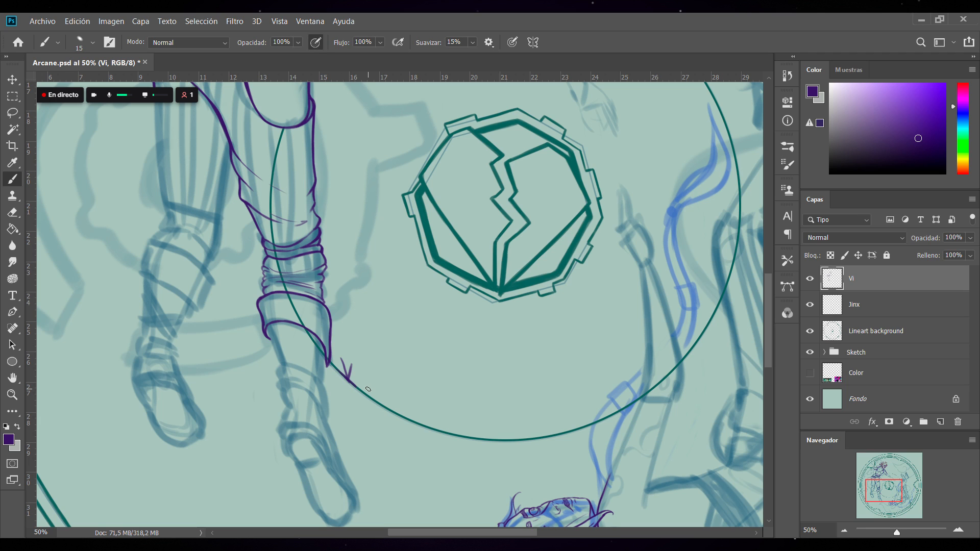
key("ctrl+z")
key("ctrl+z")
key("ctrl+z")
Ink both calf contours of the right-hand boot beneath the cuff and reinforce the cuff's lower edge
left_click_drag(323, 384, 327, 367)
key("ctrl+z")
left_click_drag(327, 365, 323, 382)
left_click_drag(274, 350, 271, 335)
left_click_drag(324, 353, 327, 361)
mouse_move(263, 323)
left_mouse_down()
mouse_move(293, 321)
mouse_move(325, 340)
left_mouse_up()
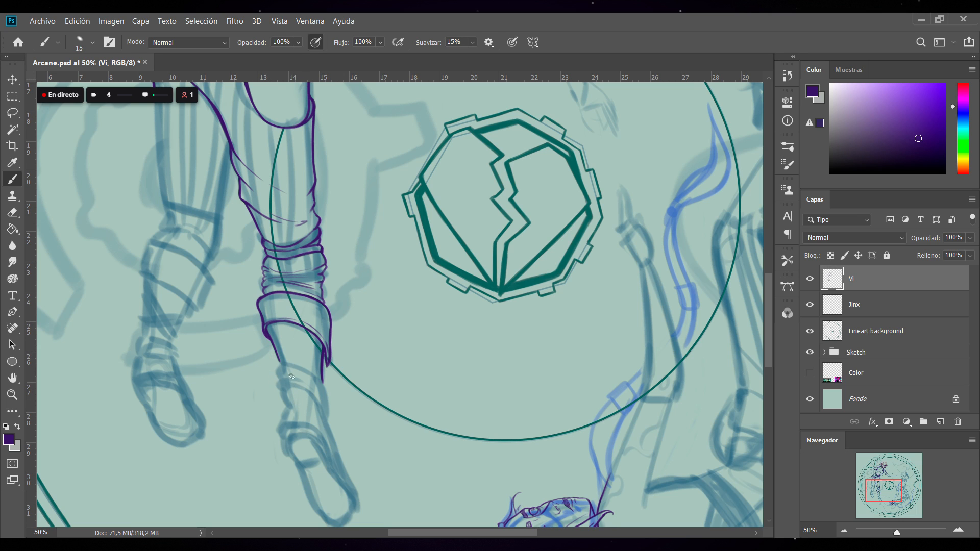
Ink the wrinkled folds around the right-hand boot's ankle
mouse_move(285, 375)
left_mouse_down()
mouse_move(325, 391)
mouse_move(277, 359)
left_mouse_up()
left_click_drag(287, 374, 280, 378)
mouse_move(295, 386)
left_mouse_down()
mouse_move(330, 417)
mouse_move(322, 397)
left_mouse_up()
left_click_drag(301, 400, 286, 404)
left_click_drag(283, 425, 289, 407)
left_click_drag(306, 409, 330, 420)
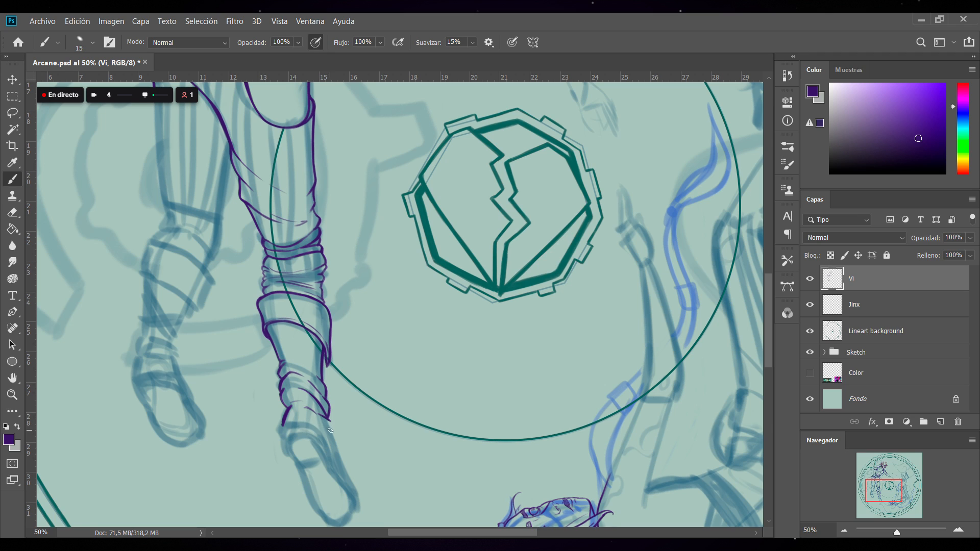
Ink the foot of the right-hand boot, outlining its outer side, the rounded sole and the toe
left_click_drag(336, 440, 329, 421)
left_click_drag(334, 436, 338, 445)
left_click_drag(336, 444, 346, 480)
scroll(770, 301, "down", 2)
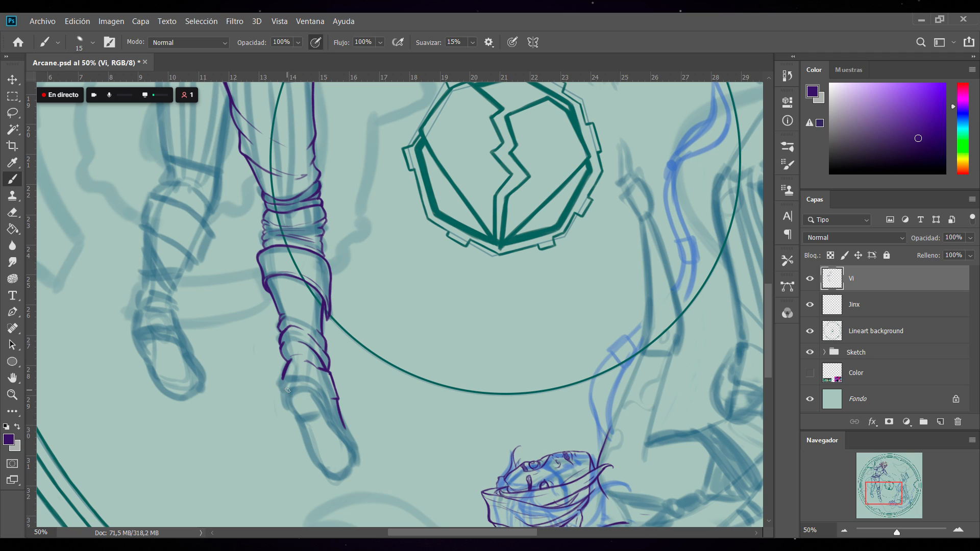
mouse_move(284, 389)
left_mouse_down()
mouse_move(296, 417)
mouse_move(286, 396)
mouse_move(293, 414)
mouse_move(292, 386)
mouse_move(286, 395)
mouse_move(303, 359)
mouse_move(326, 407)
left_mouse_up()
left_click_drag(326, 407, 353, 446)
mouse_move(294, 415)
left_mouse_down()
mouse_move(328, 477)
mouse_move(337, 482)
mouse_move(353, 467)
left_mouse_up()
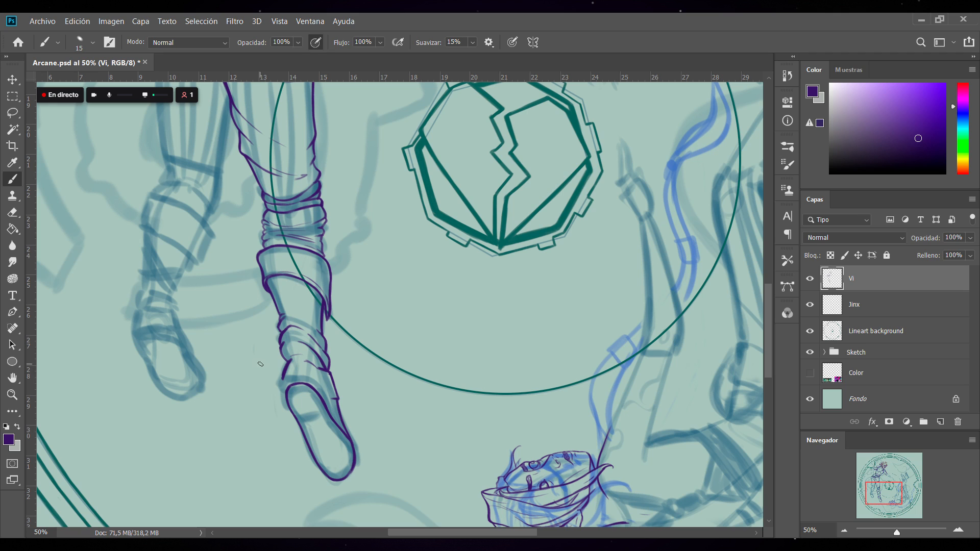
Add the remaining ankle and sole detail lines to the right-hand boot, and check the inking by toggling the Vi layer's visibility
mouse_move(281, 378)
left_mouse_down()
mouse_move(286, 399)
mouse_move(286, 374)
mouse_move(281, 381)
mouse_move(307, 346)
mouse_move(309, 371)
mouse_move(288, 374)
mouse_move(312, 372)
left_mouse_up()
left_click_drag(335, 416, 352, 435)
left_click_drag(300, 422, 318, 417)
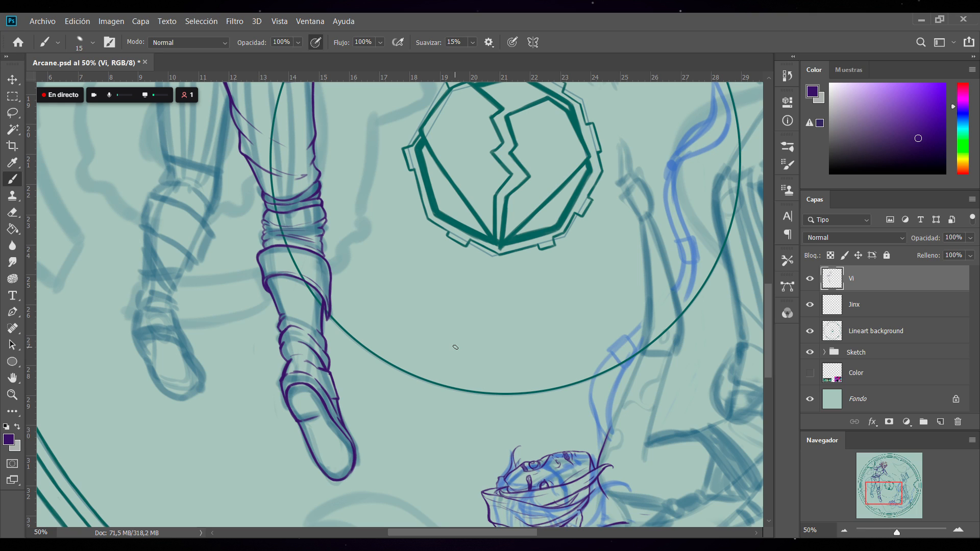
left_click(810, 278)
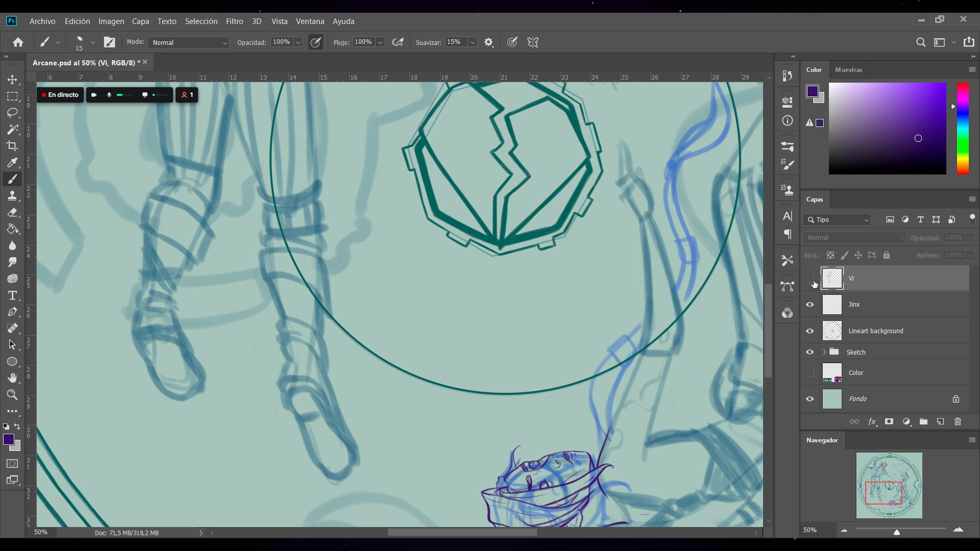
left_click(810, 278)
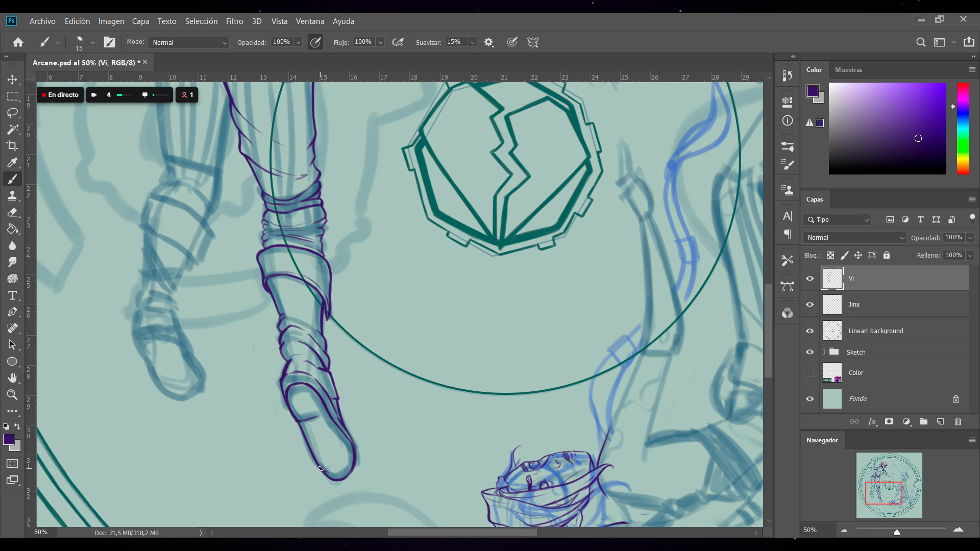
Refine the outline around the right-hand boot's toe, undoing the unwanted strokes, and save the document
mouse_move(323, 469)
left_mouse_down()
mouse_move(350, 467)
mouse_move(360, 447)
mouse_move(349, 442)
mouse_move(356, 465)
left_mouse_up()
left_click_drag(336, 428, 357, 451)
left_click_drag(353, 458, 341, 478)
key("ctrl+z")
left_click(844, 531)
left_click(844, 530)
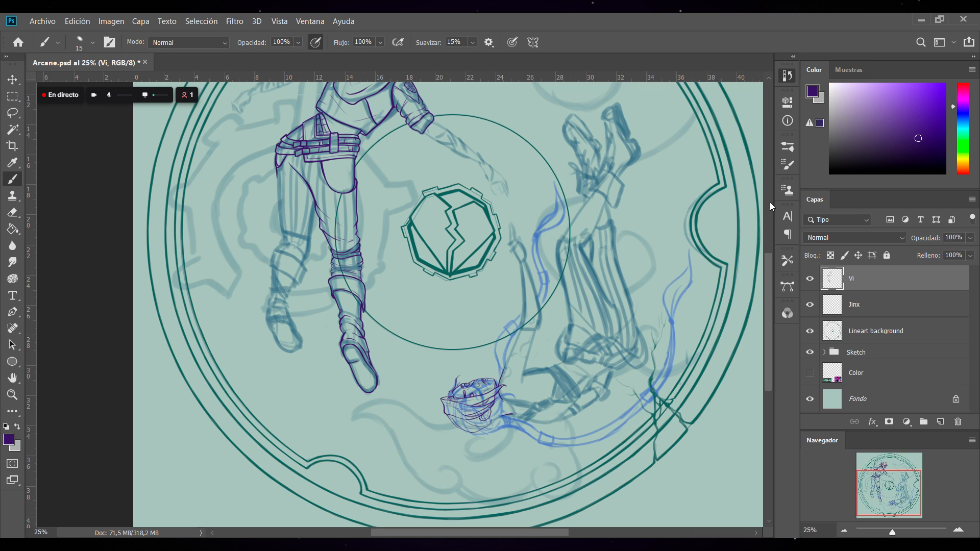
key("ctrl+z")
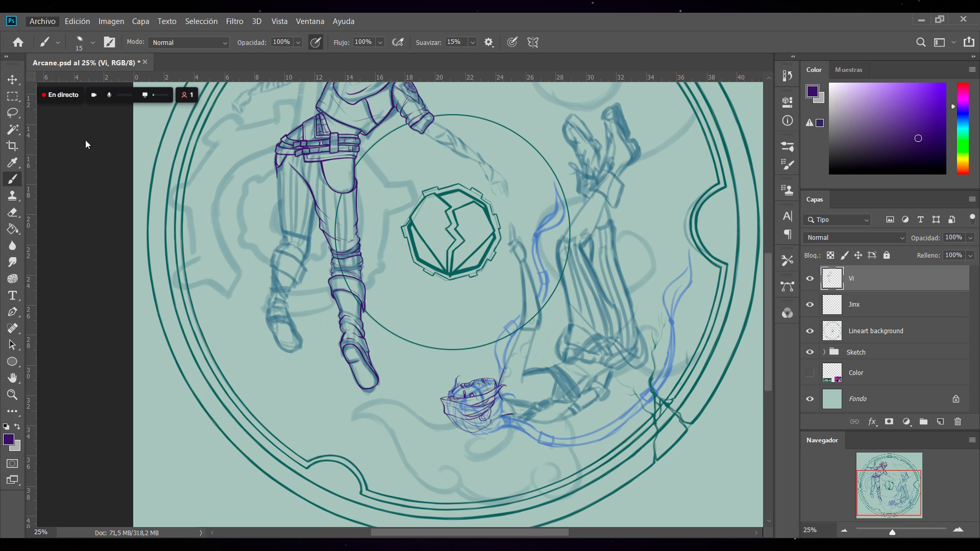
key("ctrl+s")
Erase the circle's line where it crosses the right-hand leg on Lineart background, reselect the Vi layer and save the document
left_click(867, 330)
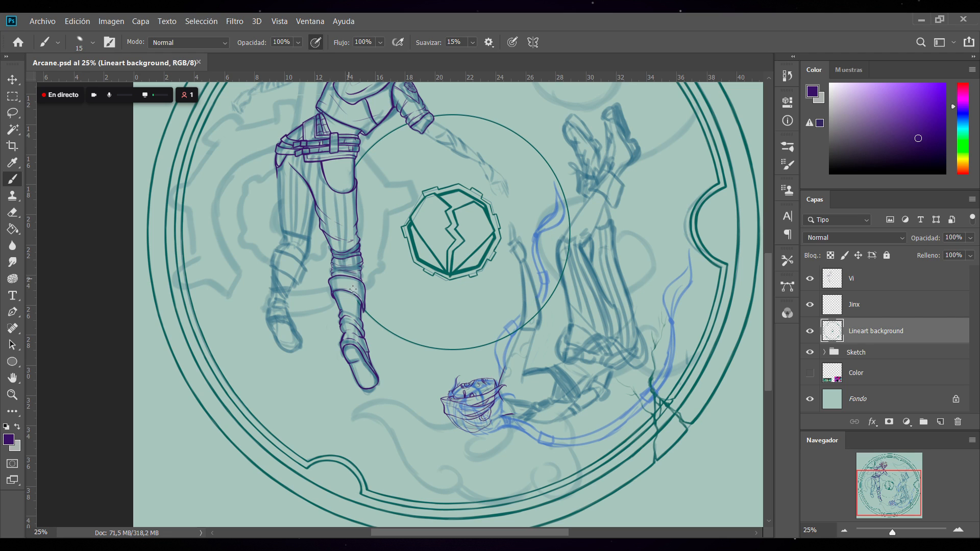
left_click_drag(353, 288, 359, 305)
left_click(851, 285)
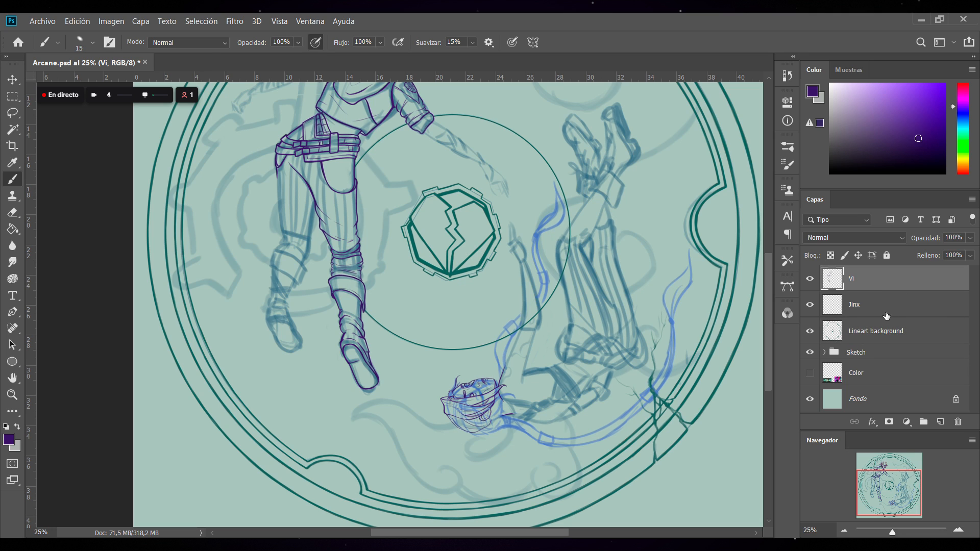
left_click(959, 530)
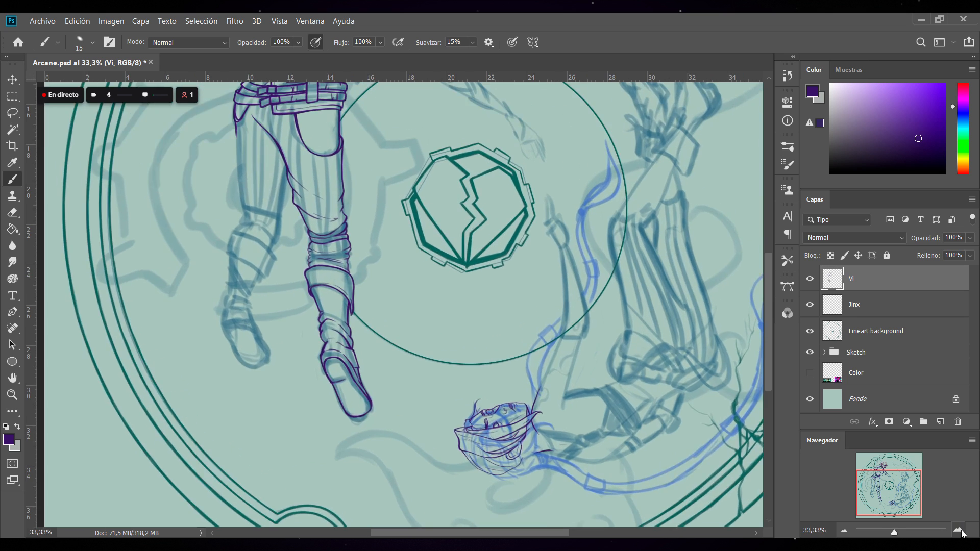
left_click(959, 530)
left_click(958, 529)
left_click_drag(766, 308, 769, 266)
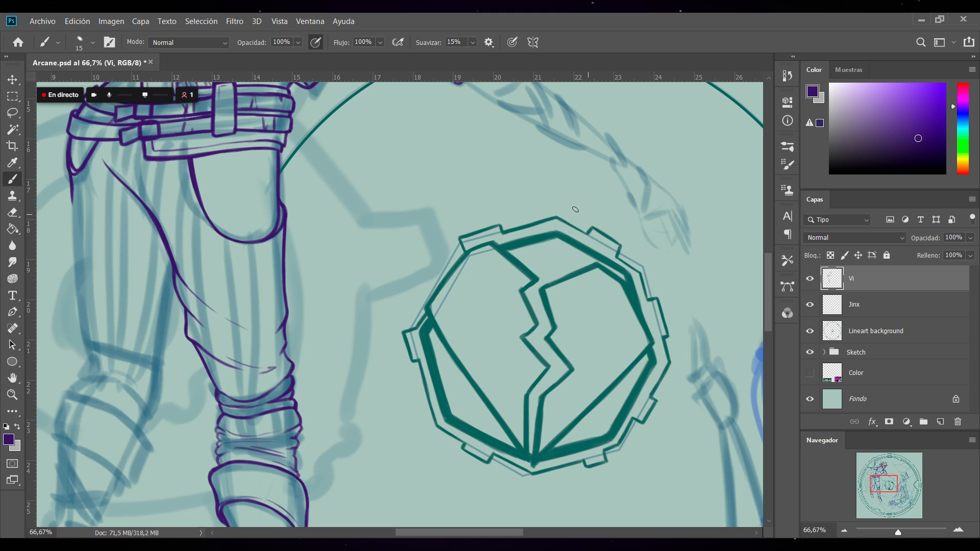
key("ctrl+s")
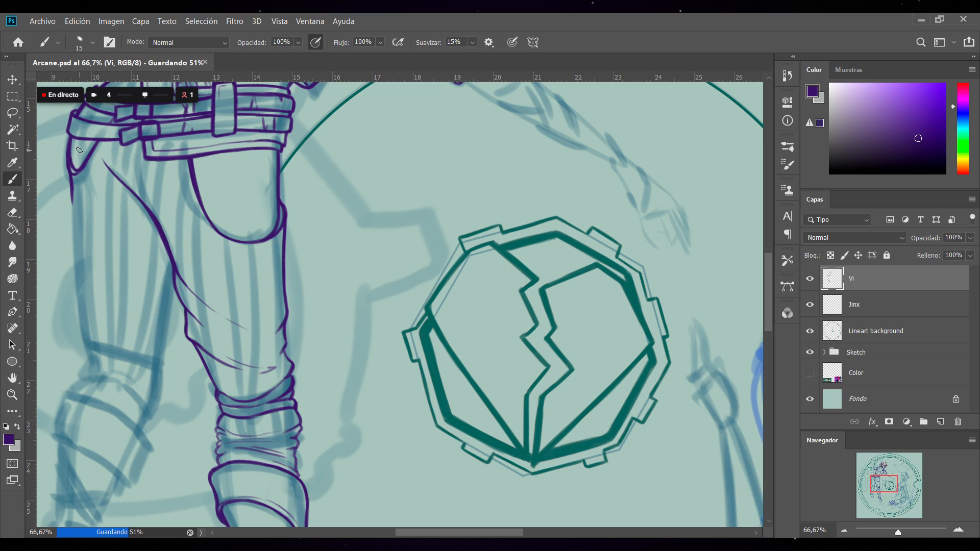
left_click_drag(462, 532, 422, 532)
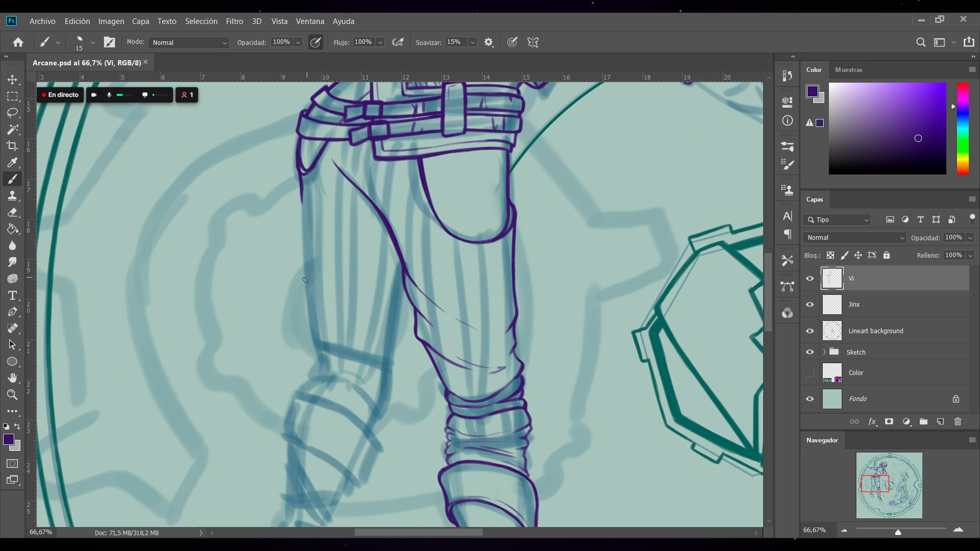
left_click_drag(312, 316, 293, 160)
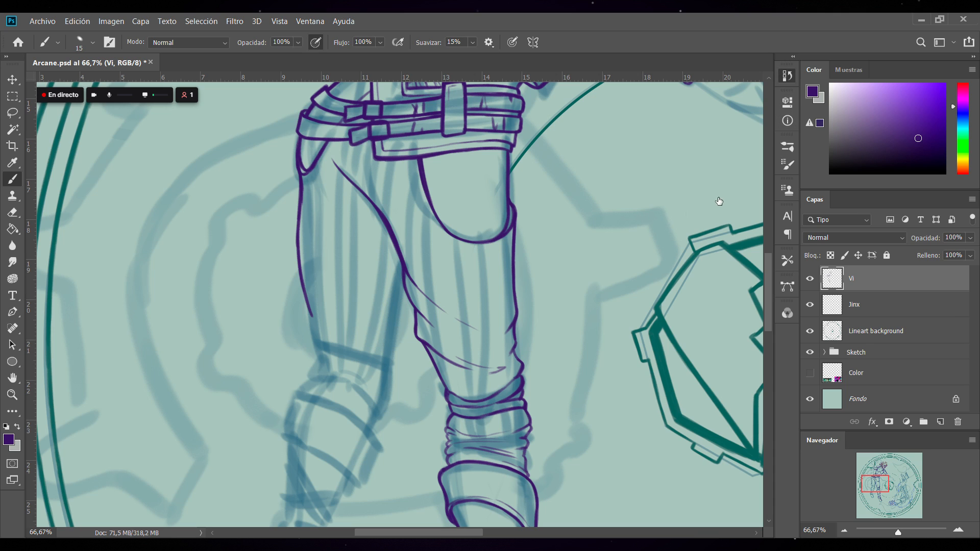
key("alt+bracketleft")
key("alt+bracketleft")
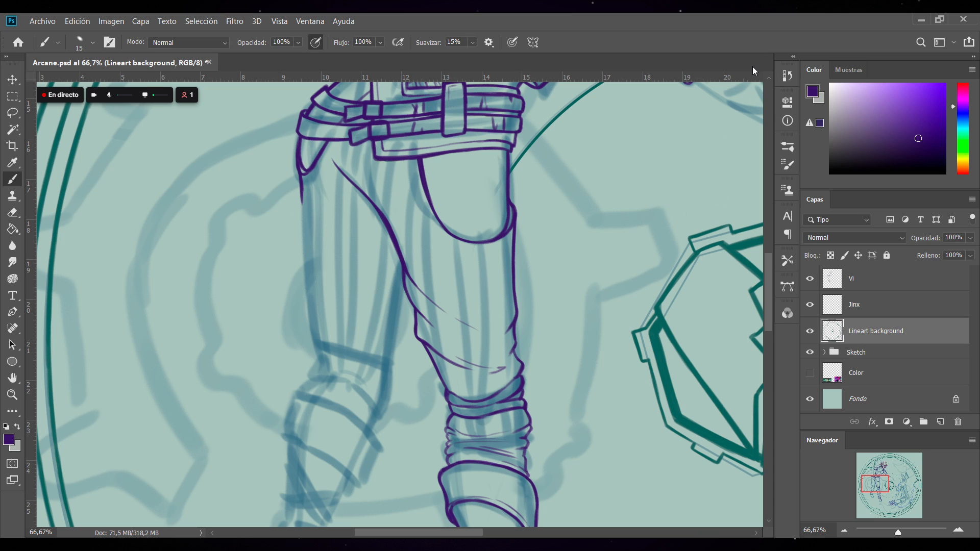
left_click(865, 287)
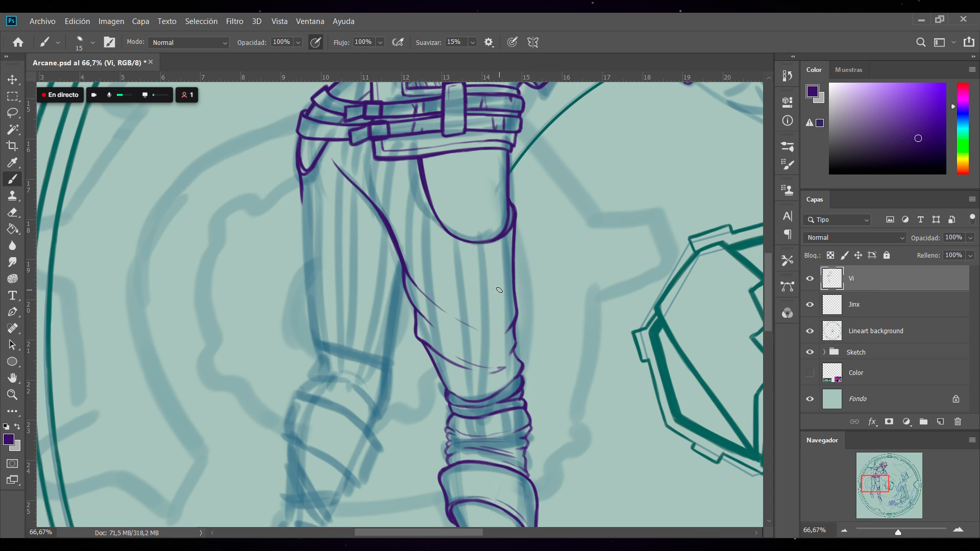
Add a new layer above Vi and ink the left-hand leg's outer thigh contour and the start of its inner contour
left_click(940, 422)
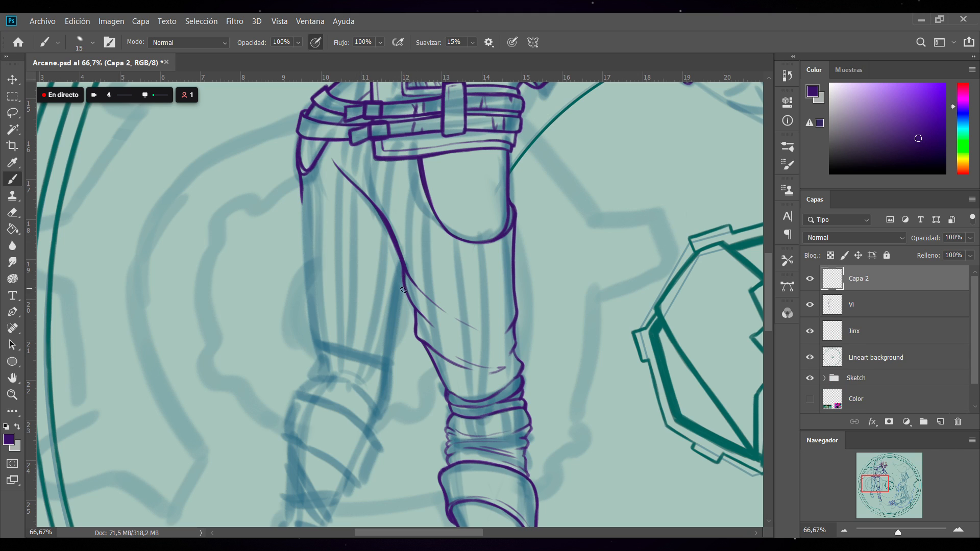
left_click_drag(404, 267, 401, 305)
key("ctrl+s")
key("ctrl+z")
key("ctrl+z")
mouse_move(306, 258)
left_mouse_down()
mouse_move(300, 182)
mouse_move(306, 262)
left_mouse_up()
left_click_drag(323, 276, 368, 286)
left_click_drag(307, 266, 309, 294)
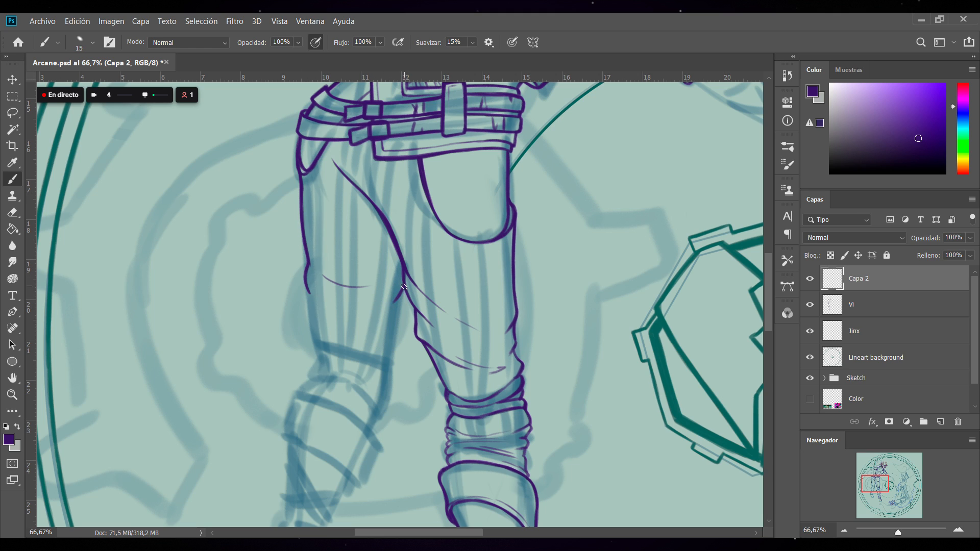
Ink the left-hand trouser leg's knee creases, lower side contours and slanted hem on Capa 2
mouse_move(404, 280)
left_mouse_down()
mouse_move(387, 309)
mouse_move(364, 317)
left_mouse_up()
left_click_drag(322, 275, 375, 294)
left_click_drag(314, 271, 378, 312)
left_click_drag(399, 301, 392, 330)
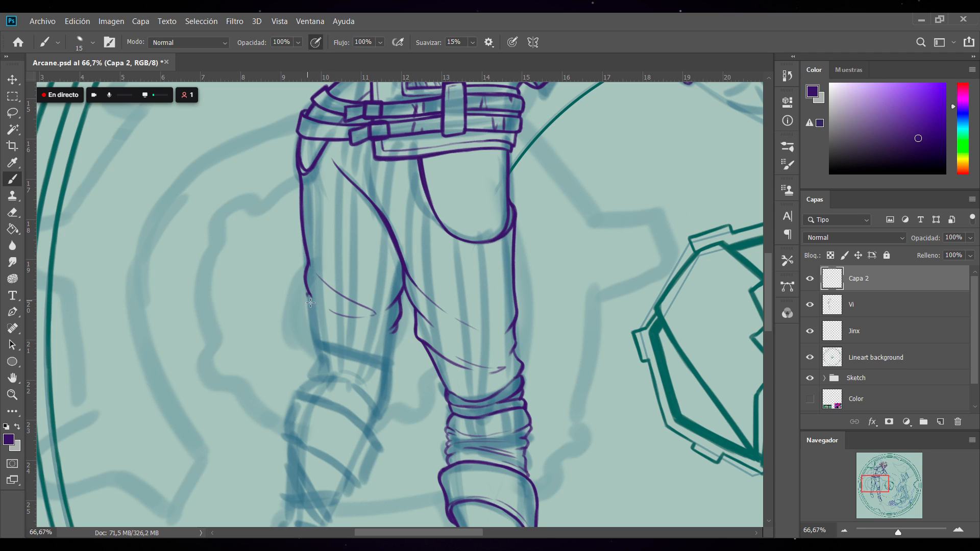
left_click_drag(307, 296, 311, 305)
mouse_move(311, 335)
left_mouse_down()
mouse_move(395, 366)
mouse_move(395, 352)
left_mouse_up()
mouse_move(306, 296)
left_mouse_down()
mouse_move(310, 338)
mouse_move(309, 311)
left_mouse_up()
left_click_drag(322, 327, 345, 341)
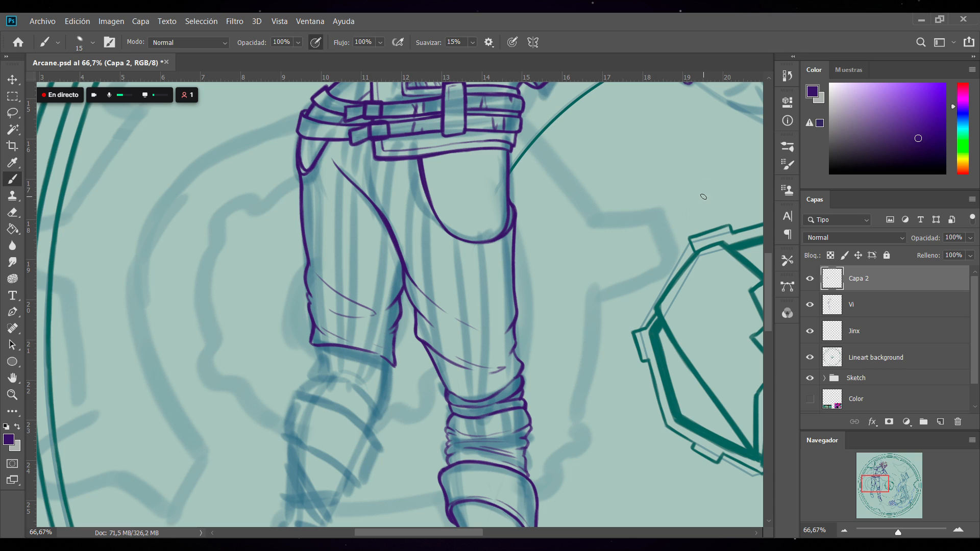
Ink the band and wrinkled wraps beneath the left-hand trouser hem on Capa 2
left_click_drag(393, 366, 386, 351)
left_click_drag(314, 346, 391, 365)
mouse_move(315, 351)
left_mouse_down()
mouse_move(375, 360)
mouse_move(367, 363)
mouse_move(384, 378)
mouse_move(357, 355)
mouse_move(366, 361)
mouse_move(314, 359)
left_mouse_up()
left_click_drag(389, 385, 391, 395)
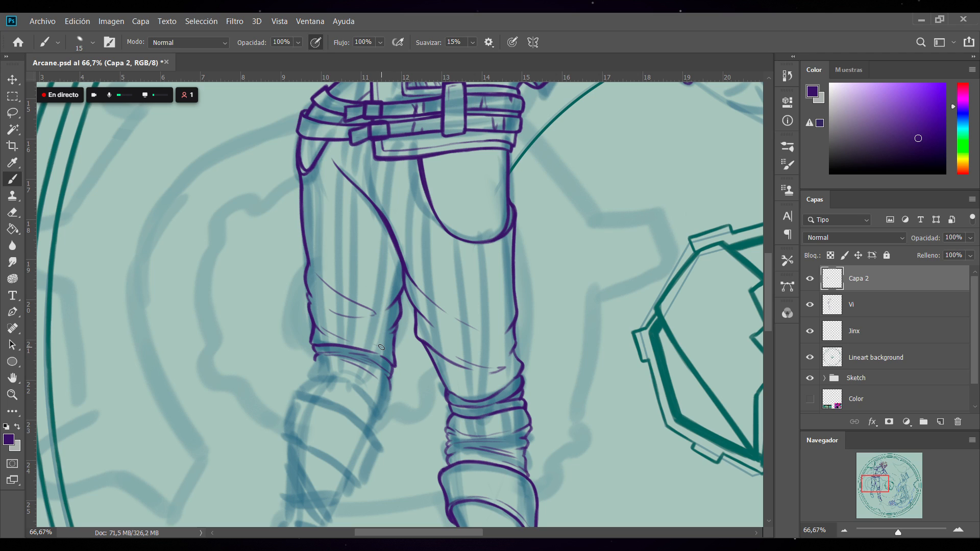
left_click(861, 354)
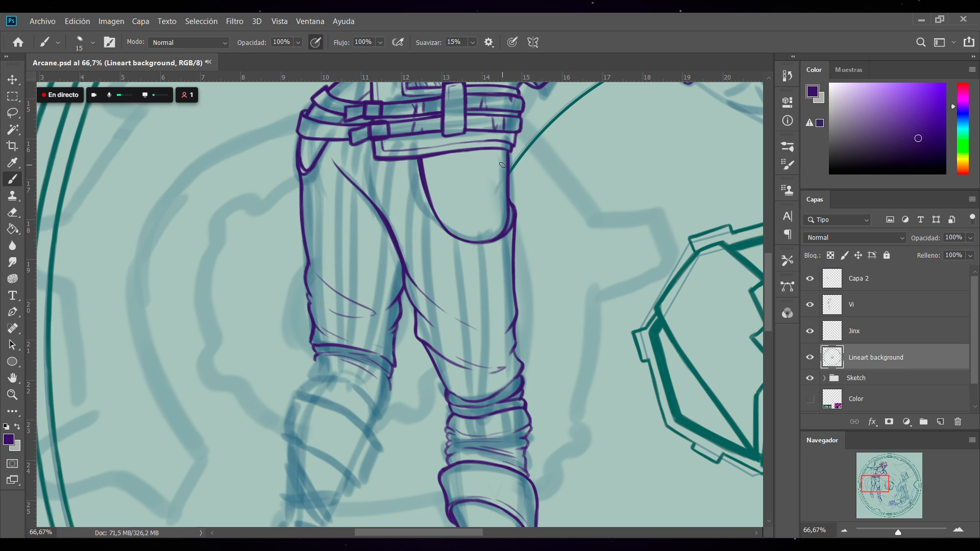
left_click(862, 285)
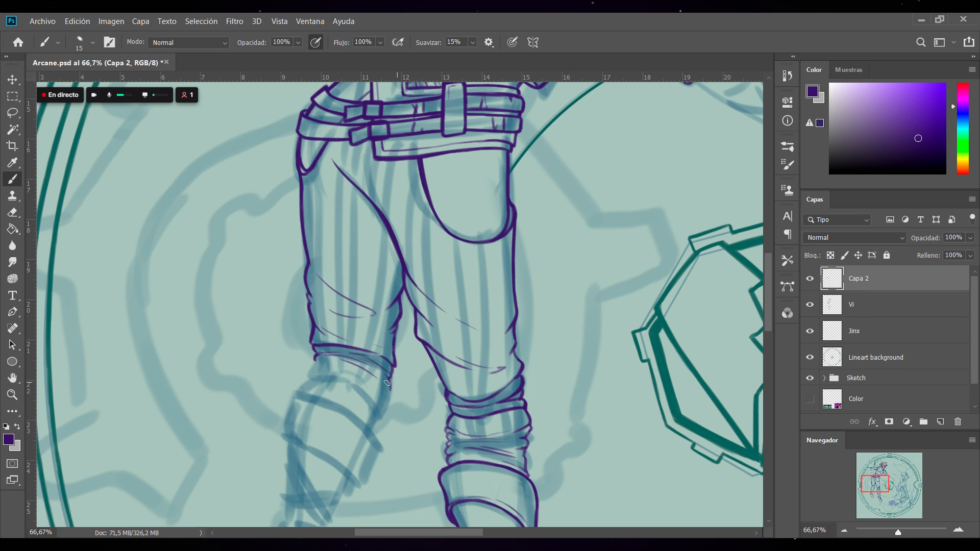
mouse_move(323, 353)
left_mouse_down()
mouse_move(378, 390)
mouse_move(388, 410)
mouse_move(377, 411)
mouse_move(392, 381)
left_mouse_up()
mouse_move(316, 359)
left_mouse_down()
mouse_move(310, 380)
mouse_move(335, 373)
left_mouse_up()
Ink the slanted cuff of the left-hand boot below the wraps, with its upper and lower edges
left_click_drag(379, 414, 369, 397)
left_click_drag(300, 390, 315, 373)
left_click_drag(314, 376, 380, 417)
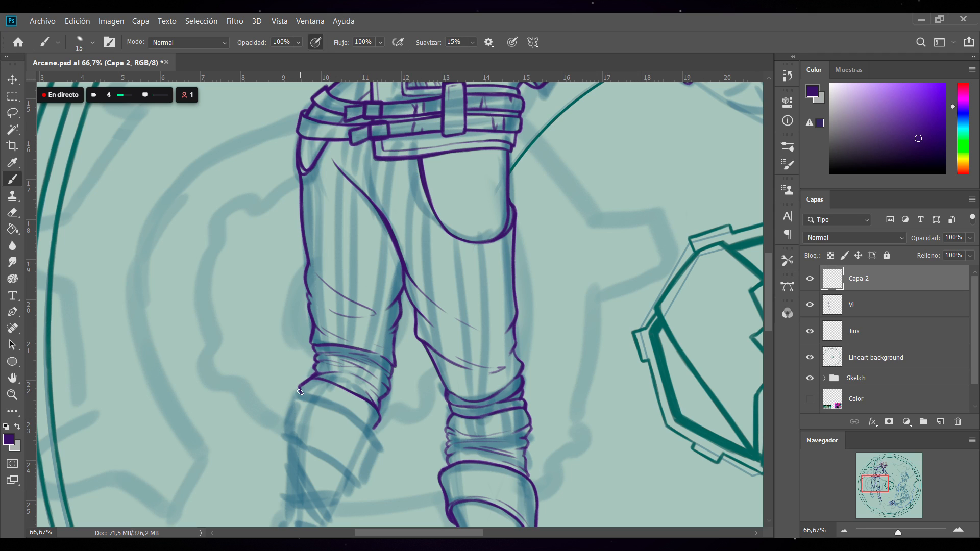
left_click_drag(299, 395, 306, 392)
left_click_drag(296, 393, 375, 432)
left_click_drag(767, 274, 765, 289)
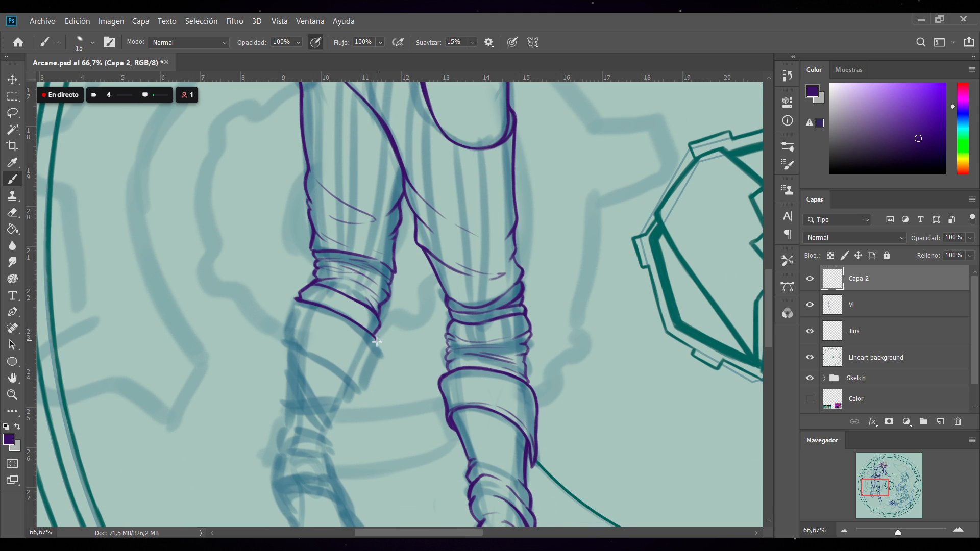
Ink the sides and slanted lower edge of the left-hand boot's cuff, plus the narrow band below it, on Capa 2
left_click_drag(368, 361, 375, 343)
left_click_drag(767, 286, 770, 308)
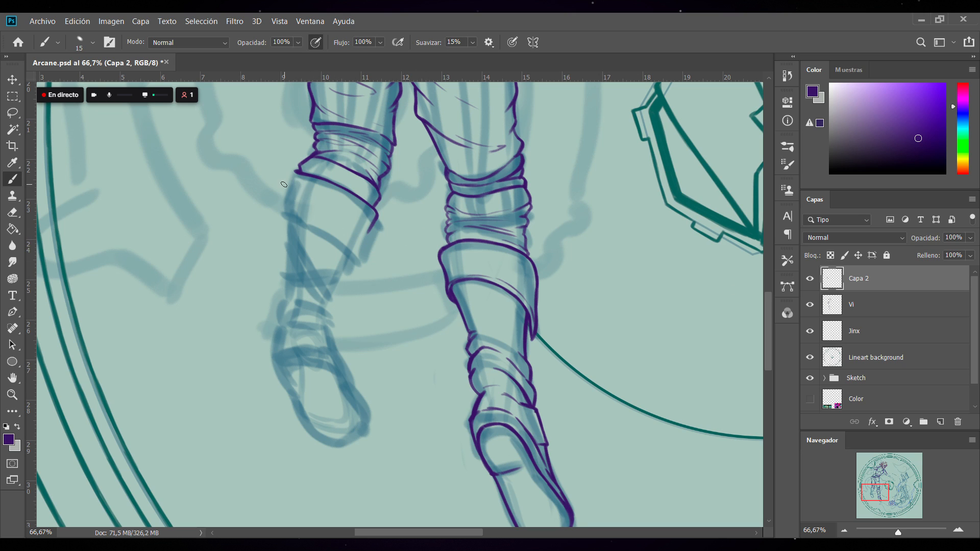
left_click_drag(282, 217, 304, 165)
left_click_drag(350, 262, 371, 226)
left_click_drag(283, 217, 351, 260)
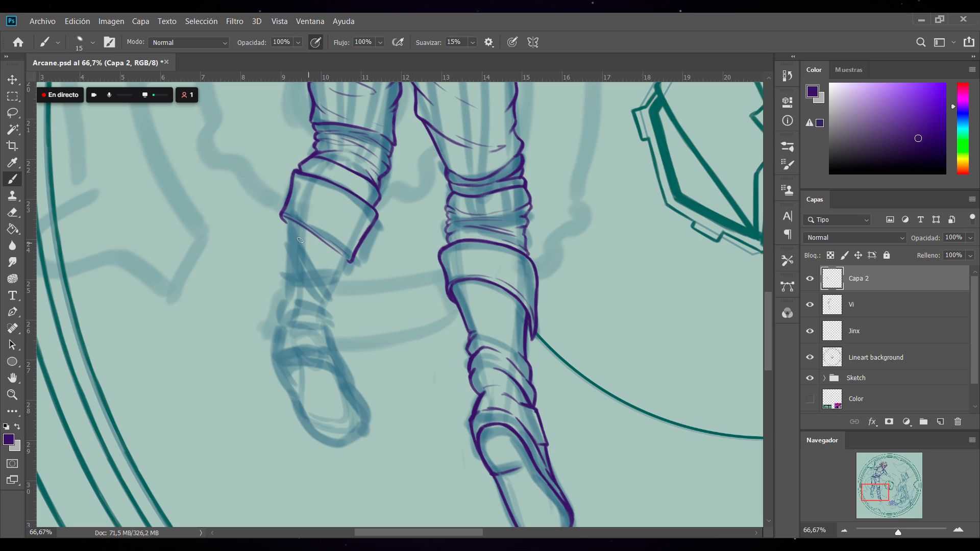
key("ctrl+z")
mouse_move(286, 219)
left_mouse_down()
mouse_move(309, 261)
mouse_move(346, 271)
mouse_move(334, 273)
left_mouse_up()
mouse_move(282, 278)
left_mouse_down()
mouse_move(343, 271)
mouse_move(318, 280)
mouse_move(329, 280)
left_mouse_up()
left_click_drag(285, 280, 323, 287)
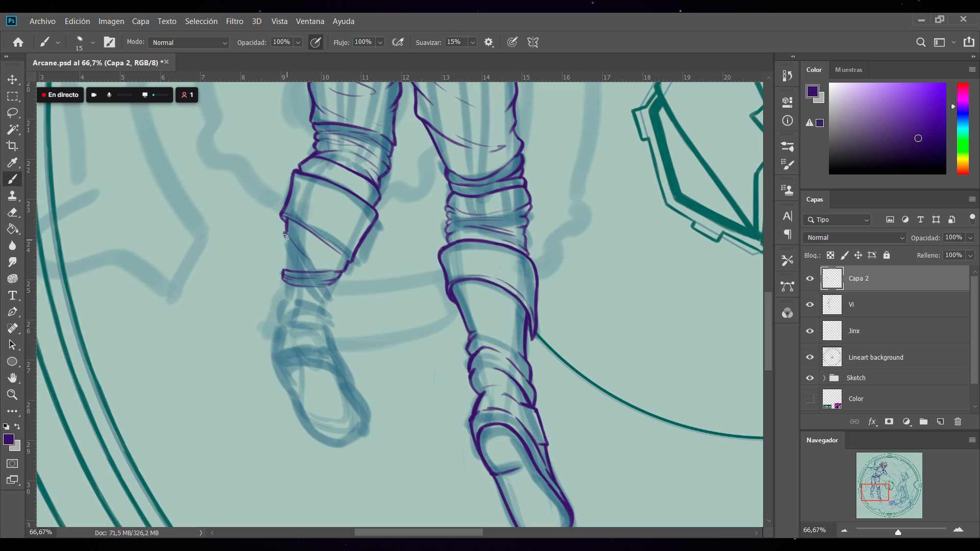
Ink the diagonal folds above the left-hand boot's narrow band and the slanted wrap directly beneath it
mouse_move(284, 232)
left_mouse_down()
mouse_move(306, 264)
mouse_move(302, 255)
mouse_move(326, 269)
mouse_move(284, 242)
mouse_move(284, 266)
mouse_move(285, 237)
mouse_move(295, 267)
mouse_move(284, 252)
mouse_move(307, 271)
mouse_move(287, 244)
mouse_move(311, 276)
left_mouse_up()
left_click_drag(305, 285, 329, 302)
left_click_drag(284, 278, 285, 300)
left_click_drag(284, 294, 327, 309)
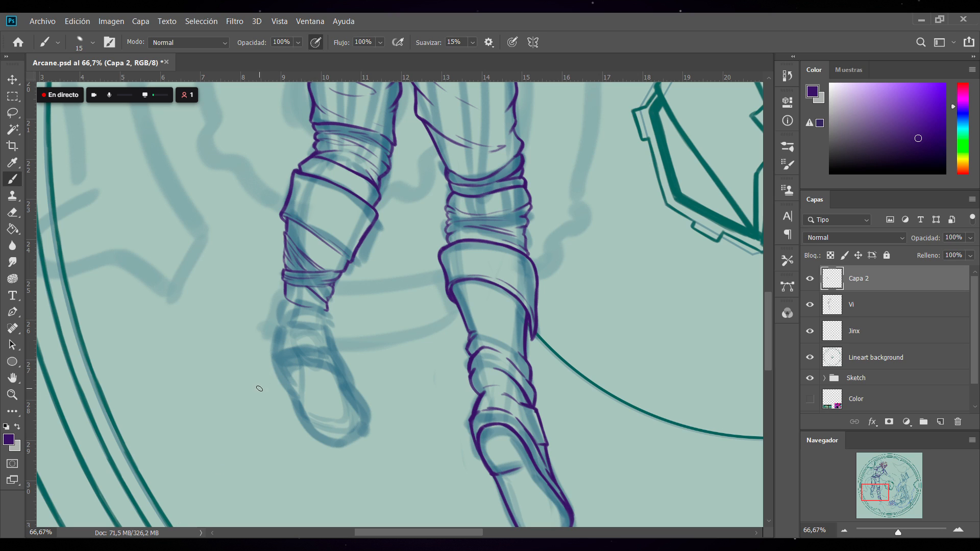
Add a new layer above Vi and rough in guide lines for the left-hand ankle and foot on it
left_click(892, 304)
left_click(940, 422)
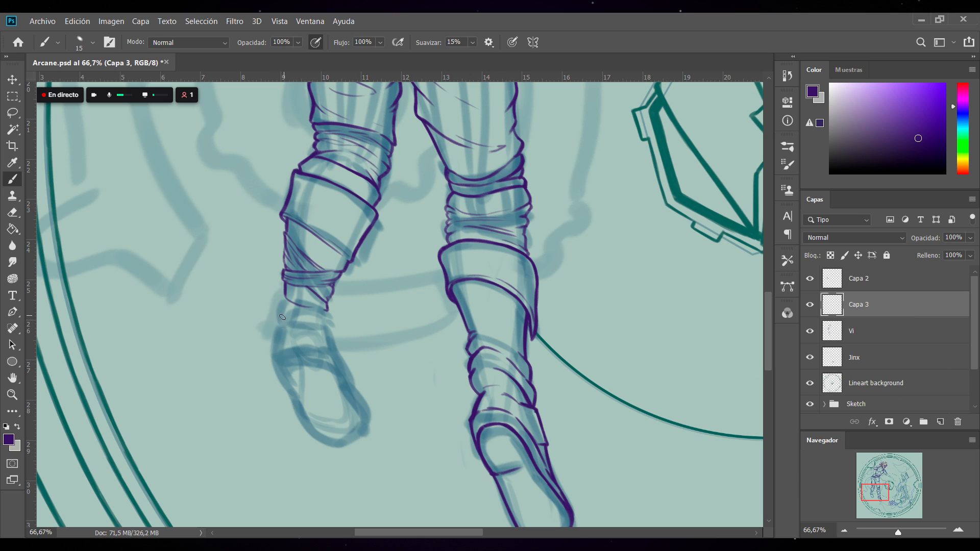
left_click_drag(284, 300, 282, 348)
mouse_move(326, 313)
left_mouse_down()
mouse_move(333, 358)
mouse_move(326, 333)
mouse_move(310, 359)
mouse_move(282, 327)
mouse_move(271, 377)
mouse_move(272, 366)
mouse_move(337, 378)
mouse_move(308, 389)
mouse_move(333, 384)
mouse_move(344, 352)
mouse_move(343, 382)
left_mouse_up()
left_click(334, 385)
left_click(334, 385)
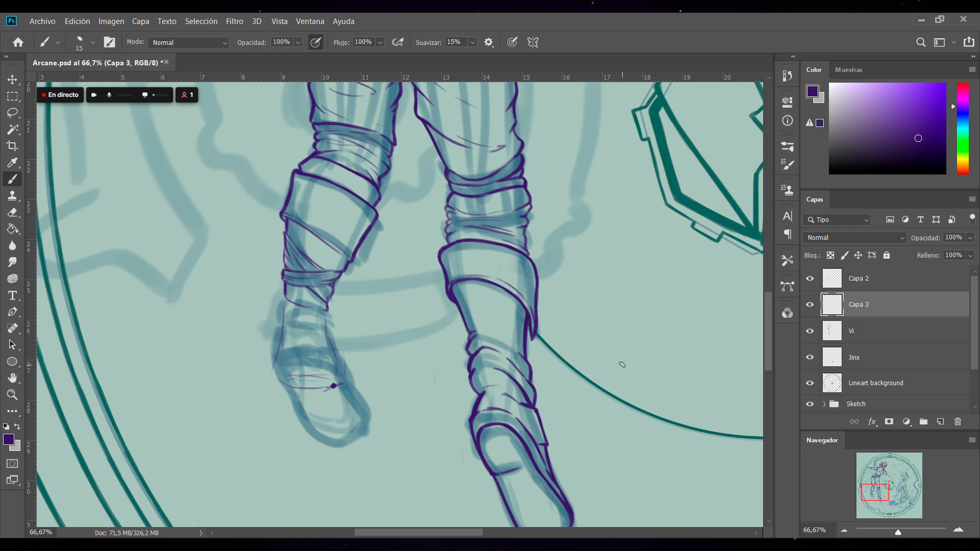
Examine the left-hand foot's guide lines against the whole figure and composition
left_click(849, 530)
left_click(851, 532)
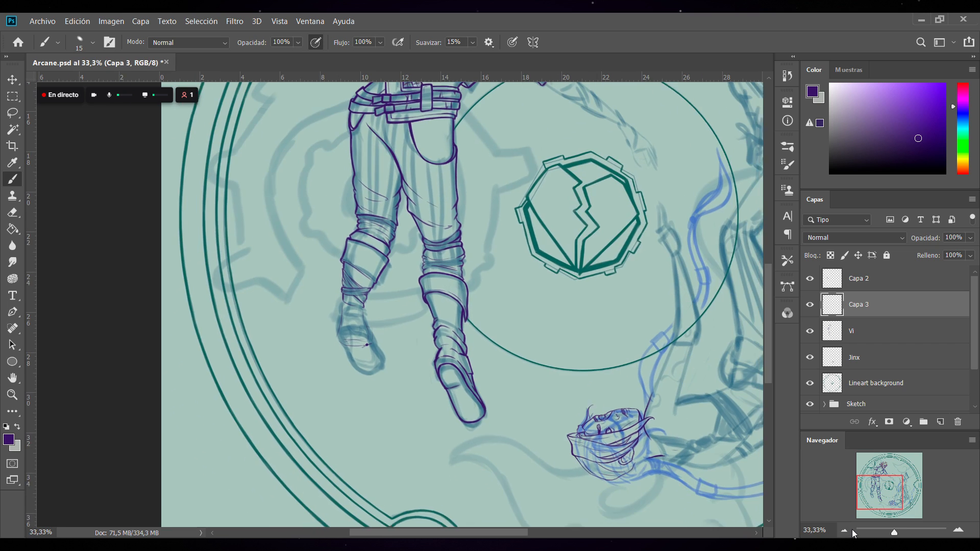
left_click(851, 530)
left_click(850, 531)
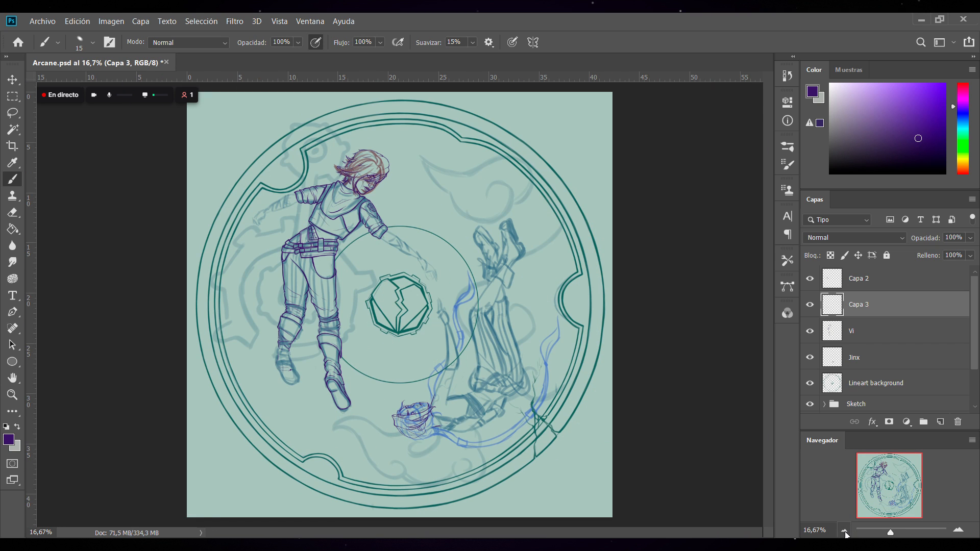
left_click(959, 531)
left_click(959, 531)
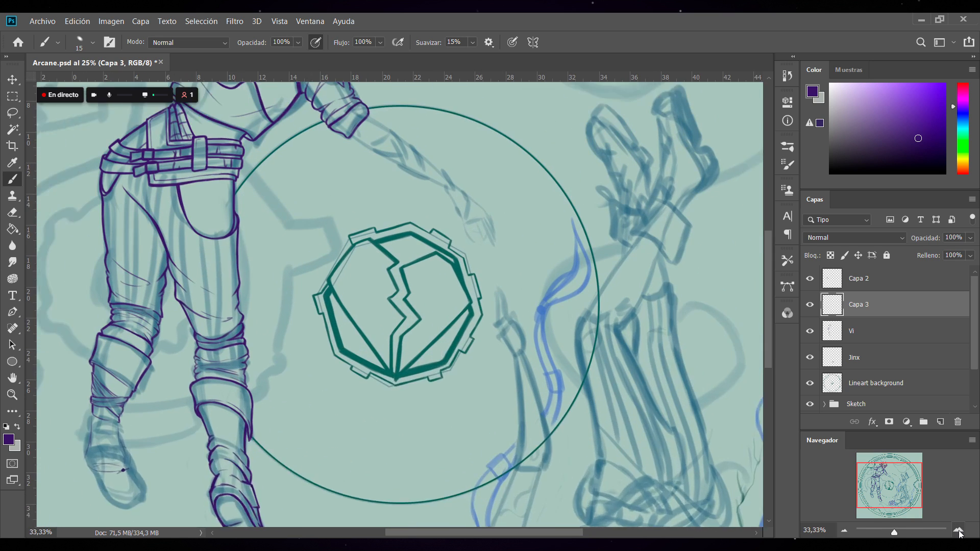
left_click(959, 532)
scroll(486, 525, "left", 9)
scroll(766, 345, "down", 6)
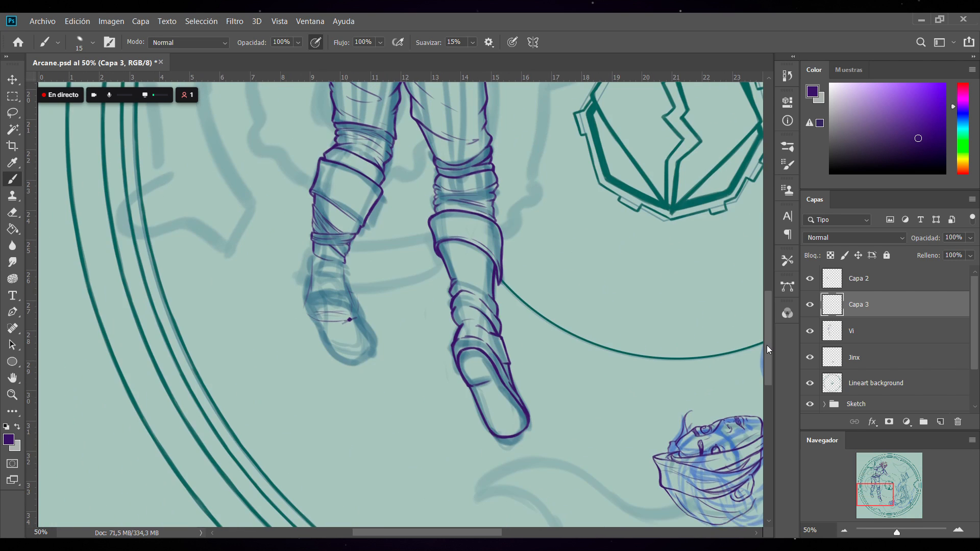
Ink the crossed wraps around the left-hand ankle and the band closing them on Capa 2
left_click(817, 283)
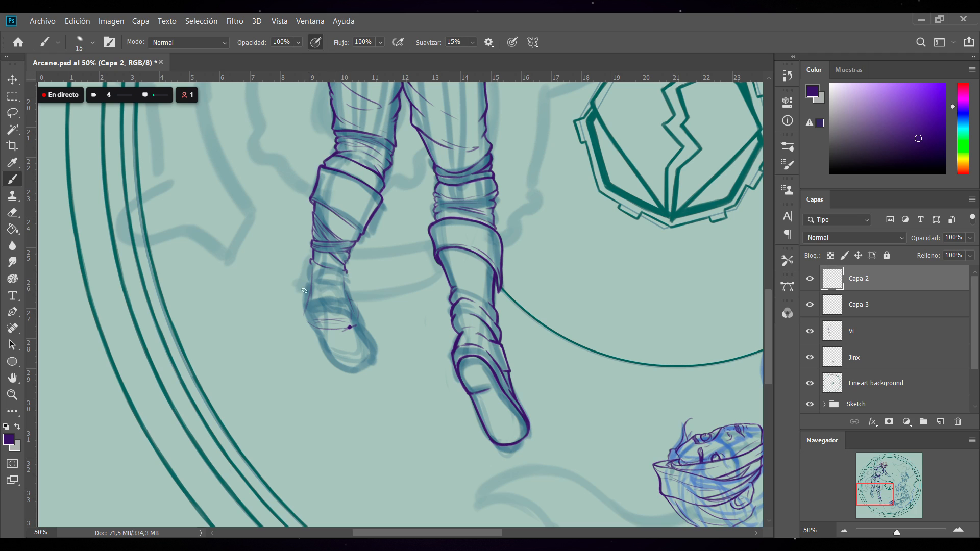
mouse_move(309, 268)
left_mouse_down()
mouse_move(308, 286)
mouse_move(345, 283)
left_mouse_up()
left_click_drag(344, 282, 306, 278)
left_click_drag(345, 283, 307, 287)
left_click_drag(349, 294, 312, 294)
mouse_move(326, 290)
left_mouse_down()
mouse_move(347, 291)
mouse_move(318, 289)
left_mouse_up()
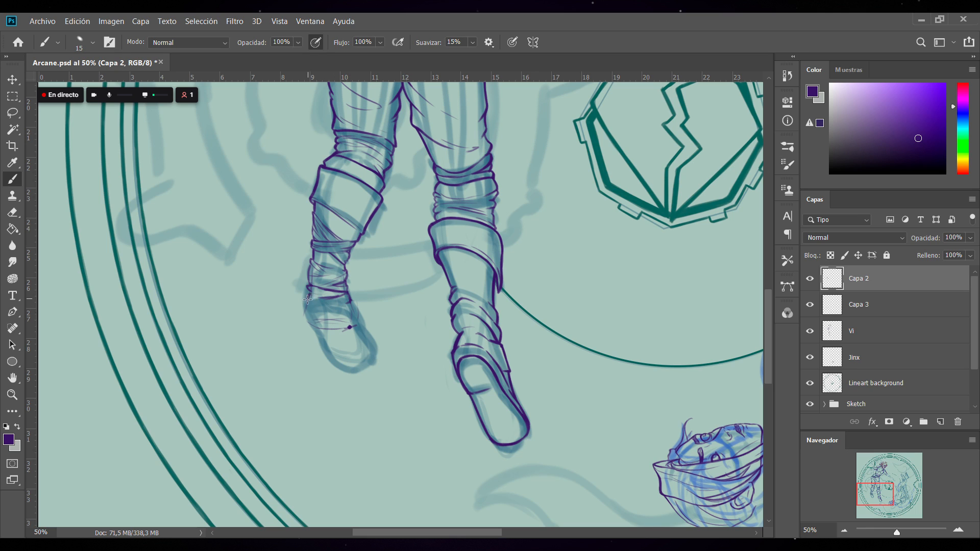
left_click_drag(307, 299, 319, 298)
left_click_drag(350, 301, 318, 307)
Delete the guide layer Capa 3 and make Capa 2 the active layer again
key("alt+bracketleft")
key("ctrl+e")
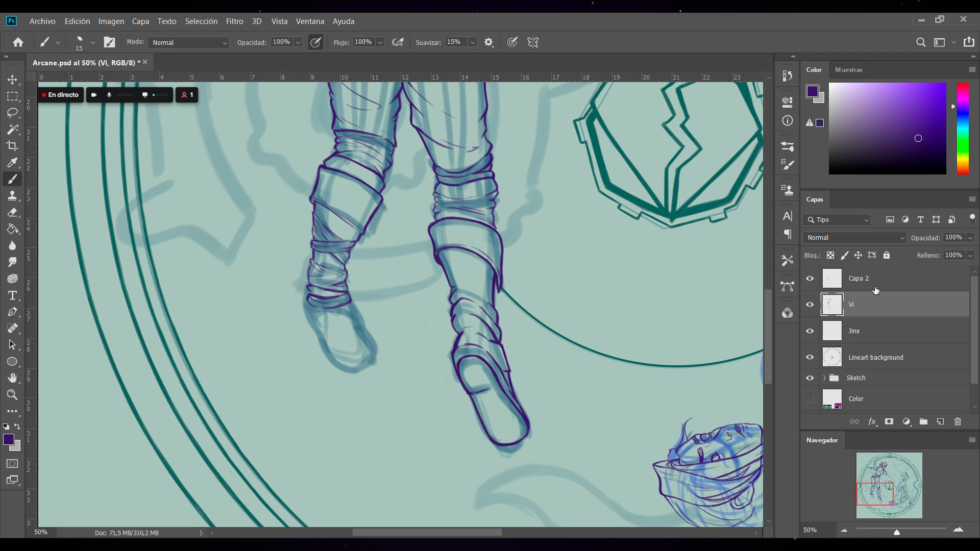
key("alt+bracketright")
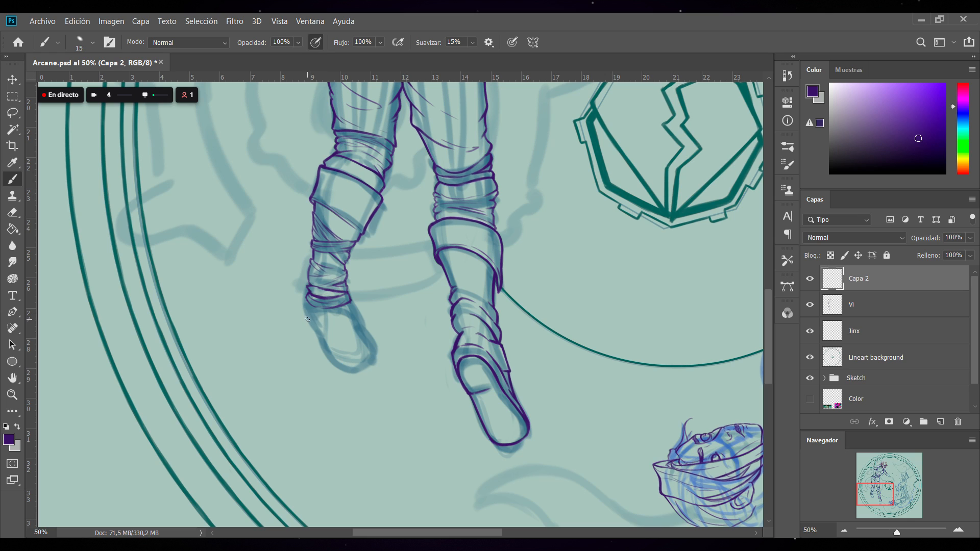
Ink the side contours and curved lower edge of the left-hand boot just below the ankle band
mouse_move(307, 301)
left_mouse_down()
mouse_move(305, 320)
mouse_move(338, 324)
mouse_move(351, 313)
mouse_move(307, 334)
left_mouse_up()
mouse_move(306, 330)
left_mouse_down()
mouse_move(350, 332)
mouse_move(309, 334)
mouse_move(338, 334)
mouse_move(326, 327)
mouse_move(330, 309)
mouse_move(381, 308)
mouse_move(337, 324)
left_mouse_up()
key("ctrl+z")
left_click_drag(349, 294, 358, 300)
mouse_move(355, 298)
left_mouse_down()
mouse_move(362, 322)
mouse_move(339, 322)
mouse_move(356, 316)
left_mouse_up()
Examine the proportions of the inked left-hand boot against Vi's whole figure
left_click(843, 531)
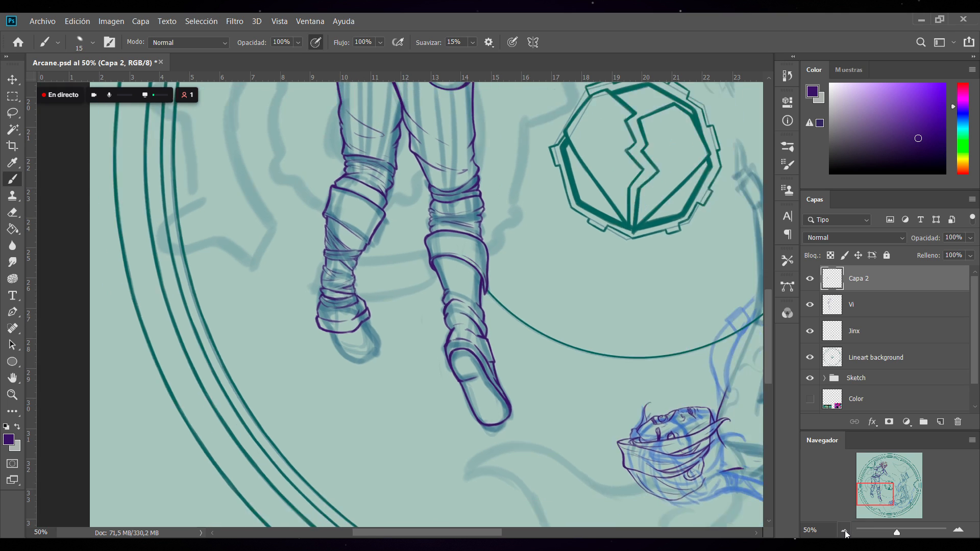
left_click(844, 530)
left_click(843, 530)
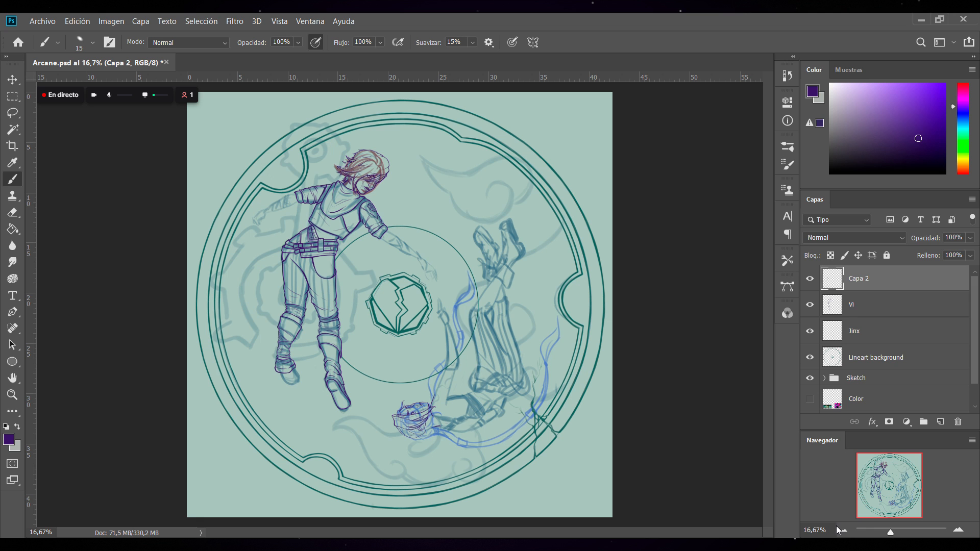
left_click(958, 530)
left_click(959, 530)
scroll(764, 363, "left", 2)
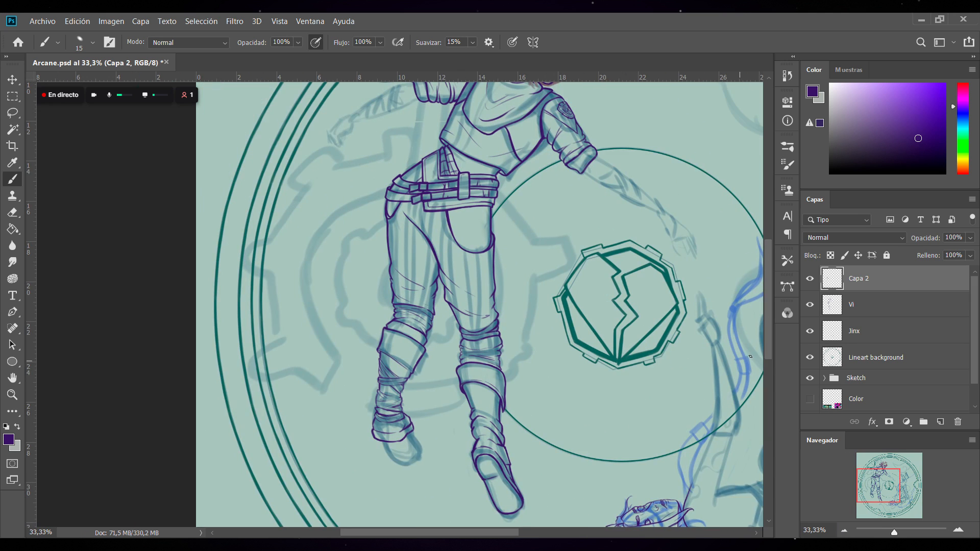
scroll(764, 364, "down", 1)
left_click(958, 530)
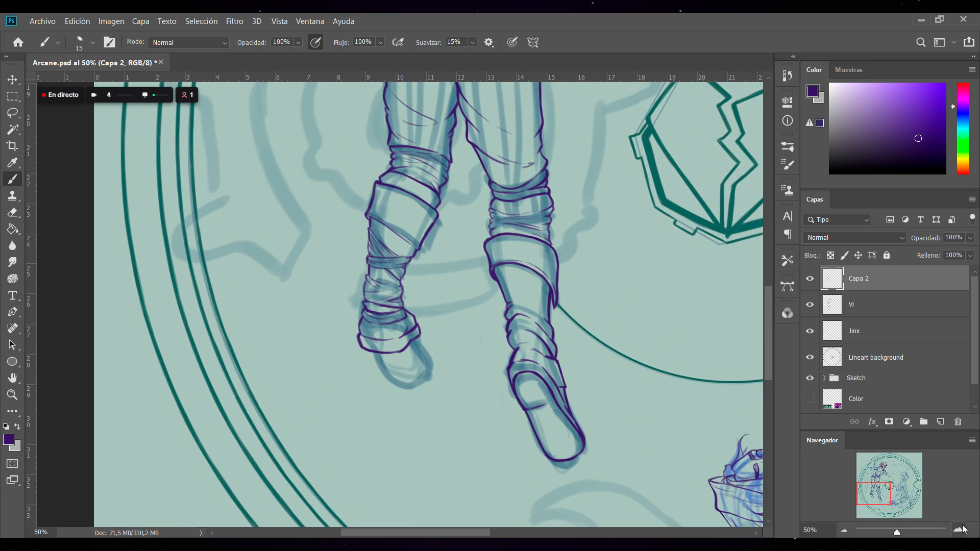
left_click(958, 530)
Rework the left-hand boot below the ankle band, trying new side contours and a lower edge and undoing the rejected strokes
mouse_move(415, 318)
left_mouse_down()
mouse_move(411, 311)
mouse_move(426, 359)
mouse_move(413, 334)
mouse_move(363, 373)
mouse_move(346, 343)
mouse_move(357, 365)
left_mouse_up()
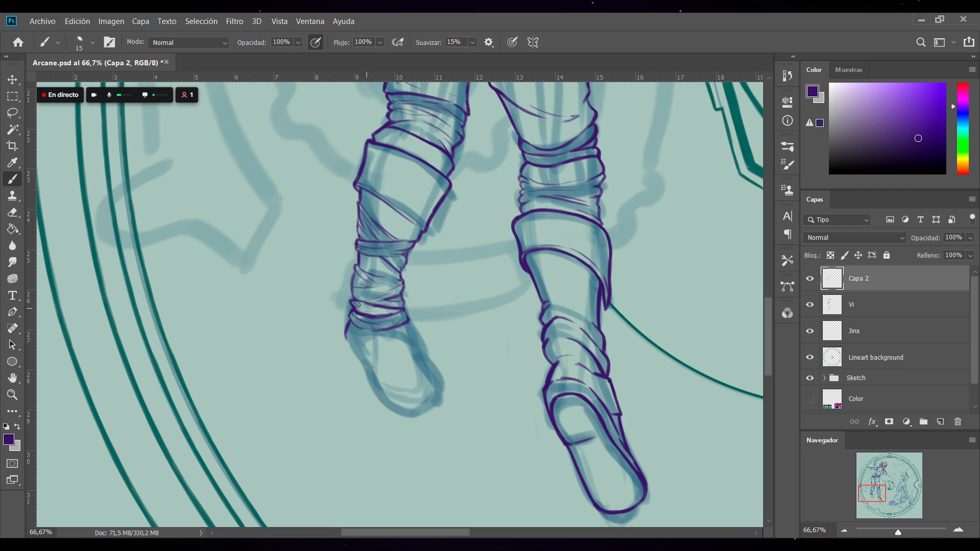
left_click_drag(349, 325, 352, 350)
left_click_drag(403, 326, 405, 346)
left_click_drag(352, 351, 406, 345)
key("ctrl+z")
key("ctrl+z")
key("ctrl+shift+z")
key("ctrl+z")
Ink the curved upper edge of the left-hand boot's sole and its long sides running down to the toe
mouse_move(346, 341)
left_mouse_down()
mouse_move(349, 354)
mouse_move(403, 337)
left_mouse_up()
left_click_drag(396, 340, 413, 353)
mouse_move(359, 370)
left_mouse_down()
mouse_move(398, 336)
mouse_move(358, 351)
mouse_move(403, 348)
mouse_move(384, 347)
mouse_move(419, 371)
left_mouse_up()
mouse_move(357, 364)
left_mouse_down()
mouse_move(410, 405)
mouse_move(424, 392)
mouse_move(419, 371)
mouse_move(436, 387)
left_mouse_up()
left_click_drag(377, 382, 402, 398)
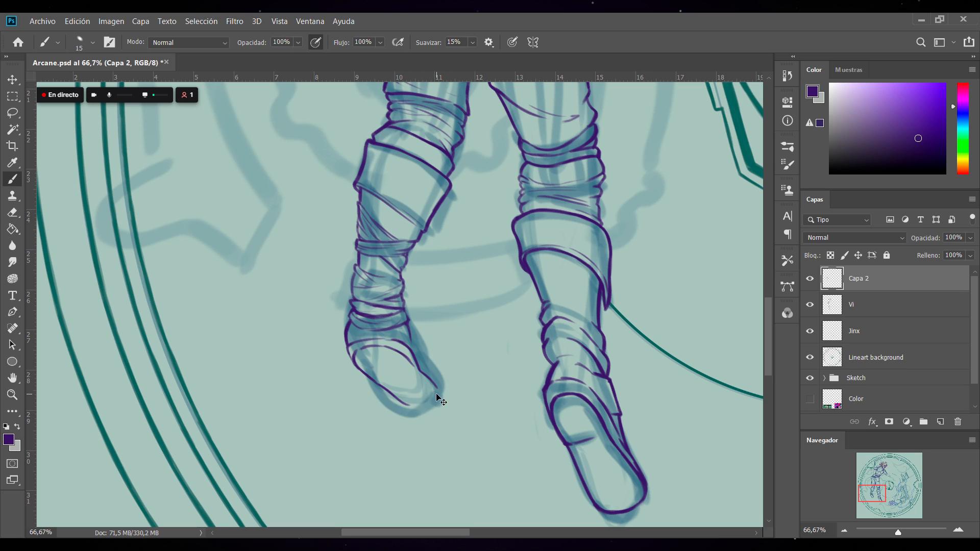
Replace the last sole strokes with a rounded toe outline and ink the contour from the ankle wraps to the toe
key("ctrl+z")
mouse_move(373, 381)
left_mouse_down()
mouse_move(402, 411)
mouse_move(437, 401)
mouse_move(400, 410)
mouse_move(411, 413)
mouse_move(439, 403)
mouse_move(428, 379)
left_mouse_up()
key("ctrl+z")
key("ctrl+z")
key("ctrl+z")
key("ctrl+z")
left_click_drag(441, 398, 429, 405)
left_click_drag(400, 415, 443, 406)
left_click_drag(426, 368, 444, 408)
left_click_drag(408, 325, 442, 383)
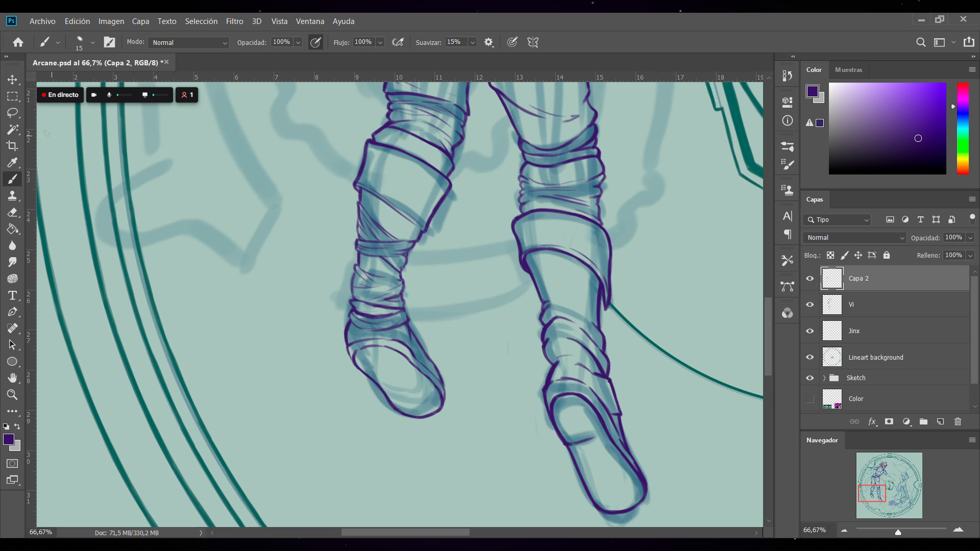
Lasso the left-hand boot's sole and transform it to 105.90% width, 107.91% height, 0.72° rotation and -2.58° horizontal skew, and deselect it
left_click(16, 116)
mouse_move(351, 338)
left_mouse_down()
mouse_move(347, 392)
mouse_move(417, 447)
mouse_move(453, 431)
left_mouse_up()
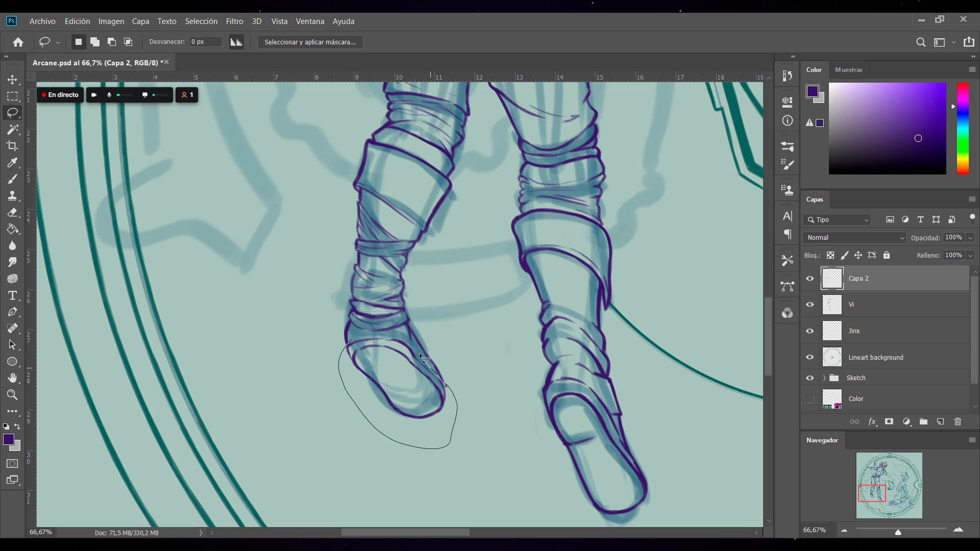
left_click_drag(352, 338, 352, 338)
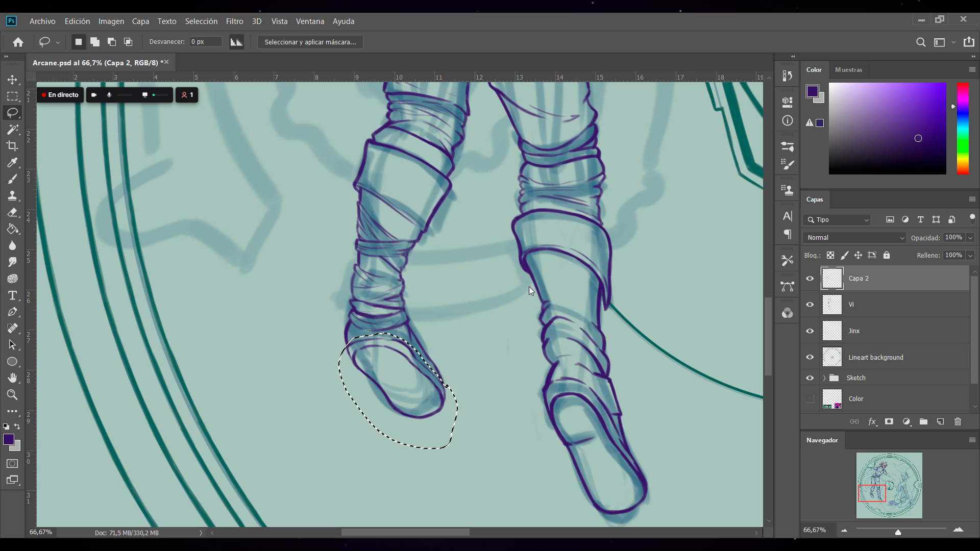
key("ctrl+t")
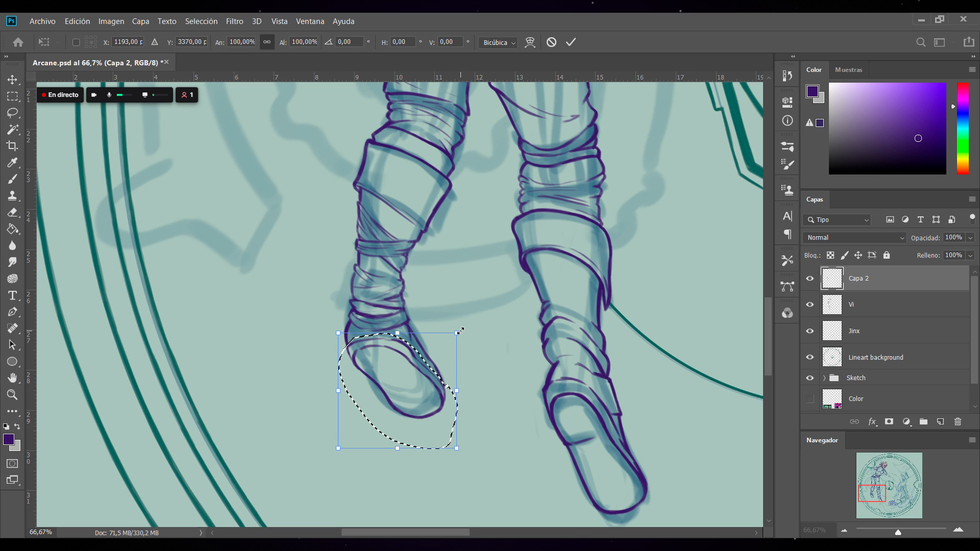
left_click_drag(459, 331, 428, 320)
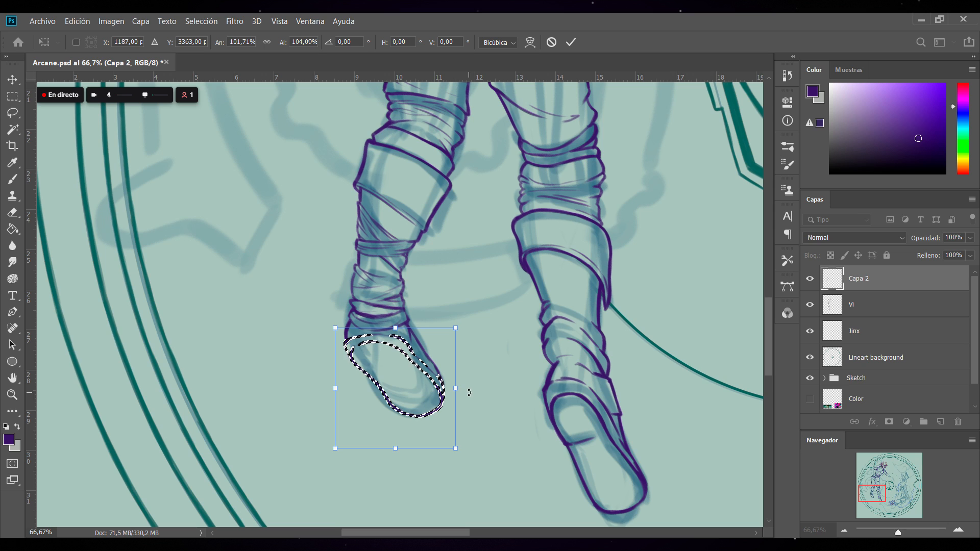
left_click_drag(473, 388, 481, 350)
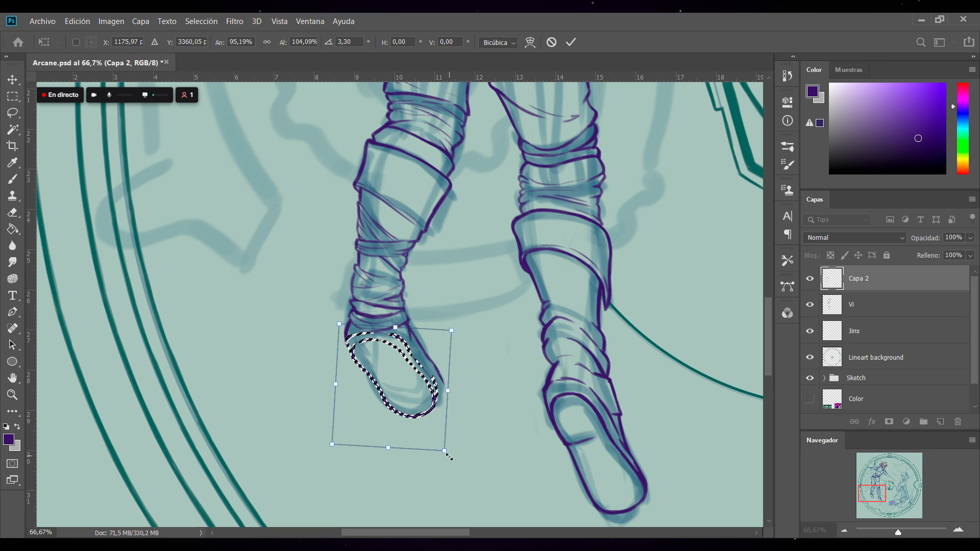
left_click_drag(445, 450, 448, 455)
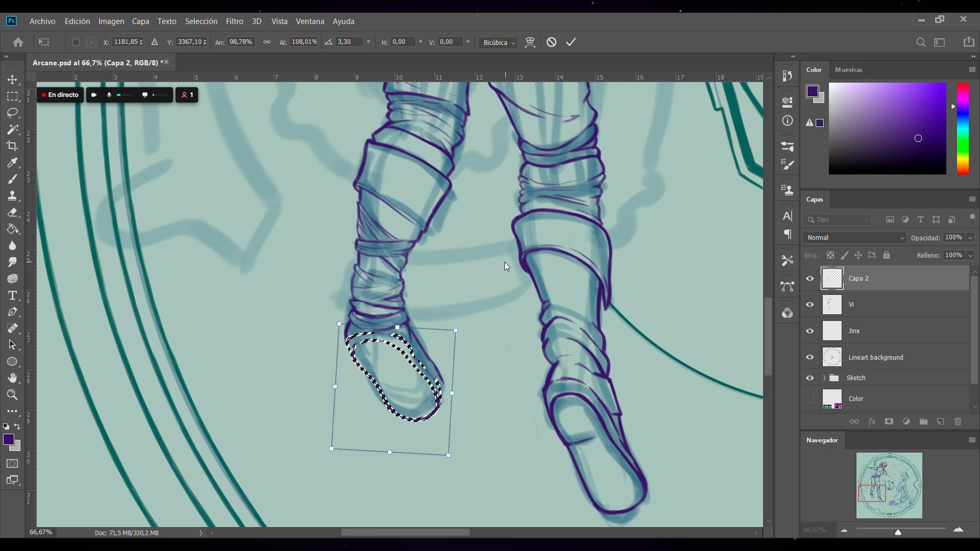
left_click_drag(459, 333, 453, 340)
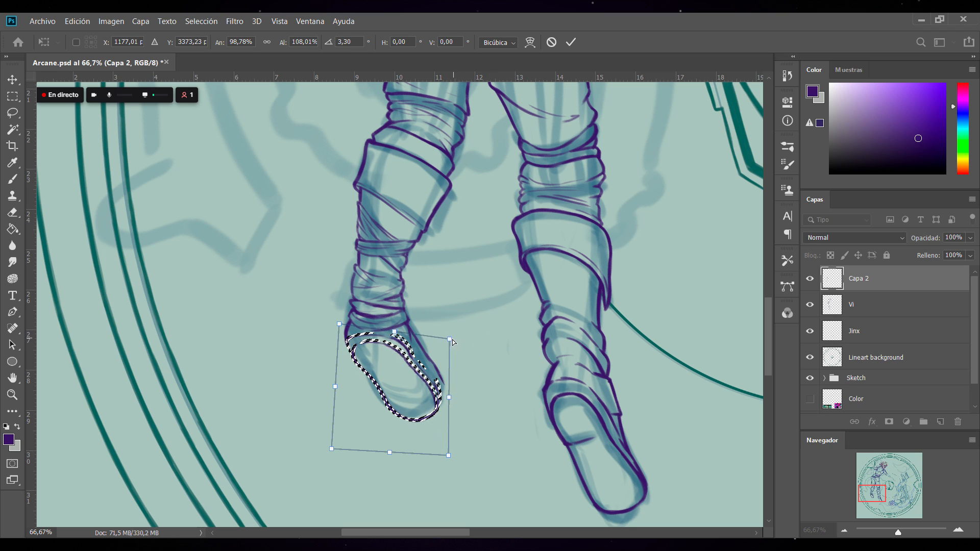
left_click_drag(450, 458, 458, 461)
left_click_drag(335, 386, 335, 393)
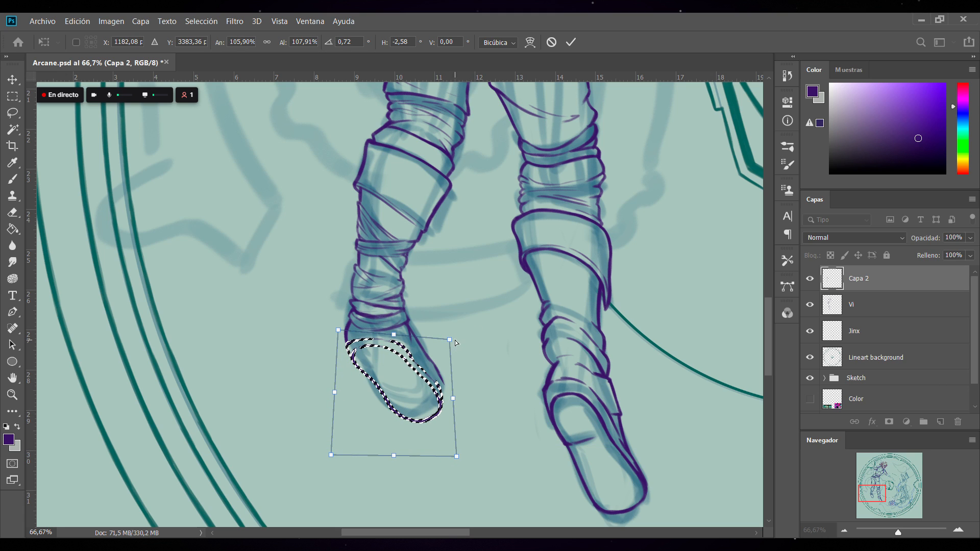
left_click(570, 42)
key("ctrl+d")
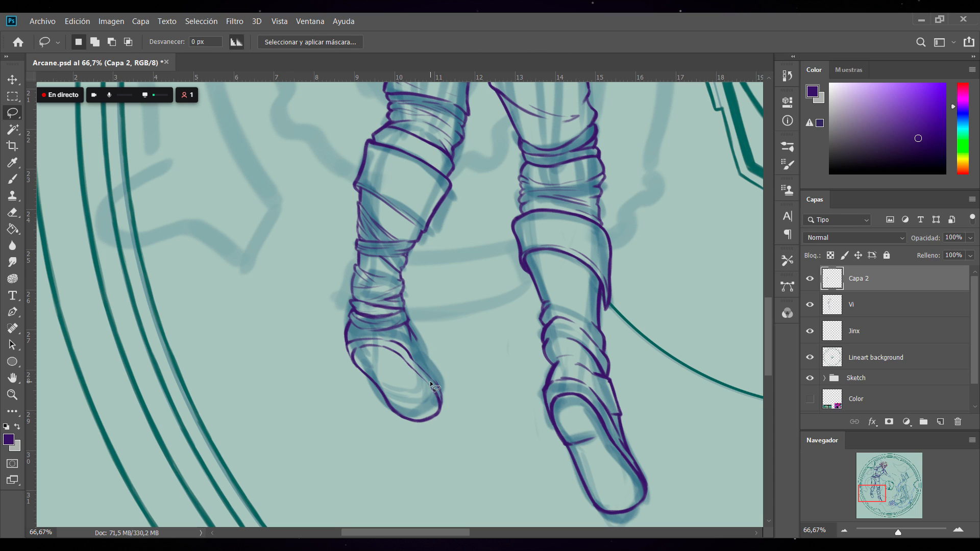
Ink the left-hand foot's side contours again with the Brush and add the short seam line across its sole
left_click(13, 178)
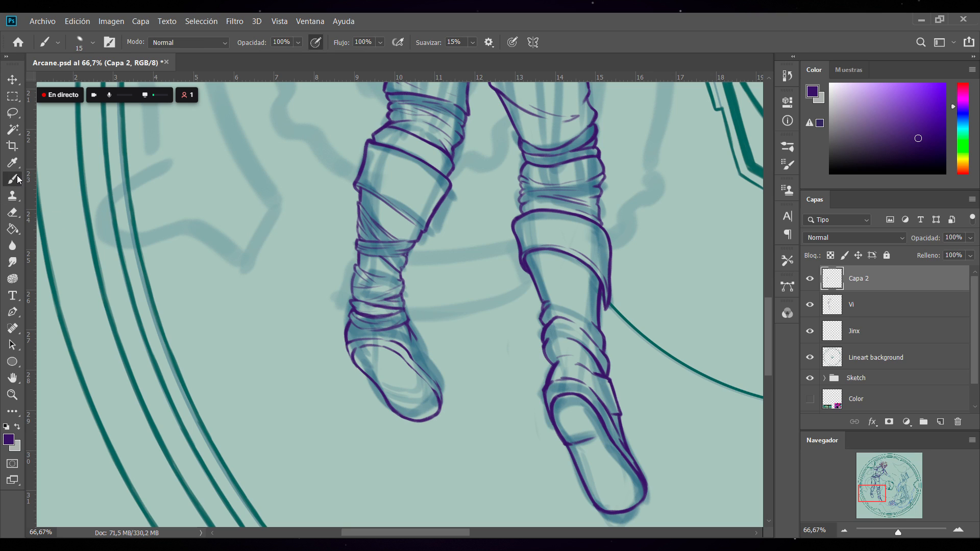
left_click_drag(349, 352, 407, 349)
left_click_drag(346, 338, 357, 364)
mouse_move(412, 331)
left_mouse_down()
mouse_move(442, 397)
mouse_move(414, 338)
mouse_move(374, 380)
mouse_move(410, 365)
mouse_move(369, 379)
mouse_move(358, 368)
mouse_move(374, 385)
left_mouse_up()
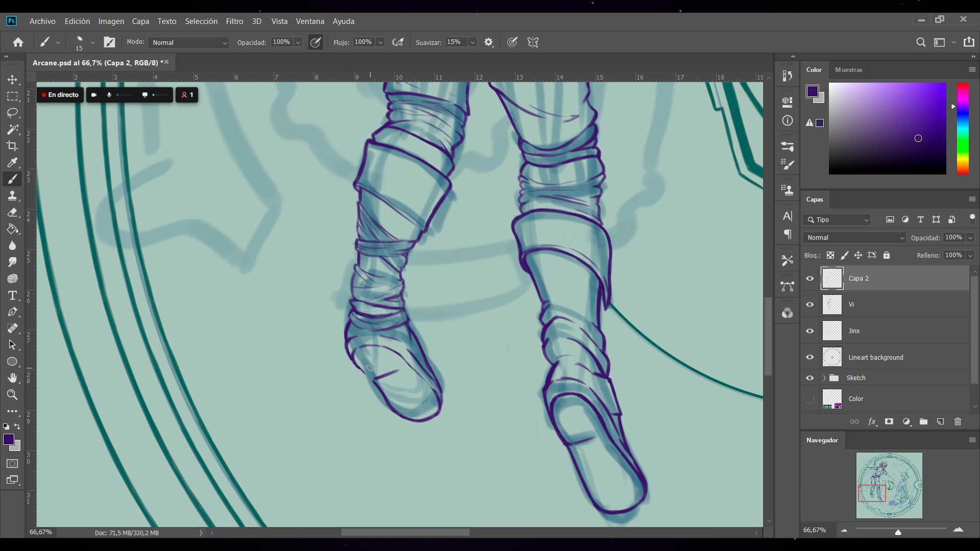
mouse_move(359, 369)
left_mouse_down()
mouse_move(370, 381)
mouse_move(362, 371)
left_mouse_up()
Lasso the left-hand foot's line art below the ankle wraps and rotate it by 1.33°
left_click(844, 530)
left_click(844, 530)
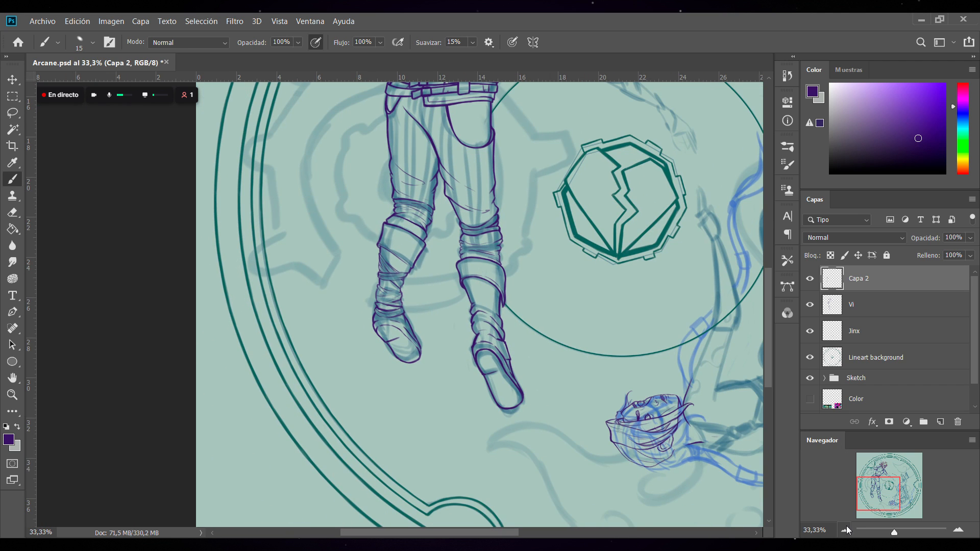
left_click(958, 530)
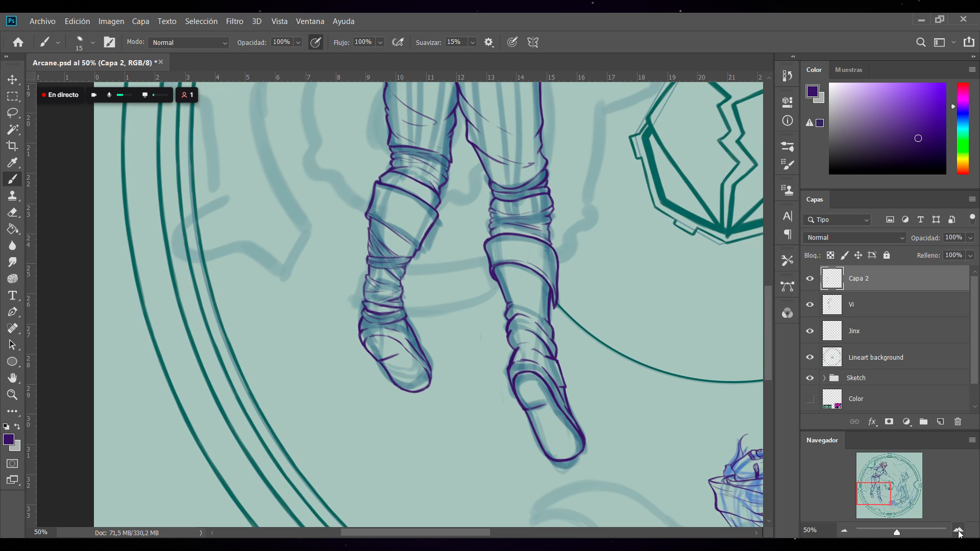
left_click(957, 531)
left_click(12, 112)
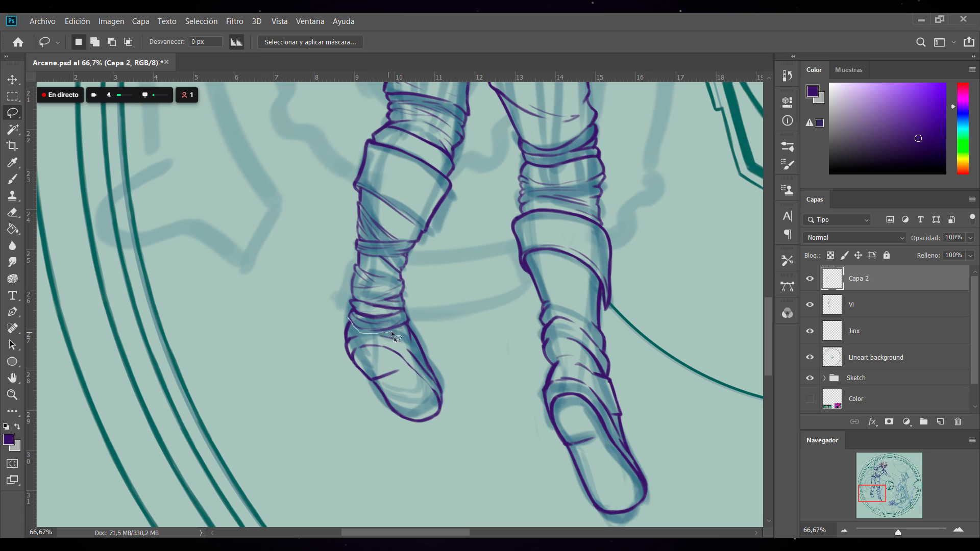
mouse_move(465, 362)
left_mouse_down()
mouse_move(433, 460)
mouse_move(316, 345)
left_mouse_up()
key("ctrl+t")
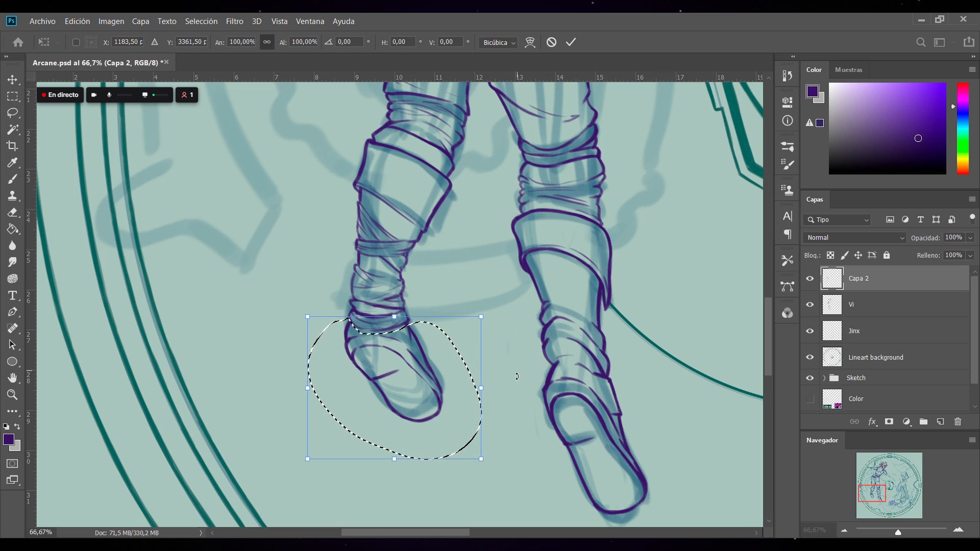
left_click_drag(516, 372, 512, 416)
left_click_drag(417, 385, 395, 390)
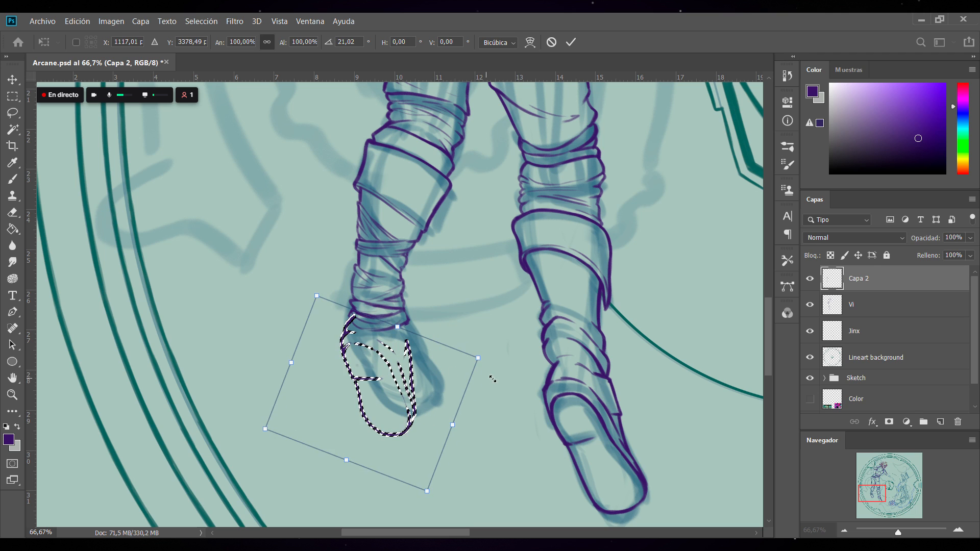
left_click_drag(492, 376, 499, 328)
left_click_drag(397, 393, 418, 387)
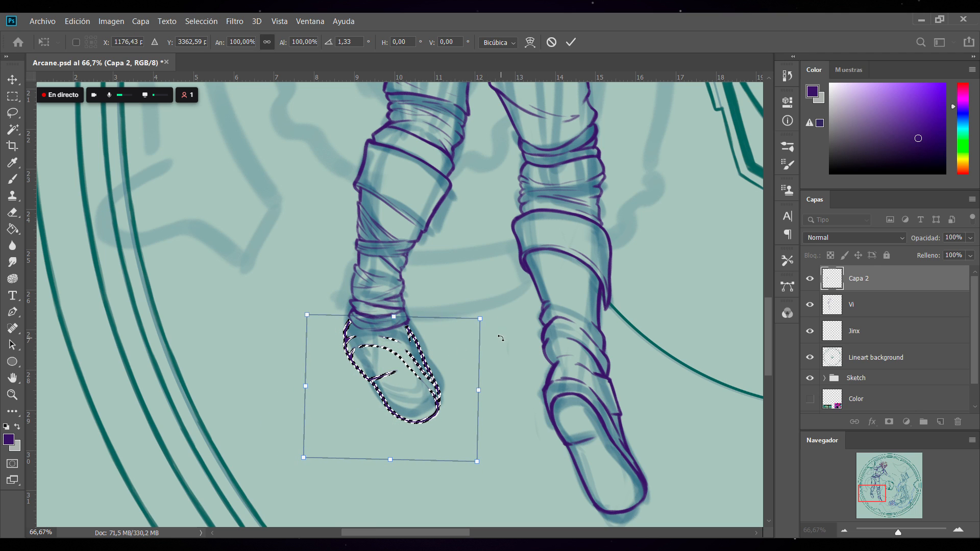
key("Return")
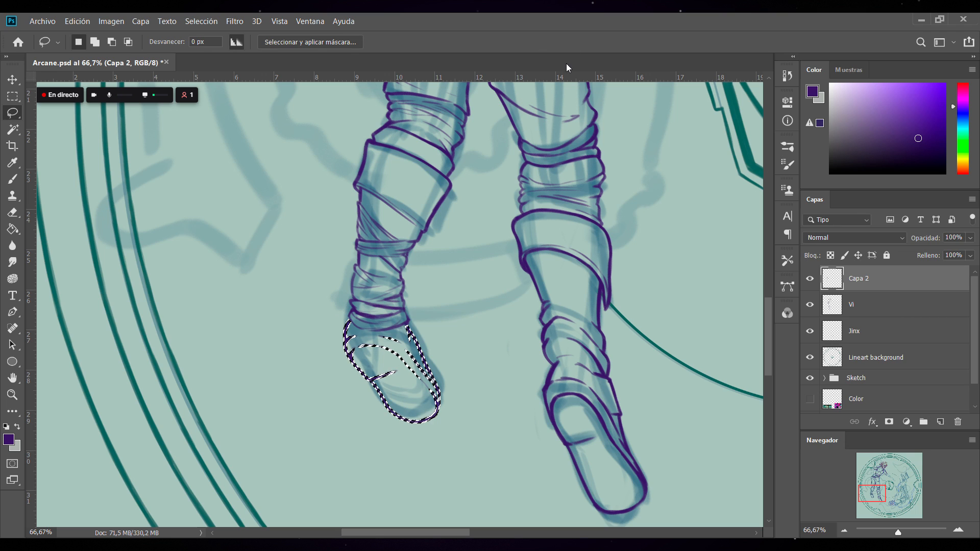
Delete the selected foot lines, deselect, and replace the Capa 2 layer with a new empty layer above Vi
key("Delete")
key("ctrl+d")
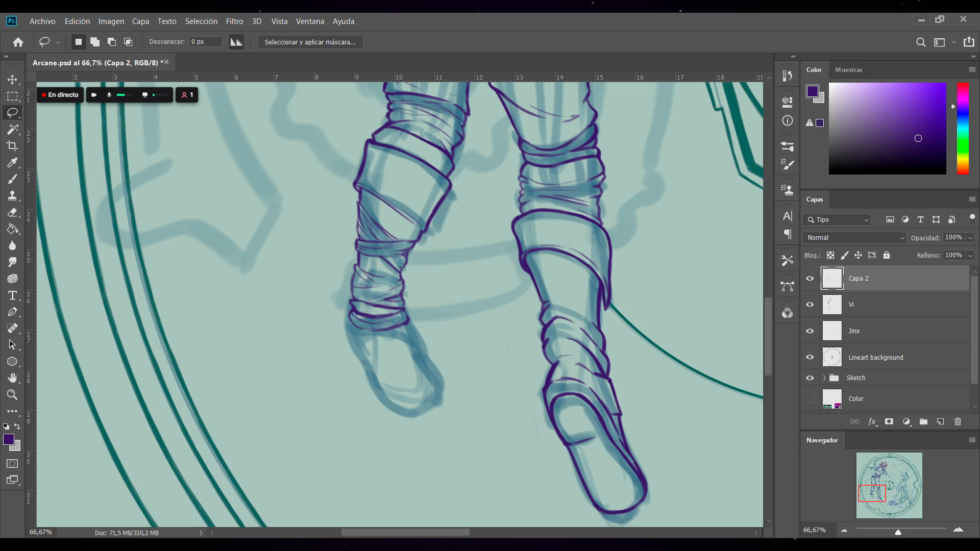
left_click(13, 179)
left_click(916, 309)
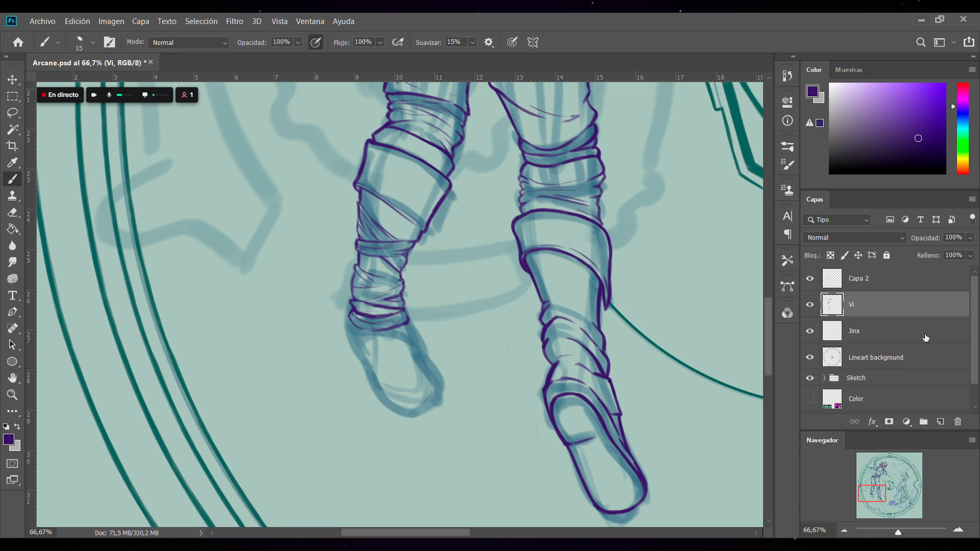
left_click(941, 422)
left_click_drag(883, 280, 874, 310)
key("Delete")
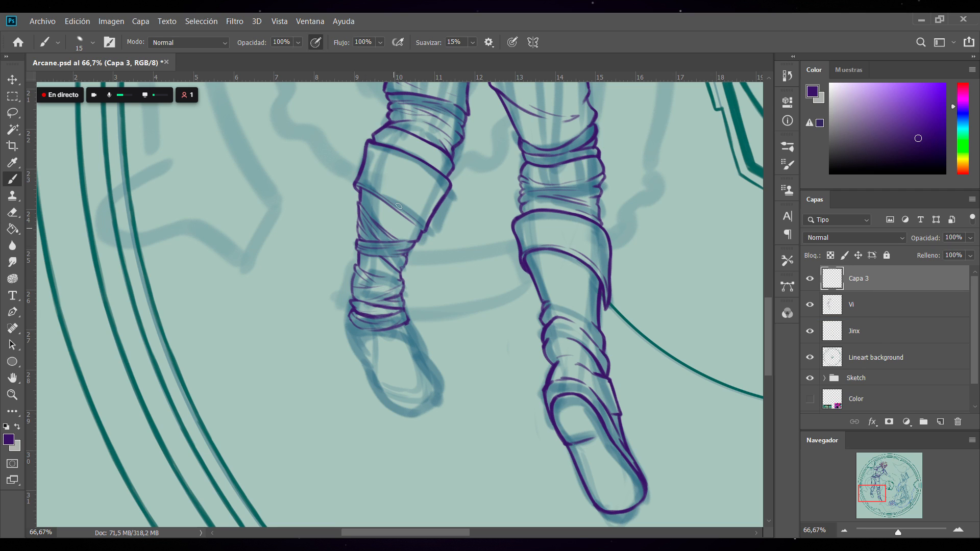
Sketch loose construction lines down the left-hand lower leg and rough circles around the ankle with the Brush
left_click_drag(392, 129, 374, 308)
mouse_move(438, 149)
left_mouse_down()
mouse_move(413, 252)
mouse_move(379, 313)
left_mouse_up()
mouse_move(386, 124)
left_mouse_down()
mouse_move(371, 337)
mouse_move(392, 334)
mouse_move(380, 352)
mouse_move(416, 337)
mouse_move(401, 307)
mouse_move(401, 318)
mouse_move(348, 342)
mouse_move(343, 318)
mouse_move(385, 307)
mouse_move(377, 366)
left_mouse_up()
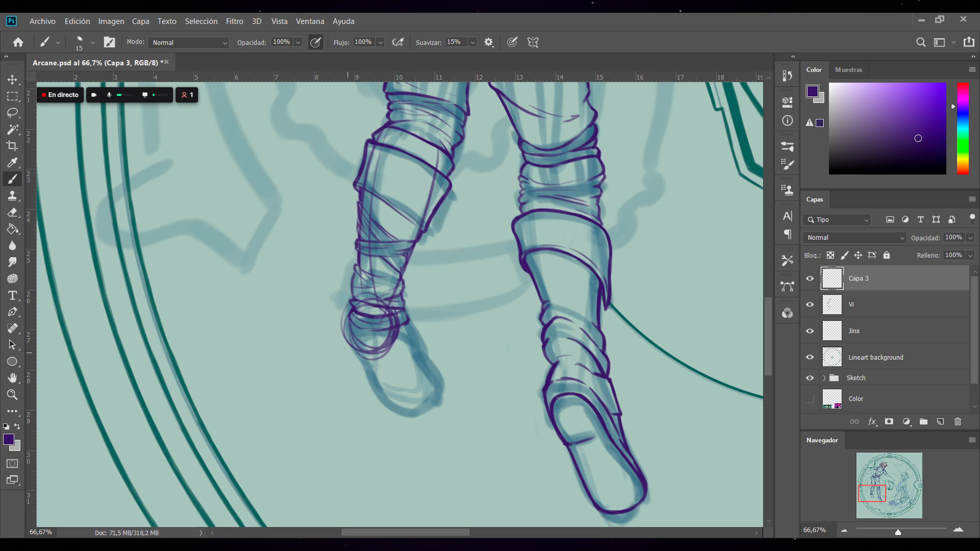
Sketch the left-hand foot's rough structure, with its sides tapering from the ankle to the toe and a round heel
left_click_drag(347, 334, 433, 417)
left_click_drag(393, 319, 440, 411)
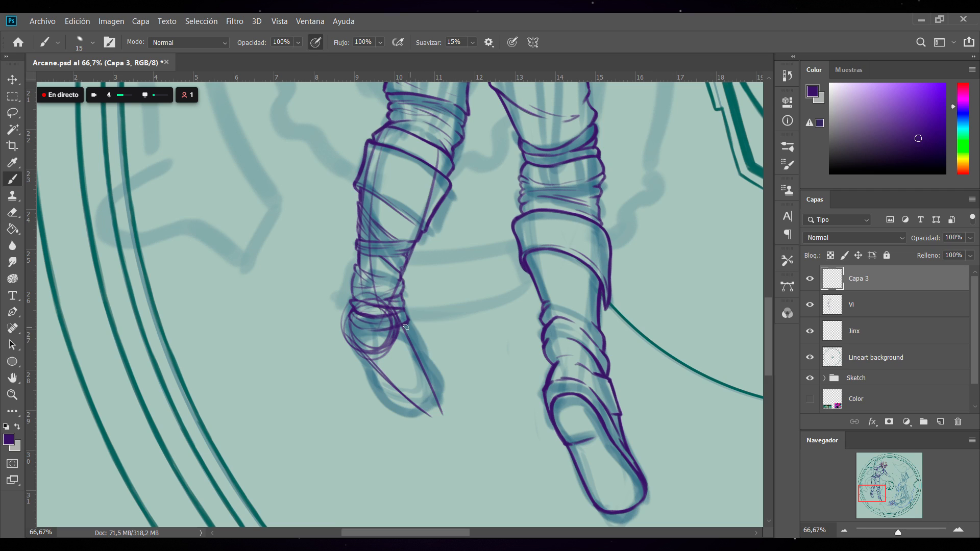
left_click_drag(345, 322, 390, 368)
mouse_move(372, 366)
left_mouse_down()
mouse_move(390, 397)
mouse_move(411, 407)
left_mouse_up()
mouse_move(406, 347)
left_mouse_down()
mouse_move(451, 386)
mouse_move(436, 402)
left_mouse_up()
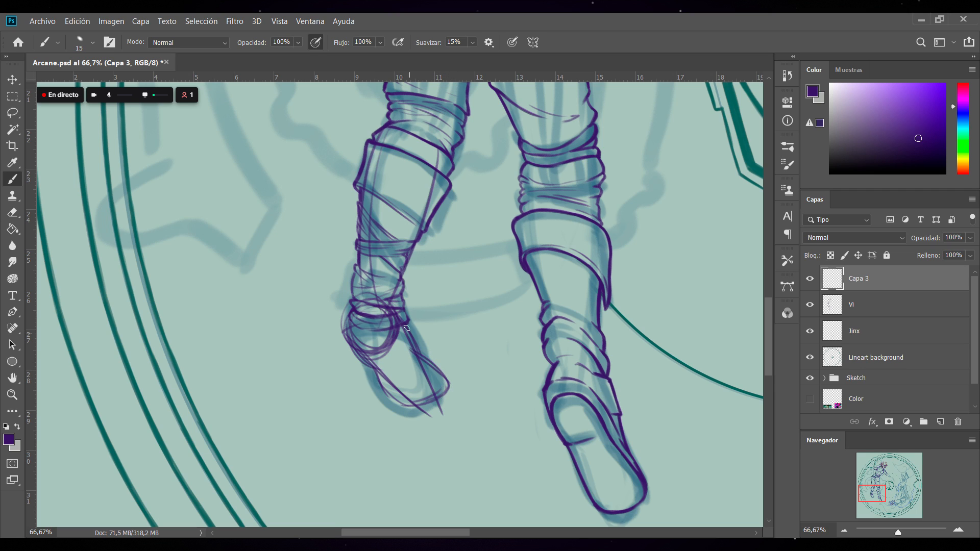
mouse_move(357, 329)
left_mouse_down()
mouse_move(359, 351)
mouse_move(375, 321)
mouse_move(386, 372)
left_mouse_up()
left_click_drag(365, 331, 447, 396)
left_click_drag(367, 357, 413, 395)
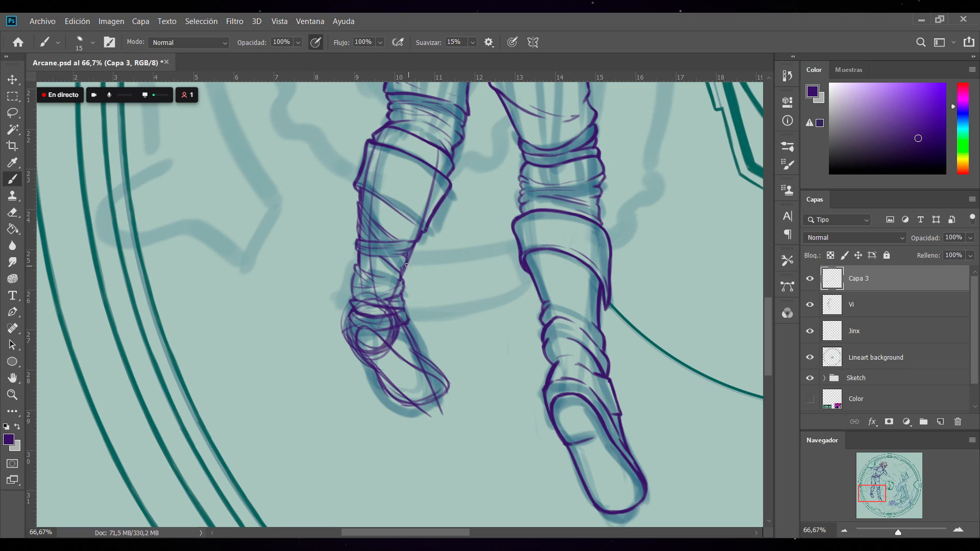
Rotate the rough foot construction 14.31° and move it to line up with the ankle and underlying sketch
key("m")
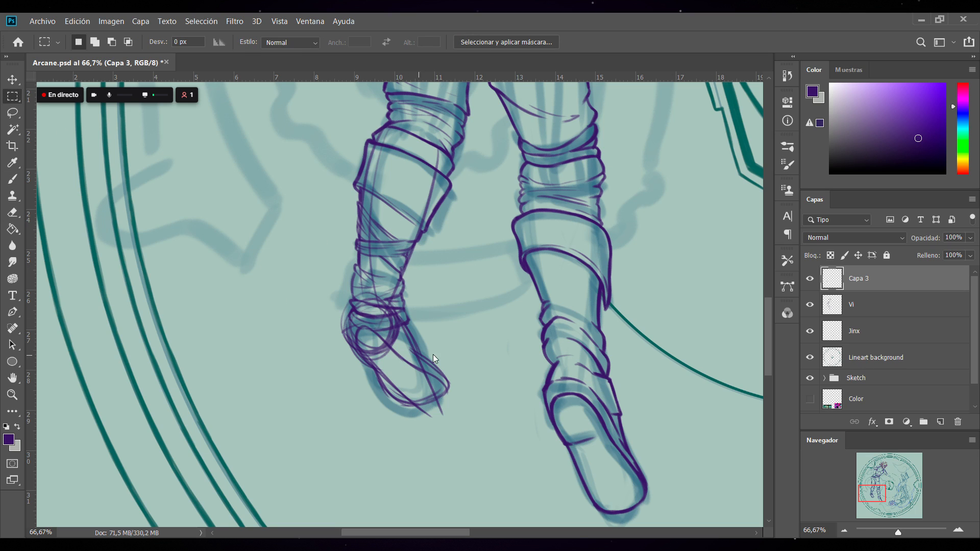
key("ctrl+t")
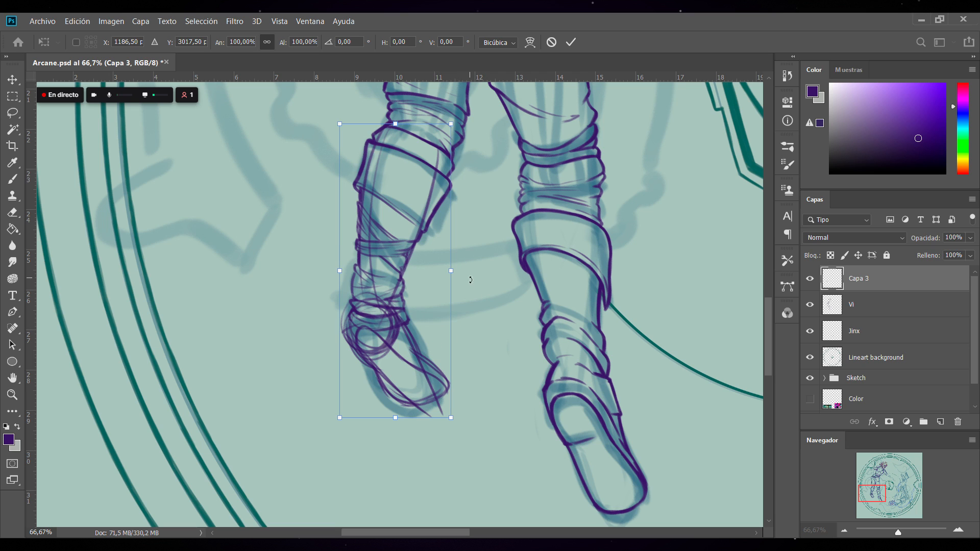
left_click_drag(466, 277, 470, 279)
left_click_drag(417, 338, 426, 350)
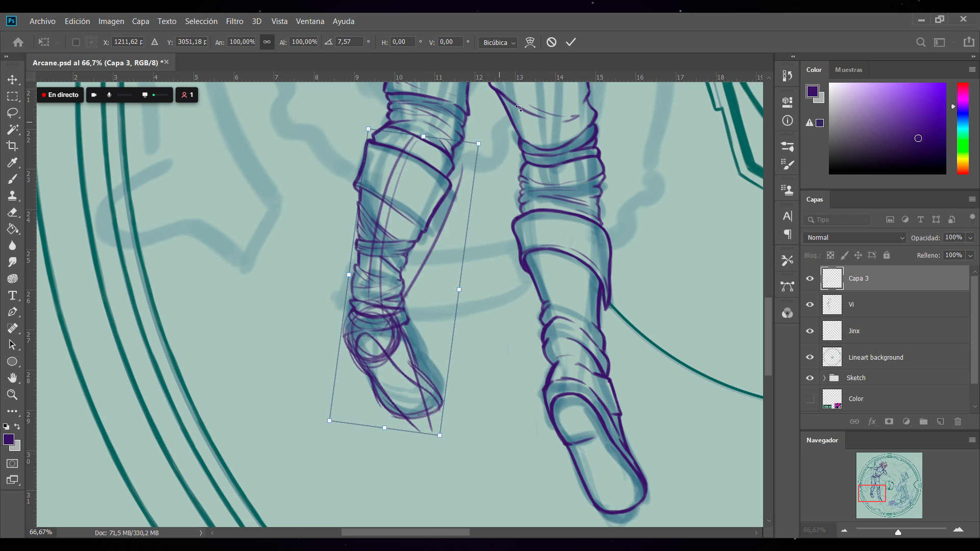
left_click_drag(492, 240, 489, 264)
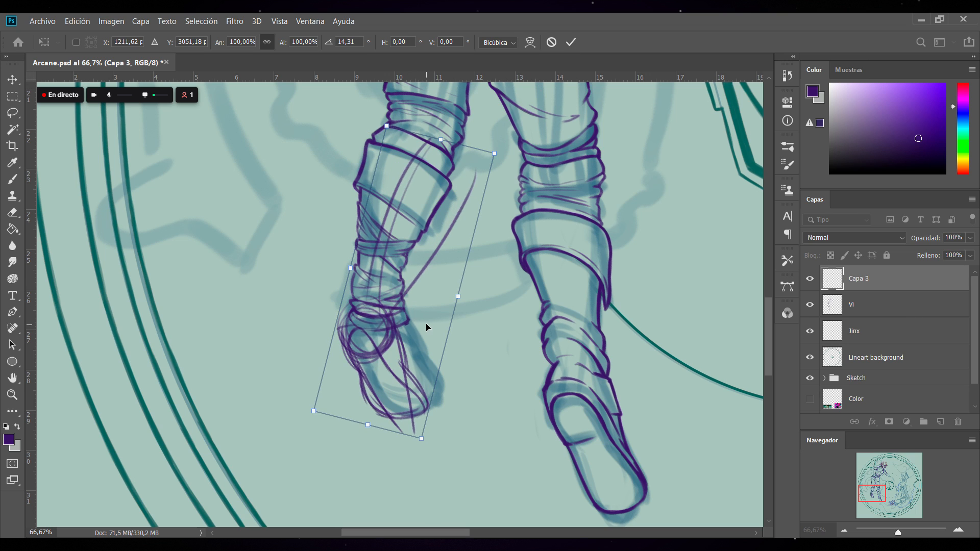
left_click_drag(426, 324, 420, 318)
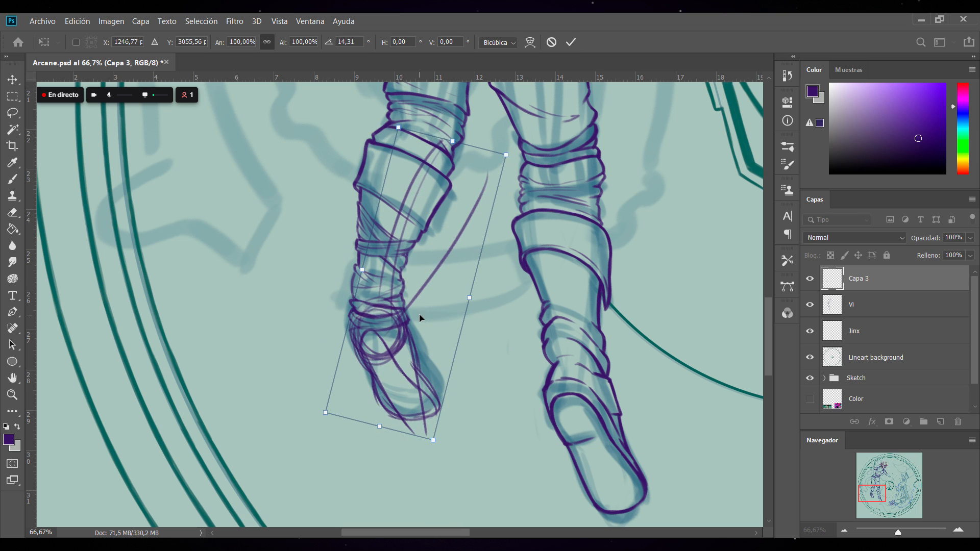
left_click(571, 42)
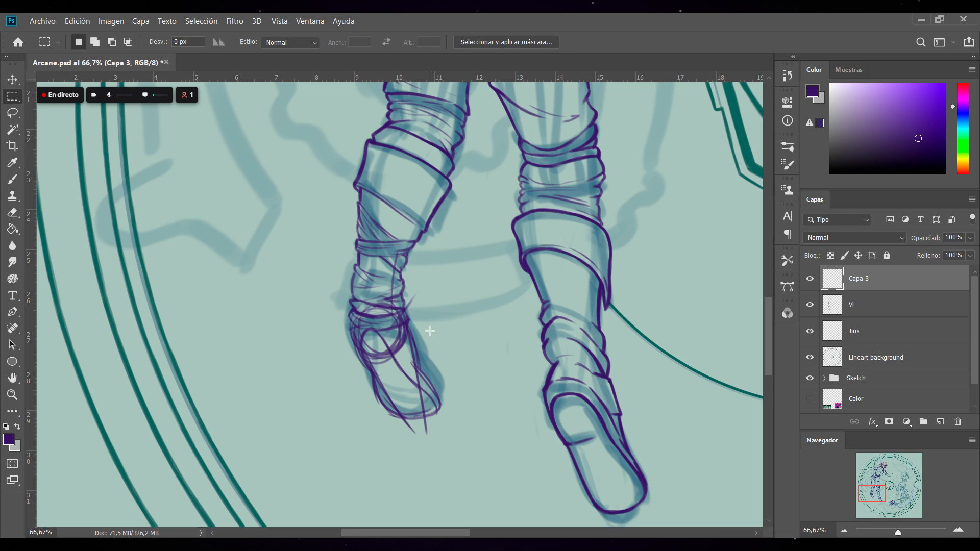
Lower the Capa 3 construction layer's opacity to 51% and add a new layer above it for inking with the Brush
left_click(969, 238)
left_click_drag(947, 256, 935, 254)
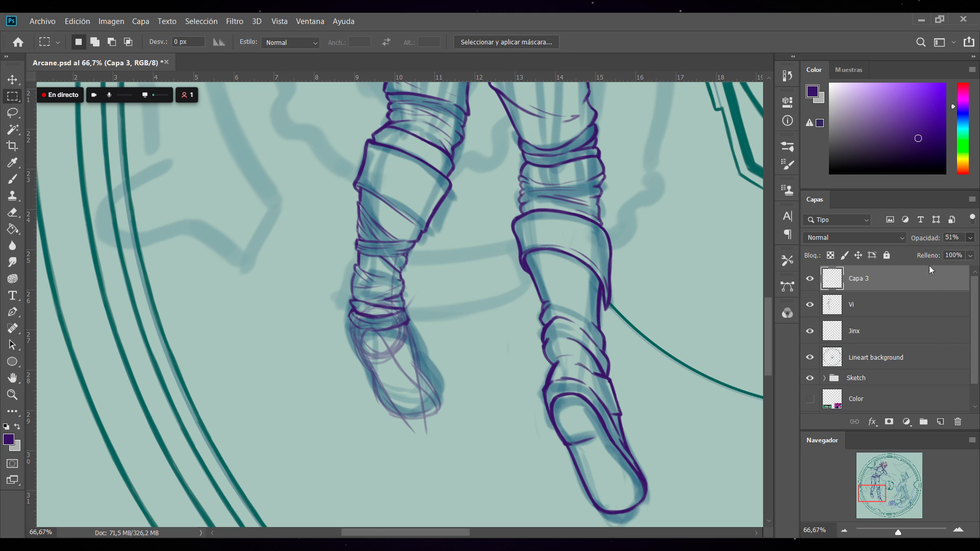
left_click(940, 421)
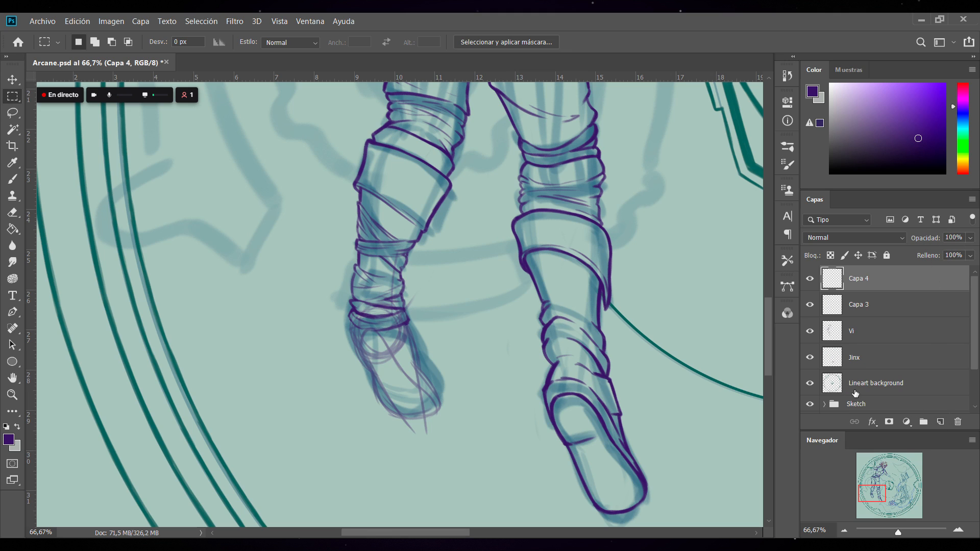
left_click(16, 181)
left_click(20, 81)
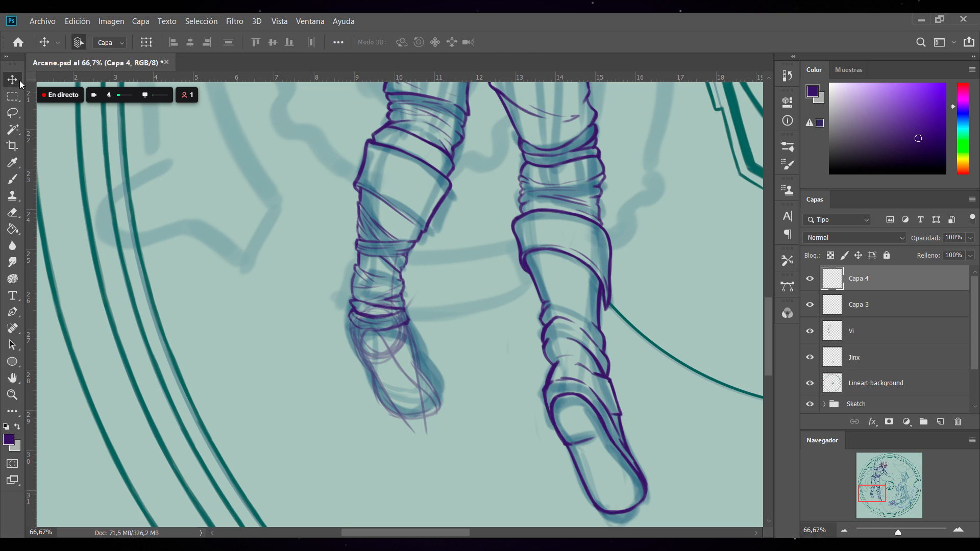
left_click(857, 302)
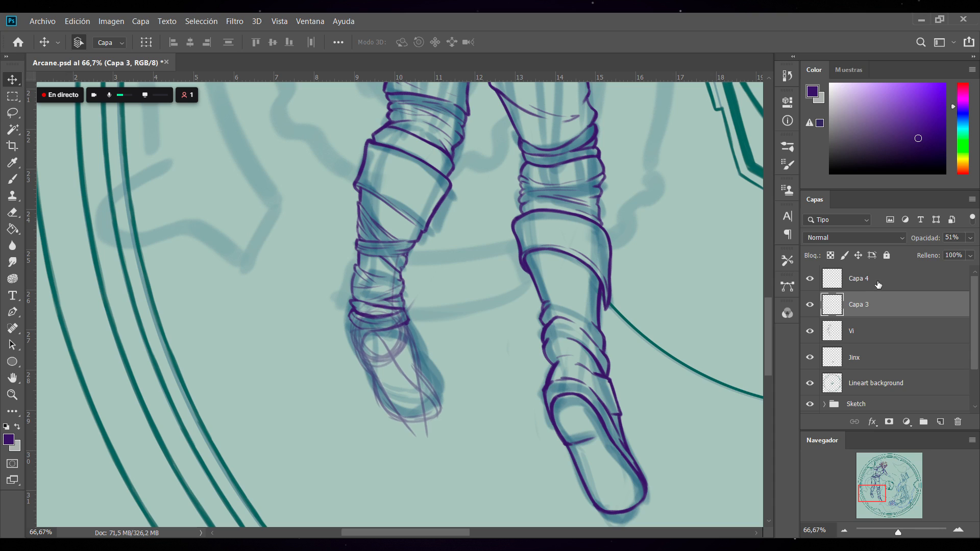
left_click(877, 285)
left_click(13, 180)
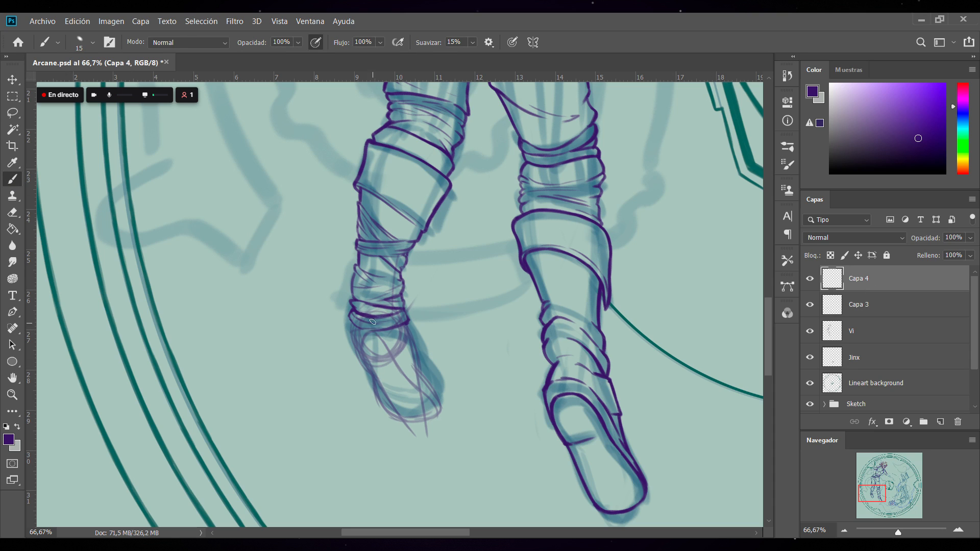
Ink the left-hand foot's heel, curved sole edge, sides and rounded toe, with a short seam line across the sole
mouse_move(359, 344)
left_mouse_down()
mouse_move(386, 343)
mouse_move(363, 341)
mouse_move(391, 354)
mouse_move(380, 342)
mouse_move(357, 350)
left_mouse_up()
left_click_drag(379, 336, 425, 386)
mouse_move(398, 346)
left_mouse_down()
mouse_move(429, 384)
mouse_move(434, 396)
mouse_move(414, 374)
mouse_move(436, 398)
mouse_move(437, 417)
left_mouse_up()
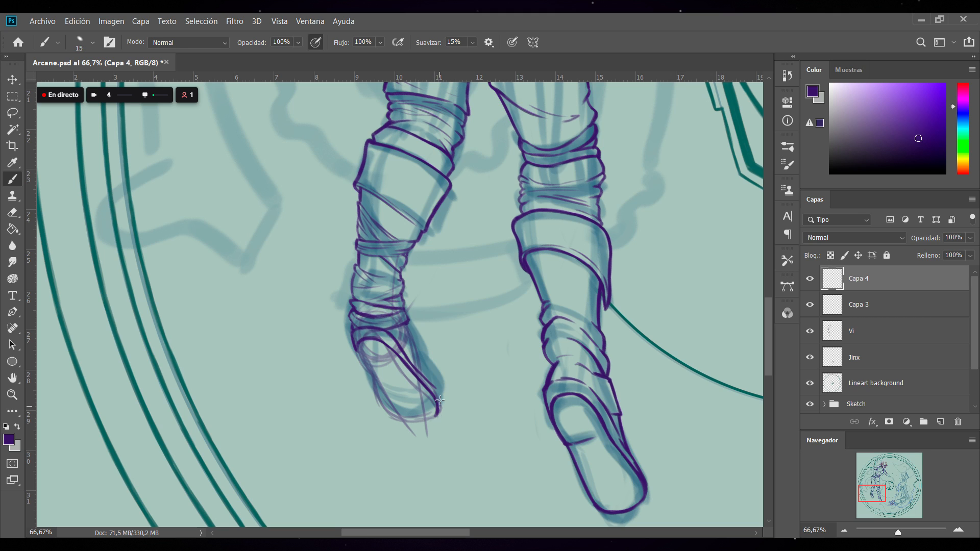
mouse_move(429, 384)
left_mouse_down()
mouse_move(440, 411)
mouse_move(432, 386)
left_mouse_up()
mouse_move(391, 350)
left_mouse_down()
mouse_move(359, 346)
mouse_move(362, 366)
mouse_move(356, 346)
mouse_move(369, 378)
left_mouse_up()
mouse_move(355, 346)
left_mouse_down()
mouse_move(368, 376)
mouse_move(367, 355)
mouse_move(401, 382)
mouse_move(377, 380)
mouse_move(405, 364)
mouse_move(372, 381)
mouse_move(391, 375)
left_mouse_up()
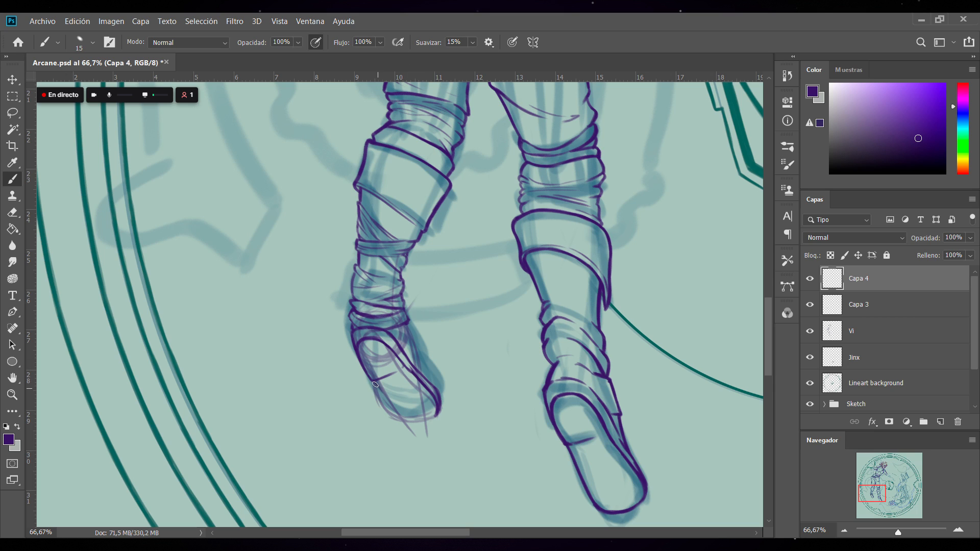
mouse_move(375, 384)
left_mouse_down()
mouse_move(417, 421)
mouse_move(440, 411)
left_mouse_up()
Try transforming the inked foot to 123.83% width, 99.40% height, 1.12° rotation and -9.71° horizontal skew, and undo it
key("m")
key("ctrl+t")
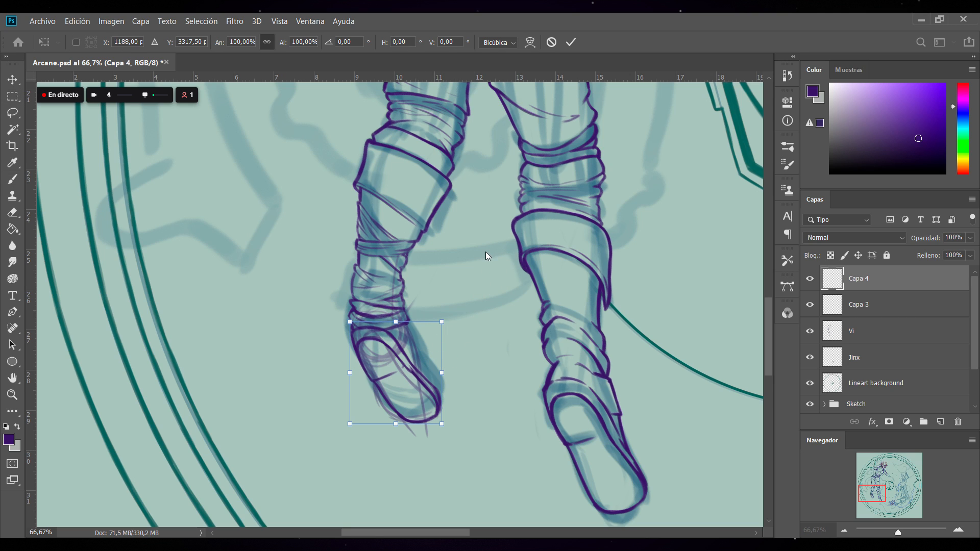
left_click_drag(349, 425, 350, 441)
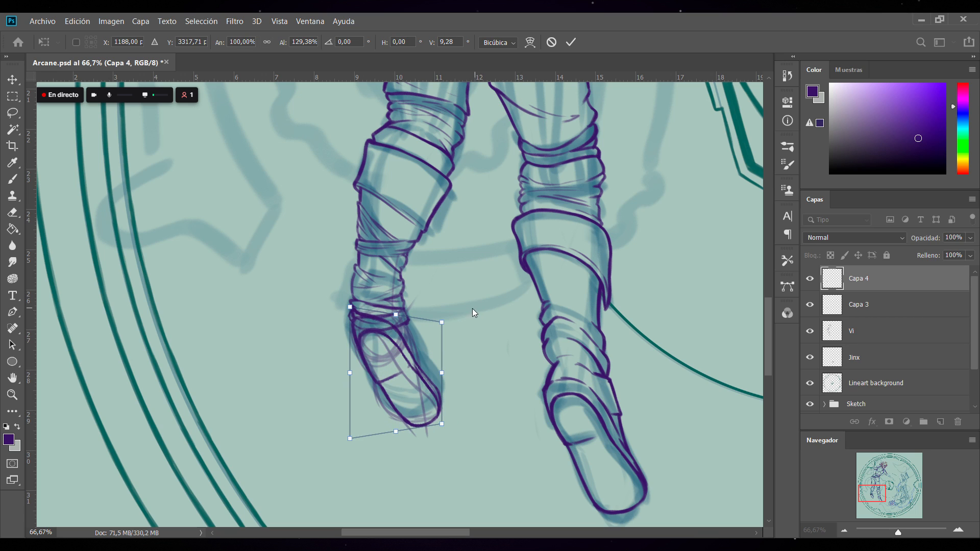
left_click_drag(448, 315, 453, 322)
left_click_drag(441, 422, 437, 414)
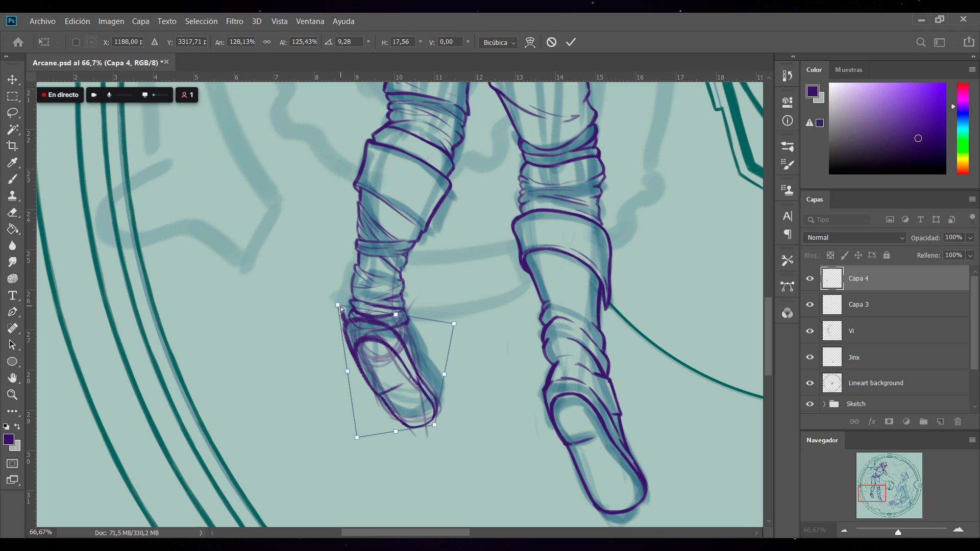
left_click_drag(340, 306, 345, 318)
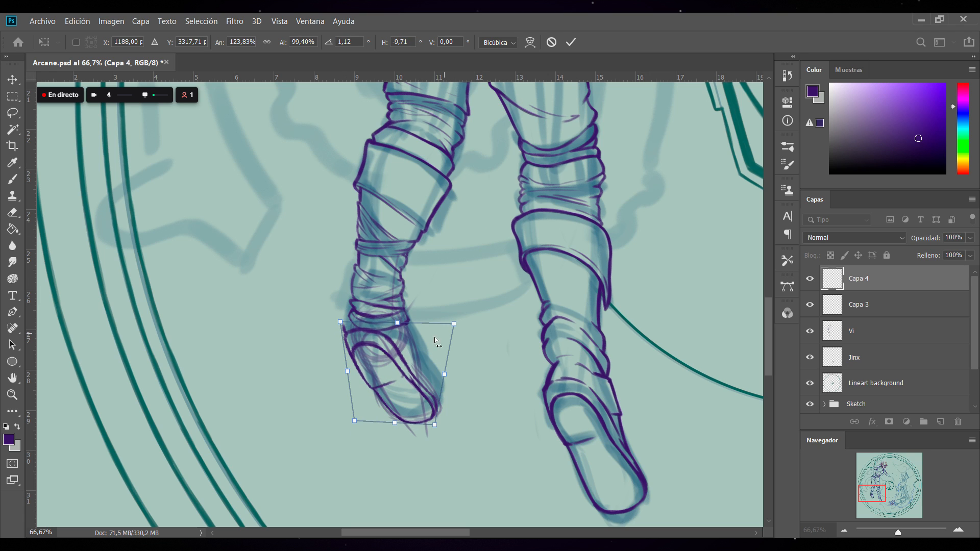
left_click(568, 46)
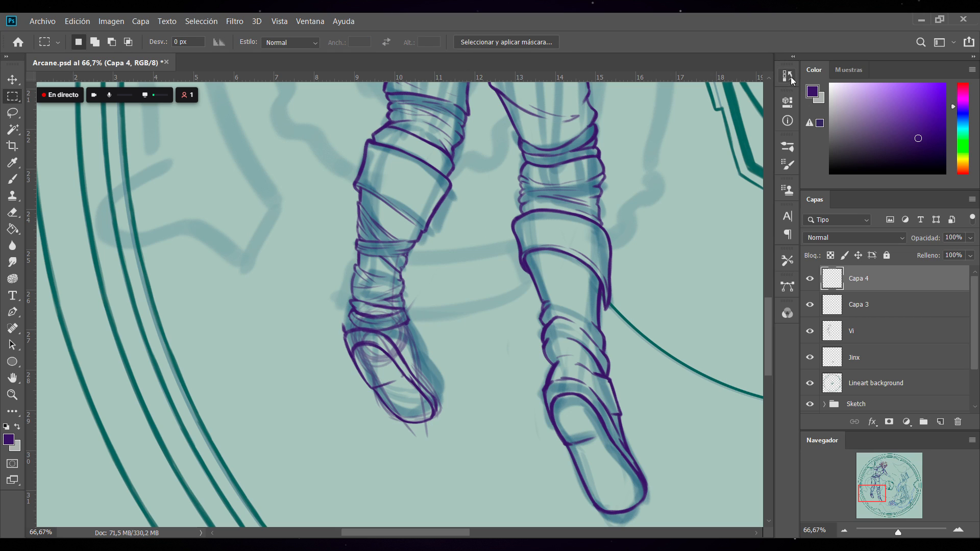
key("ctrl+z")
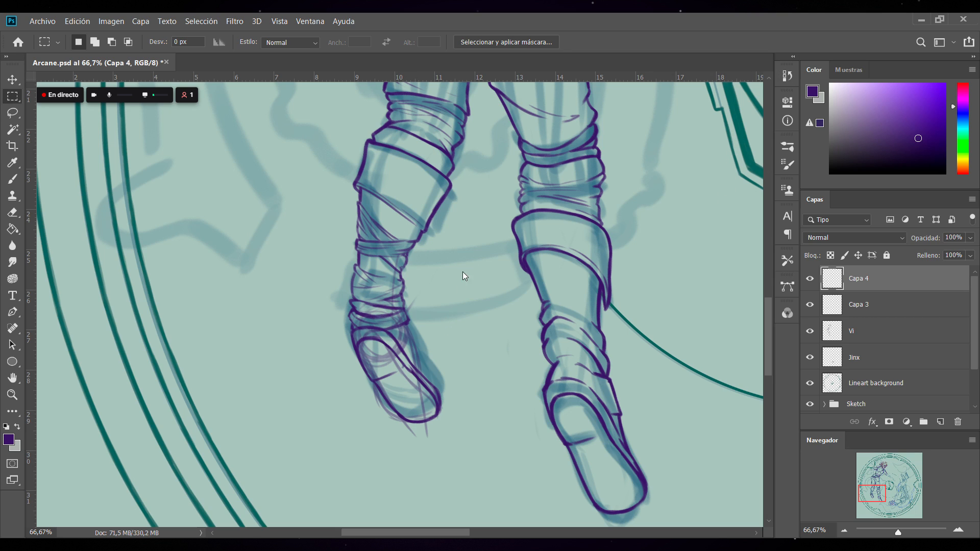
Transform the inked left-hand foot to 115.24% width with -7.09° horizontal skew and reposition it over the rough construction
key("ctrl+t")
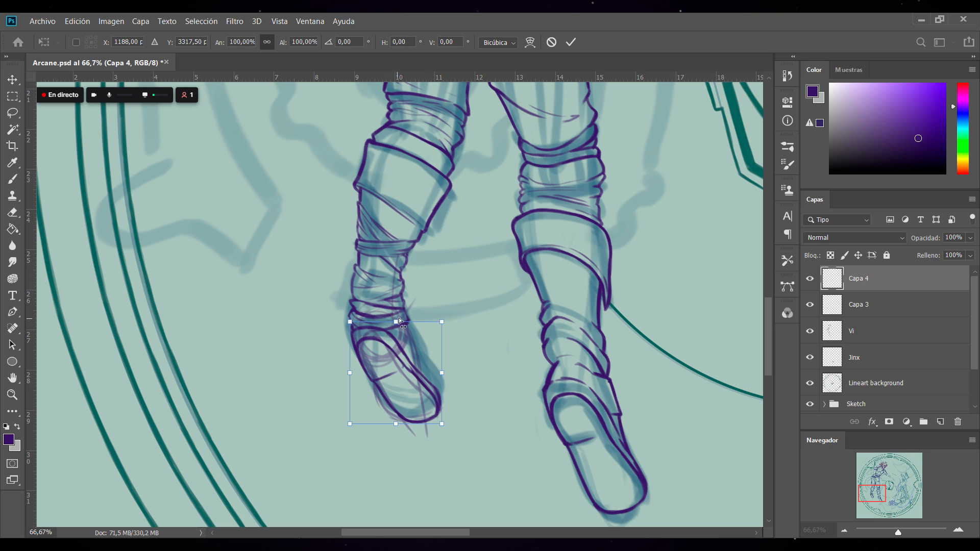
mouse_move(360, 320)
left_mouse_down()
mouse_move(352, 329)
mouse_move(345, 320)
left_mouse_up()
left_click_drag(442, 424, 437, 422)
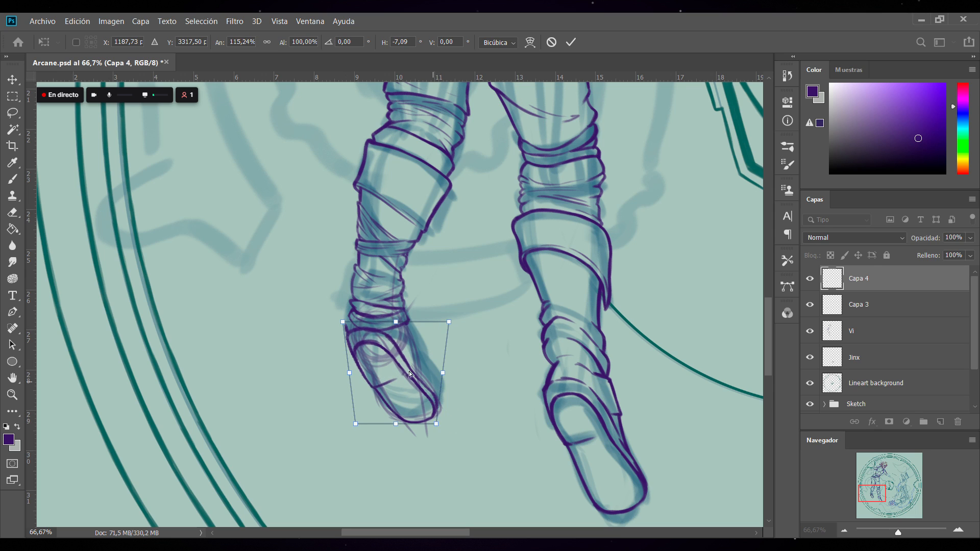
left_click_drag(407, 372, 410, 372)
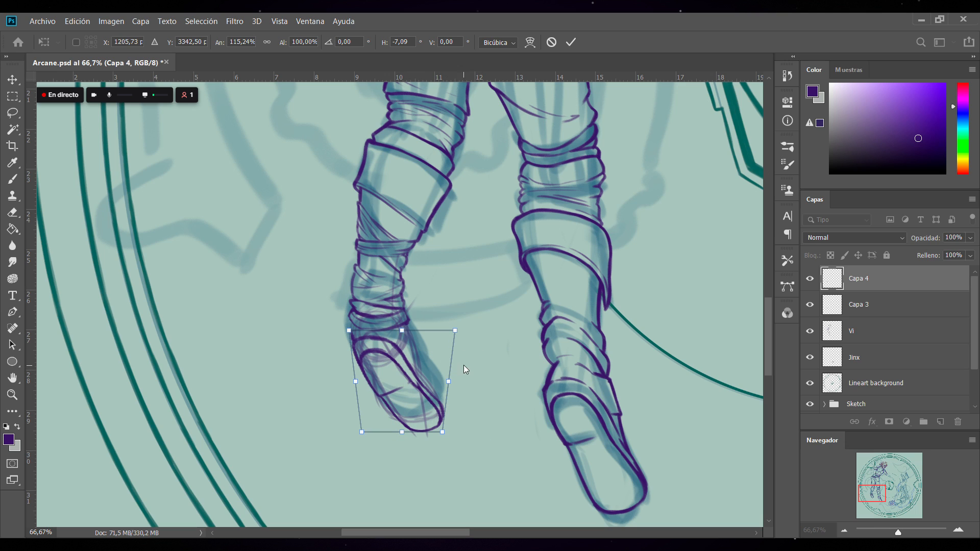
left_click(571, 44)
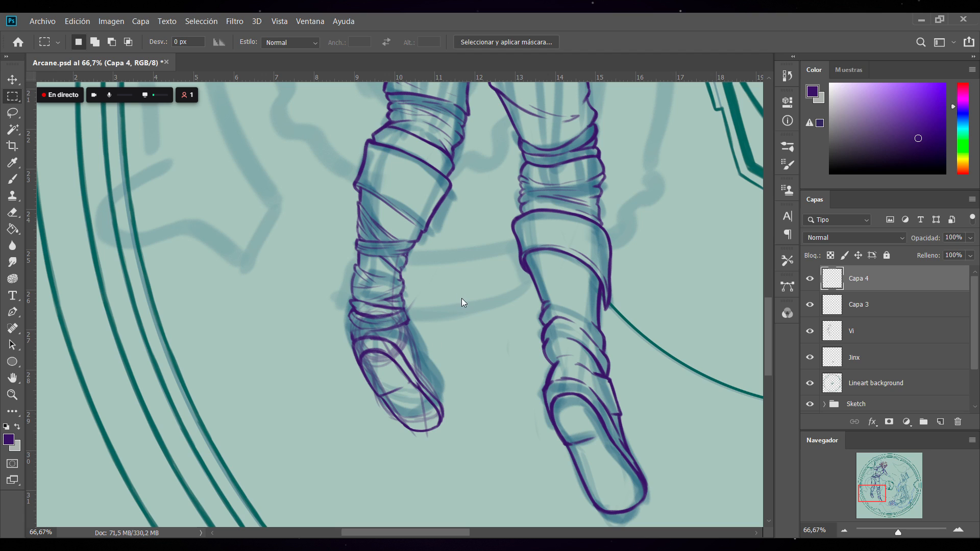
Rotate the inked foot 5.06°, scale it to 100.06% and realign it with the ankle
key("ctrl+t")
left_click_drag(457, 327, 471, 351)
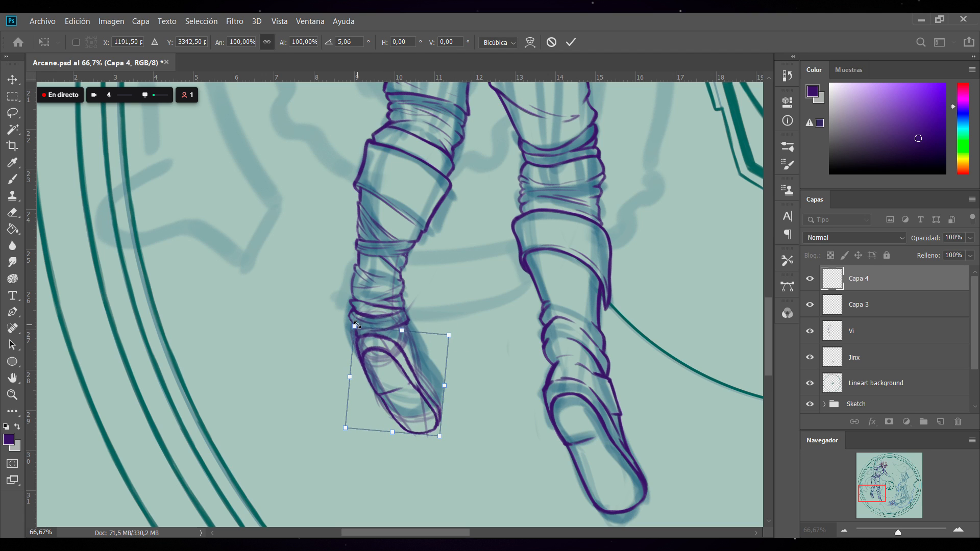
left_click_drag(357, 327, 355, 326)
left_click_drag(388, 367, 388, 364)
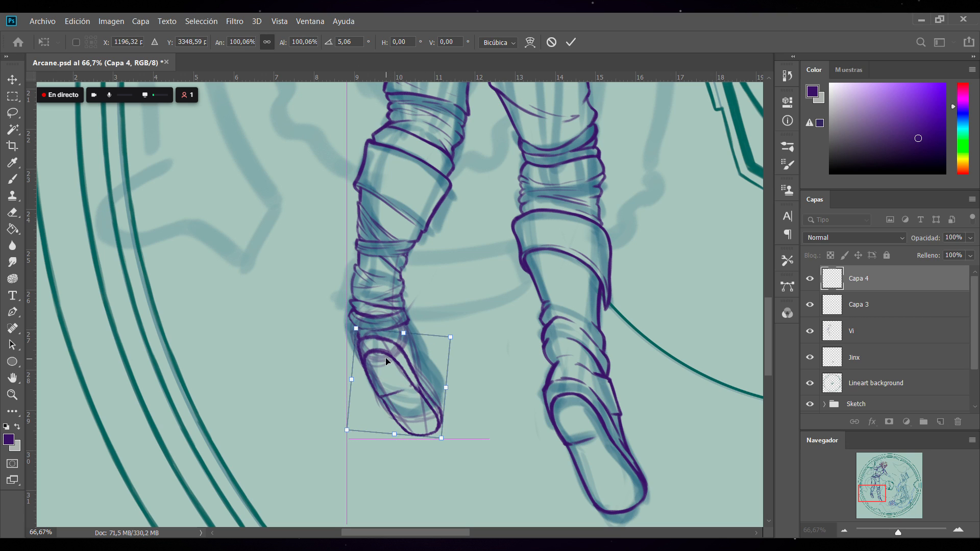
left_click(571, 42)
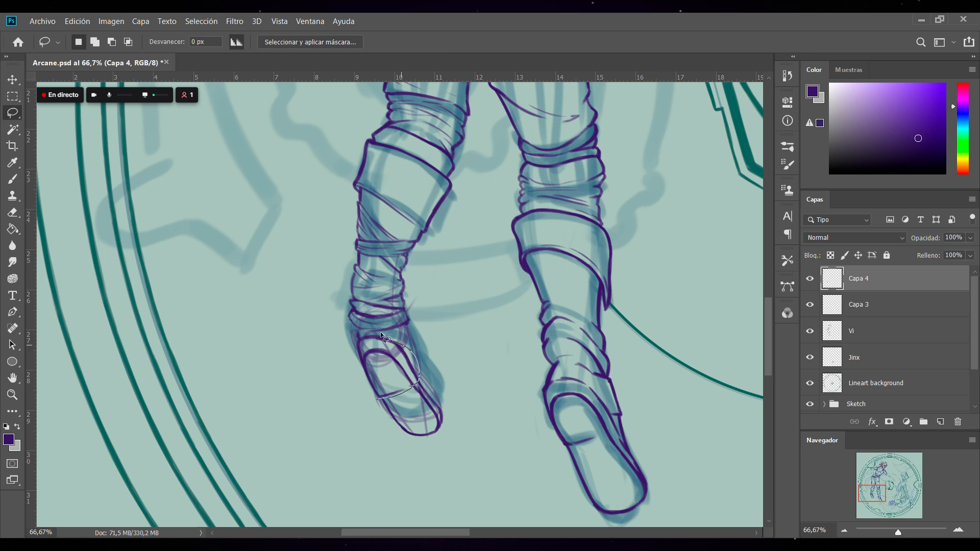
Lasso the heel part of the inked foot, scale it to 94.22% and deselect
mouse_move(381, 332)
left_mouse_down()
mouse_move(349, 406)
mouse_move(378, 400)
left_mouse_up()
key("ctrl+t")
left_click_drag(340, 327, 343, 332)
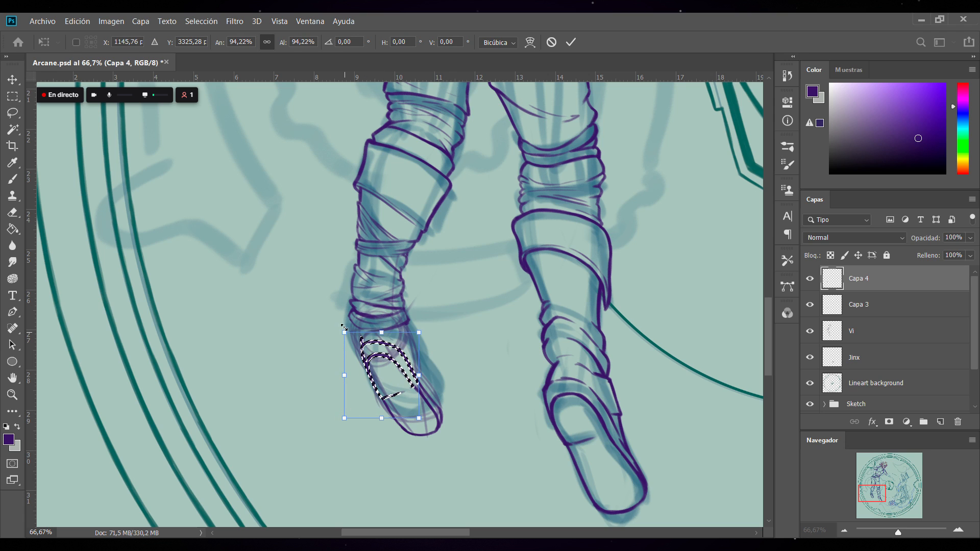
left_click(572, 45)
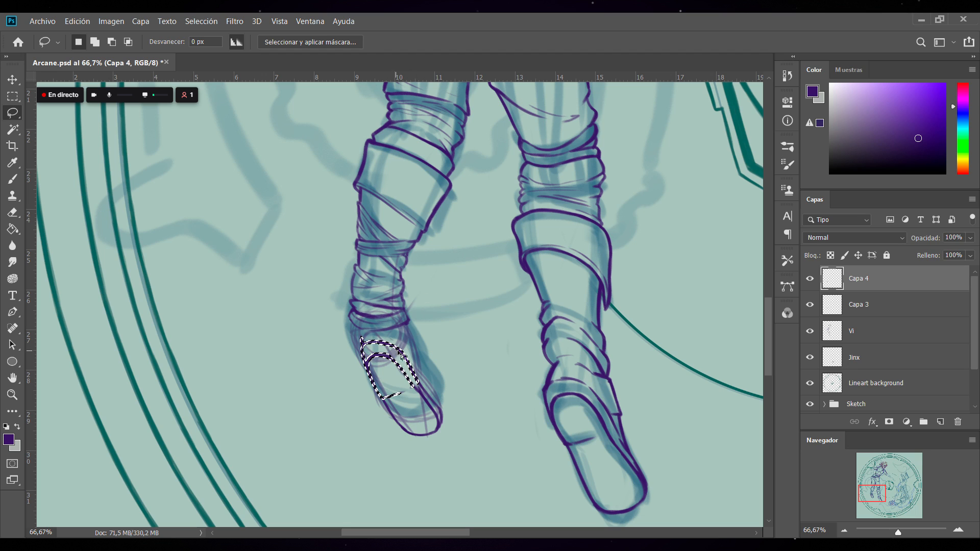
key("ctrl+d")
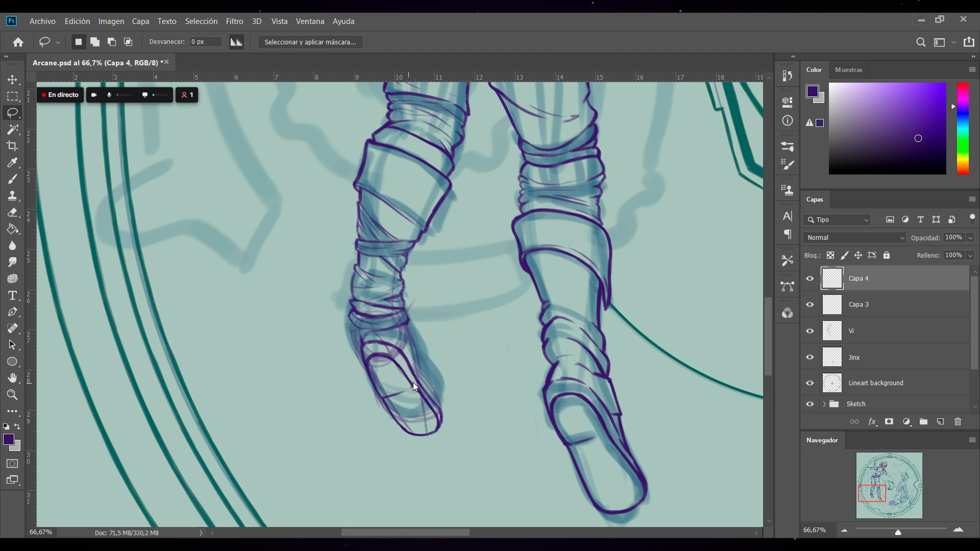
Move the whole inked foot slightly left under the ankle wraps and save the document
key("ctrl+t")
left_click_drag(425, 401, 421, 396)
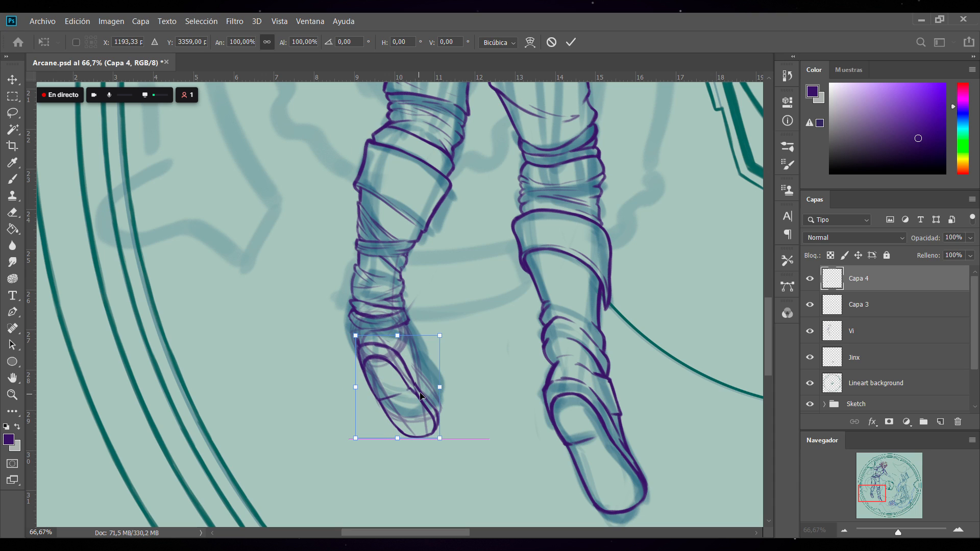
key("Return")
key("b")
key("ctrl+s")
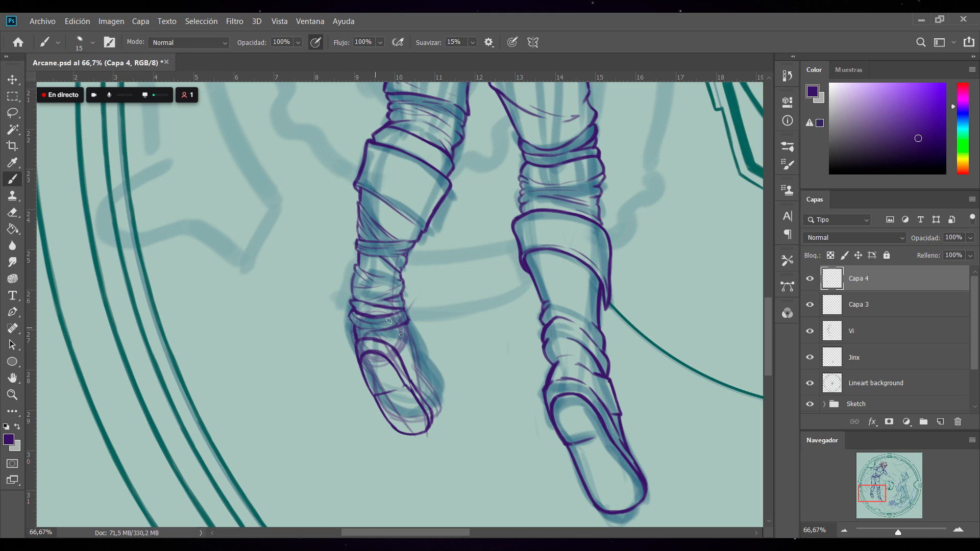
Ink the ankle's right edge and rework the heel curve and right-side contour of the left-hand foot with the Brush
left_click_drag(403, 325, 413, 362)
left_click_drag(409, 323, 412, 359)
key("ctrl+z")
mouse_move(356, 351)
left_mouse_down()
mouse_move(366, 340)
mouse_move(384, 345)
left_mouse_up()
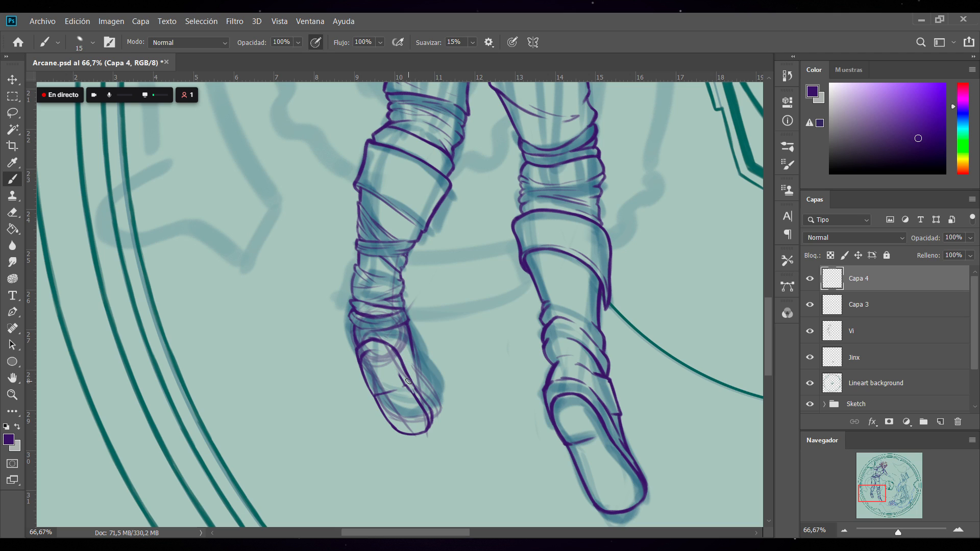
left_click_drag(381, 354, 411, 389)
left_click_drag(411, 371, 431, 416)
Undo the last foot strokes and redraw the heel curve and the inner sole edge of the left-hand foot
left_click(13, 112)
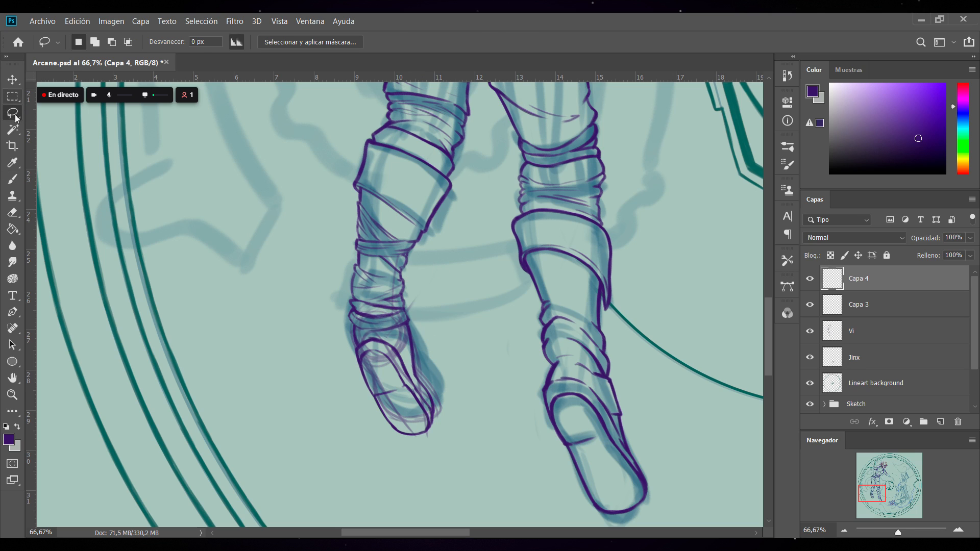
left_click(13, 179)
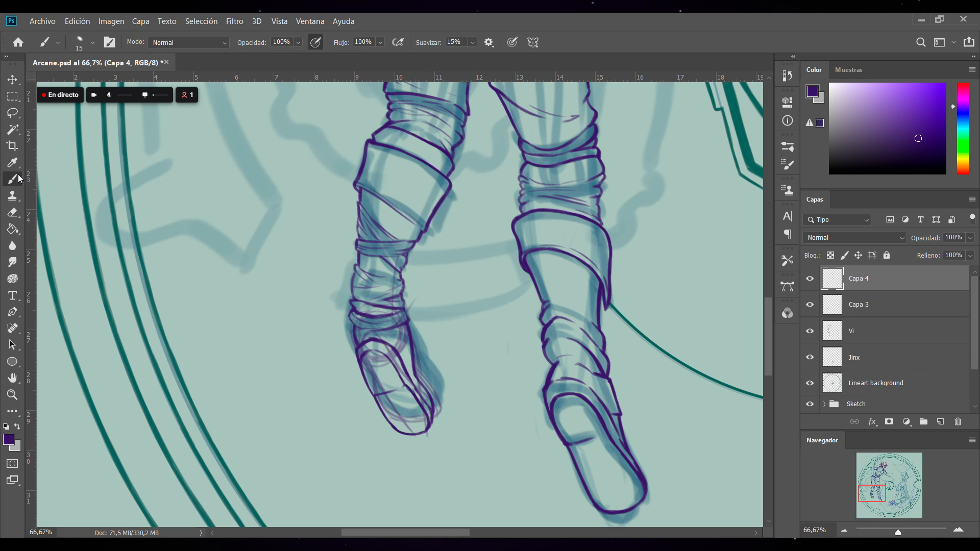
key("ctrl+z")
key("ctrl+z")
key("ctrl+z")
mouse_move(388, 341)
left_mouse_down()
mouse_move(385, 365)
mouse_move(406, 375)
mouse_move(408, 390)
mouse_move(413, 366)
mouse_move(400, 356)
mouse_move(419, 376)
left_mouse_up()
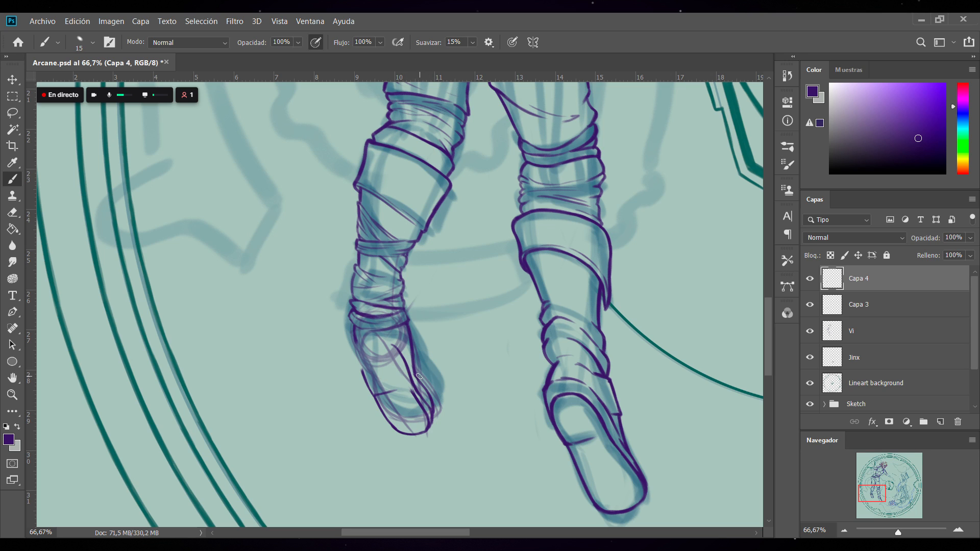
mouse_move(365, 343)
left_mouse_down()
mouse_move(364, 383)
mouse_move(360, 360)
mouse_move(402, 356)
mouse_move(360, 337)
mouse_move(401, 350)
mouse_move(413, 373)
left_mouse_up()
left_click_drag(396, 341, 414, 375)
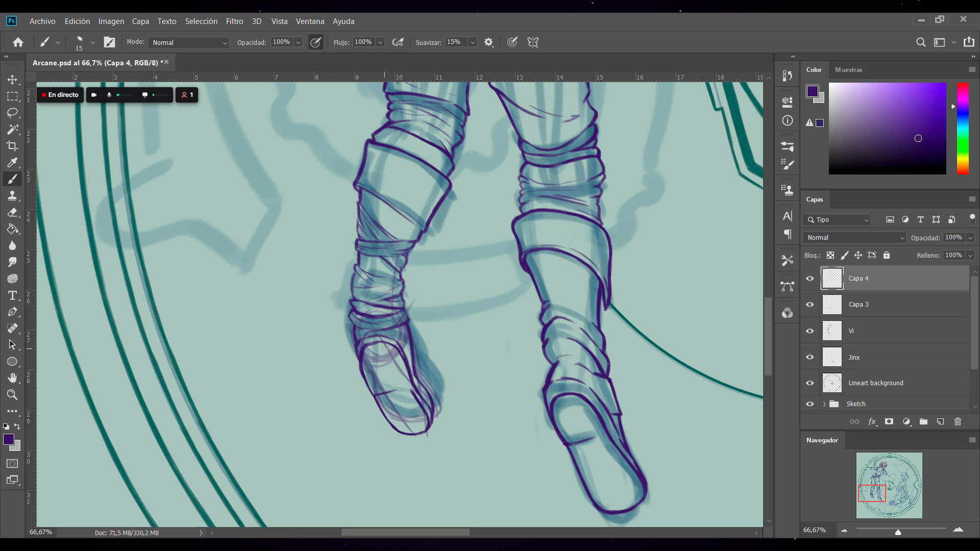
mouse_move(371, 343)
left_mouse_down()
mouse_move(393, 355)
mouse_move(379, 343)
mouse_move(389, 346)
mouse_move(407, 386)
left_mouse_up()
left_click_drag(382, 343, 404, 379)
left_click_drag(402, 376, 405, 386)
Lasso the redrawn heel section, scale it to 85.90%, rotate it 1.42°, move it up toward the ankle and deselect
key("l")
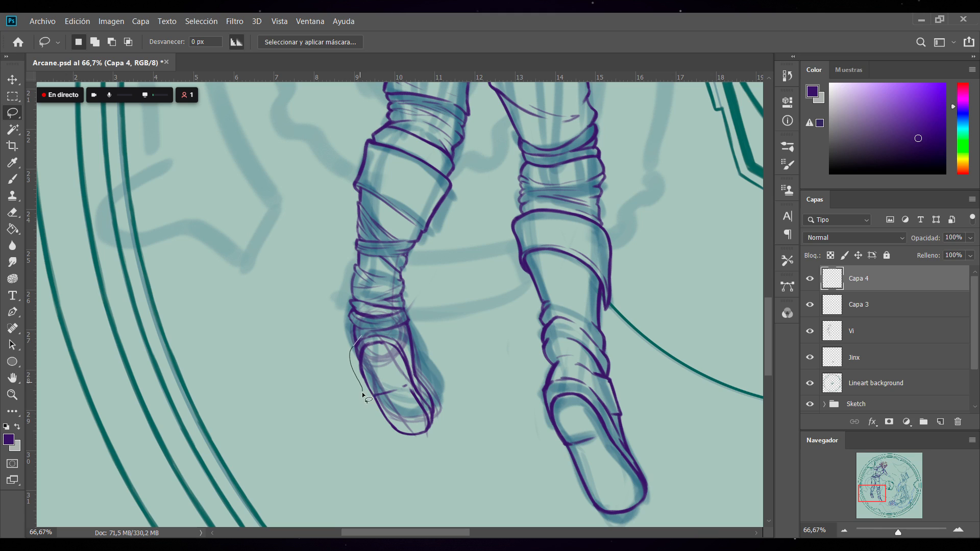
mouse_move(408, 391)
left_mouse_down()
mouse_move(412, 374)
mouse_move(382, 331)
mouse_move(360, 336)
mouse_move(407, 332)
left_mouse_up()
key("ctrl+t")
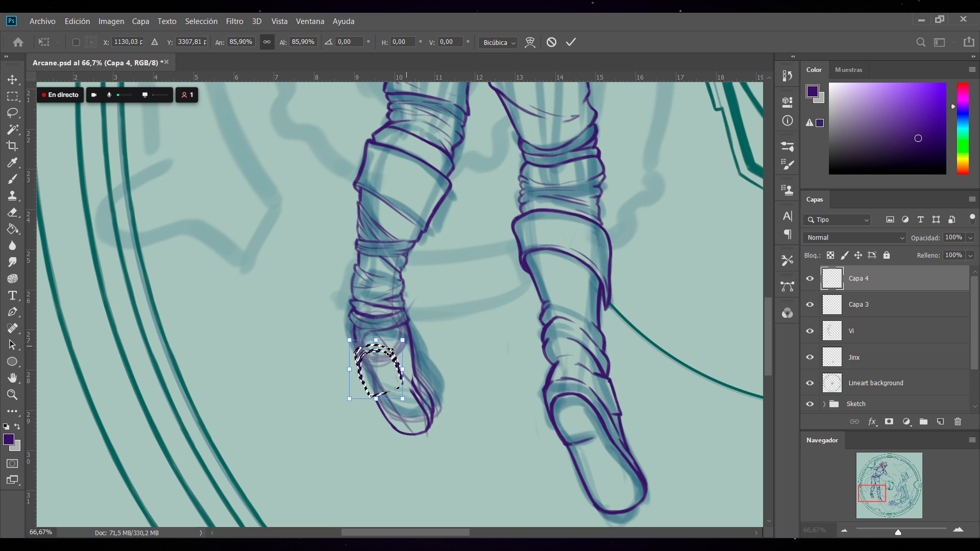
left_click_drag(384, 364, 427, 356)
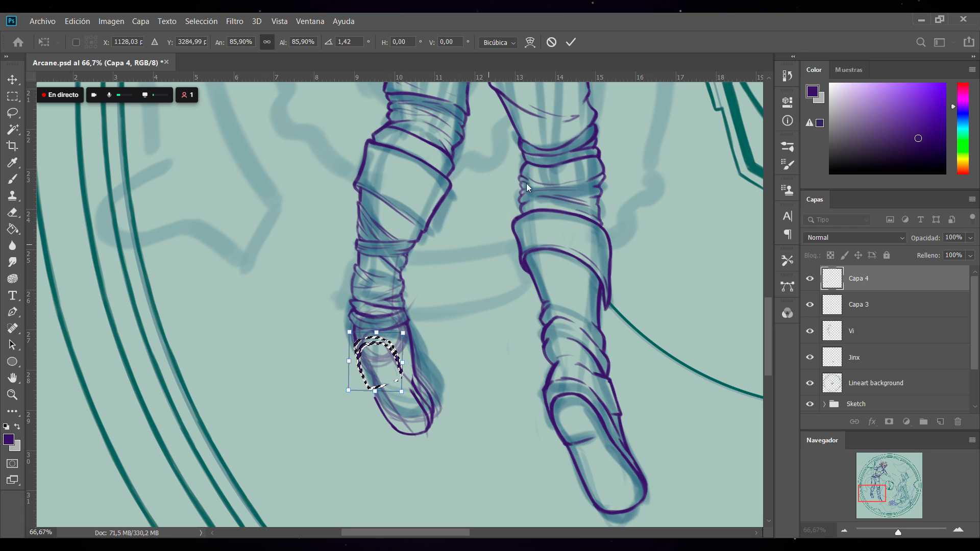
left_click(572, 45)
left_click(12, 179)
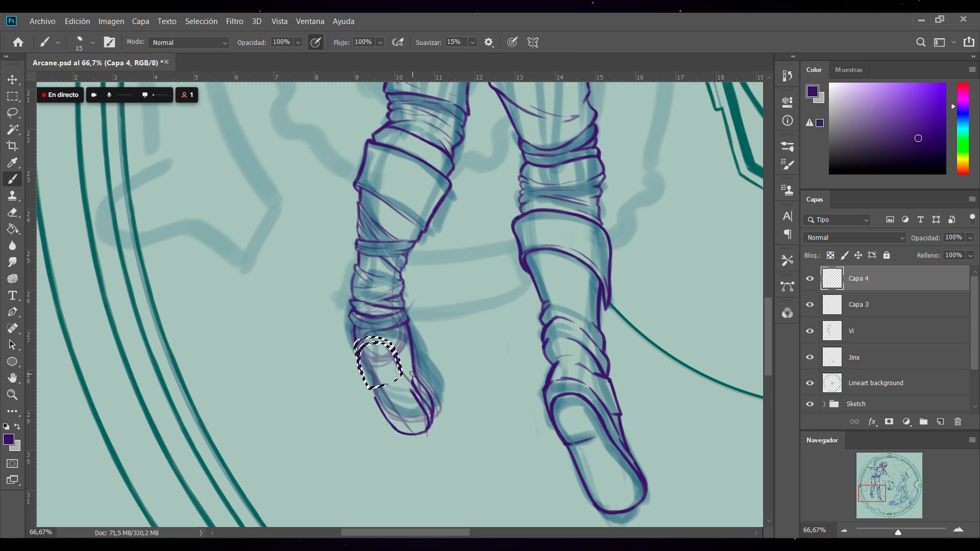
key("ctrl+d")
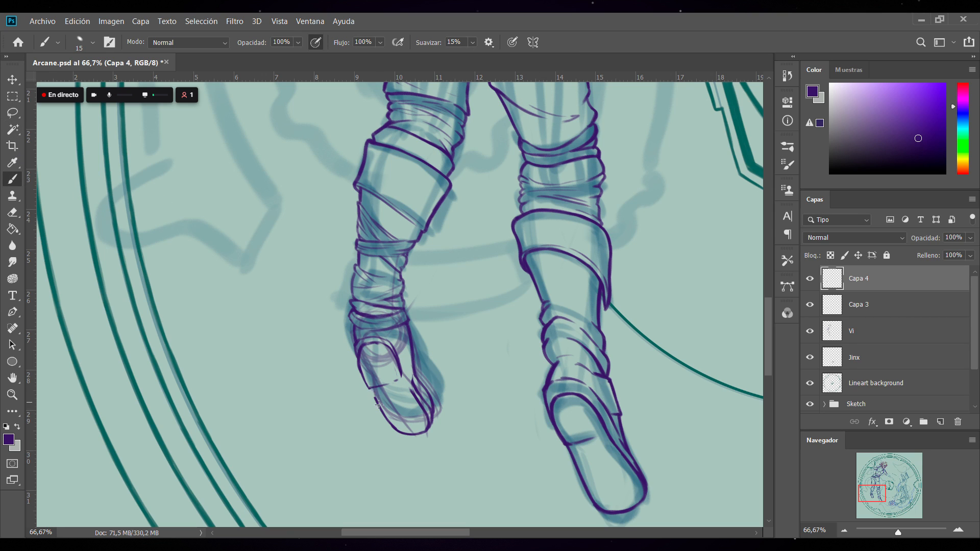
Ink the sides of the left-hand foot to reconnect the heel section with the toe
mouse_move(379, 404)
left_mouse_down()
mouse_move(370, 389)
mouse_move(420, 403)
left_mouse_up()
mouse_move(401, 376)
left_mouse_down()
mouse_move(425, 411)
mouse_move(421, 424)
left_mouse_up()
left_click_drag(392, 343, 422, 398)
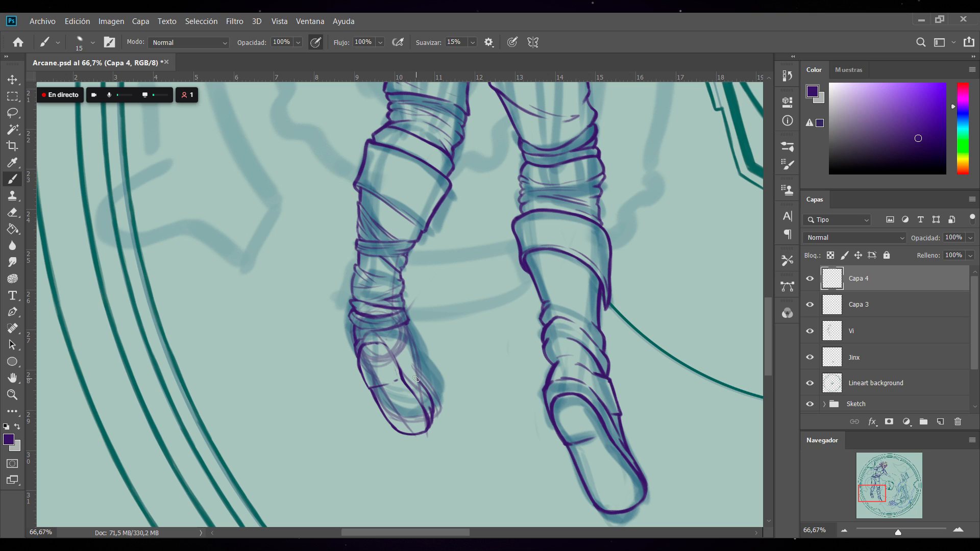
Delete the Capa 3 construction layer and make Capa 4 the active layer
left_click(893, 309)
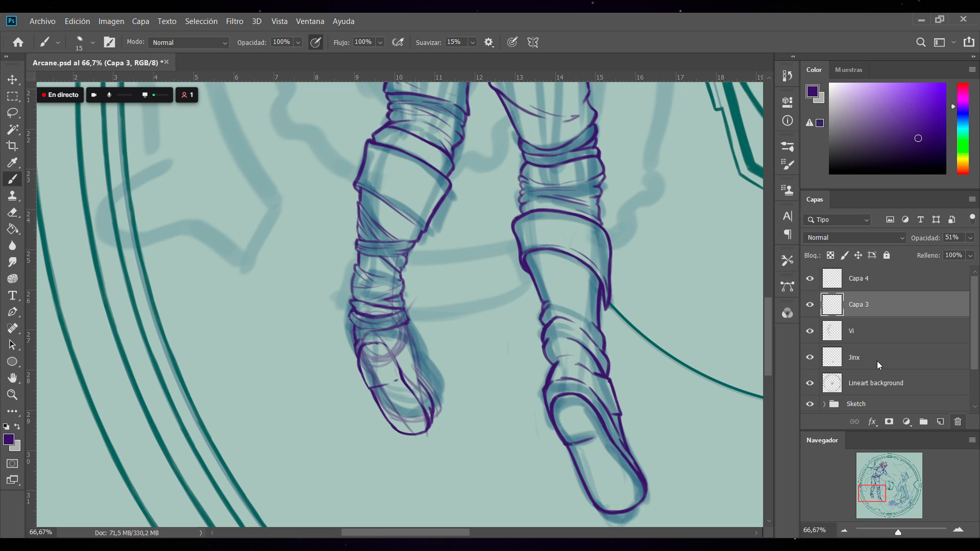
key("Delete")
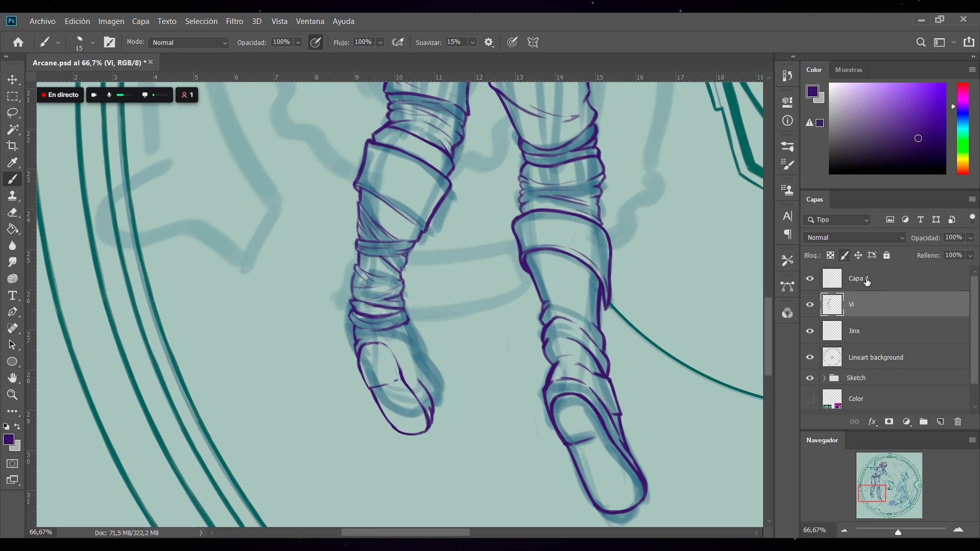
left_click(845, 280)
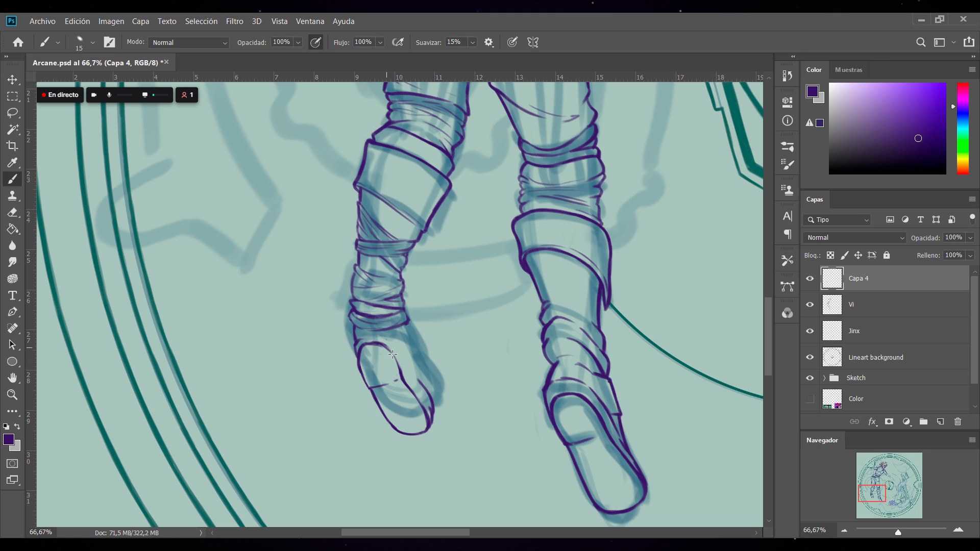
Undo the latest foot strokes and re-ink the right side of the shoe with a double edge running up to the ankle
mouse_move(400, 369)
left_mouse_down()
mouse_move(385, 346)
mouse_move(432, 410)
left_mouse_up()
key("ctrl+z")
key("ctrl+z")
key("ctrl+z")
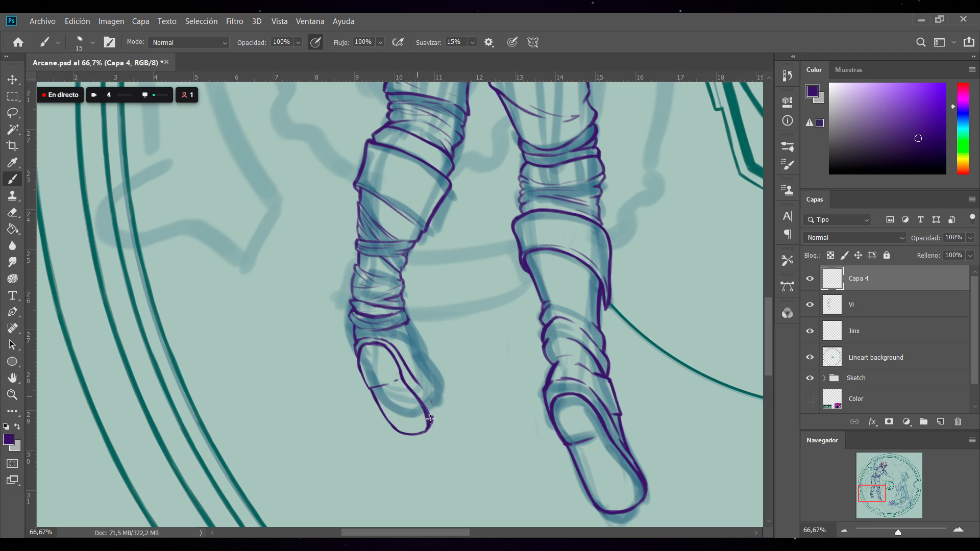
left_click_drag(408, 377, 433, 422)
left_click_drag(413, 363, 436, 409)
left_click_drag(405, 325, 417, 367)
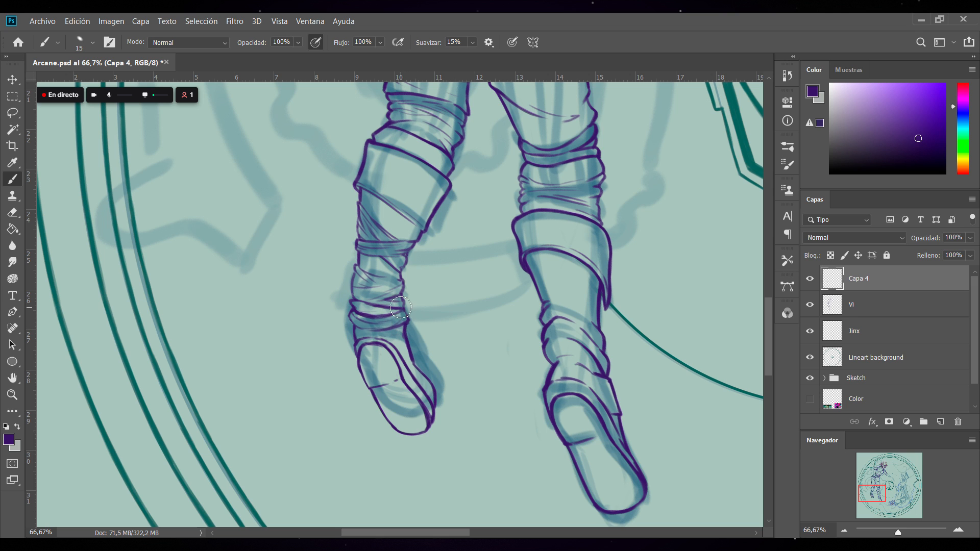
Lasso the inked left-hand foot on Capa 4, delete it and clear the selection
left_click(844, 531)
left_click(844, 531)
left_click(844, 531)
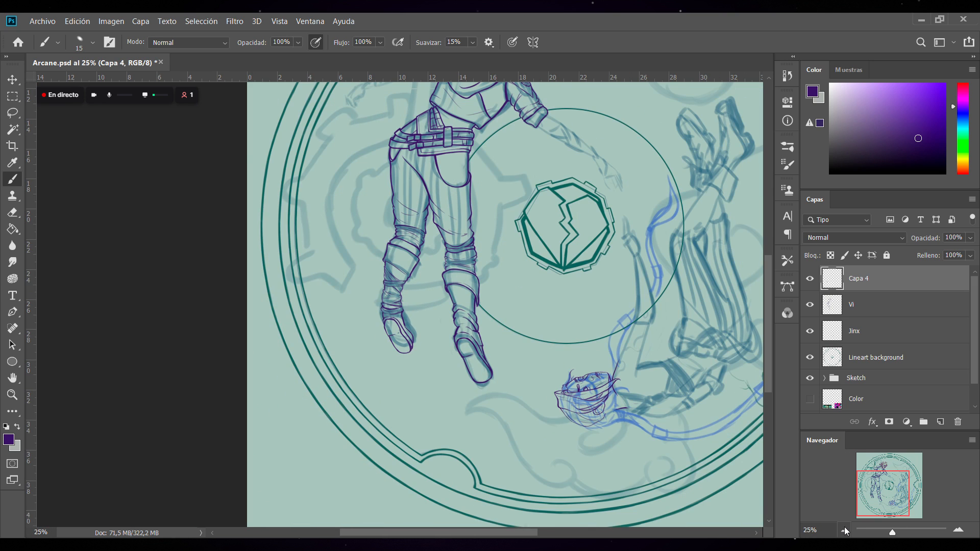
left_click(843, 530)
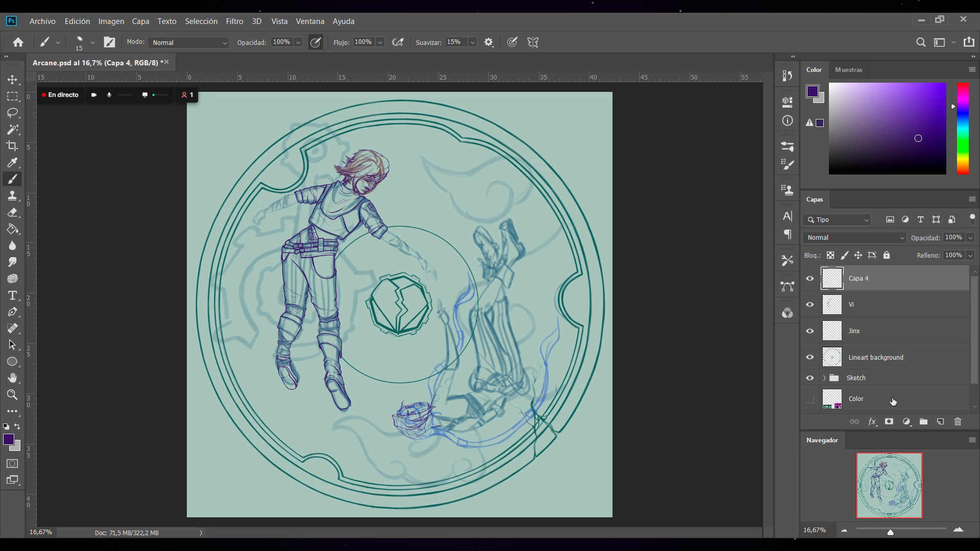
left_click(958, 530)
left_click(958, 529)
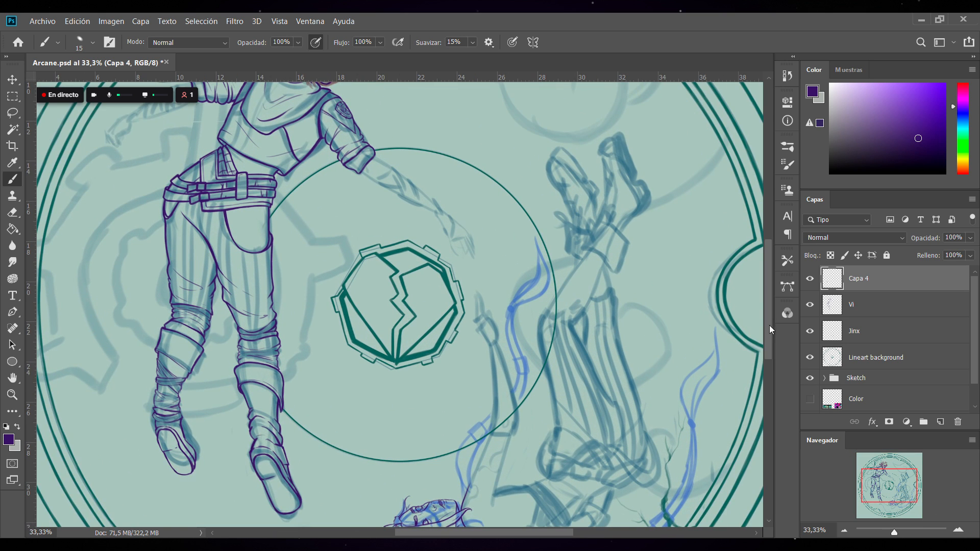
scroll(771, 329, "down", 3)
left_click_drag(529, 534, 486, 525)
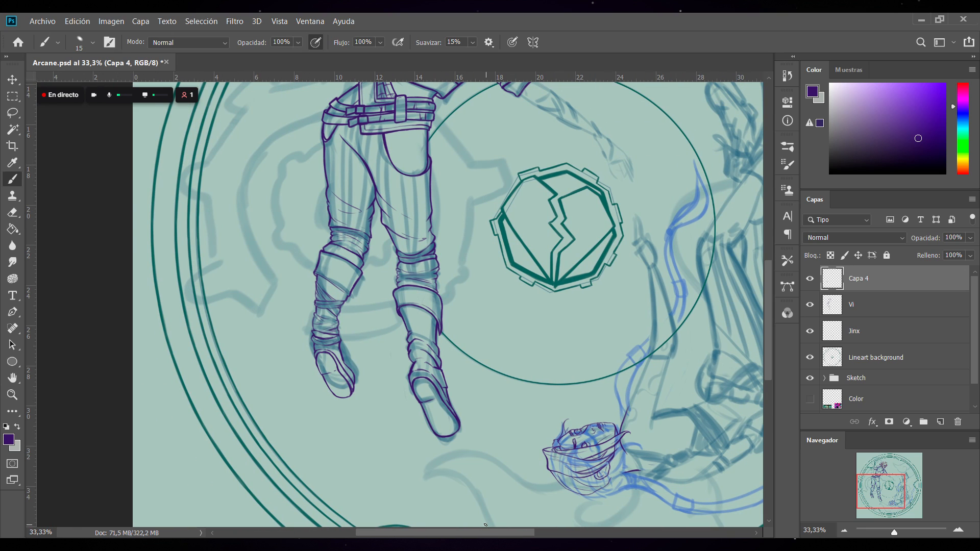
left_click(13, 114)
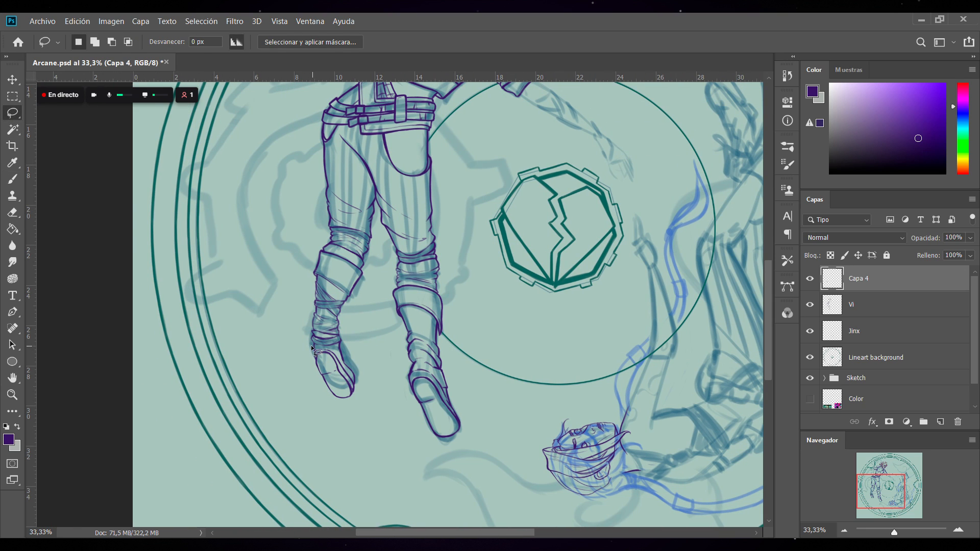
mouse_move(316, 350)
left_mouse_down()
mouse_move(368, 372)
mouse_move(335, 414)
mouse_move(309, 355)
left_mouse_up()
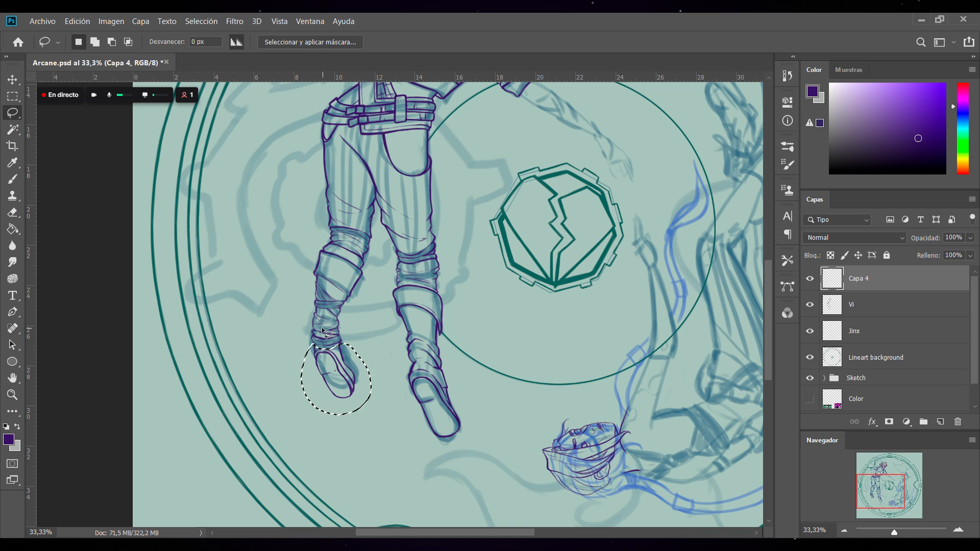
key("Delete")
key("ctrl+d")
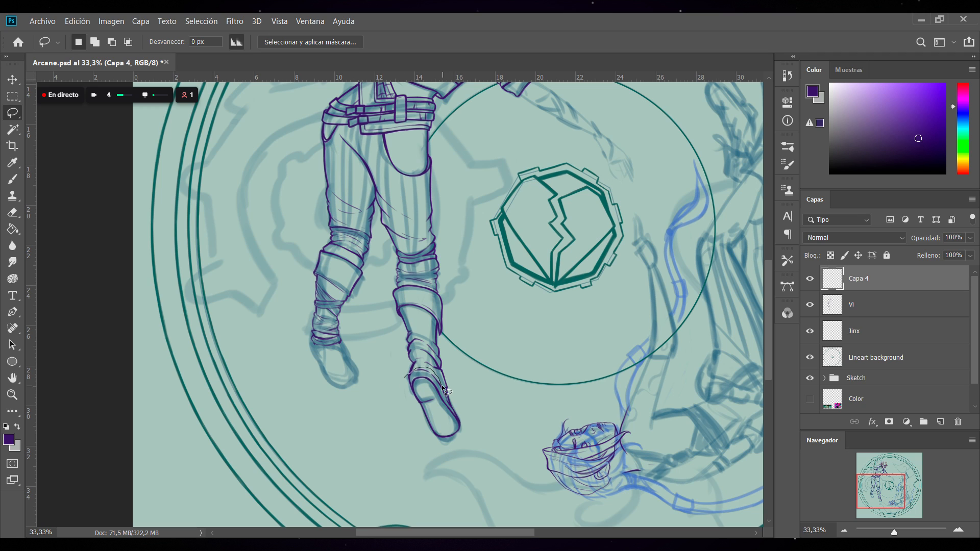
Duplicate the inked right-hand foot onto a new layer and move the copy over the sketched left-hand foot
left_click_drag(456, 461, 406, 379)
key("ctrl+c")
key("ctrl+v")
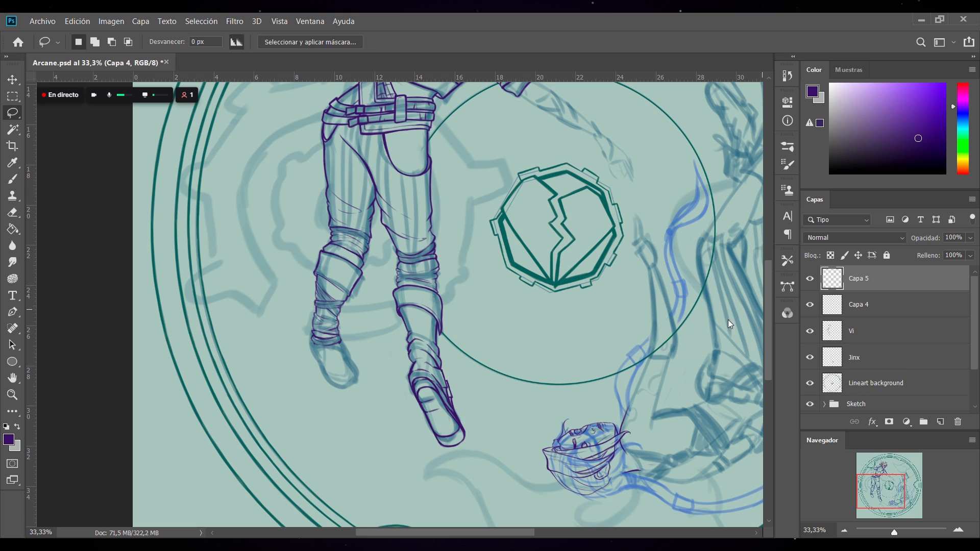
key("ctrl+t")
left_click_drag(450, 414, 352, 383)
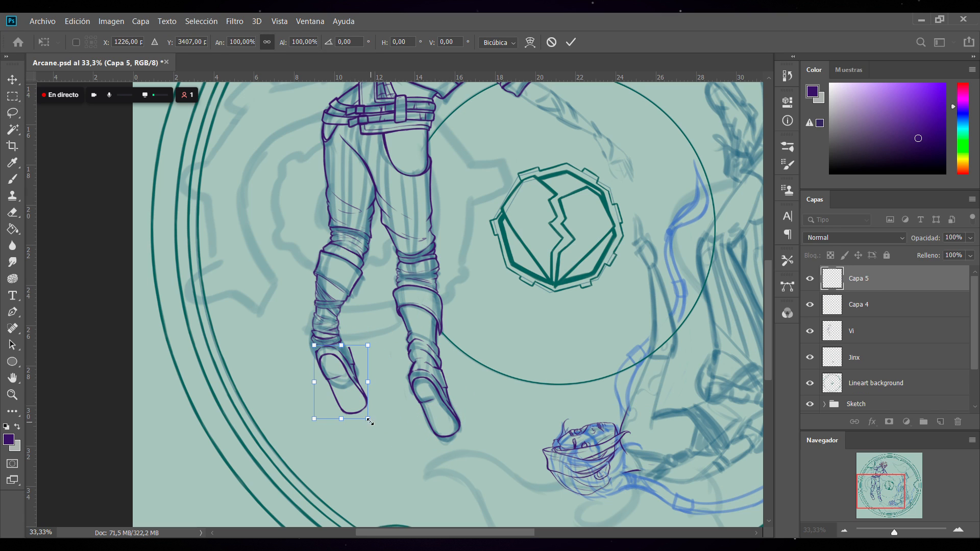
Scale the copied foot down to about 83%, then rotate and skew it to fit the left-hand foot sketch
left_click_drag(368, 419, 360, 406)
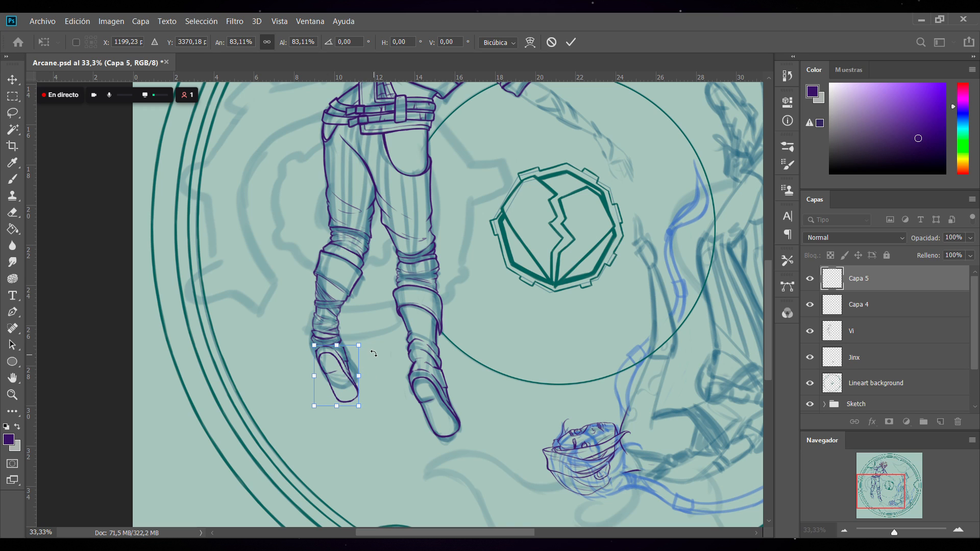
left_click_drag(374, 357, 380, 356)
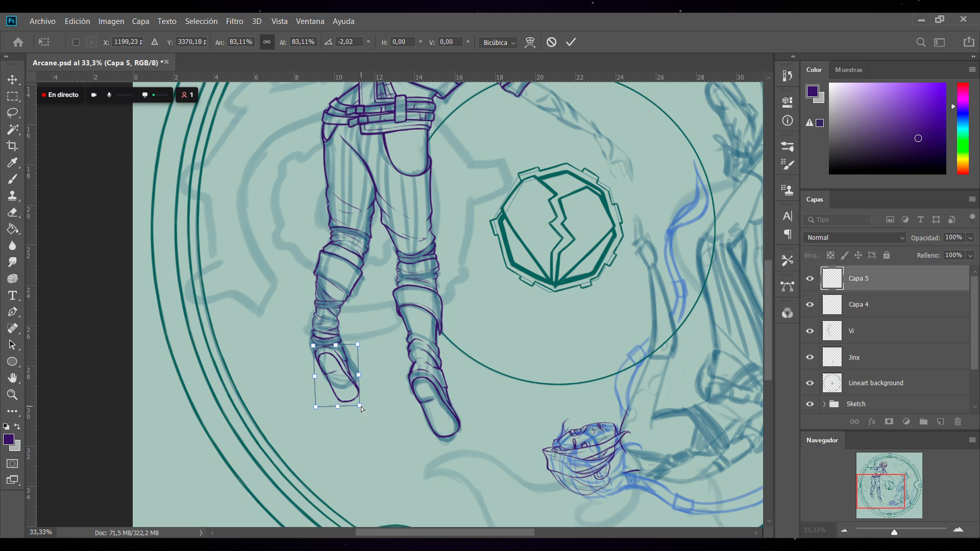
left_click_drag(360, 407, 361, 403)
left_click_drag(361, 406, 365, 403)
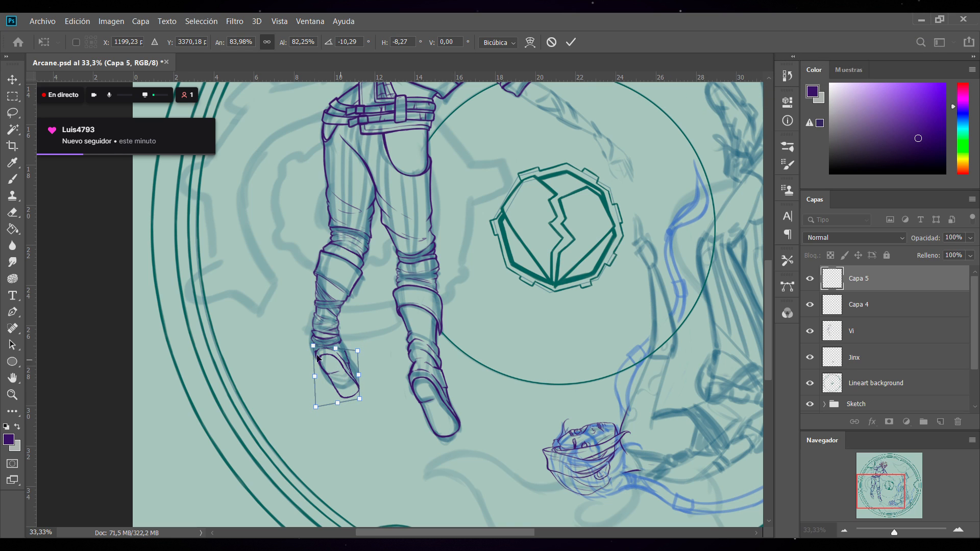
left_click_drag(317, 358, 308, 345)
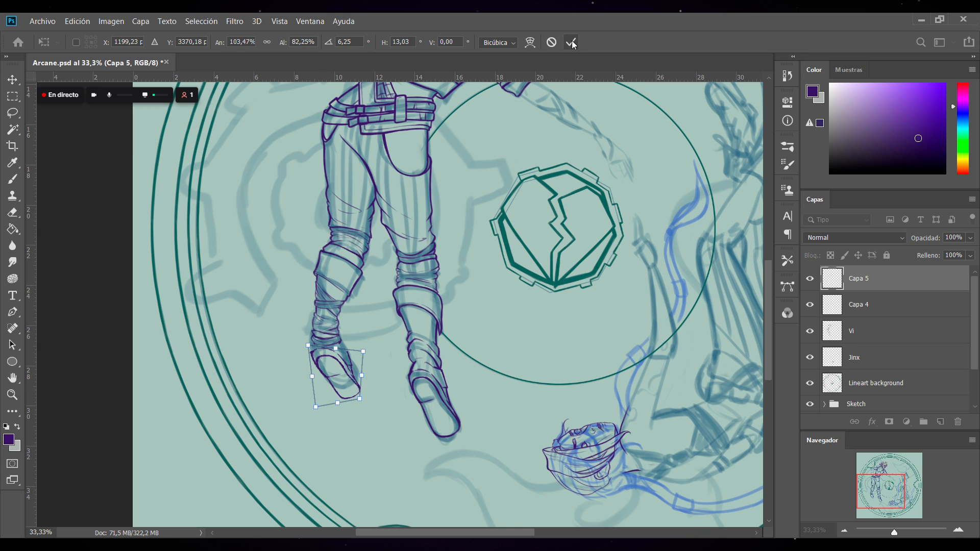
key("Return")
Transform the copied foot again, scaling it to 92.78% and rotating it 8.32° below the left-hand ankle
key("l")
key("ctrl+t")
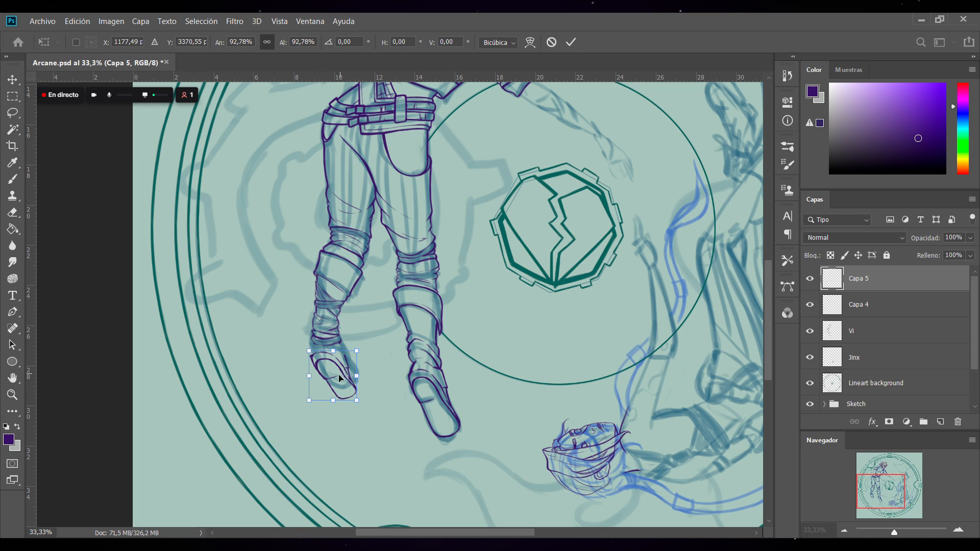
left_click_drag(335, 373, 365, 359)
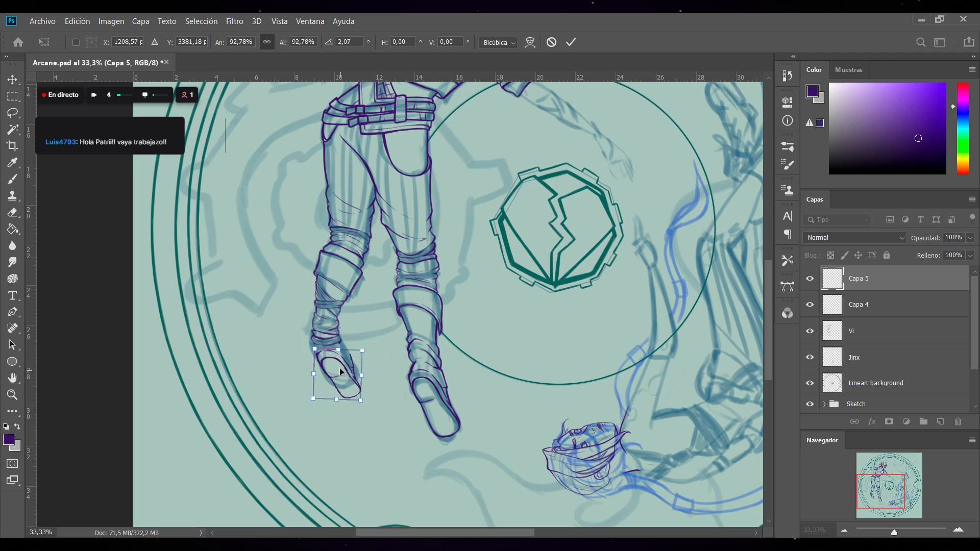
left_click_drag(349, 376, 377, 365)
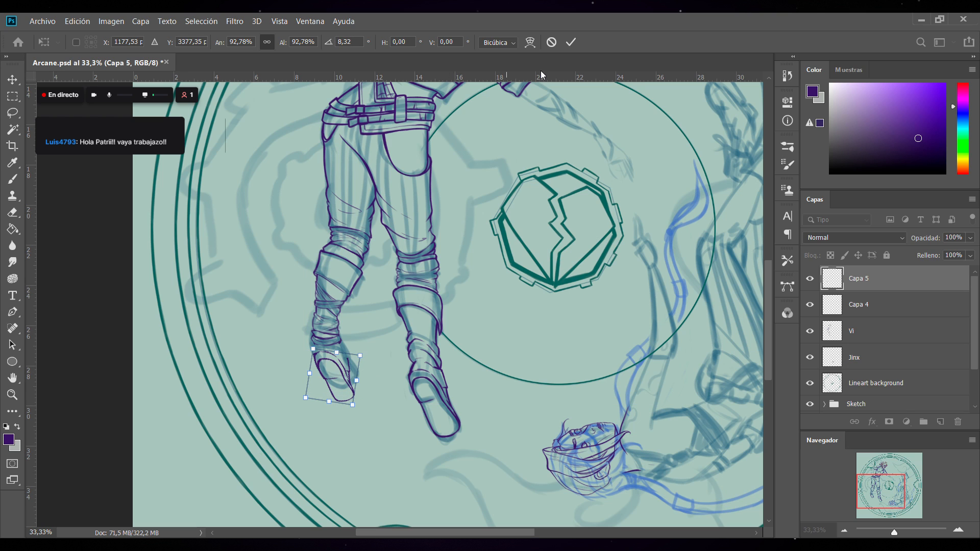
left_click(570, 43)
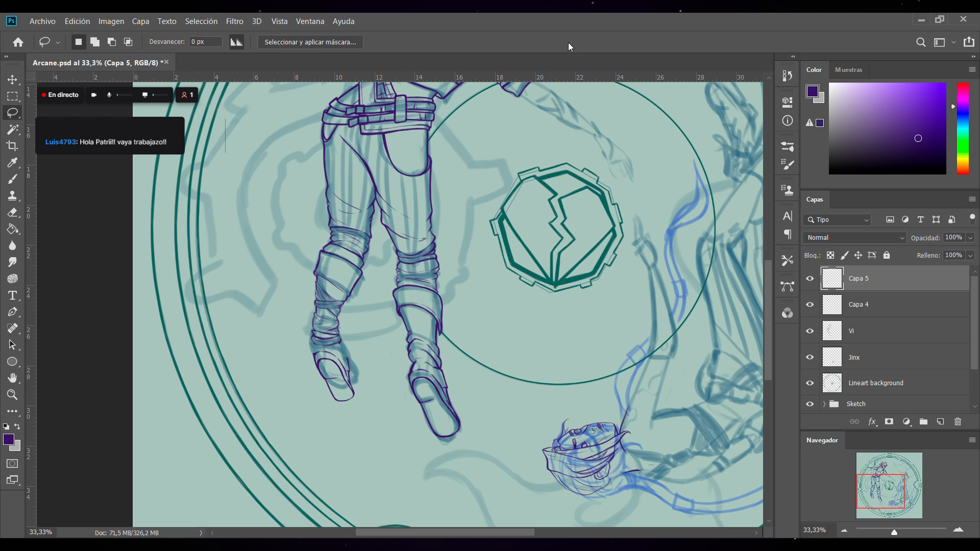
Delete the Capa 5 layer holding the copied foot and save the document
key("Delete")
key("ctrl+s")
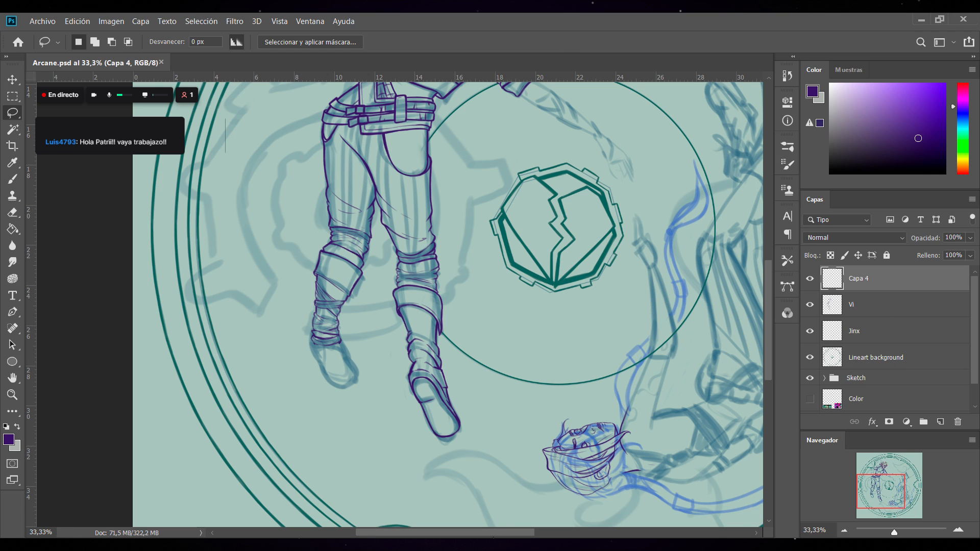
Hide the Sketch group to examine the character's line art on its own
scroll(513, 520, "right", 5)
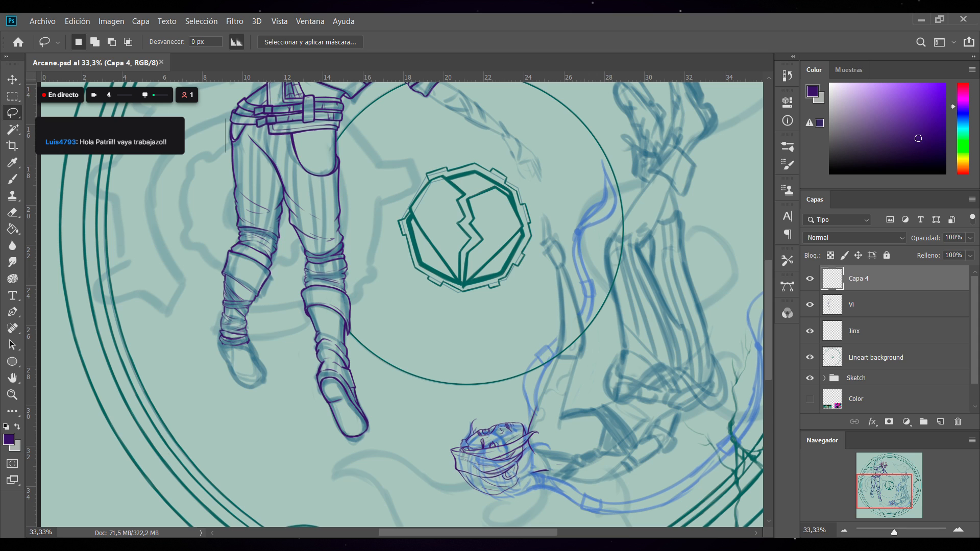
mouse_move(481, 533)
left_mouse_down()
mouse_move(511, 534)
mouse_move(479, 534)
left_mouse_up()
left_click_drag(772, 305, 772, 249)
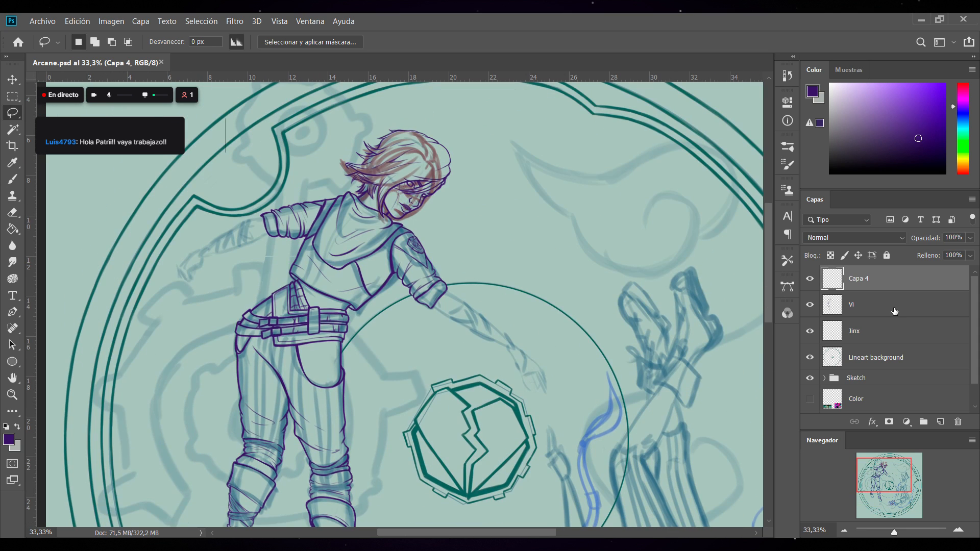
left_click(810, 378)
mouse_move(768, 312)
left_mouse_down()
mouse_move(769, 348)
mouse_move(769, 318)
left_mouse_up()
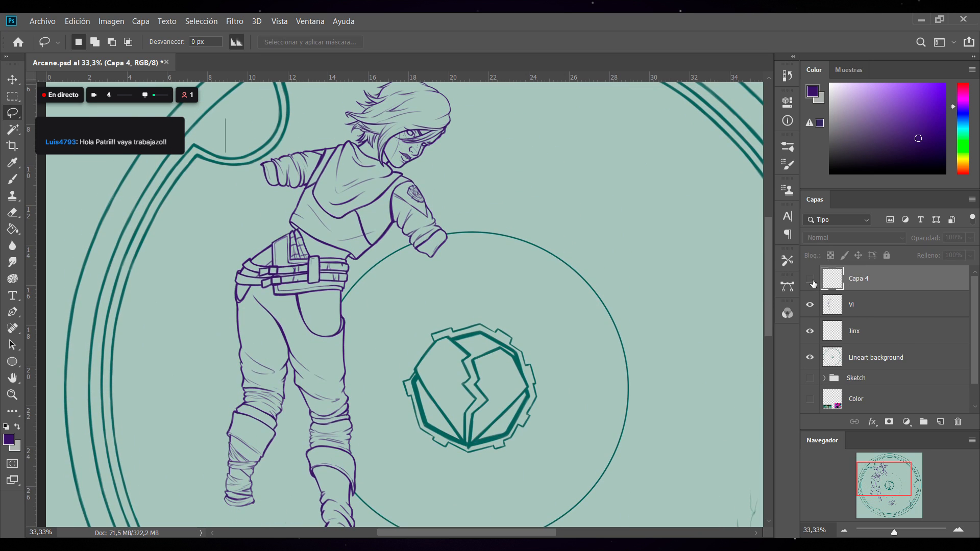
Show the sketch again and set up a fresh layer above Vi in place of Capa 4
key("ctrl+a")
key("ctrl+z")
key("ctrl+z")
key("ctrl+z")
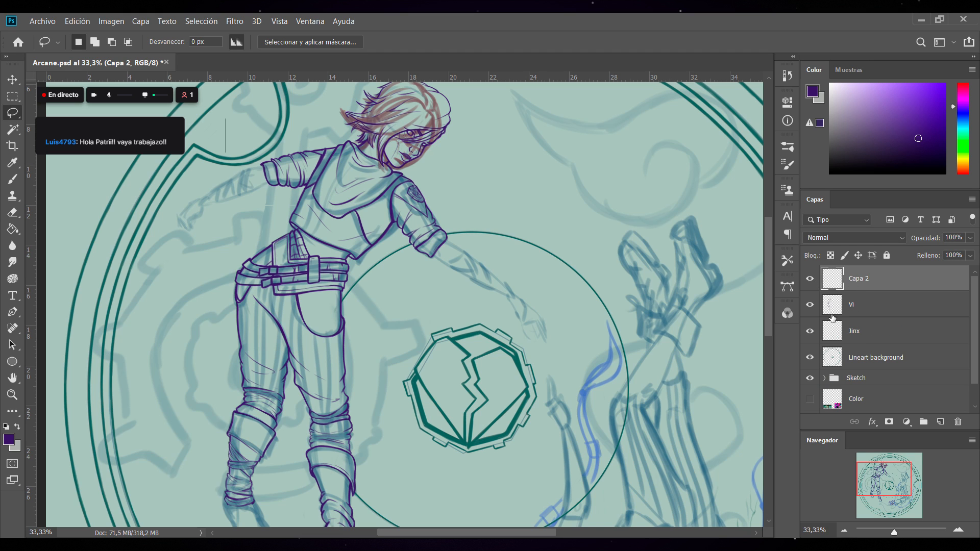
Expand the Sketch group to inspect its layers and make Capa 2 the active layer again
left_click(878, 377)
scroll(975, 340, "down", 1)
scroll(976, 340, "down", 1)
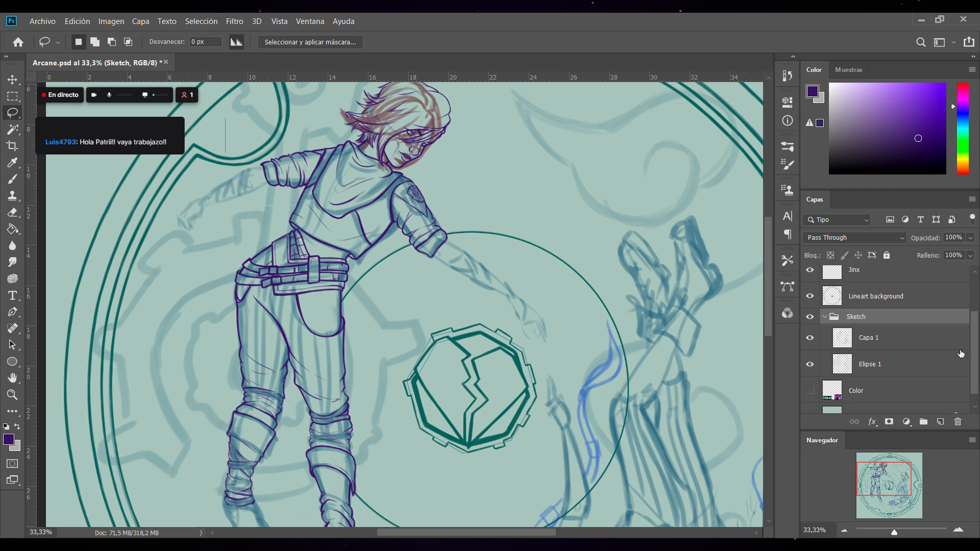
left_click(816, 339)
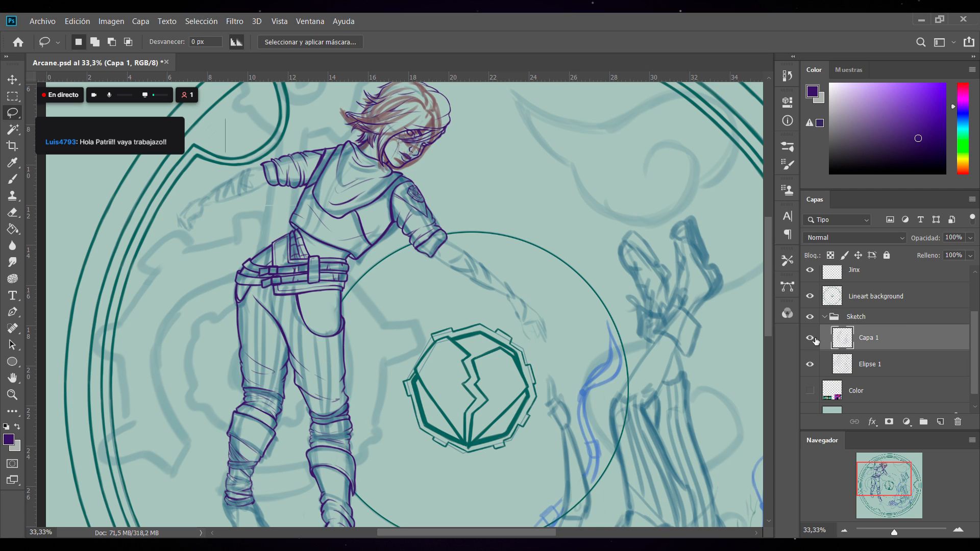
left_click(930, 276)
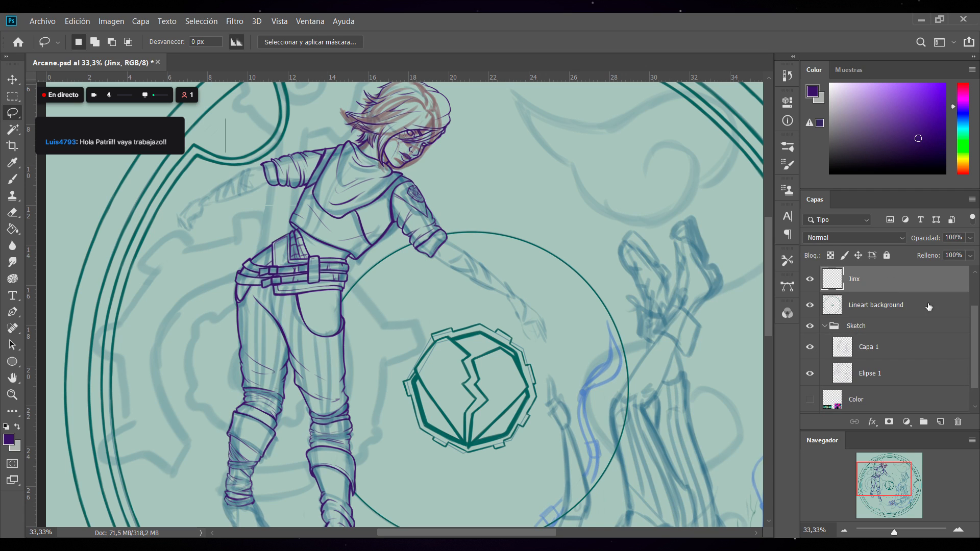
key("ctrl+shift+alt+n")
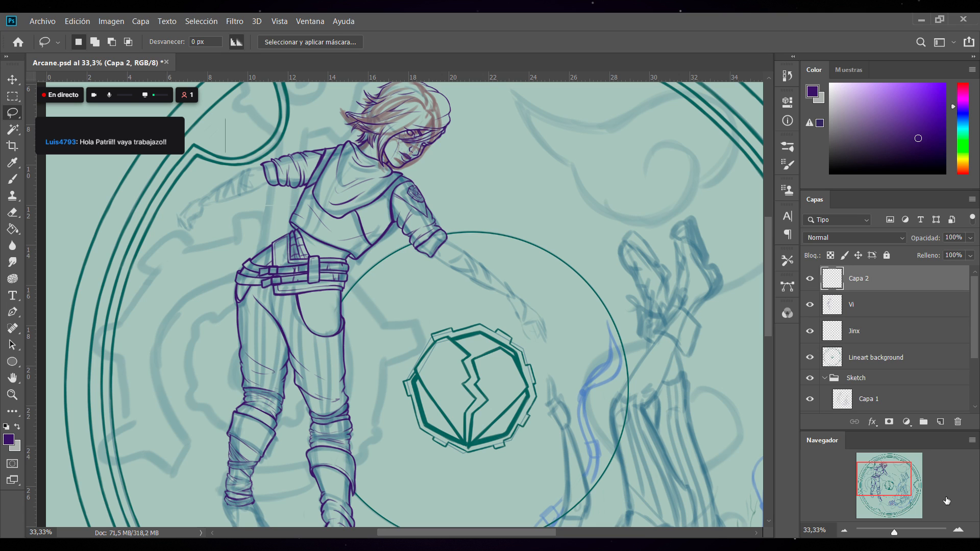
Brush thin vertical stripe lines down the left-hand trouser leg from the belt to the knee on Capa 2
left_click(958, 530)
key("b")
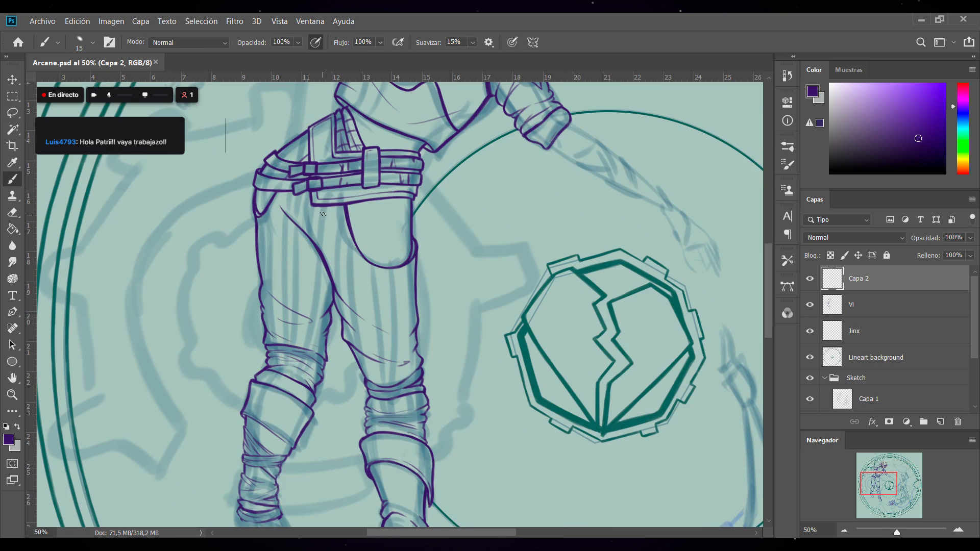
left_click_drag(288, 193, 294, 218)
left_click_drag(300, 193, 303, 230)
left_click_drag(313, 206, 316, 231)
left_click_drag(327, 225, 325, 255)
left_click_drag(291, 222, 308, 322)
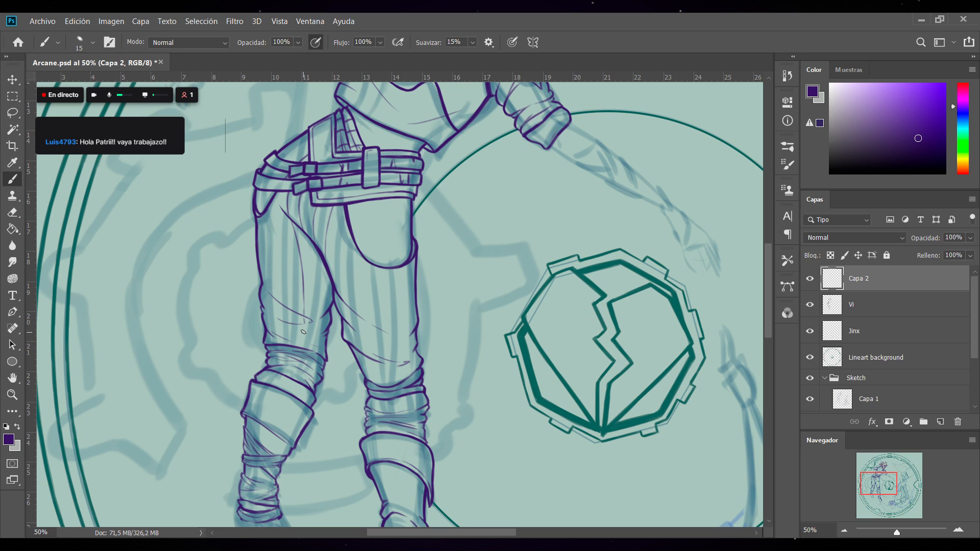
left_click_drag(318, 255, 324, 295)
left_click_drag(319, 254, 321, 356)
left_click_drag(279, 202, 287, 290)
mouse_move(268, 225)
left_mouse_down()
mouse_move(293, 342)
mouse_move(280, 350)
left_mouse_up()
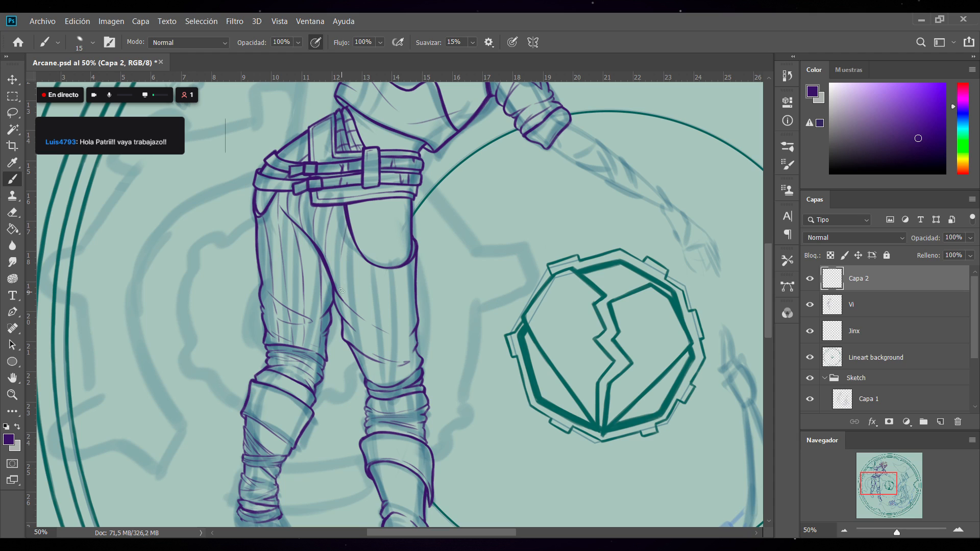
Ink matching vertical stripes down the right-hand trouser leg to the knee wraps and save the document
left_click_drag(342, 238, 346, 304)
mouse_move(360, 251)
left_mouse_down()
mouse_move(370, 360)
mouse_move(385, 393)
left_mouse_up()
mouse_move(376, 269)
left_mouse_down()
mouse_move(387, 357)
mouse_move(405, 336)
mouse_move(396, 388)
left_mouse_up()
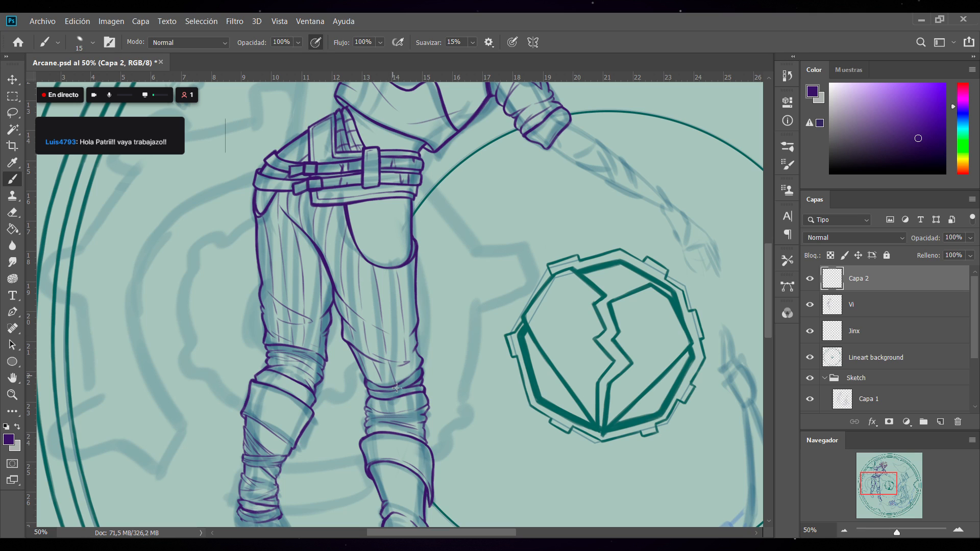
key("ctrl+z")
left_click_drag(411, 259, 416, 362)
key("ctrl+s")
Toggle the trouser-stripe layer off and on to compare, and set its opacity to 84%
left_click_drag(770, 267, 775, 214)
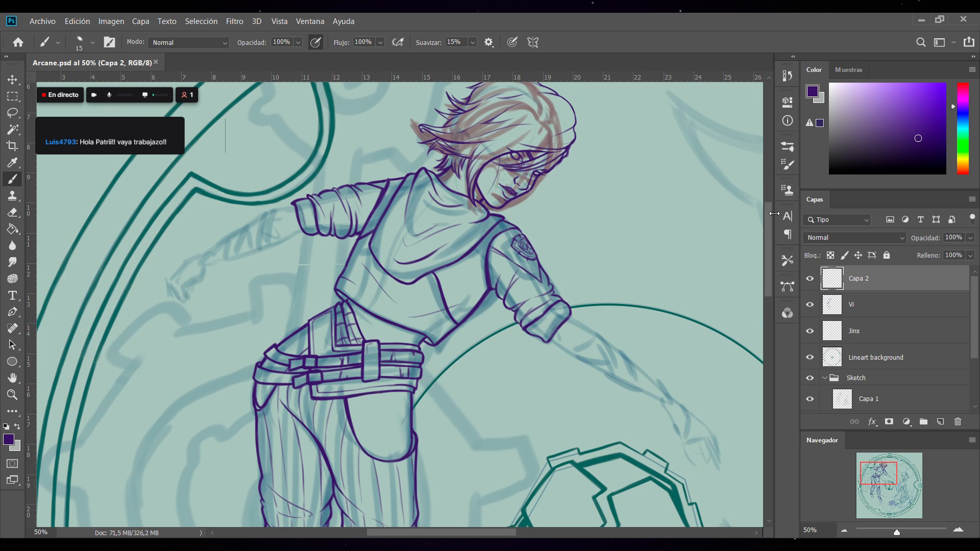
left_click(810, 280)
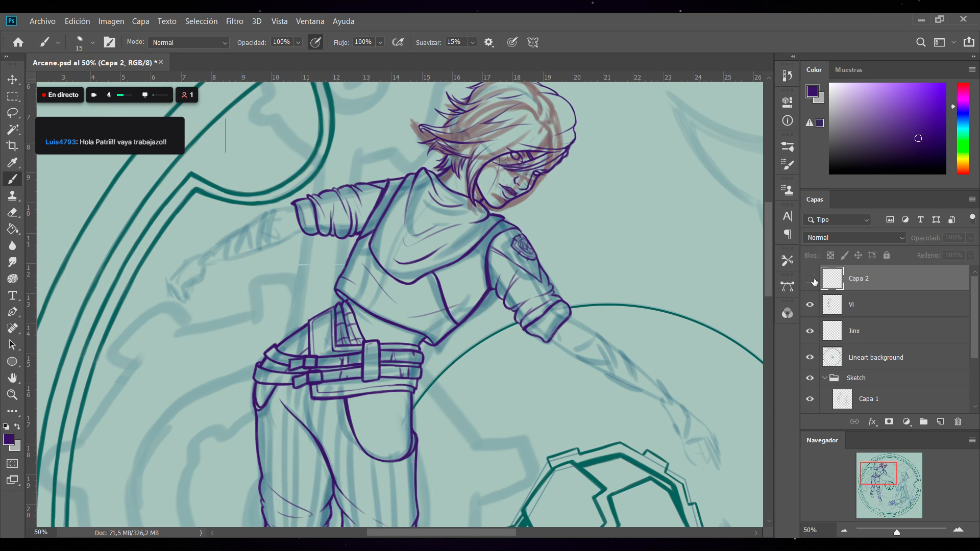
left_click(810, 279)
left_click_drag(970, 238, 959, 239)
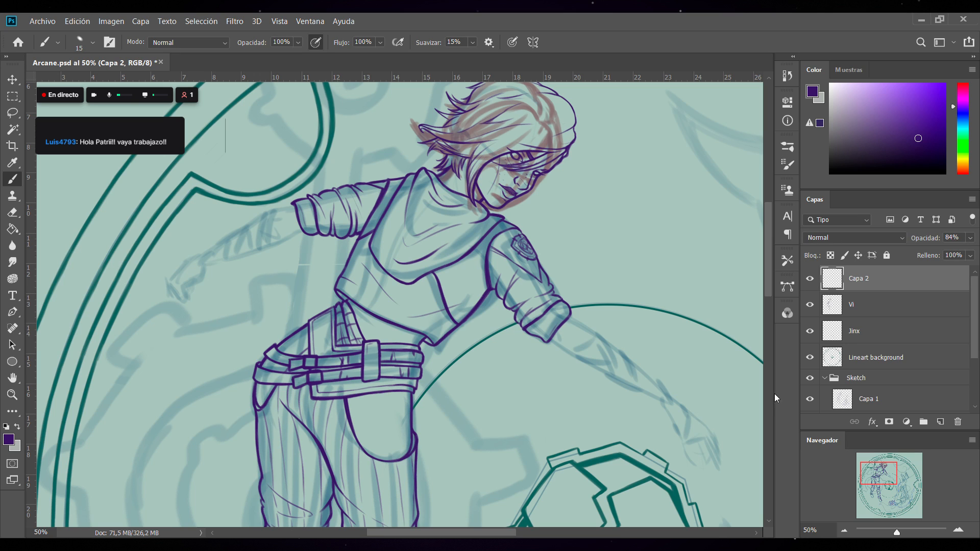
key("ctrl+z")
Ink the upper and lower contours of the left-hand forearm from the rolled sleeve to the wrist
mouse_move(295, 204)
left_mouse_down()
mouse_move(276, 208)
mouse_move(293, 235)
left_mouse_up()
mouse_move(192, 256)
left_mouse_down()
mouse_move(276, 208)
mouse_move(230, 235)
mouse_move(256, 221)
left_mouse_up()
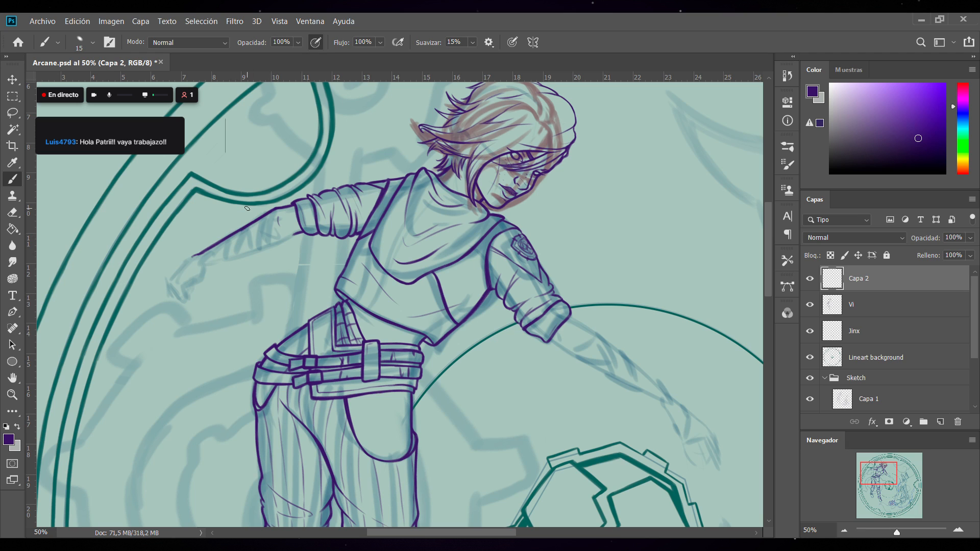
left_click_drag(253, 226, 234, 236)
mouse_move(202, 268)
left_mouse_down()
mouse_move(296, 233)
mouse_move(252, 253)
mouse_move(274, 243)
left_mouse_up()
scroll(289, 216, "up", 3)
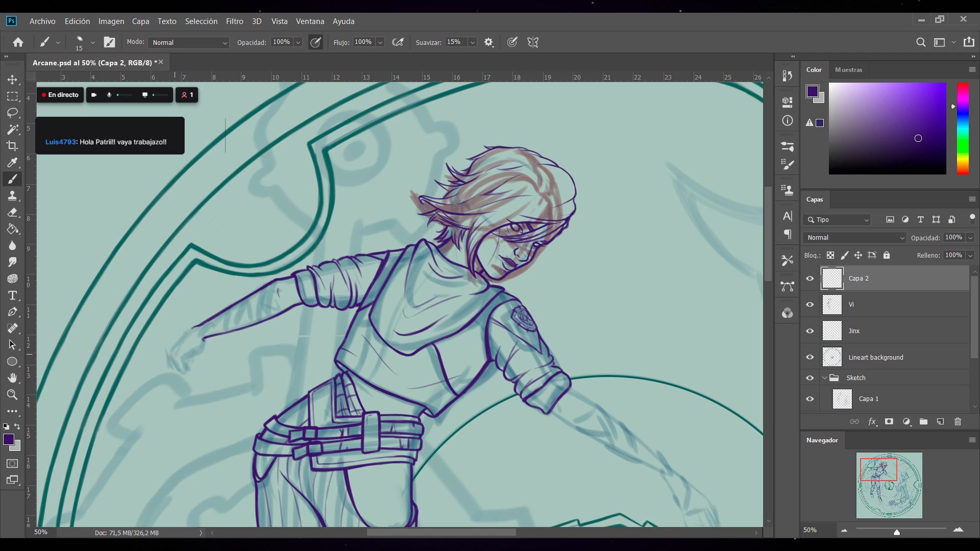
Ink the wrist, knuckles and curled fingers of the left-hand hand and save the document
mouse_move(198, 325)
left_mouse_down()
mouse_move(169, 351)
mouse_move(169, 365)
mouse_move(170, 349)
mouse_move(196, 357)
mouse_move(202, 343)
left_mouse_up()
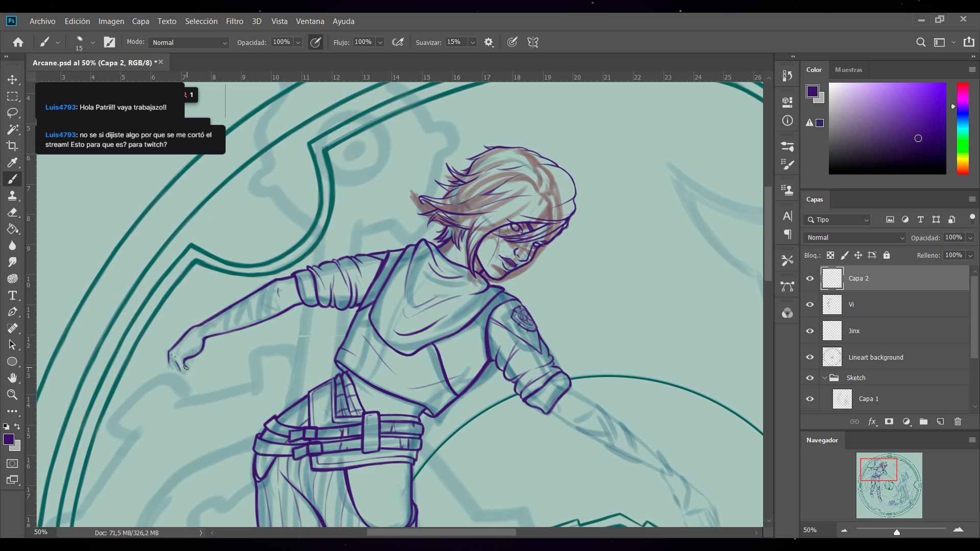
left_click_drag(182, 366, 190, 360)
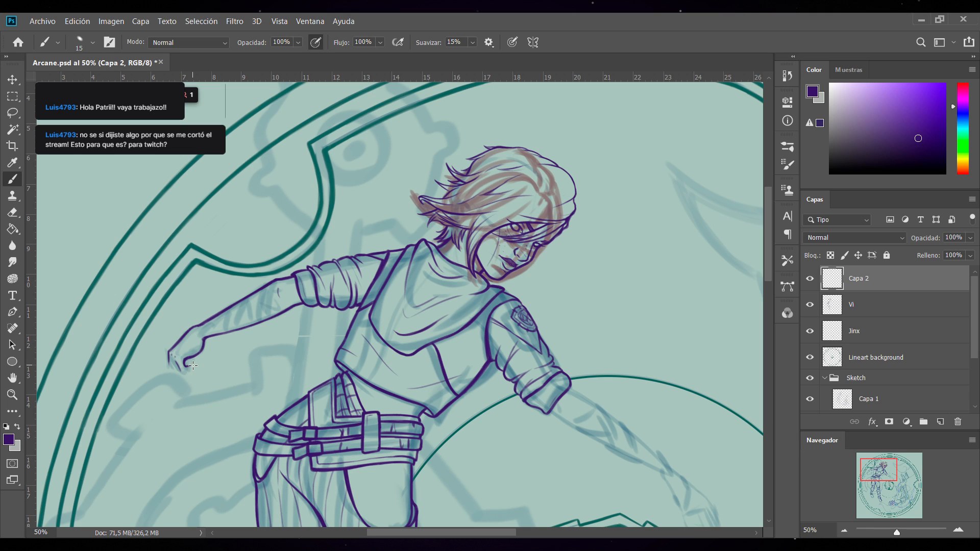
left_click_drag(184, 366, 180, 373)
left_click_drag(185, 332, 168, 355)
left_click(843, 529)
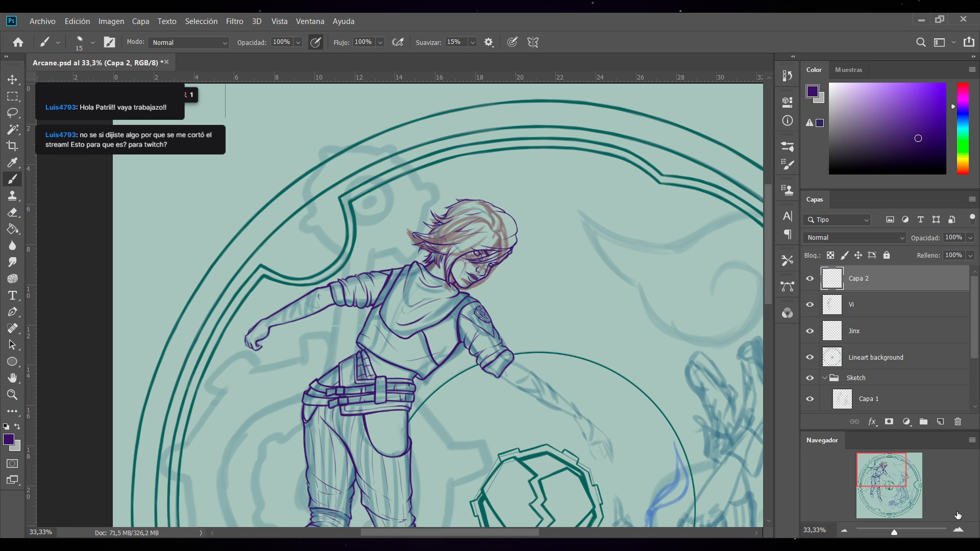
left_click(958, 529)
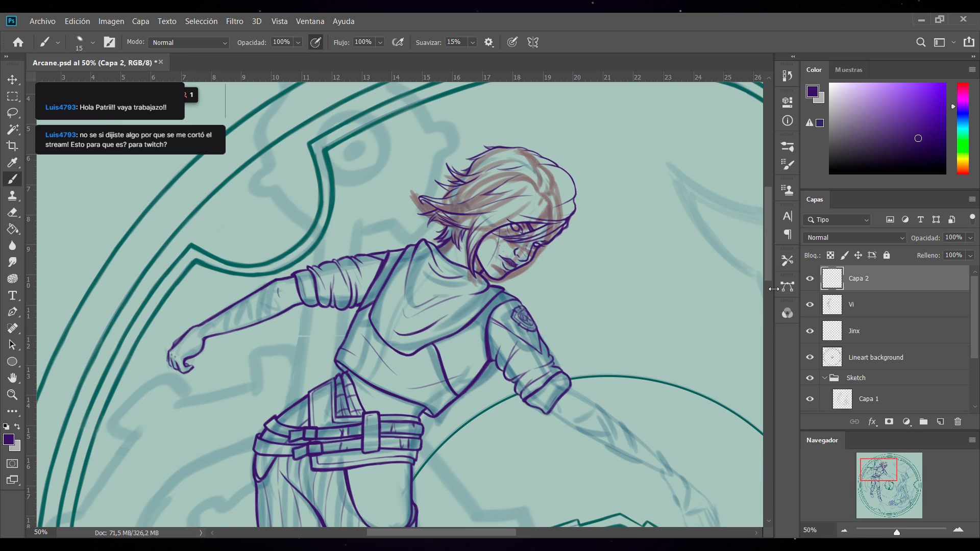
scroll(344, 237, "down", 2)
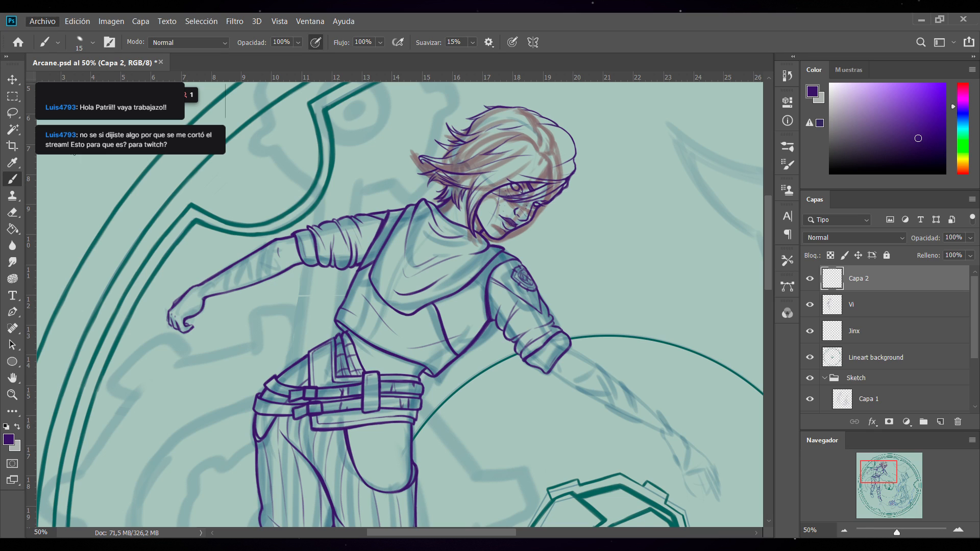
key("ctrl+s")
Add a new layer above Capa 2 and ink the bandage wraps across the left-hand forearm
left_click(939, 421)
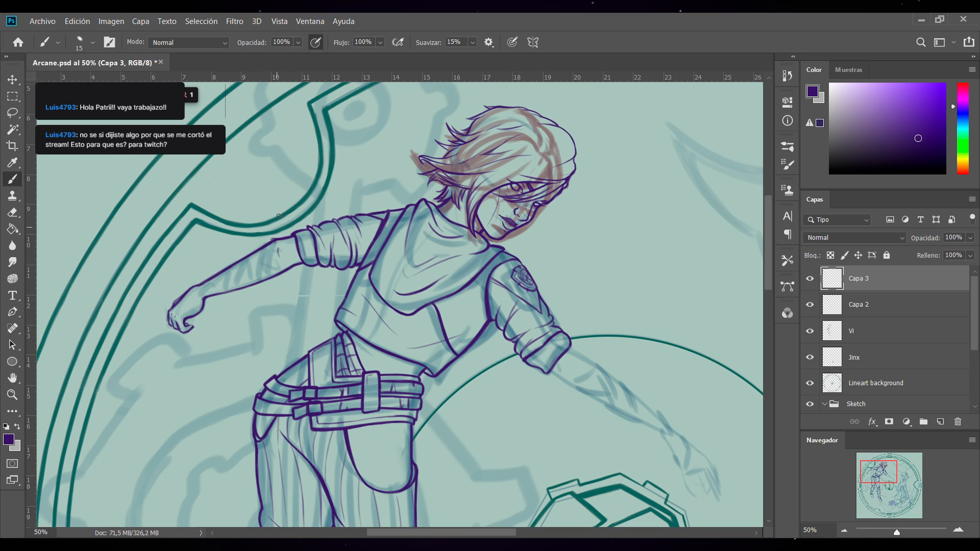
mouse_move(276, 240)
left_mouse_down()
mouse_move(273, 274)
mouse_move(253, 289)
mouse_move(274, 269)
mouse_move(269, 257)
mouse_move(262, 275)
left_mouse_up()
mouse_move(260, 249)
left_mouse_down()
mouse_move(238, 293)
mouse_move(247, 289)
left_mouse_up()
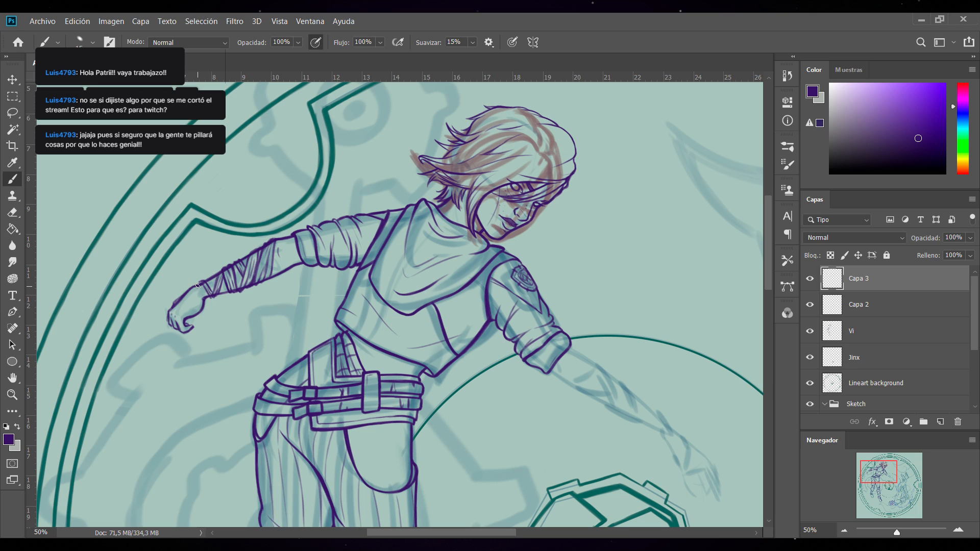
Finish the wrist bandage, set Capa 2 to 62% opacity and clean up its arm lines around the bandages
mouse_move(197, 282)
left_mouse_down()
mouse_move(207, 293)
mouse_move(187, 295)
mouse_move(208, 292)
mouse_move(197, 303)
mouse_move(208, 304)
mouse_move(178, 300)
mouse_move(192, 290)
left_mouse_up()
left_click(879, 303)
left_click_drag(969, 238, 944, 255)
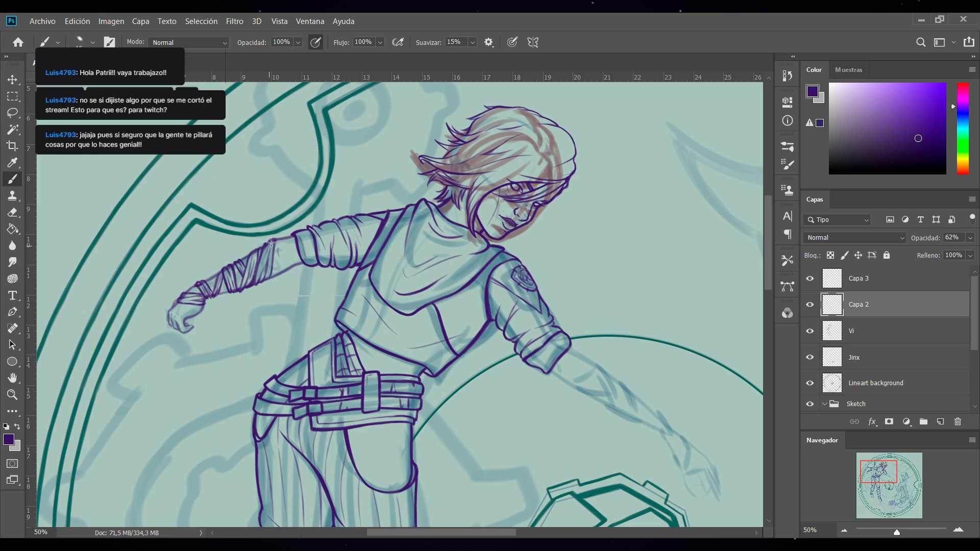
mouse_move(271, 242)
left_mouse_down()
mouse_move(262, 273)
mouse_move(246, 266)
mouse_move(254, 252)
mouse_move(248, 278)
left_mouse_up()
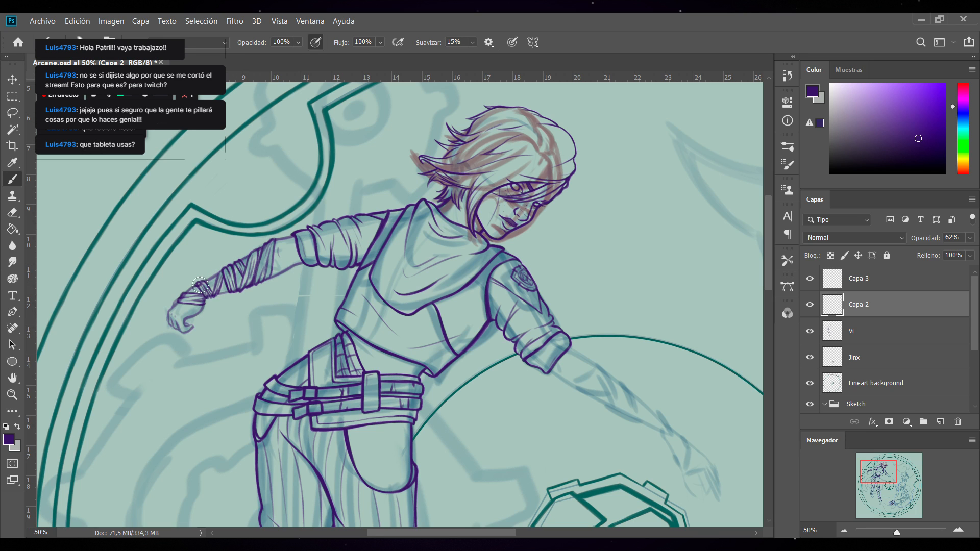
left_click_drag(204, 290, 193, 301)
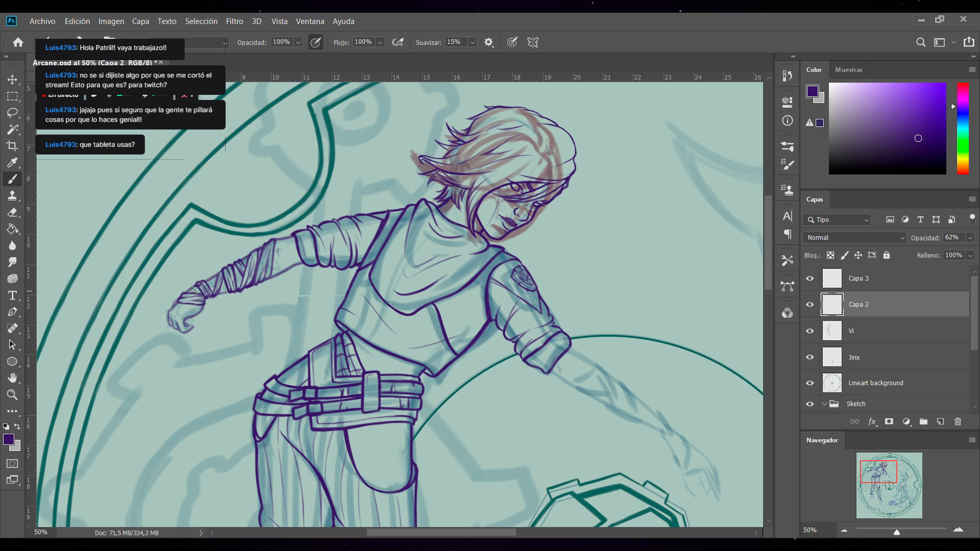
Return Capa 2 to 100% opacity and toggle its visibility to compare the arm lines with the bandages on Capa 3
left_click(889, 281)
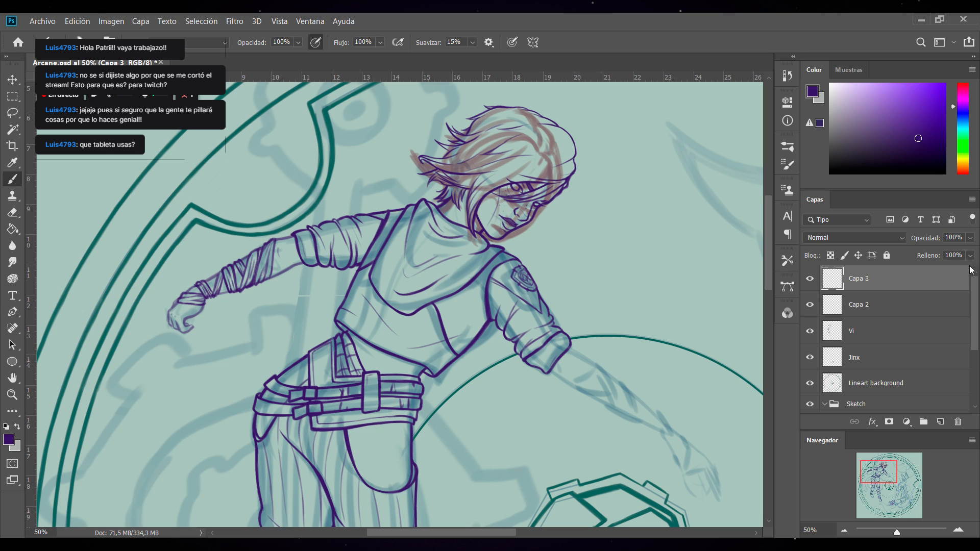
key("alt+bracketleft")
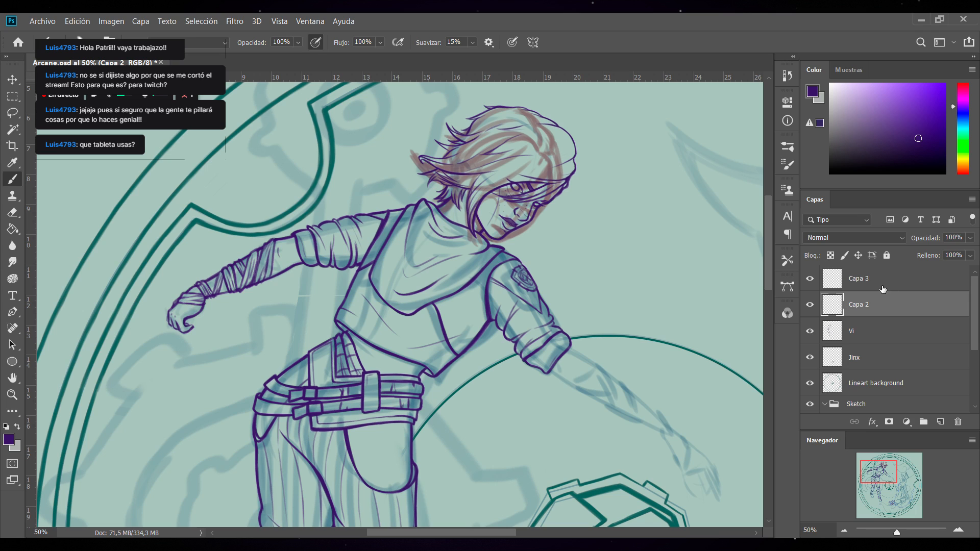
left_click(811, 303)
left_click(809, 305)
left_click(891, 280)
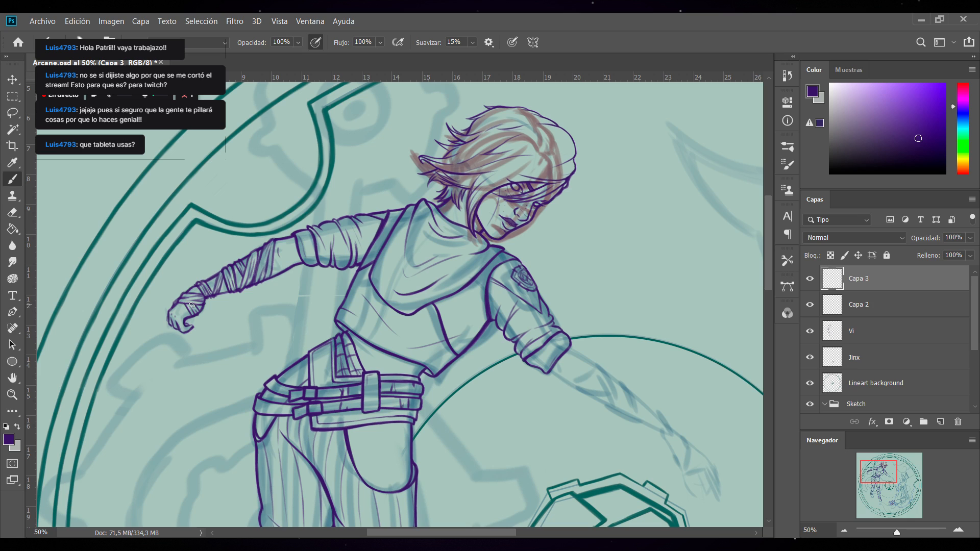
key("alt+bracketleft")
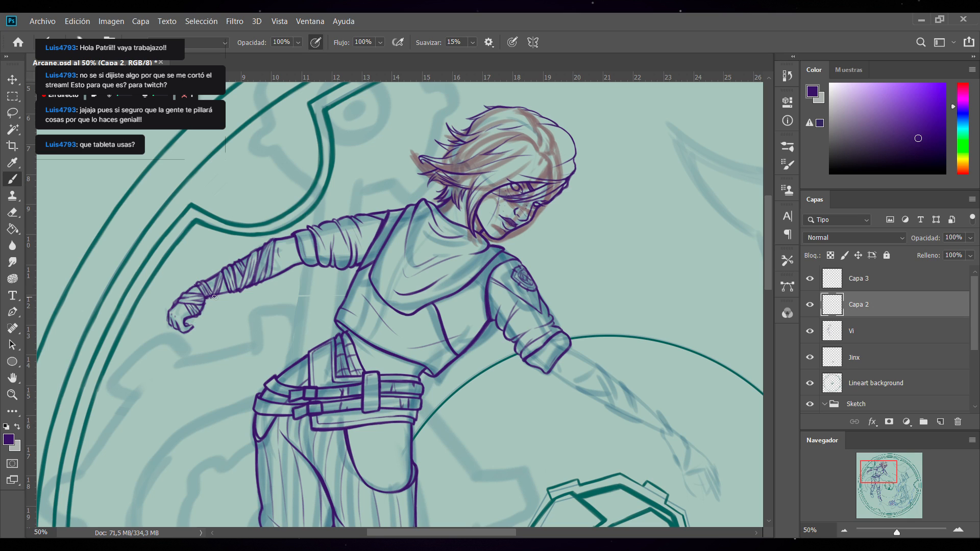
key("alt+bracketright")
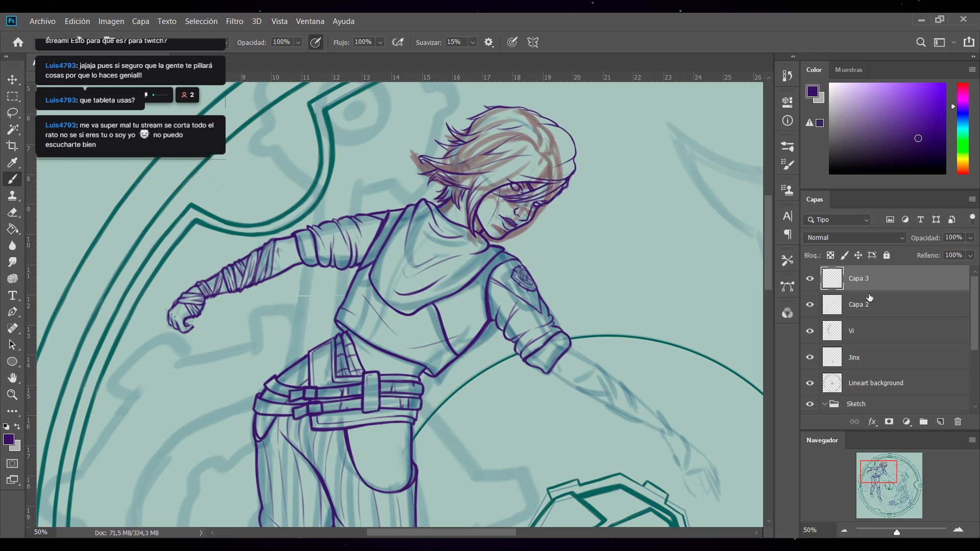
Clean up the left-hand hand's lines beside the bandage on Capa 2, and toggle that layer off and on to check
left_click(821, 308)
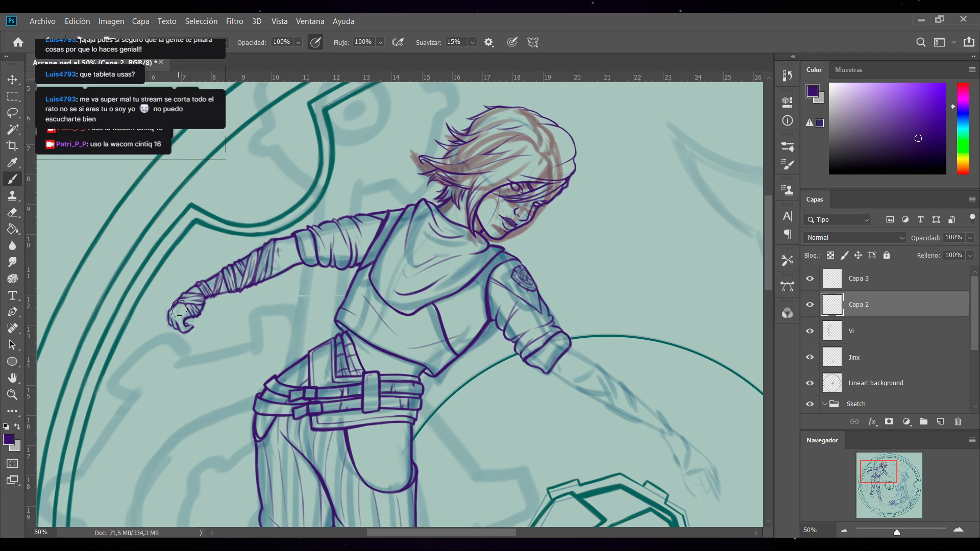
left_click_drag(176, 310, 193, 301)
left_click(861, 288)
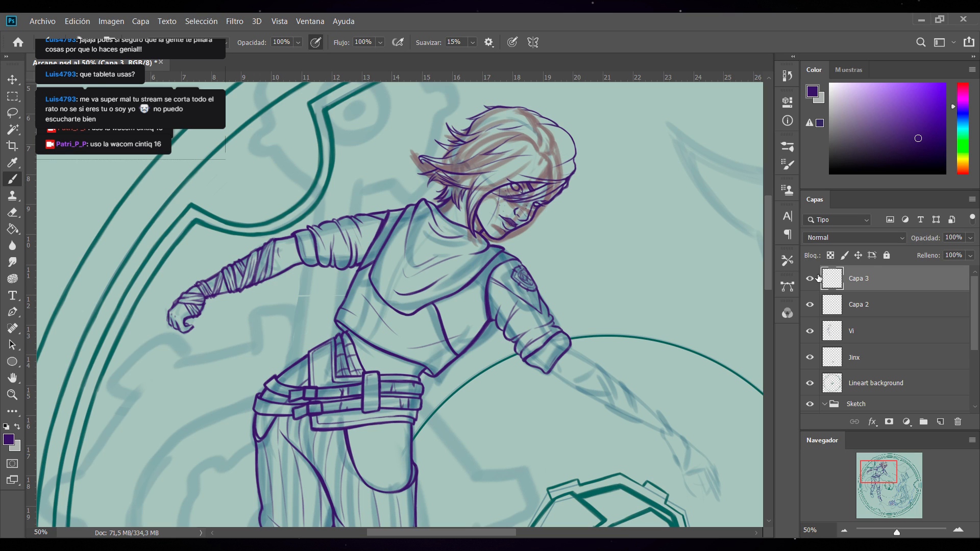
left_click(812, 307)
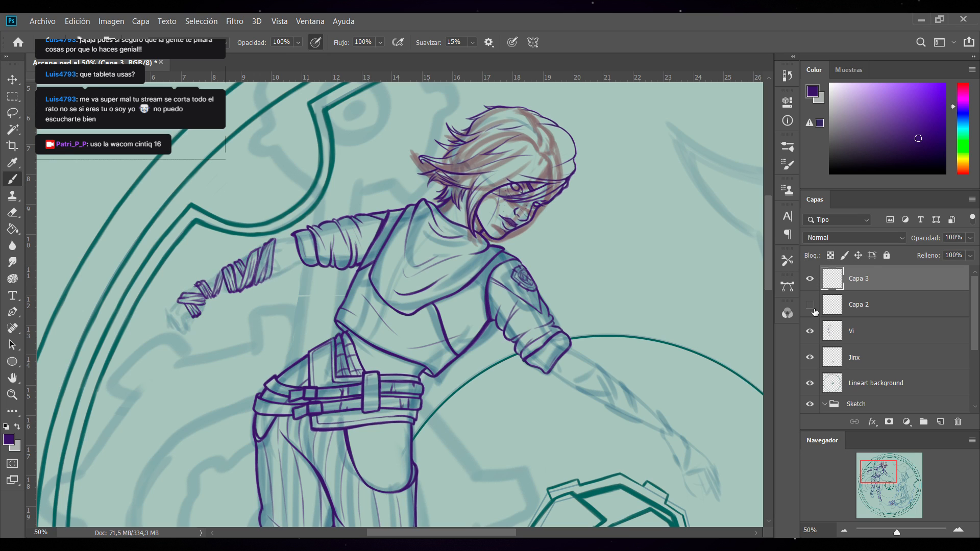
left_click(814, 306)
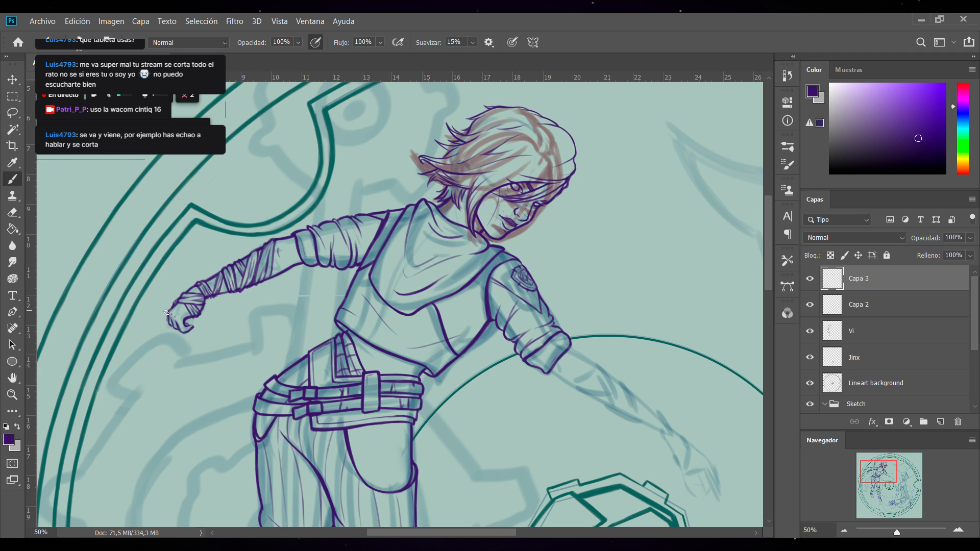
Merge the bandage layer Capa 3 down into Capa 2 and toggle the merged layer to check the whole arm
mouse_move(163, 313)
left_mouse_down()
mouse_move(171, 305)
mouse_move(166, 323)
left_mouse_up()
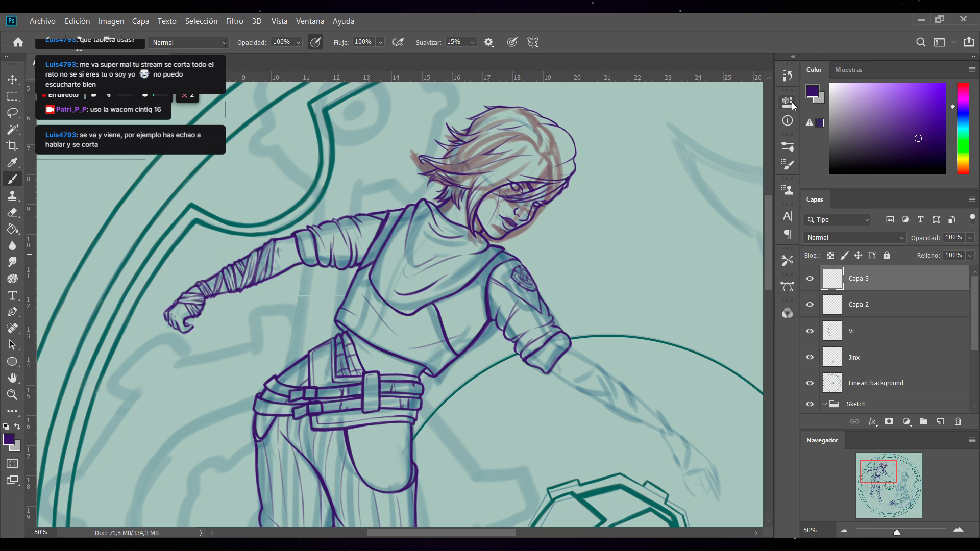
key("ctrl+z")
left_click(813, 278)
left_click(814, 279)
key("ctrl+e")
left_click(814, 280)
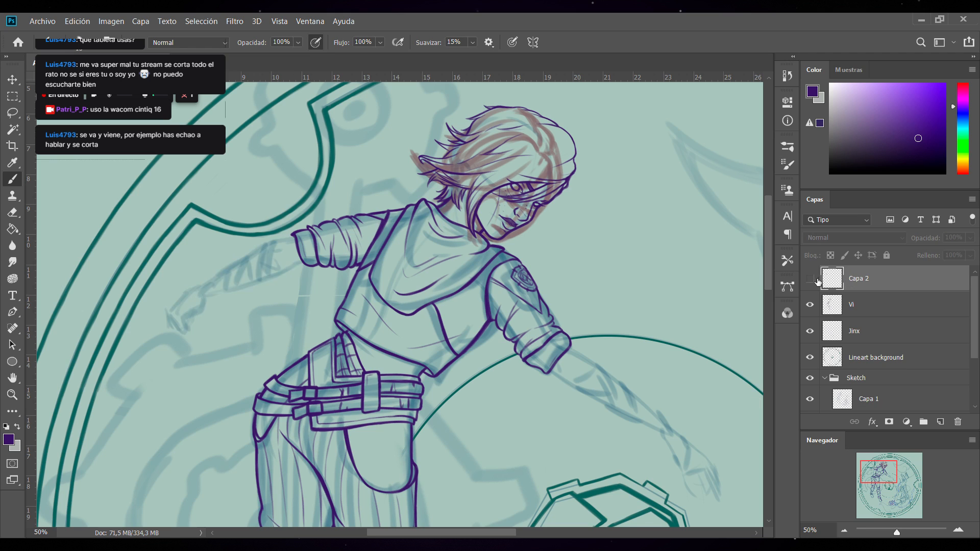
left_click(814, 279)
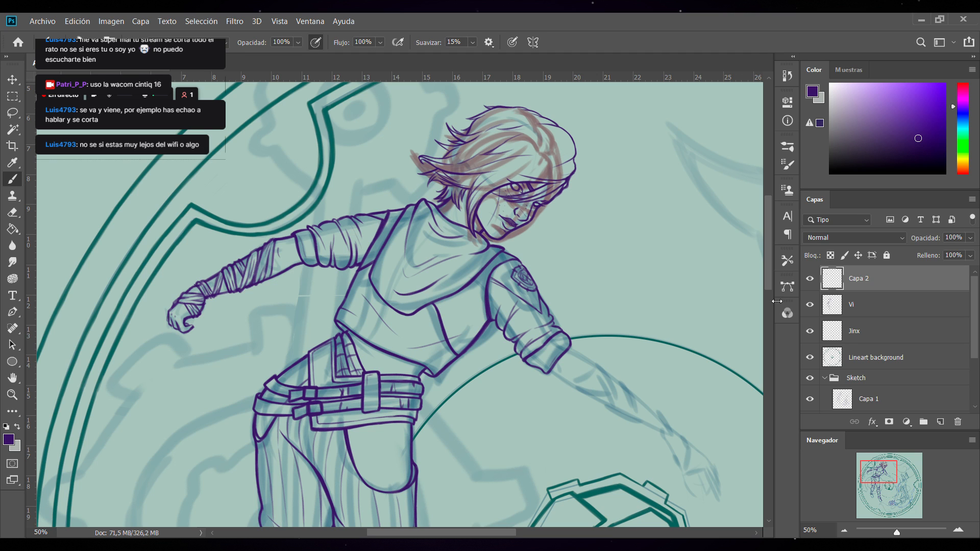
Touch up the lower edge of the right-hand rolled sleeve and merge Capa 2 down into the Vi layer
mouse_move(769, 273)
left_mouse_down()
mouse_move(769, 307)
mouse_move(769, 286)
left_mouse_up()
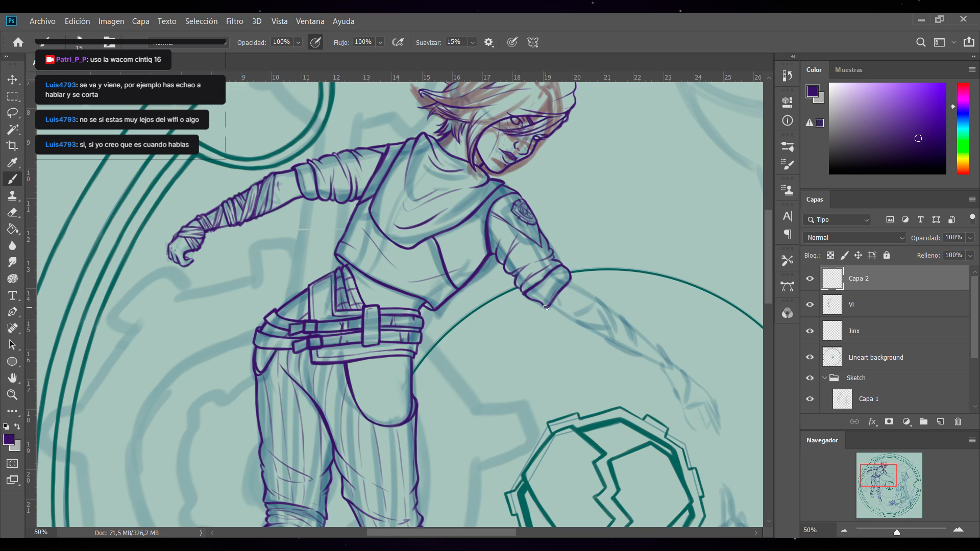
left_click_drag(542, 308, 556, 295)
left_click(809, 278)
left_click(809, 279)
key("Delete")
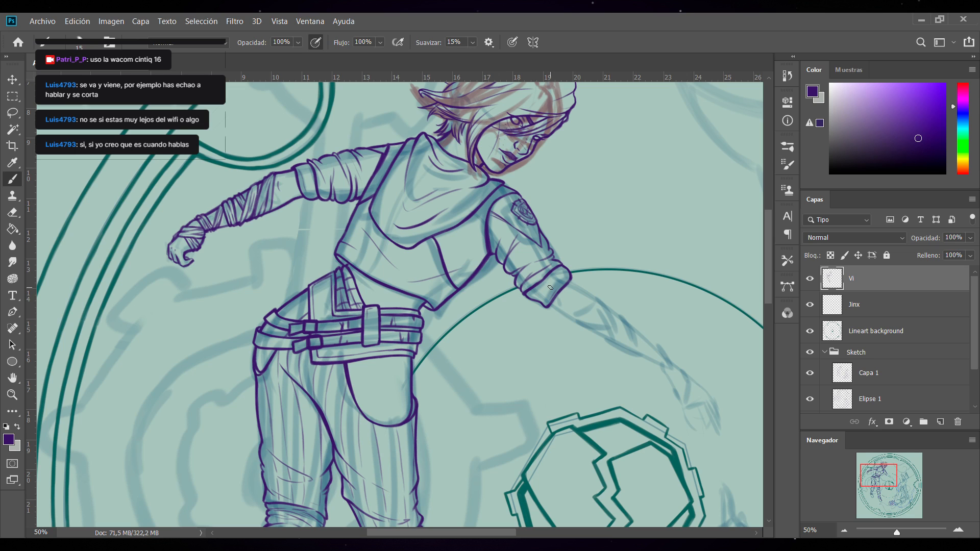
Ink the bare forearm contours below the right-hand rolled sleeve and the first bandage wrap on Vi, saving the document
left_click_drag(469, 534, 499, 537)
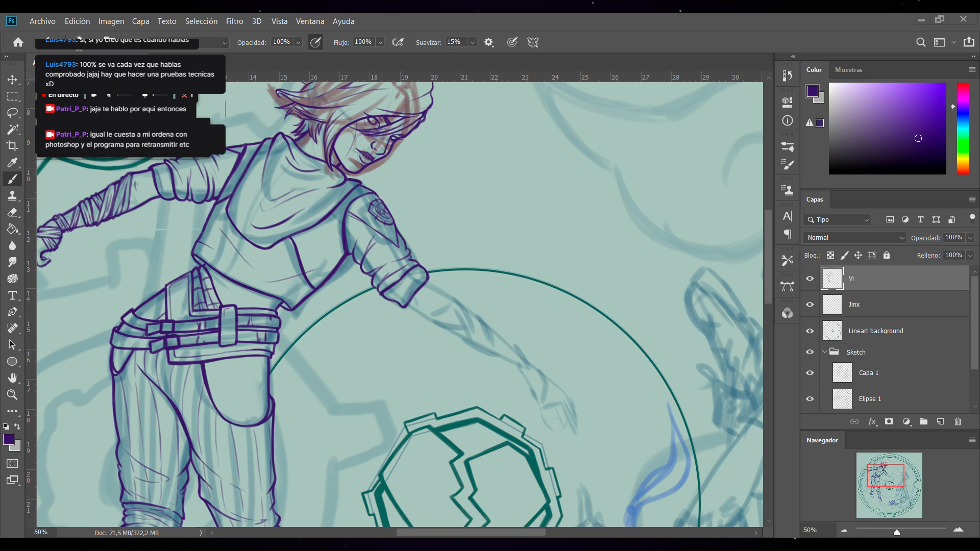
left_click_drag(418, 303, 449, 297)
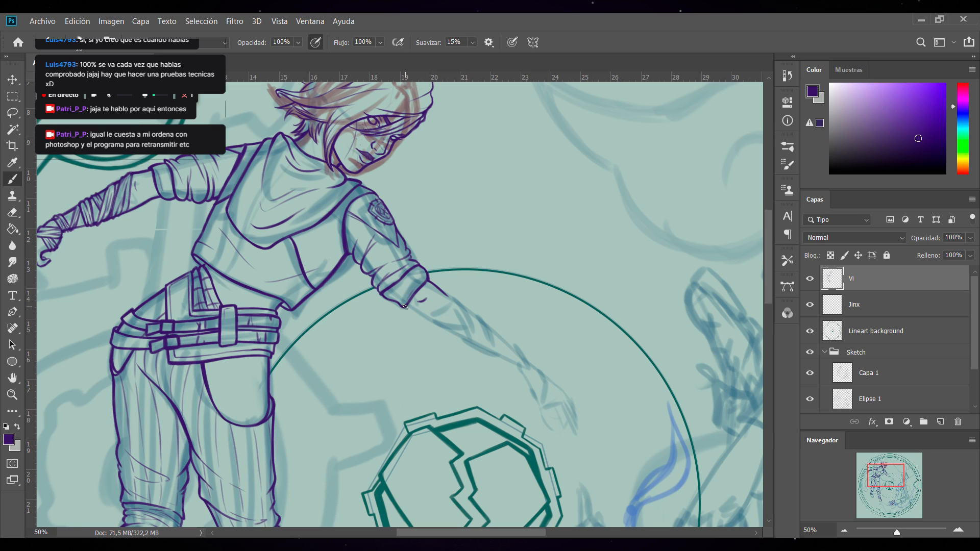
left_click_drag(405, 306, 430, 320)
key("ctrl+s")
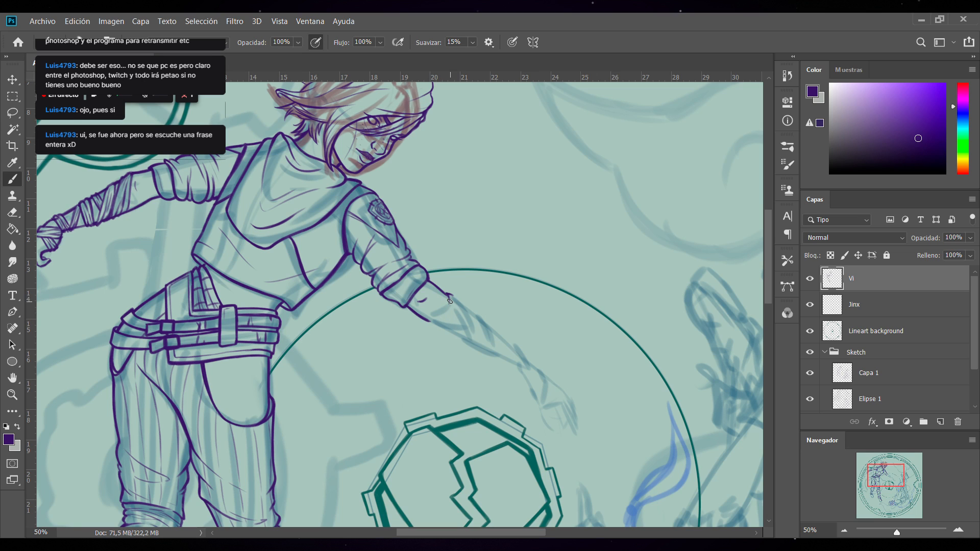
mouse_move(457, 302)
left_mouse_down()
mouse_move(433, 326)
mouse_move(464, 304)
mouse_move(457, 298)
left_mouse_up()
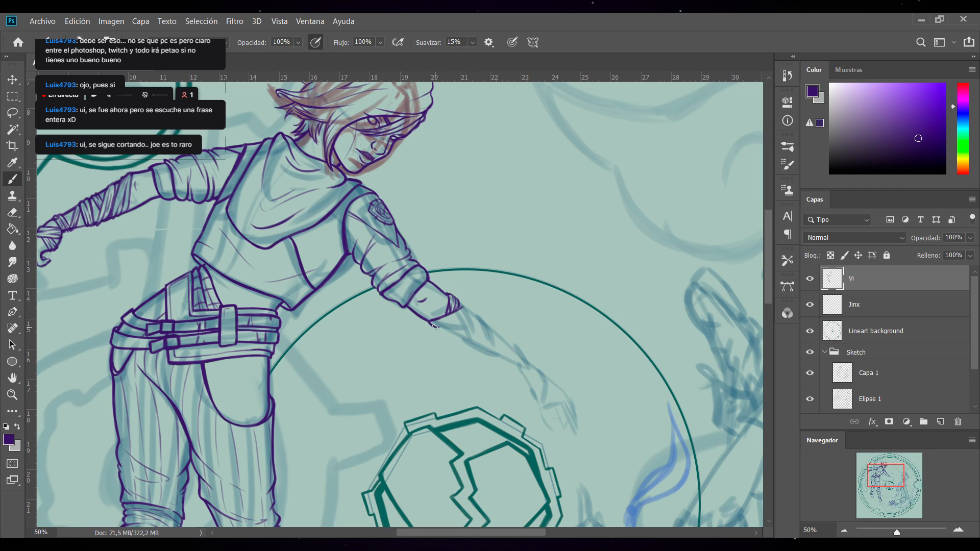
left_click_drag(439, 326, 467, 308)
Add a new layer above Jinx and ink the upper and lower contours of the right-hand forearm down to the wrist
left_click(887, 305)
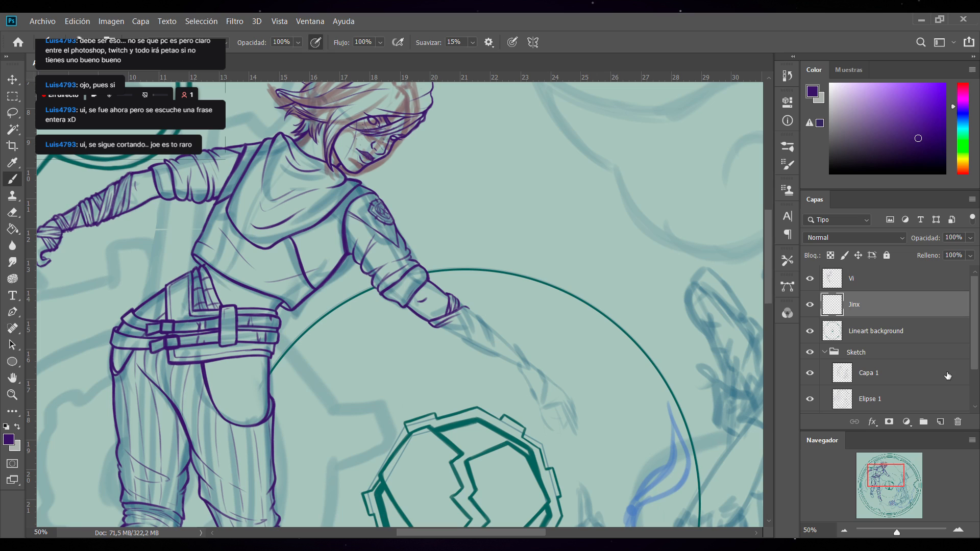
left_click(940, 421)
mouse_move(458, 303)
left_mouse_down()
mouse_move(463, 340)
mouse_move(512, 362)
left_mouse_up()
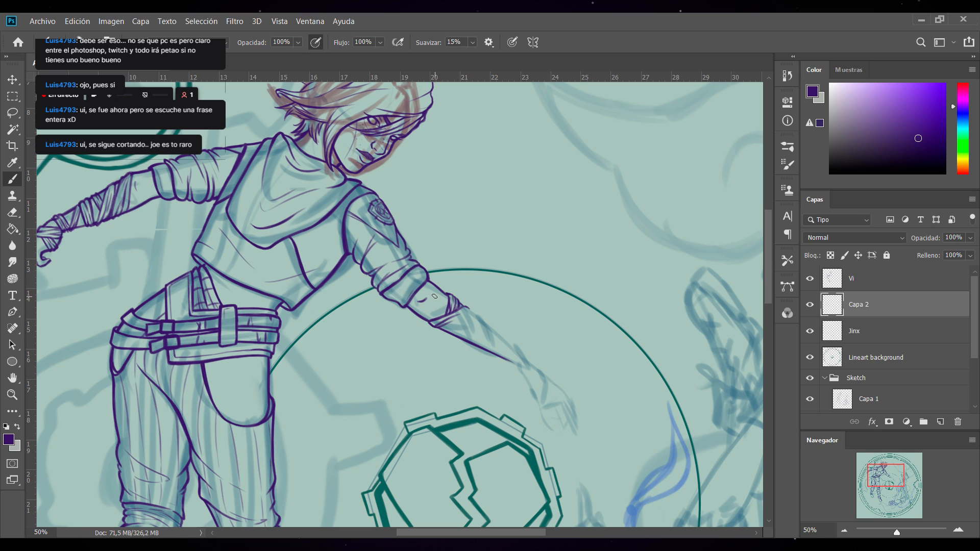
left_click_drag(468, 310, 524, 358)
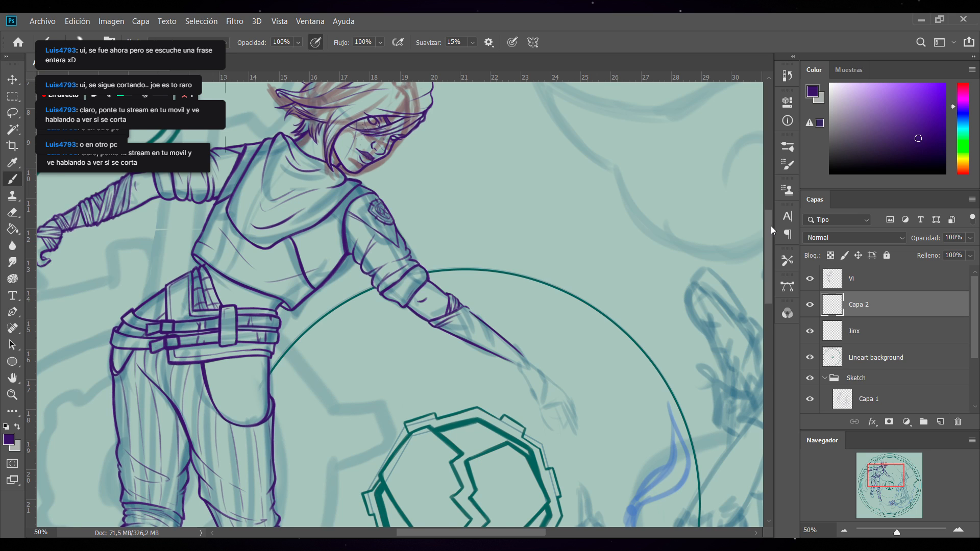
scroll(773, 231, "down", 3)
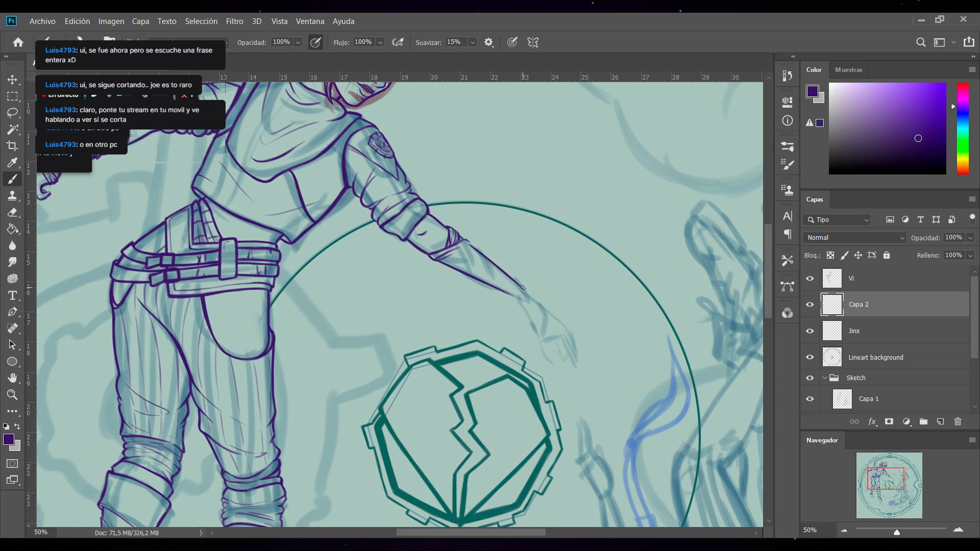
left_click_drag(534, 297, 517, 284)
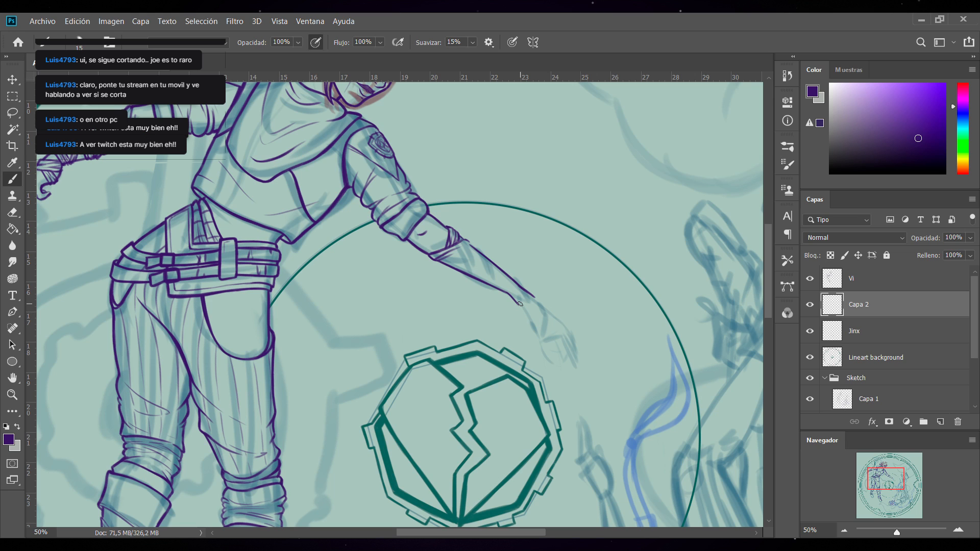
key("ctrl+z")
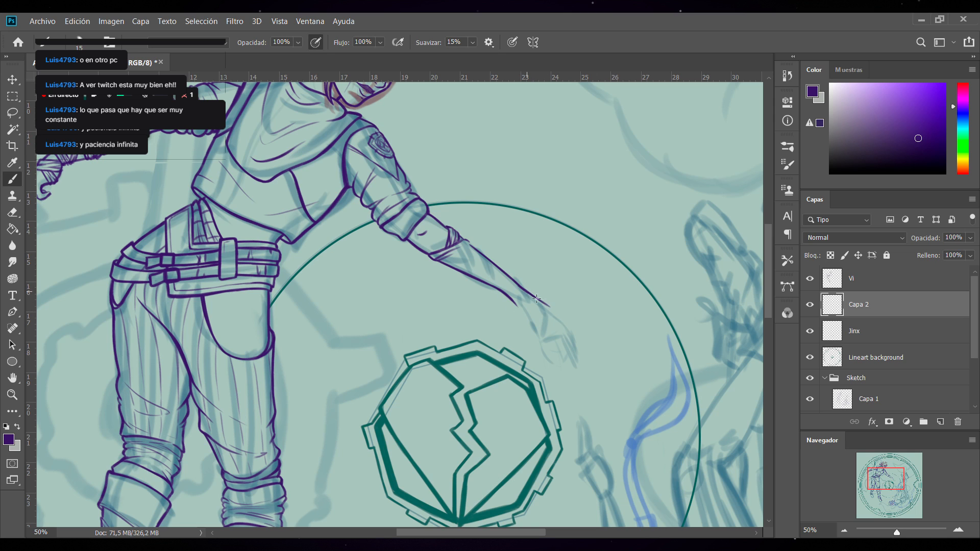
mouse_move(525, 293)
left_mouse_down()
mouse_move(552, 310)
mouse_move(528, 324)
left_mouse_up()
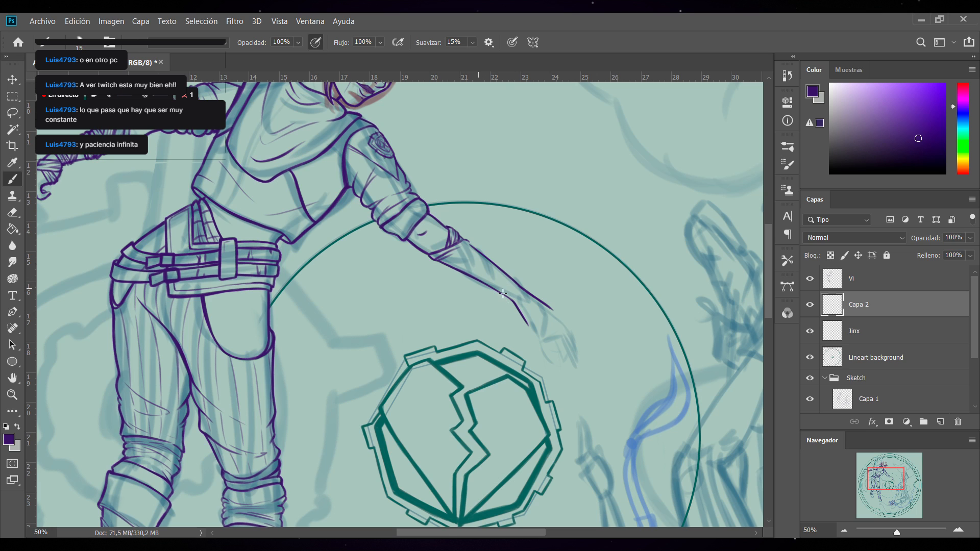
left_click_drag(503, 294, 513, 302)
Draft the outline of the right-hand hand and its extended fingers on Capa 2
left_click_drag(561, 315, 550, 306)
left_click_drag(526, 323, 556, 368)
left_click_drag(534, 336, 555, 367)
mouse_move(563, 332)
left_mouse_down()
mouse_move(583, 366)
mouse_move(552, 343)
mouse_move(583, 375)
left_mouse_up()
mouse_move(557, 314)
left_mouse_down()
mouse_move(587, 365)
mouse_move(579, 345)
mouse_move(565, 370)
mouse_move(553, 348)
mouse_move(560, 371)
left_mouse_up()
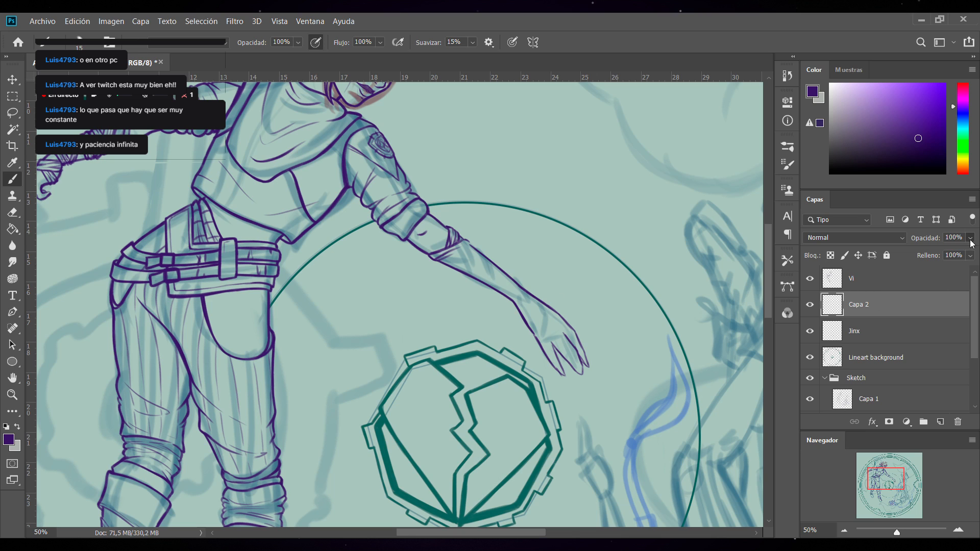
Set Capa 2 to 58% opacity, and on a new layer above it re-ink the hand's upper edge and outer fingers
left_click(940, 422)
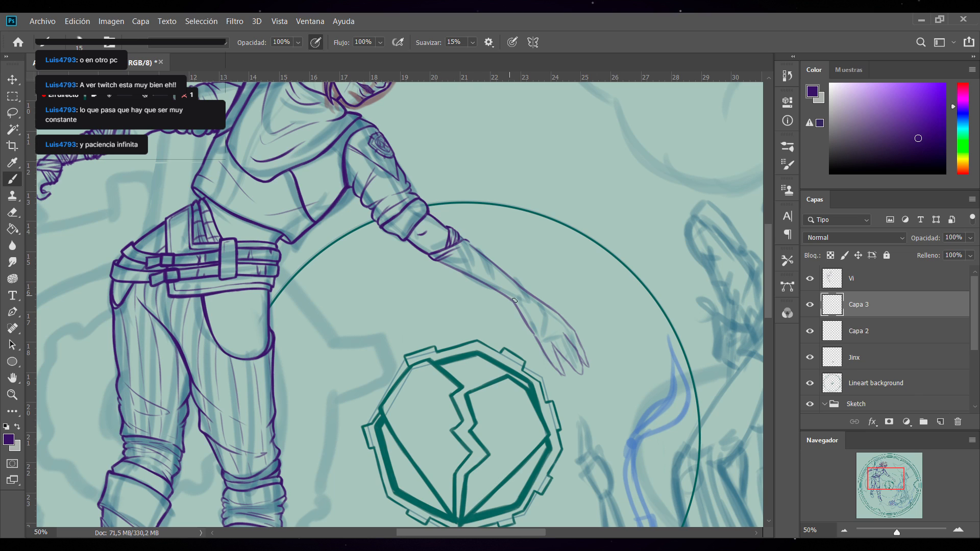
mouse_move(521, 289)
left_mouse_down()
mouse_move(563, 315)
mouse_move(557, 310)
mouse_move(591, 368)
left_mouse_up()
left_click_drag(577, 330, 592, 366)
left_click_drag(564, 334, 585, 376)
left_click_drag(560, 343, 582, 375)
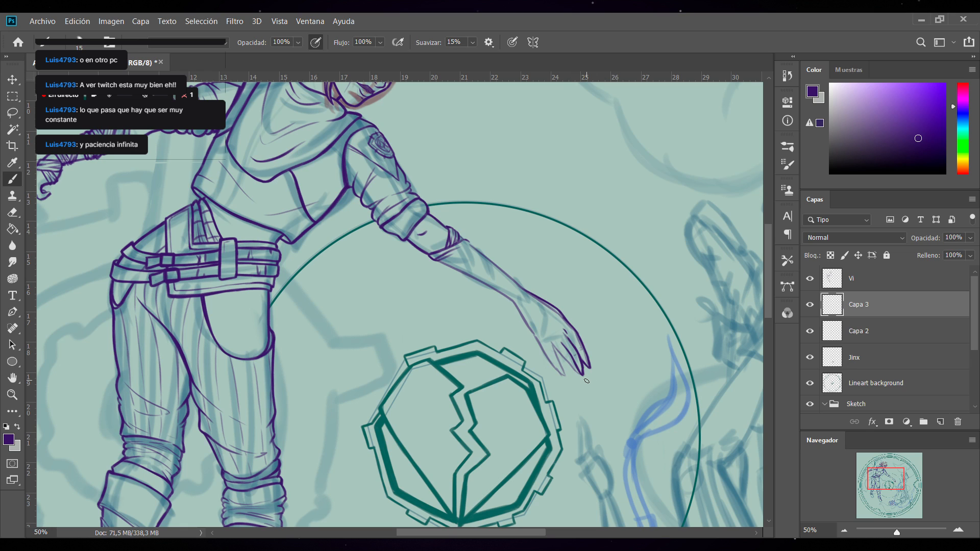
Re-ink the remaining fingers and lower edge of the right-hand hand on Capa 3, and delete the draft layer Capa 2
left_click_drag(553, 344, 582, 376)
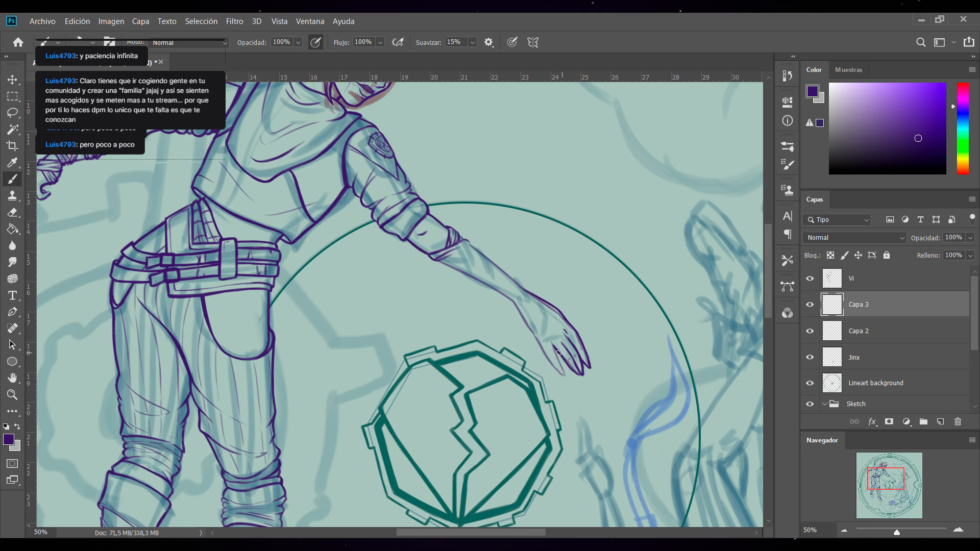
key("ctrl+z")
mouse_move(554, 347)
left_mouse_down()
mouse_move(561, 363)
mouse_move(563, 338)
left_mouse_up()
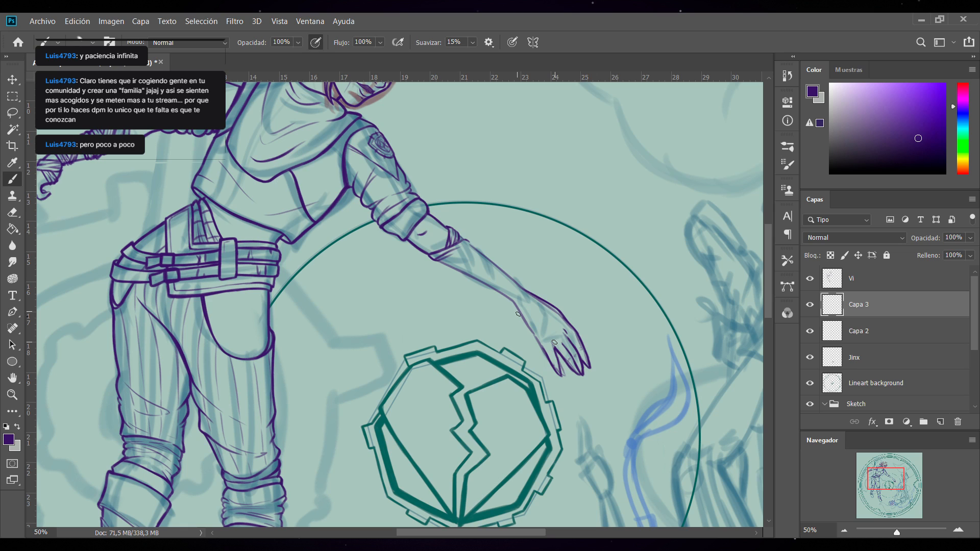
left_click_drag(514, 304, 538, 344)
left_click(882, 332)
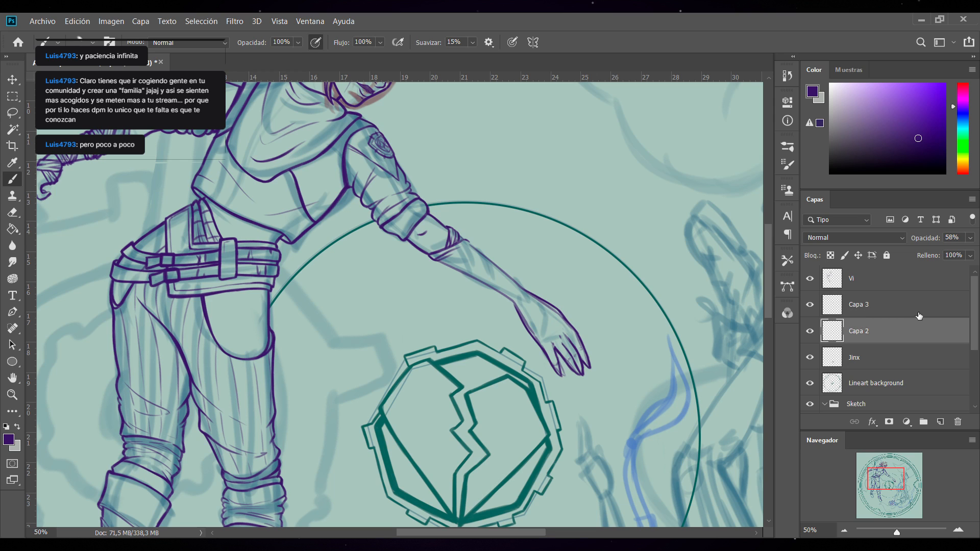
key("Delete")
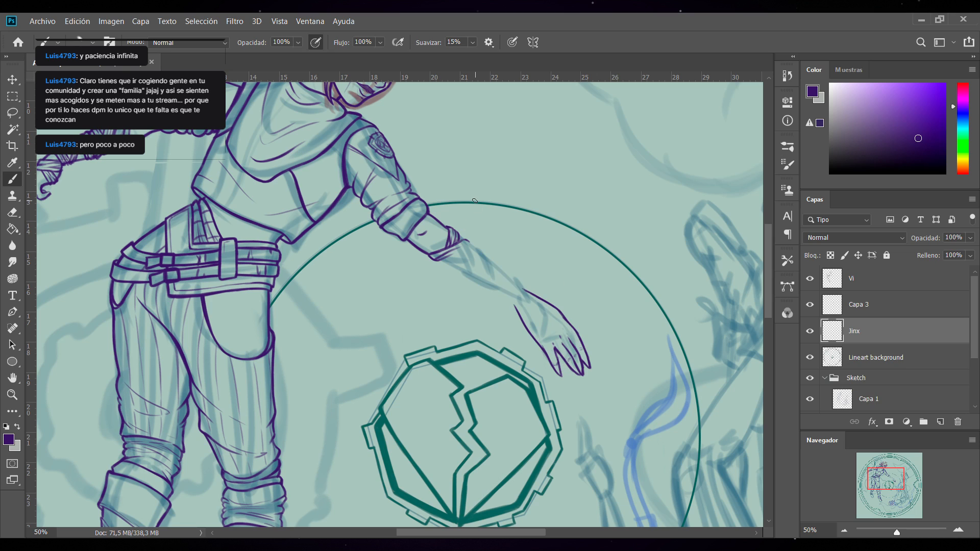
On Capa 3, ink the upper and lower contours of the right-hand forearm, joining the wrist to the elbow
left_click(866, 296)
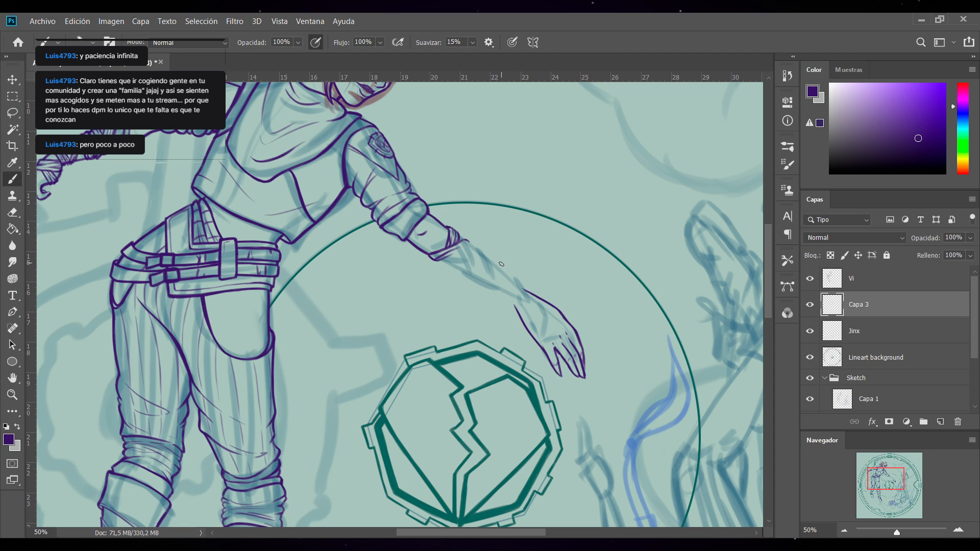
scroll(501, 264, "up", 2)
mouse_move(483, 304)
left_mouse_down()
mouse_move(539, 347)
mouse_move(517, 333)
mouse_move(543, 355)
left_mouse_up()
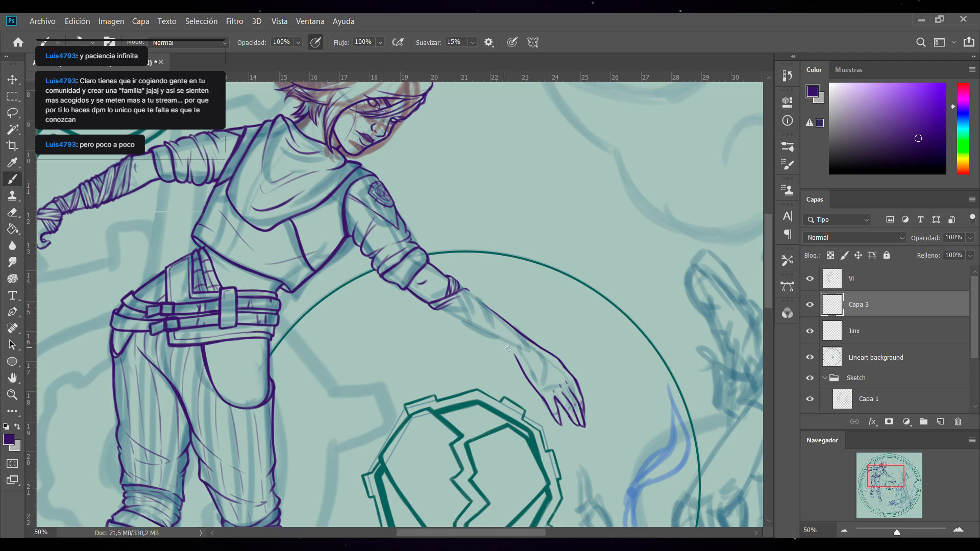
left_click_drag(503, 345, 517, 360)
Add a new layer above Capa 3 and ink crossing bandage wraps around the upper part of the right-hand forearm
key("ctrl+shift+alt+n")
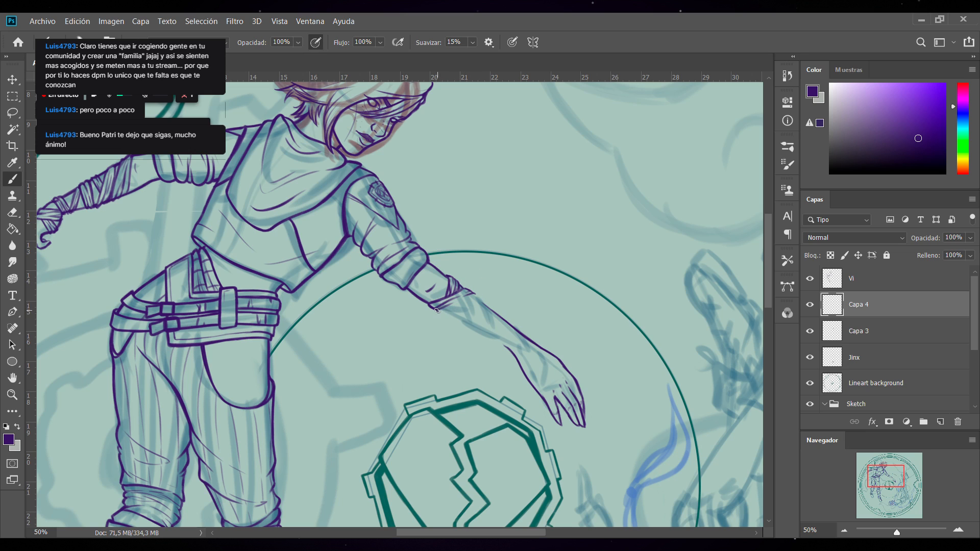
mouse_move(436, 309)
left_mouse_down()
mouse_move(475, 294)
mouse_move(461, 303)
left_mouse_up()
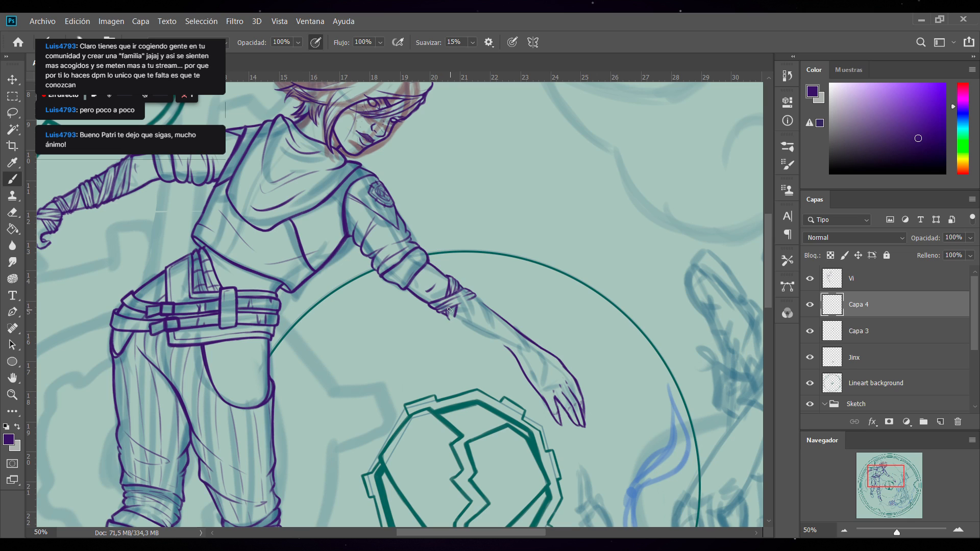
left_click_drag(449, 319, 470, 301)
mouse_move(470, 298)
left_mouse_down()
mouse_move(462, 330)
mouse_move(469, 320)
mouse_move(472, 335)
left_mouse_up()
mouse_move(477, 298)
left_mouse_down()
mouse_move(486, 344)
mouse_move(482, 321)
left_mouse_up()
mouse_move(478, 338)
left_mouse_down()
mouse_move(486, 343)
mouse_move(477, 316)
mouse_move(483, 338)
left_mouse_up()
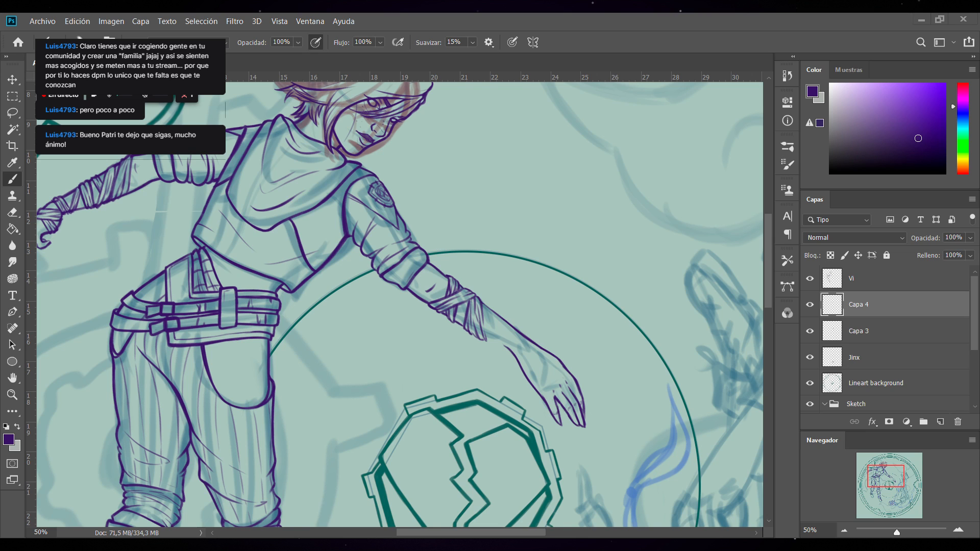
Extend the bandage wraps toward the middle of the right-hand forearm, and select Capa 3 to clean up its overlapped contour
left_click_drag(516, 532, 493, 532)
left_click_drag(587, 314, 598, 339)
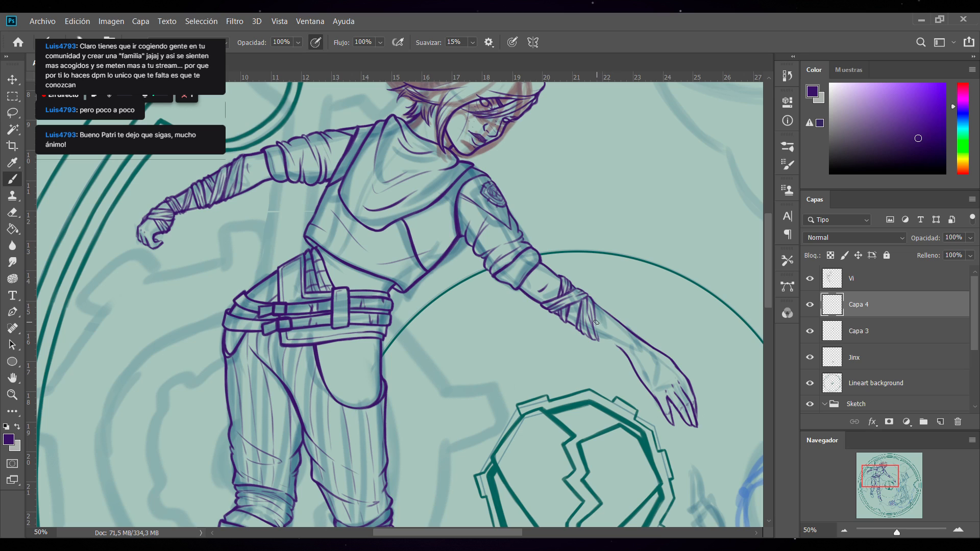
mouse_move(604, 308)
left_mouse_down()
mouse_move(601, 347)
mouse_move(611, 317)
mouse_move(602, 338)
left_mouse_up()
left_click(810, 332)
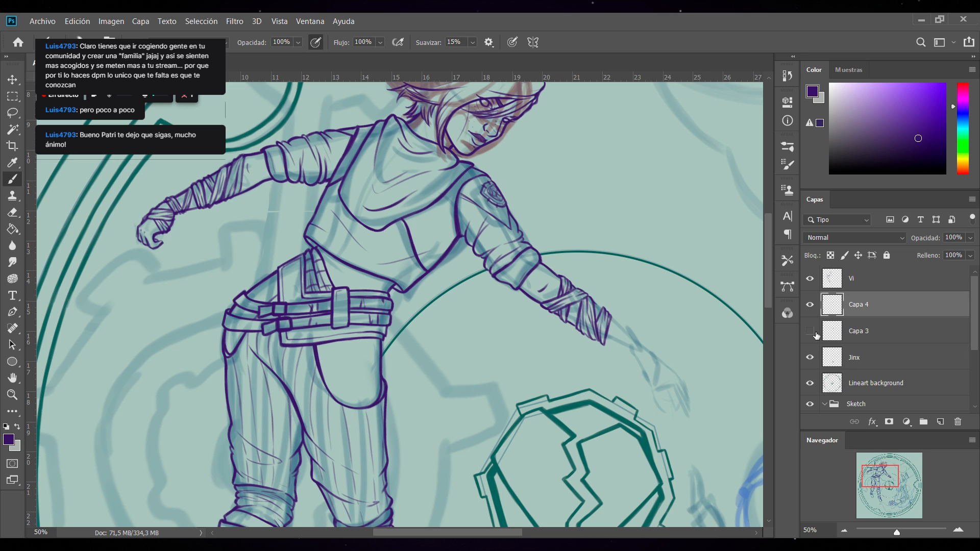
left_click(810, 331)
left_click(842, 331)
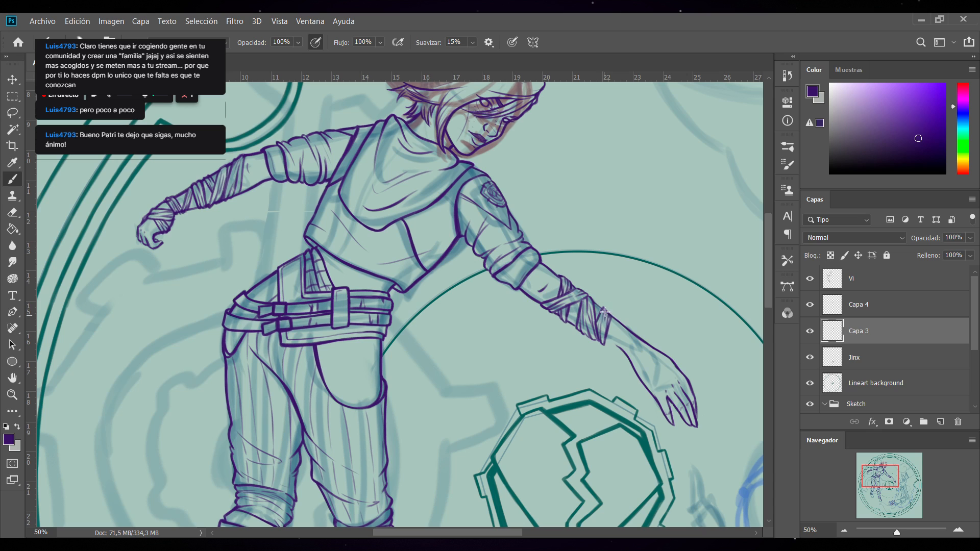
Ink the crossing wraps just past mid-forearm on Capa 4, and check the underlying arm contour by toggling Capa 3
key("alt+bracketright")
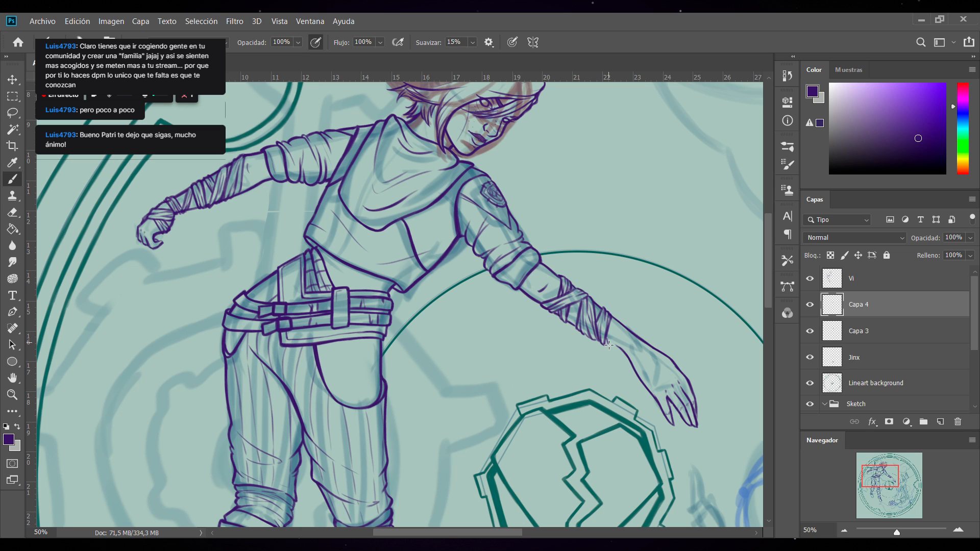
left_click_drag(607, 343, 607, 321)
mouse_move(606, 339)
left_mouse_down()
mouse_move(634, 332)
mouse_move(609, 340)
left_mouse_up()
left_click(871, 284)
left_click(866, 332)
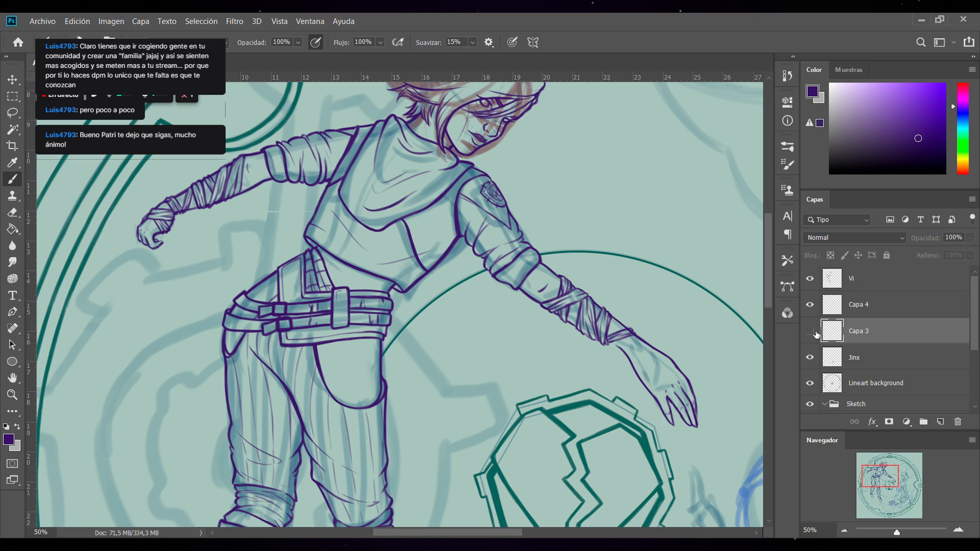
left_click(809, 331)
left_click(809, 331)
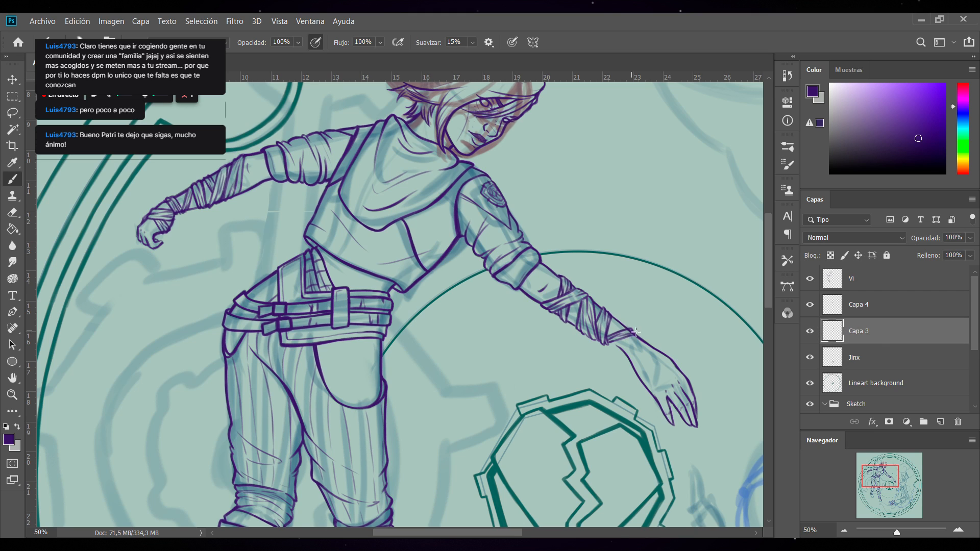
Refine the mid-forearm wraps on Capa 4 and erase the Capa 3 arm contours that the bandages cover
left_click(873, 310)
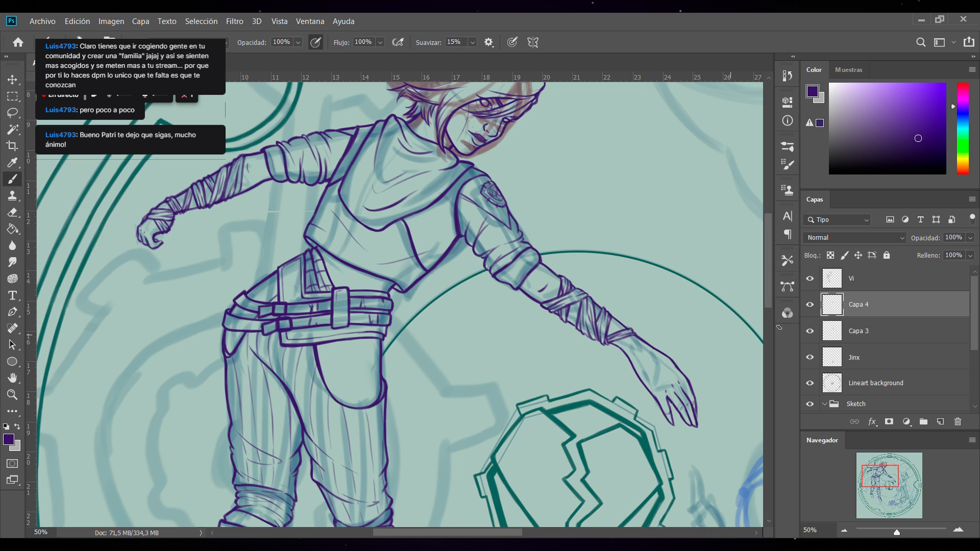
left_click(810, 305)
left_click(809, 305)
key("alt+bracketleft")
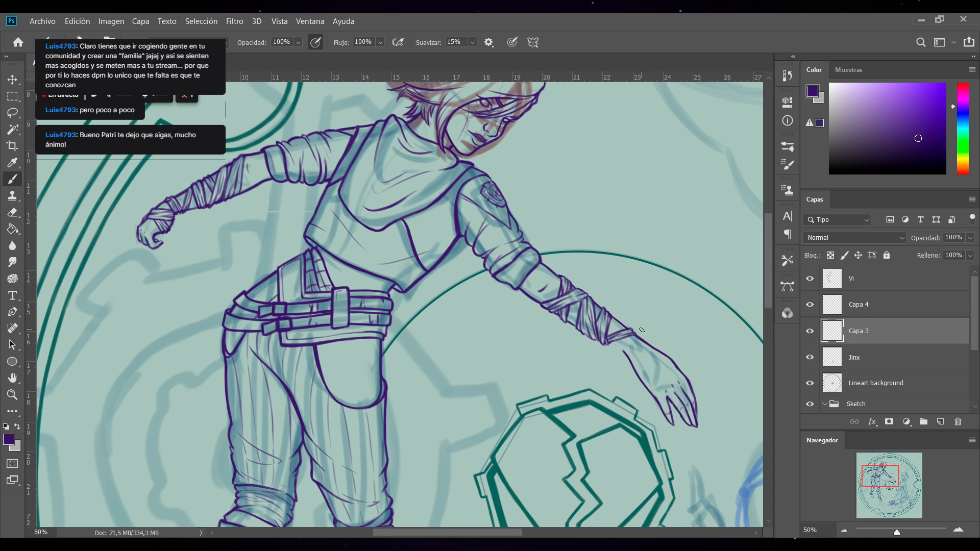
key("alt+bracketright")
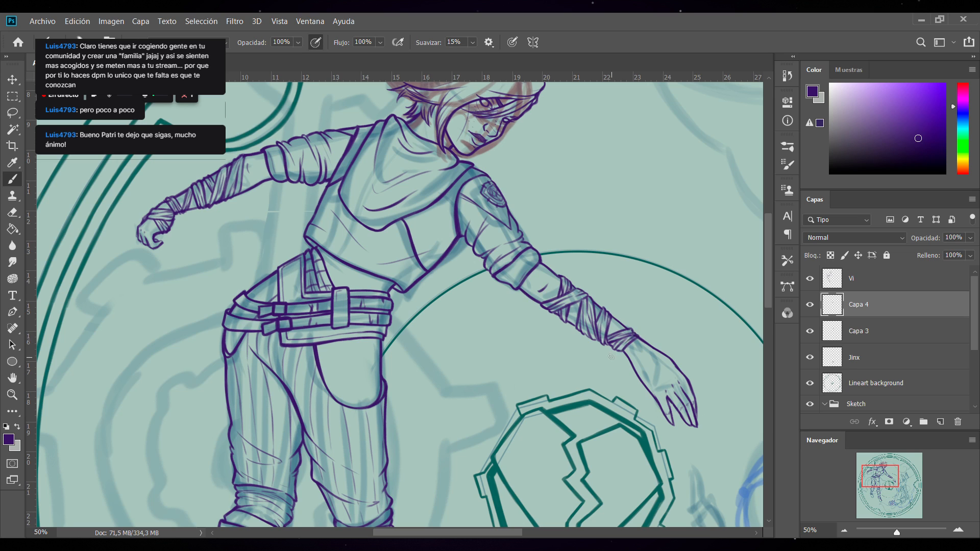
left_click(867, 328)
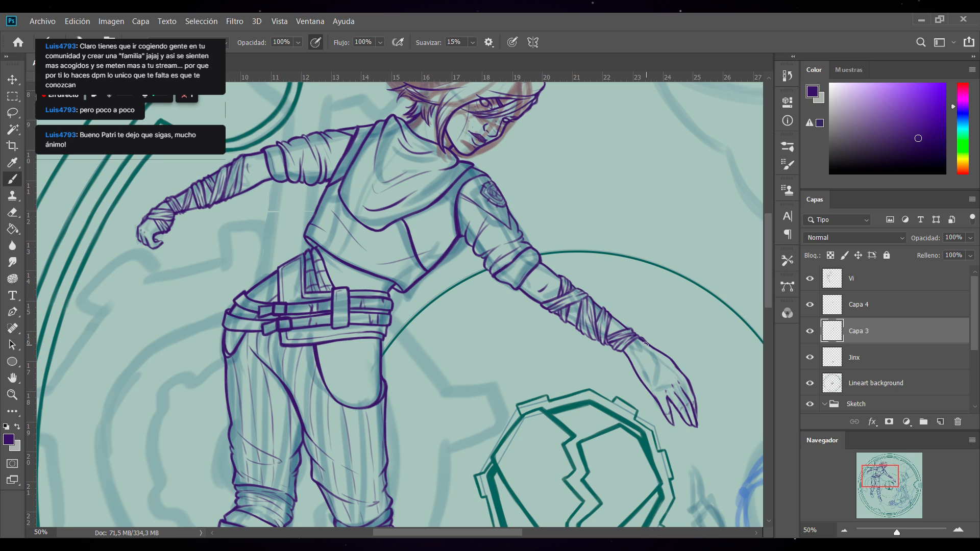
left_click(809, 332)
left_click(809, 331)
key("alt+bracketright")
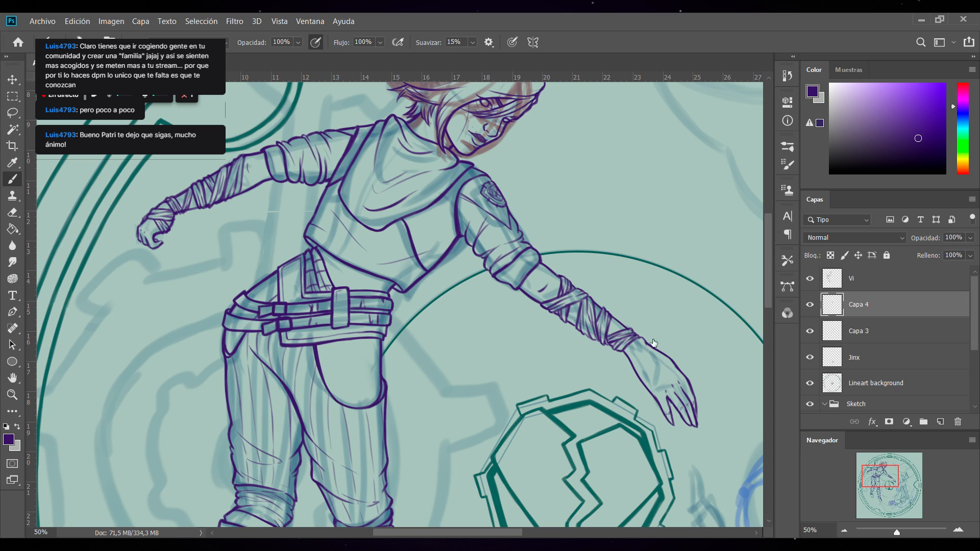
Ink the bandage wraps running down to the right-hand wrist on Capa 4, tidying the contours beneath on Capa 3
left_click_drag(644, 339, 649, 397)
mouse_move(643, 361)
left_mouse_down()
mouse_move(642, 384)
mouse_move(638, 376)
left_mouse_up()
mouse_move(638, 339)
left_mouse_down()
mouse_move(638, 382)
mouse_move(641, 367)
left_mouse_up()
left_click(879, 337)
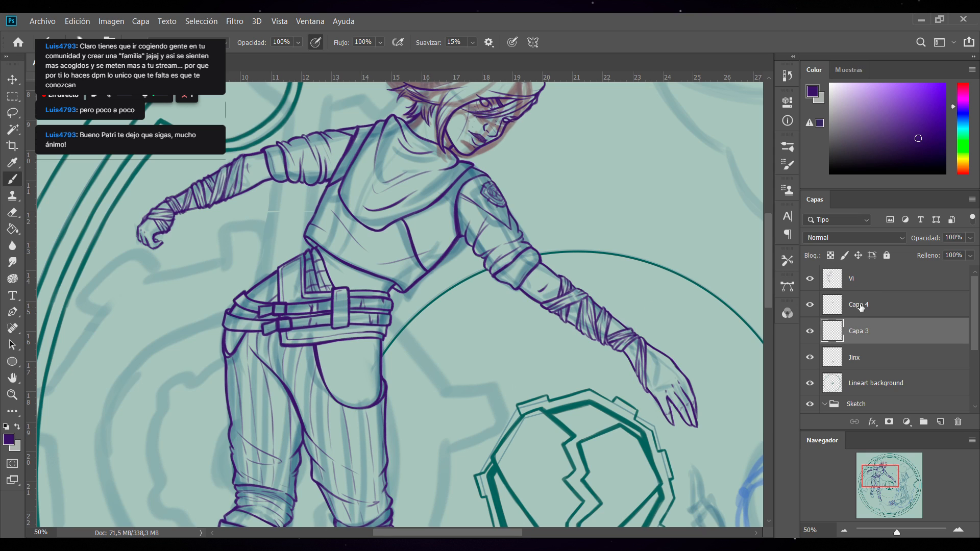
key("alt+bracketright")
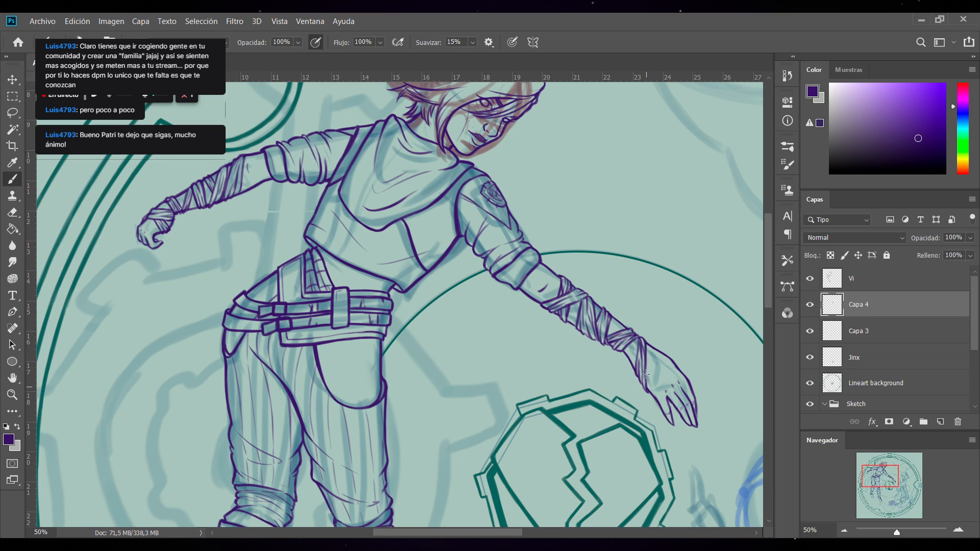
Ink the last bandage wraps across the wrist and back of the right-hand hand, cleaning up the covered contours on Capa 3
mouse_move(644, 377)
left_mouse_down()
mouse_move(661, 353)
mouse_move(679, 367)
mouse_move(649, 396)
left_mouse_up()
key("alt+bracketleft")
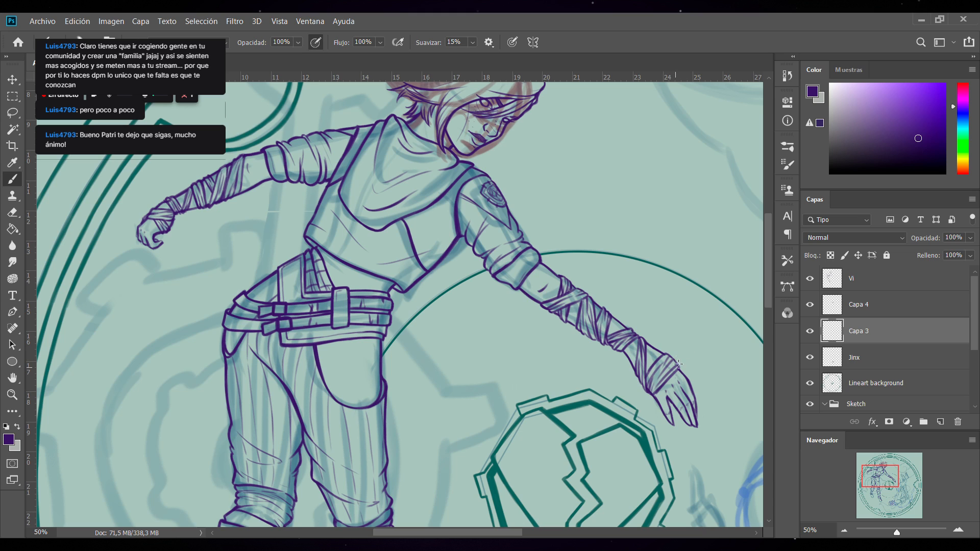
key("alt+bracketright")
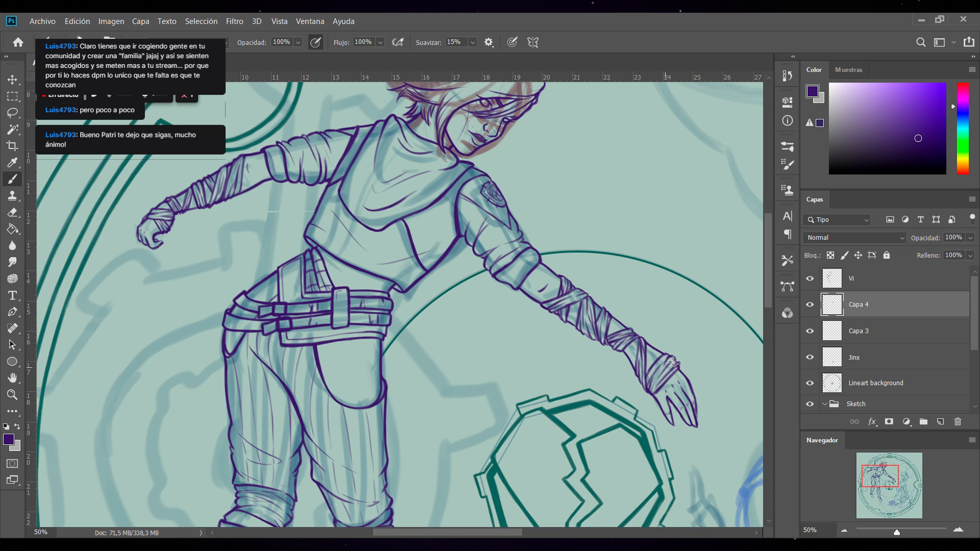
left_click_drag(677, 352, 659, 376)
left_click(810, 305)
left_click(809, 305)
left_click(846, 330)
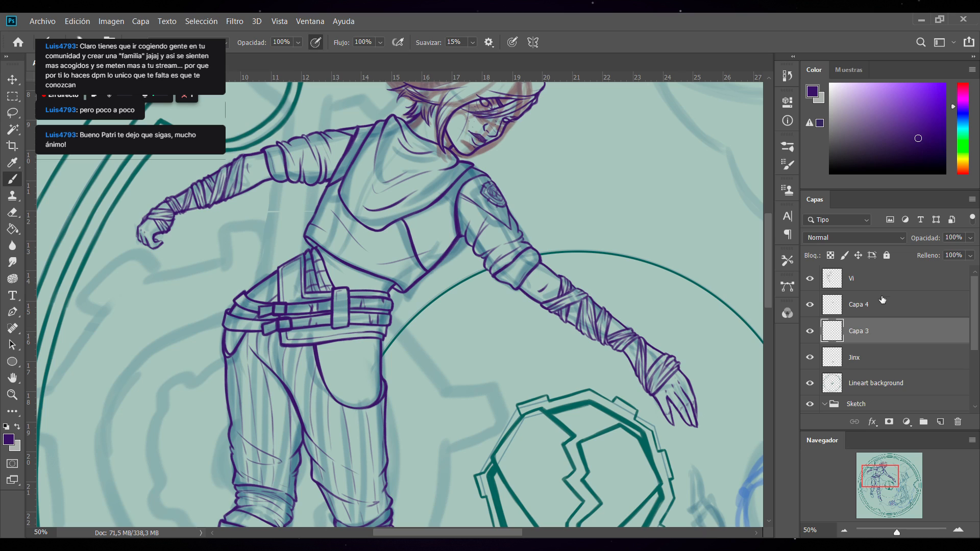
Merge the bandage layer Capa 4 down into Capa 3, and merge the Vi layer into Capa 3 as well
left_click(878, 309)
key("Delete")
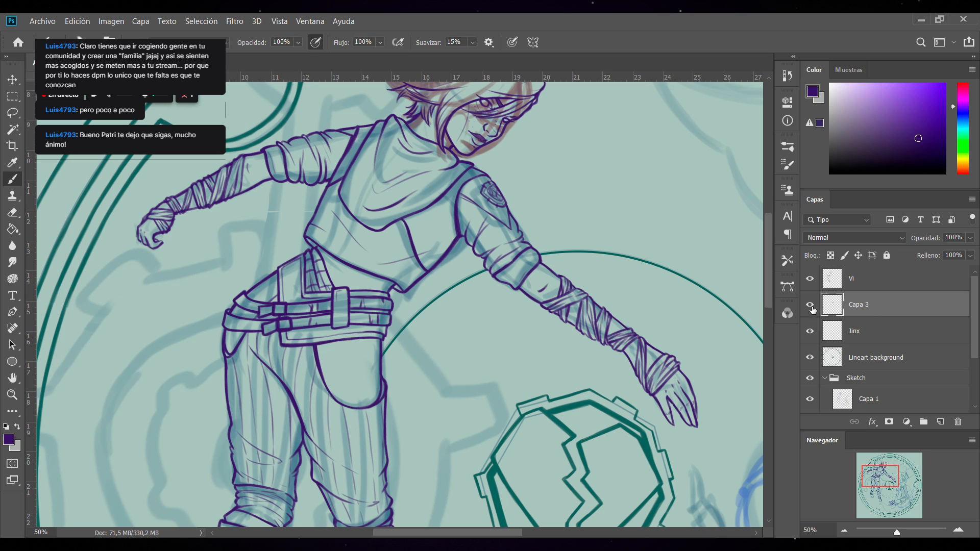
left_click(810, 306)
left_click(810, 306)
left_click(852, 289)
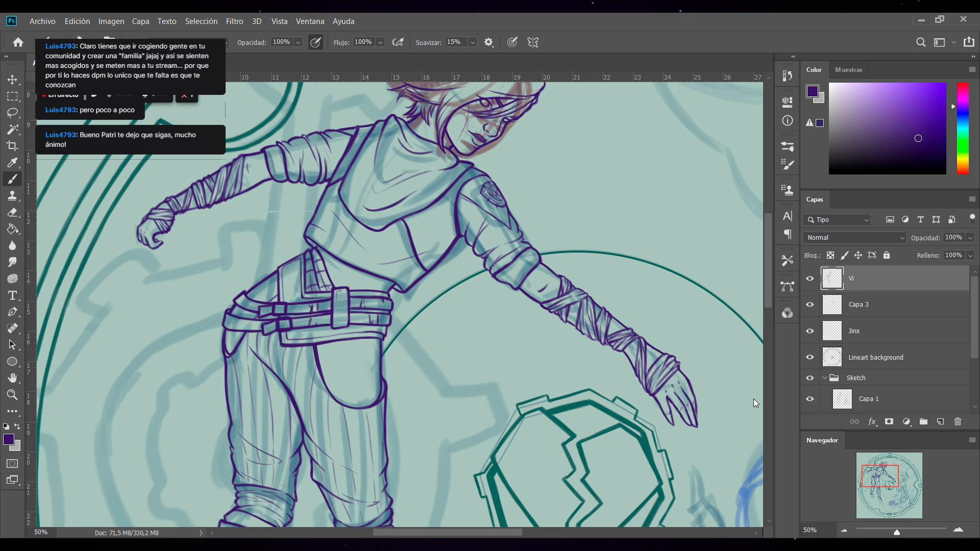
key("Delete")
Add a new empty layer above the merged line art in Capa 3
left_click(844, 530)
left_click(843, 531)
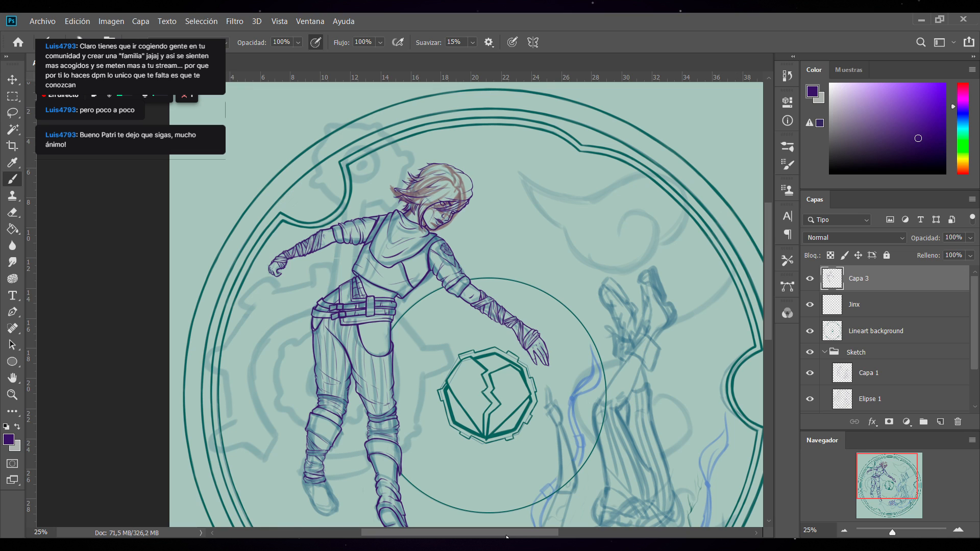
mouse_move(510, 530)
left_mouse_down()
mouse_move(494, 530)
mouse_move(505, 530)
left_mouse_up()
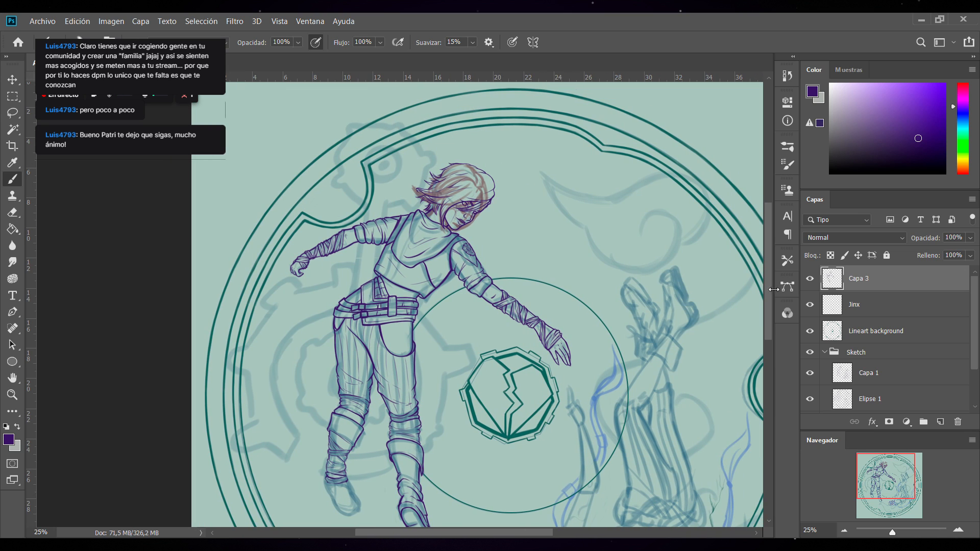
scroll(768, 316, "down", 4)
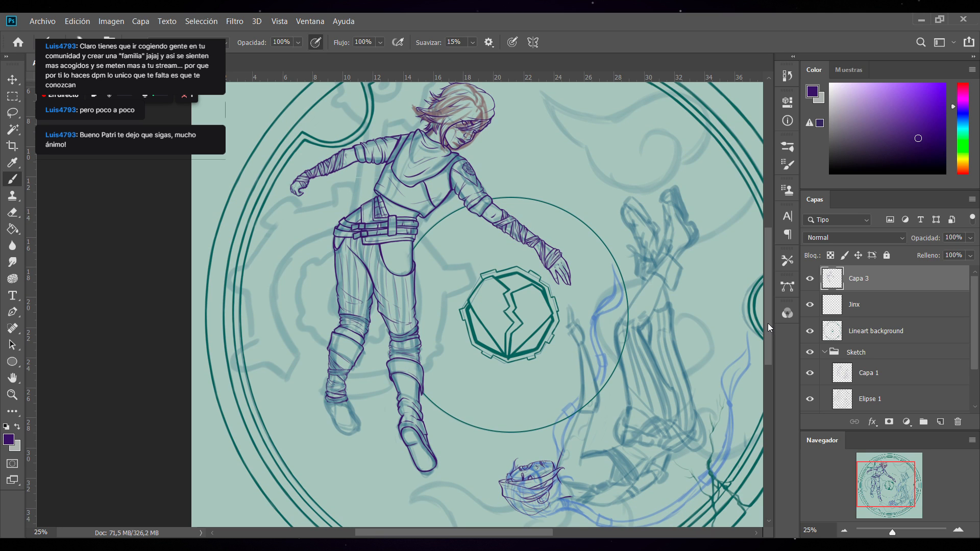
scroll(768, 306, "up", 2)
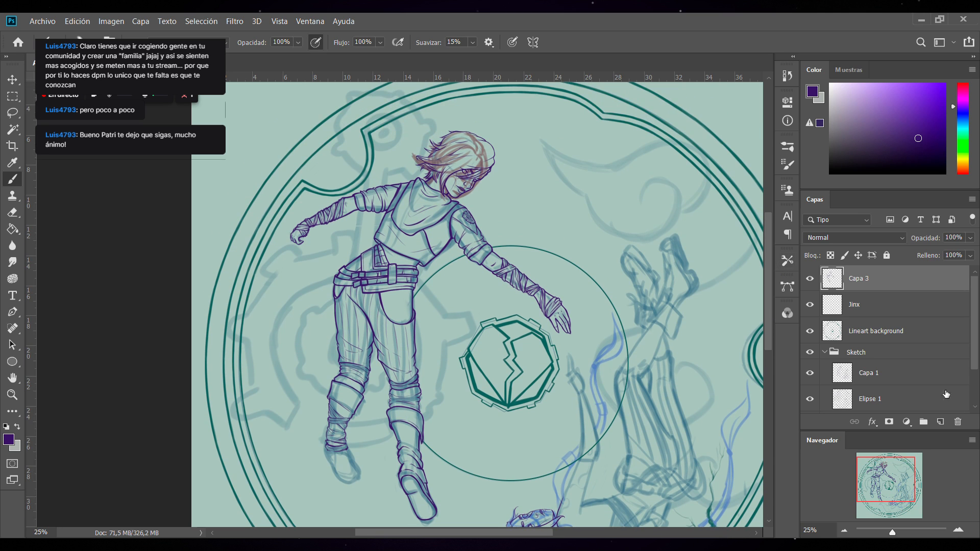
left_click(939, 421)
left_click(957, 529)
left_click(958, 529)
left_click(958, 530)
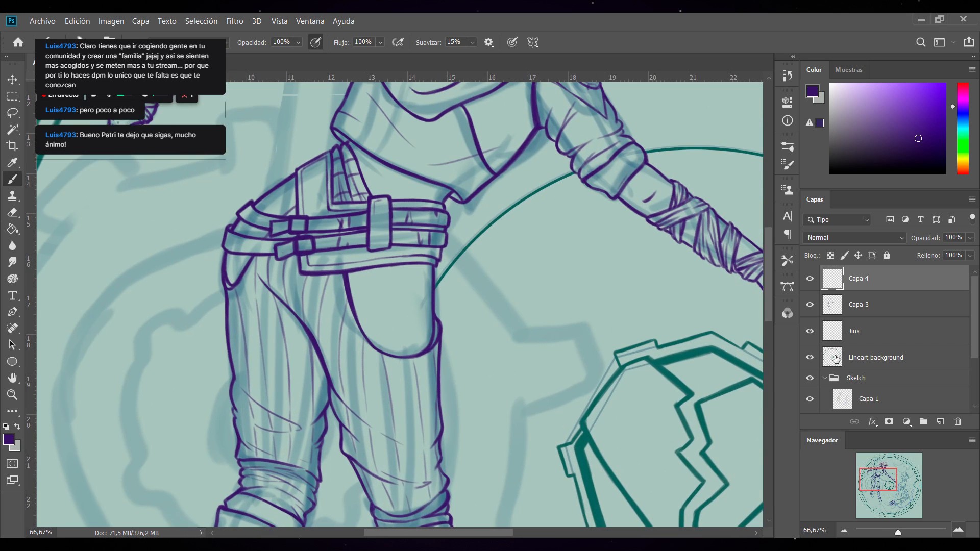
scroll(766, 280, "up", 6)
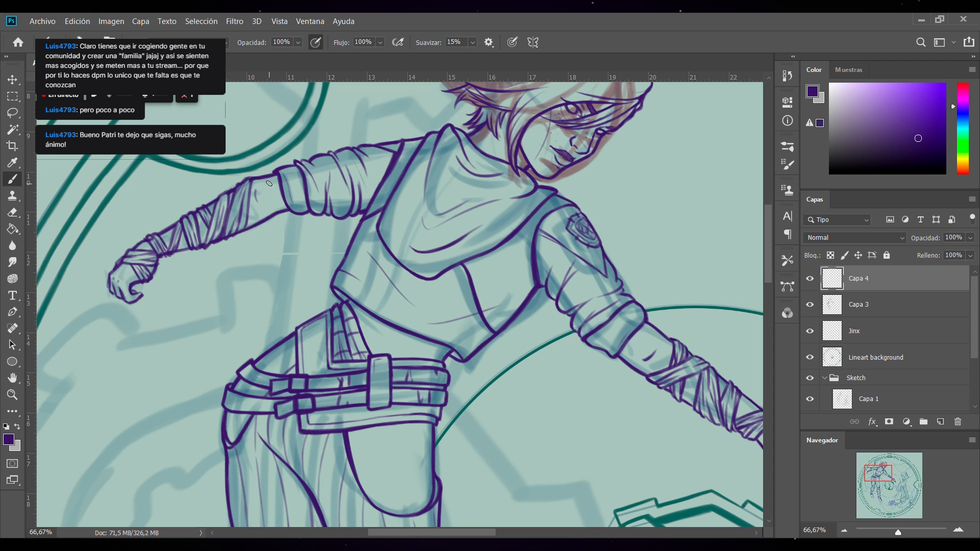
Paint a round tattoo on the bare skin of the left-hand arm near the elbow, and set Capa 4 to 46% opacity
mouse_move(256, 209)
left_mouse_down()
mouse_move(280, 179)
mouse_move(276, 201)
left_mouse_up()
key("ctrl+z")
key("ctrl+z")
mouse_move(276, 179)
left_mouse_down()
mouse_move(255, 202)
mouse_move(269, 209)
mouse_move(283, 201)
mouse_move(265, 184)
left_mouse_up()
mouse_move(264, 187)
left_mouse_down()
mouse_move(278, 206)
mouse_move(280, 197)
mouse_move(273, 183)
mouse_move(261, 201)
mouse_move(276, 203)
left_mouse_up()
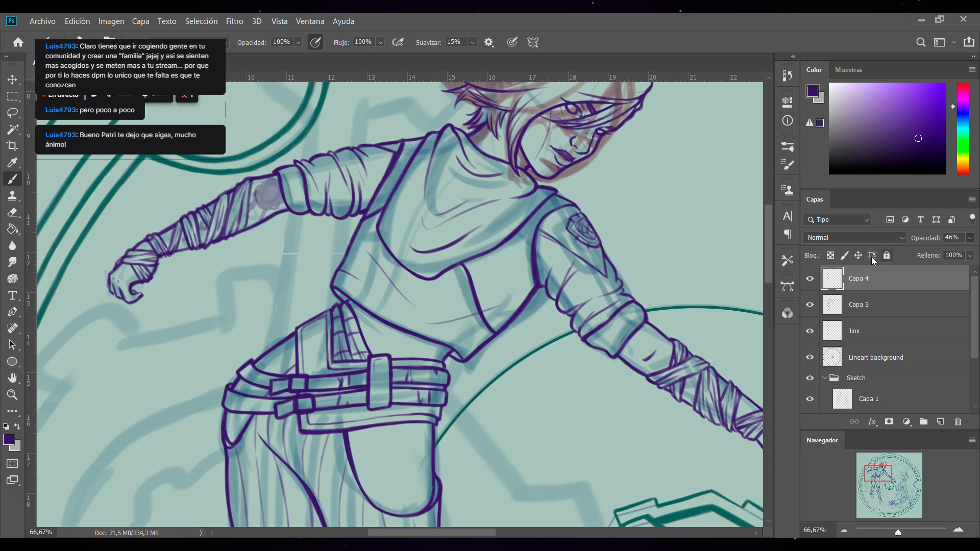
Paint a gear-shaped tattoo on the bare right-hand elbow and in the gaps between the wraps, and save the document
left_click_drag(474, 532, 512, 530)
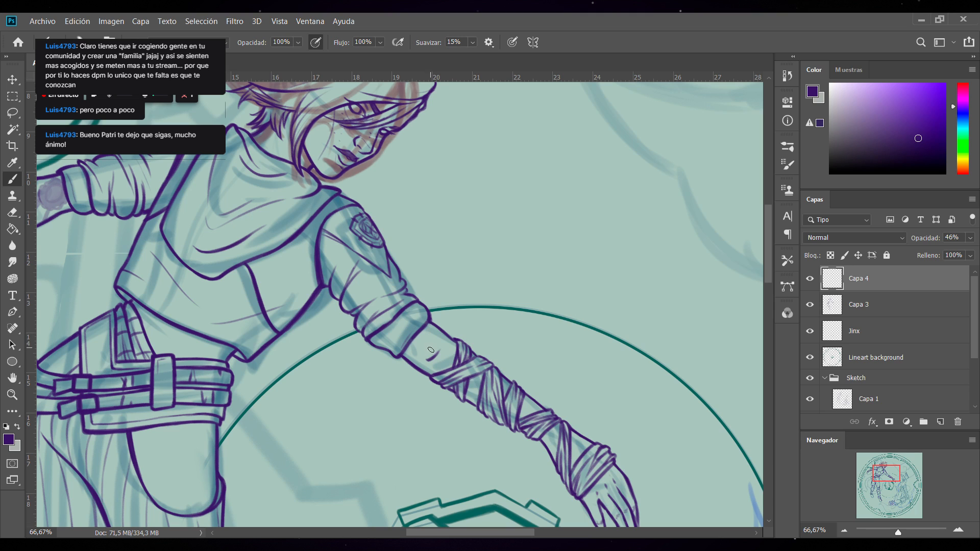
mouse_move(429, 336)
left_mouse_down()
mouse_move(436, 371)
mouse_move(448, 352)
mouse_move(418, 349)
mouse_move(427, 337)
mouse_move(448, 356)
mouse_move(417, 351)
mouse_move(432, 369)
mouse_move(446, 361)
mouse_move(414, 349)
mouse_move(421, 335)
mouse_move(436, 332)
mouse_move(453, 353)
mouse_move(429, 374)
mouse_move(416, 350)
mouse_move(430, 368)
mouse_move(449, 361)
mouse_move(417, 339)
left_mouse_up()
mouse_move(429, 361)
left_mouse_down()
mouse_move(422, 342)
mouse_move(447, 349)
mouse_move(423, 347)
left_mouse_up()
left_click_drag(469, 392, 483, 378)
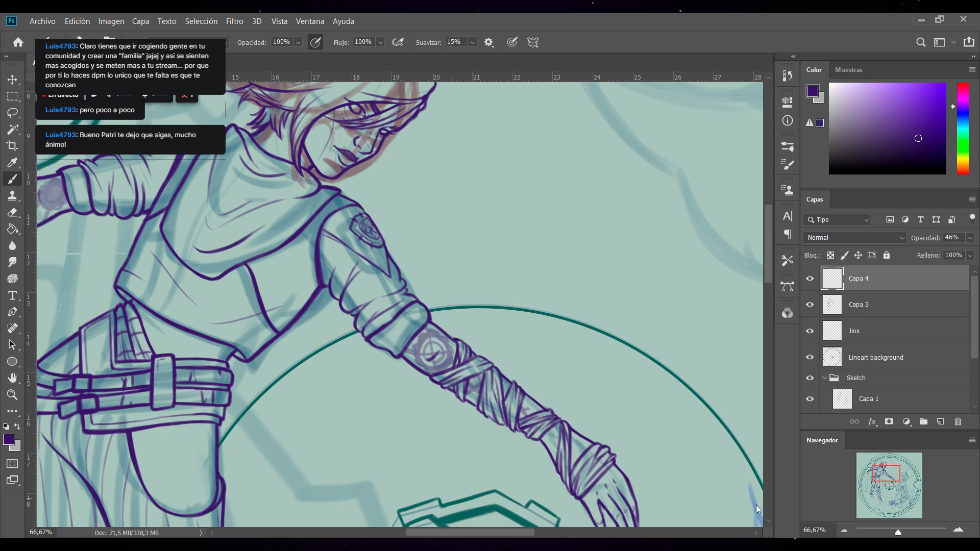
left_click(844, 530)
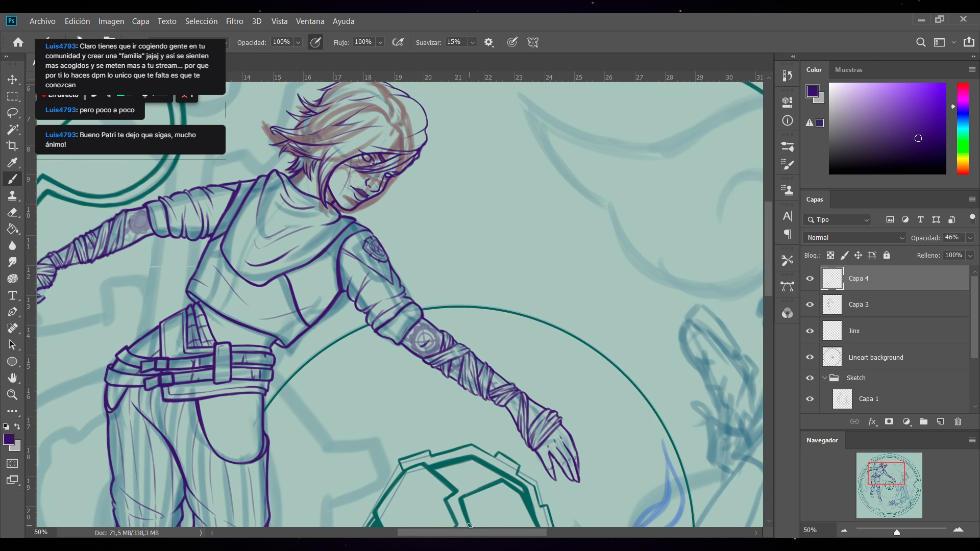
left_click_drag(468, 535, 442, 535)
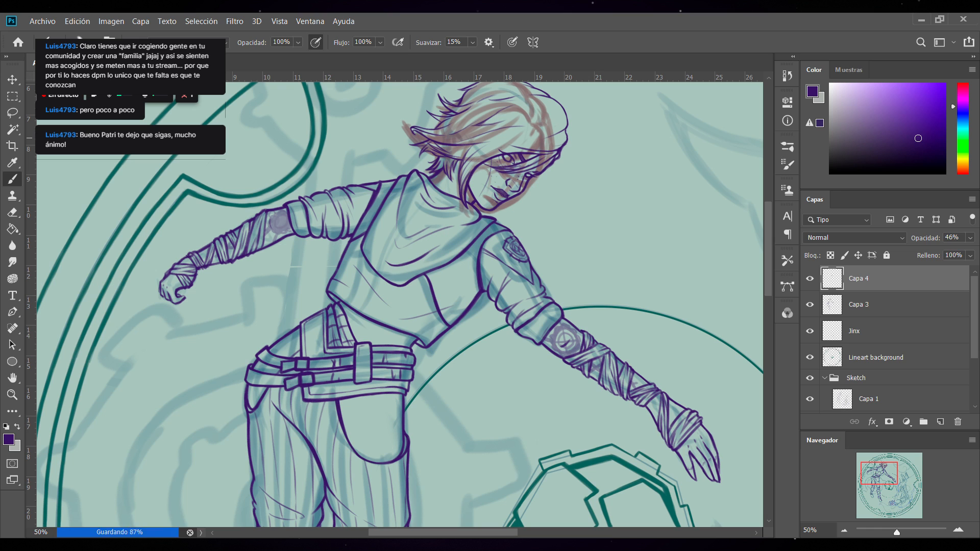
left_click(844, 531)
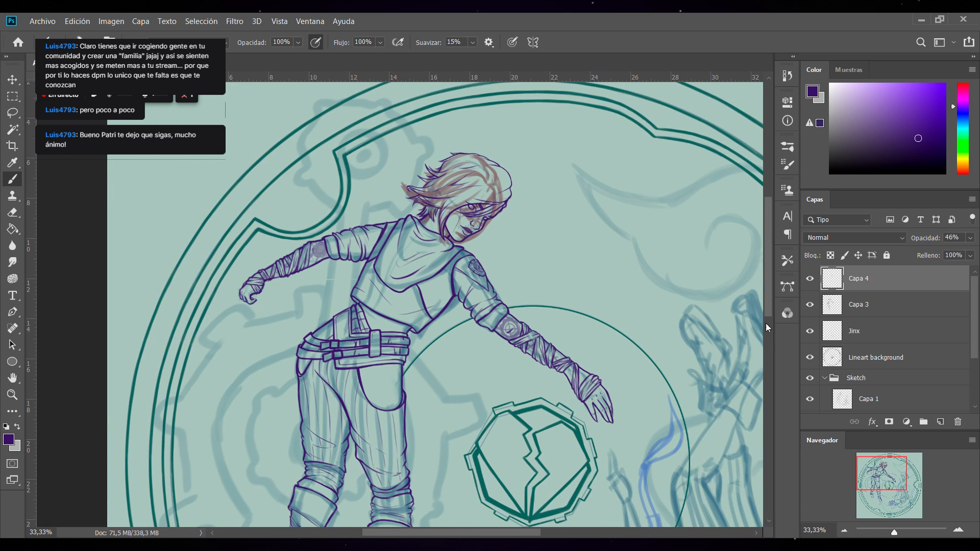
Rename the Capa 4 layer as tattoos
scroll(766, 323, "down", 3)
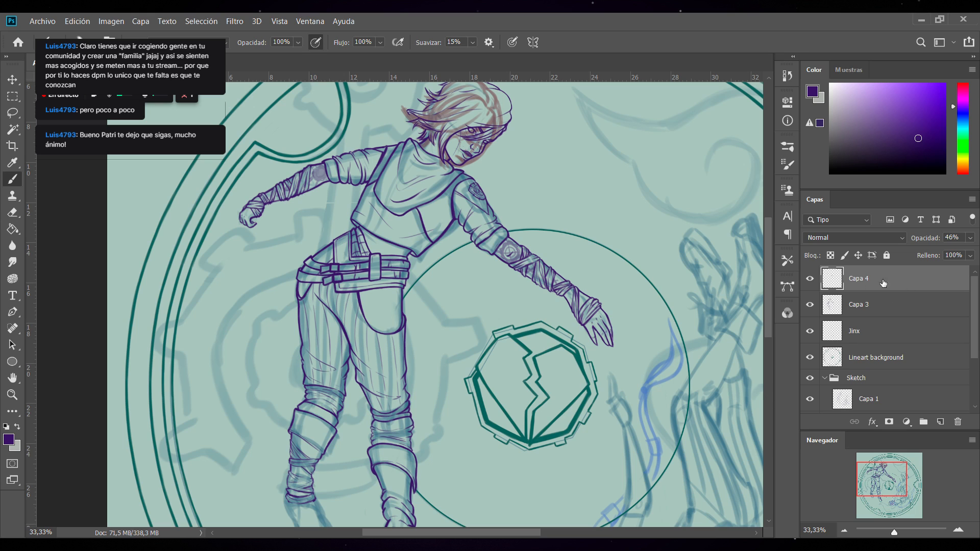
double_click(866, 278)
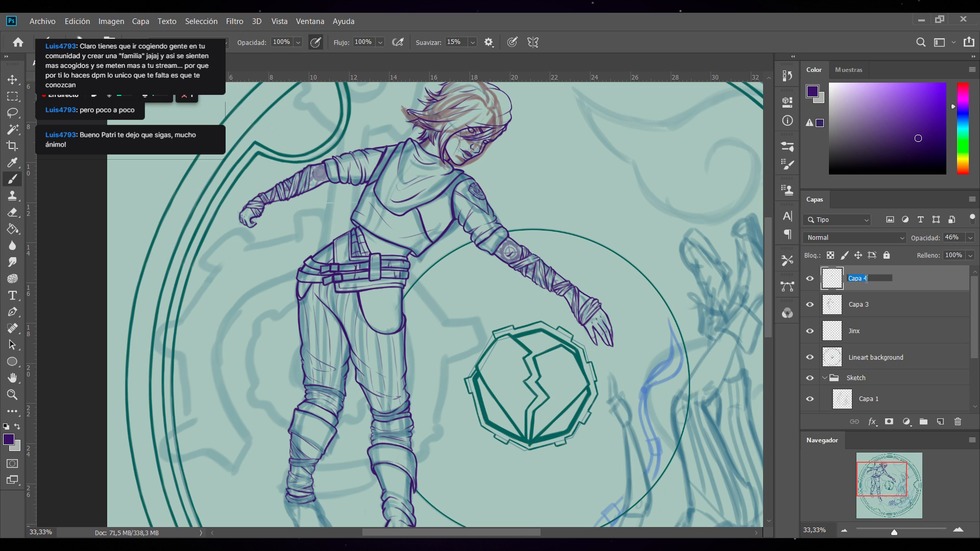
left_click(913, 283)
double_click(861, 279)
type("Cab")
type("toos")
left_click(916, 284)
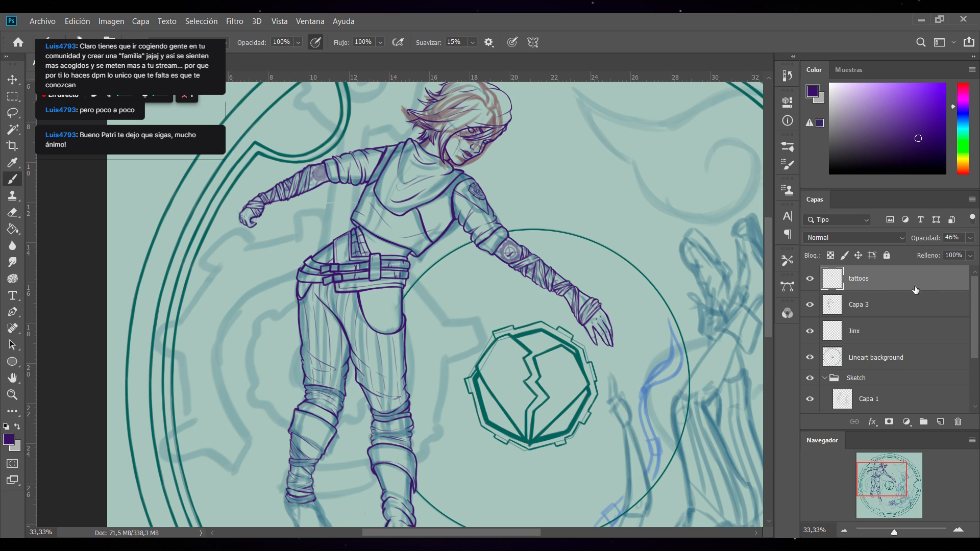
Rename the merged line art layer Capa 3 as Vi
left_click(816, 305)
left_click(817, 305)
double_click(863, 304)
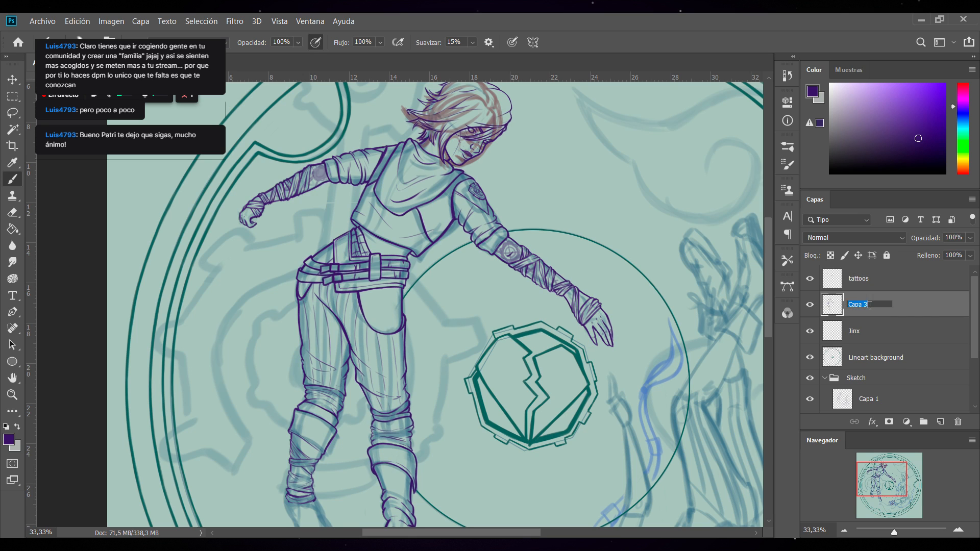
type("Vi")
left_click(919, 312)
Lasso-select the area around the whole Vi figure, from the hair down to the feet and including both arms
key("ctrl+minus")
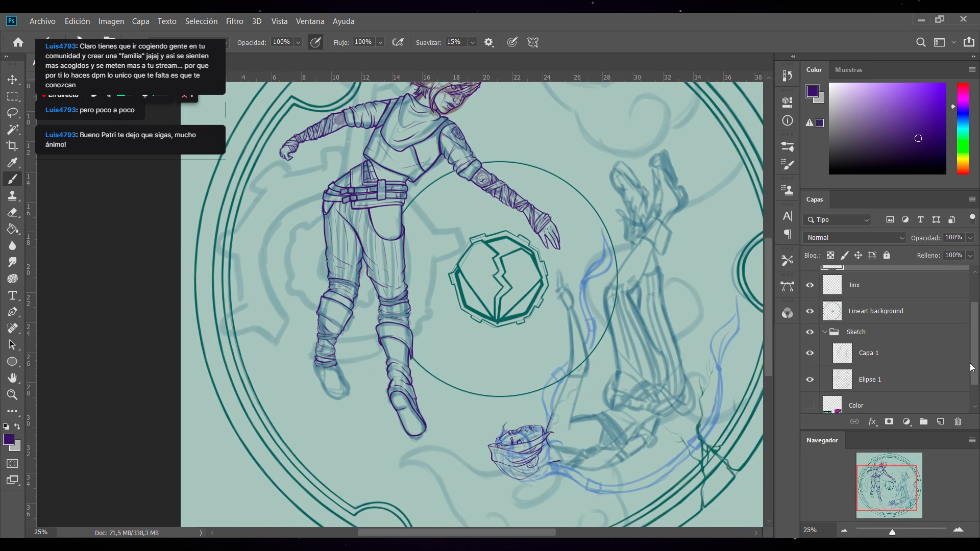
scroll(962, 351, "down", 2)
left_click(817, 357)
left_click(816, 357)
left_click(816, 357)
left_click(815, 357)
left_click_drag(764, 287, 771, 272)
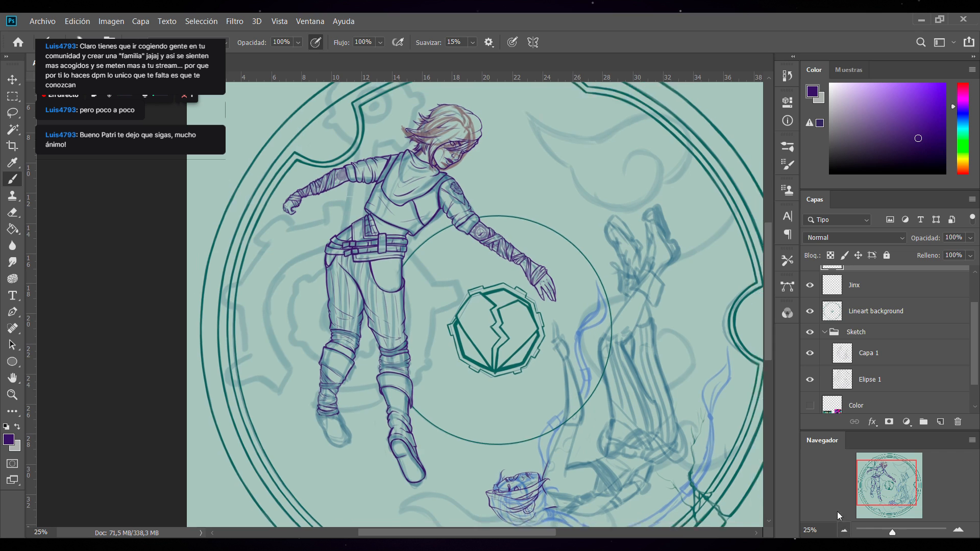
left_click(844, 531)
key("l")
mouse_move(370, 253)
left_mouse_down()
mouse_move(431, 298)
mouse_move(448, 276)
mouse_move(420, 163)
mouse_move(343, 144)
mouse_move(269, 190)
mouse_move(242, 255)
mouse_move(262, 398)
mouse_move(336, 431)
mouse_move(369, 386)
mouse_move(371, 255)
left_mouse_up()
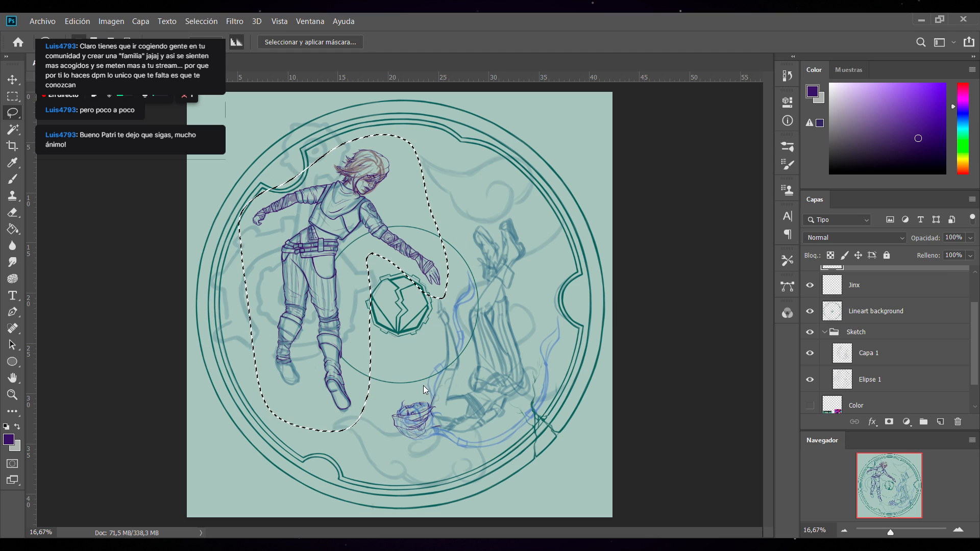
Cut the selected Vi sketch from Capa 1 onto its own layer, hide that layer and save the document
key("ctrl+j")
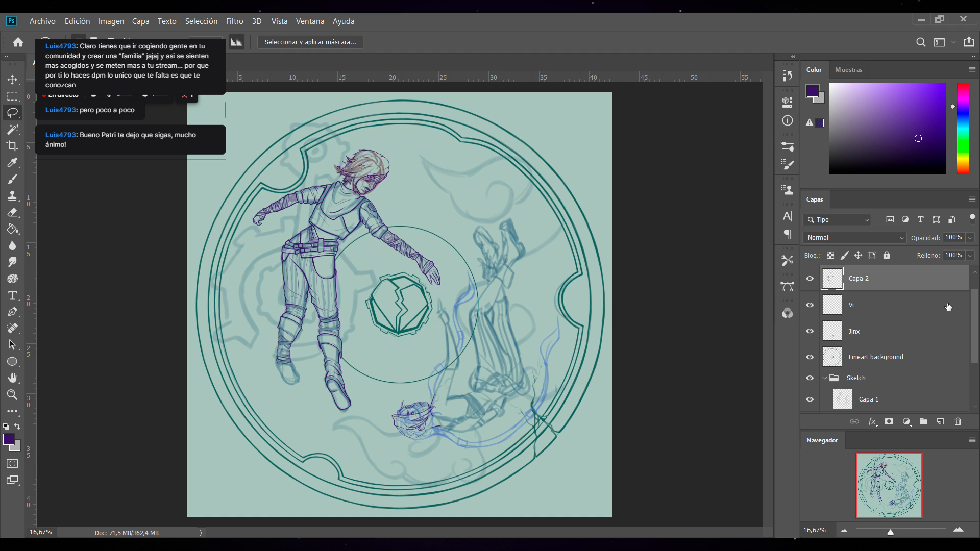
key("ctrl+z")
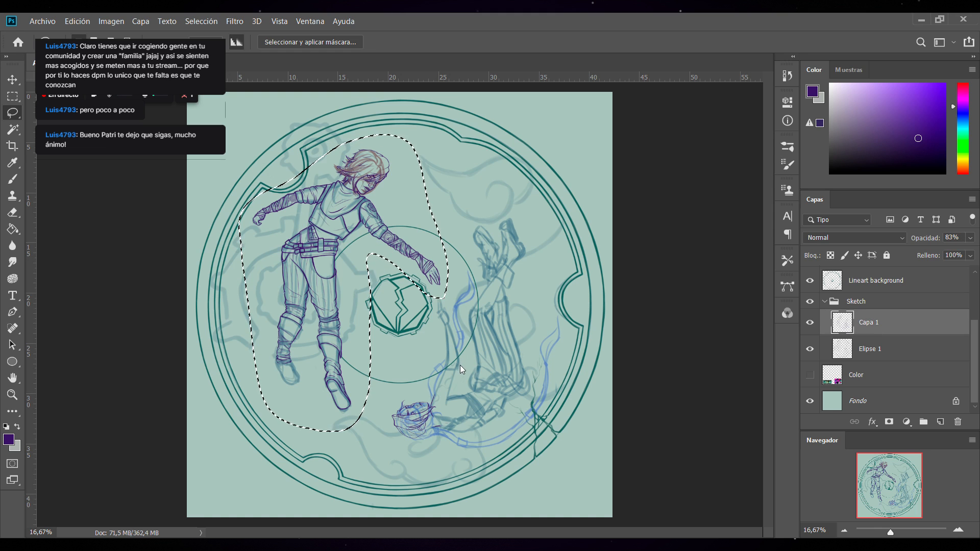
key("ctrl+j")
left_click(810, 322)
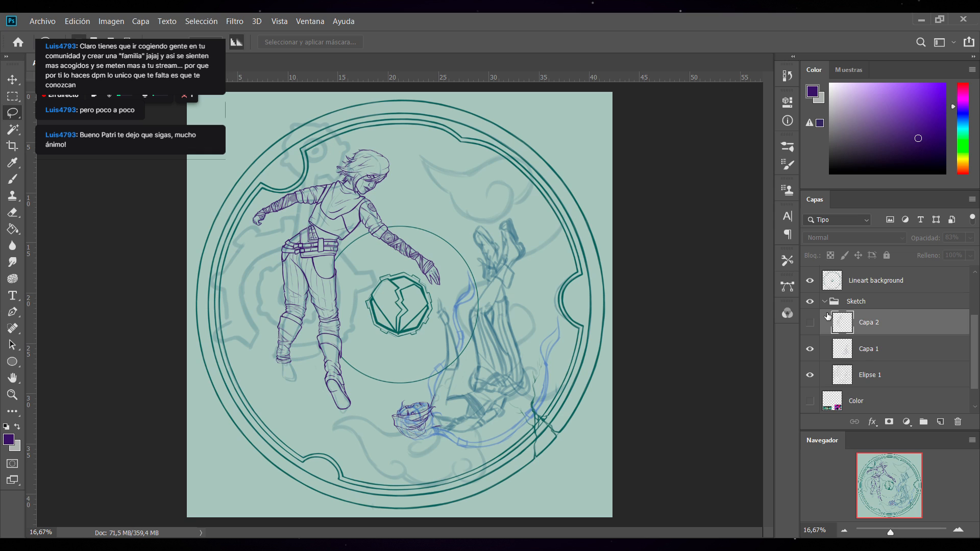
key("ctrl+s")
Collapse the Sketch group and add a new empty layer above the tattoos layer
left_click(15, 179)
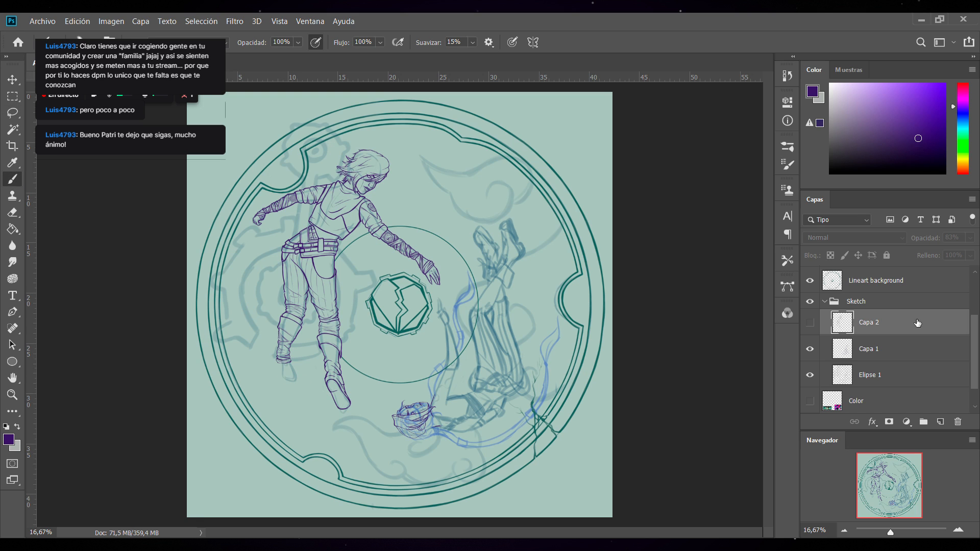
left_click(893, 288)
left_click(825, 302)
scroll(972, 330, "up", 2)
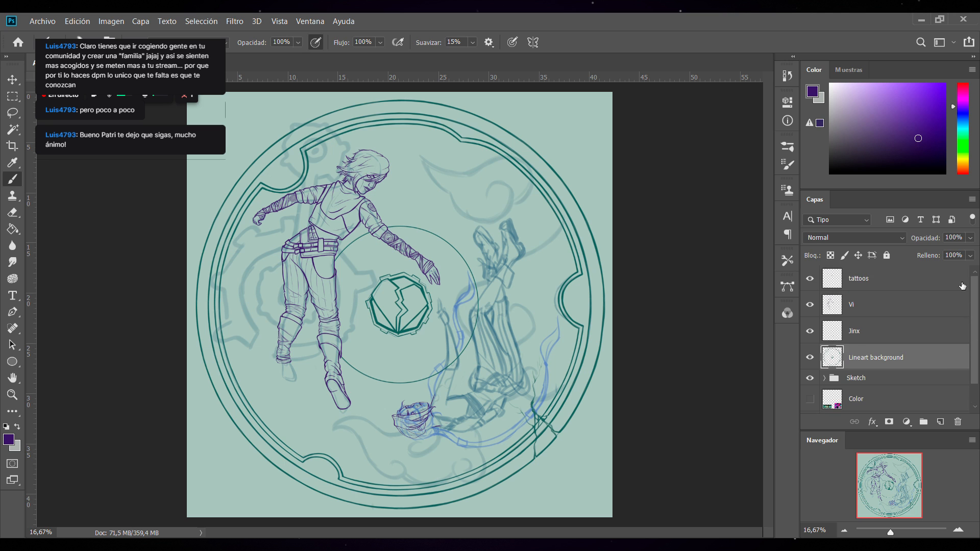
left_click(890, 283)
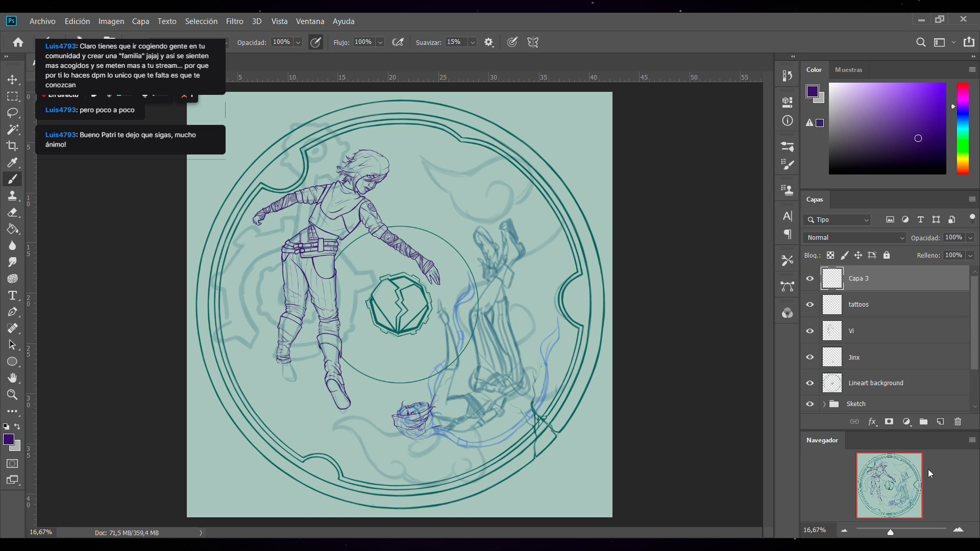
Brush the first ankle and heel lines of the left-hand shoe below the leg wraps
left_click(958, 529)
key("ctrl+plus")
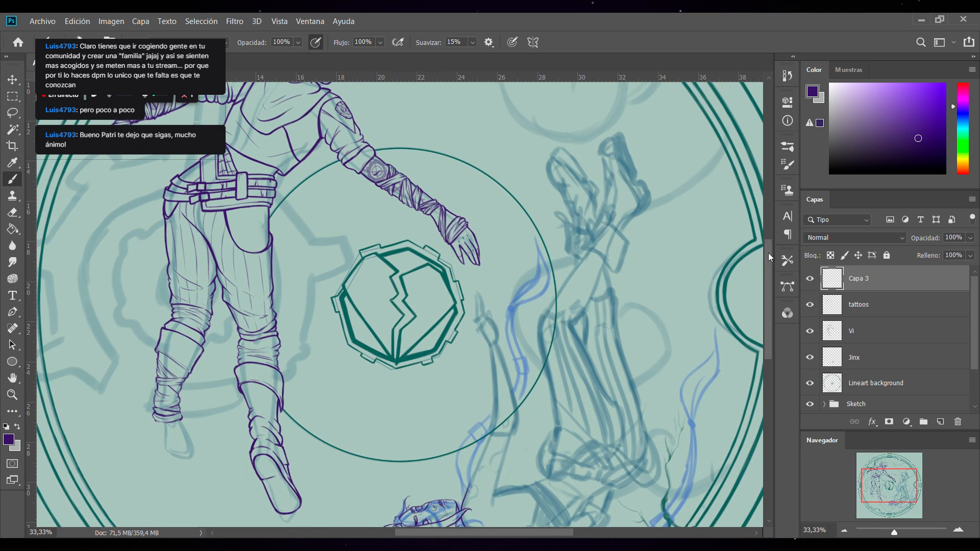
scroll(767, 253, "down", 1)
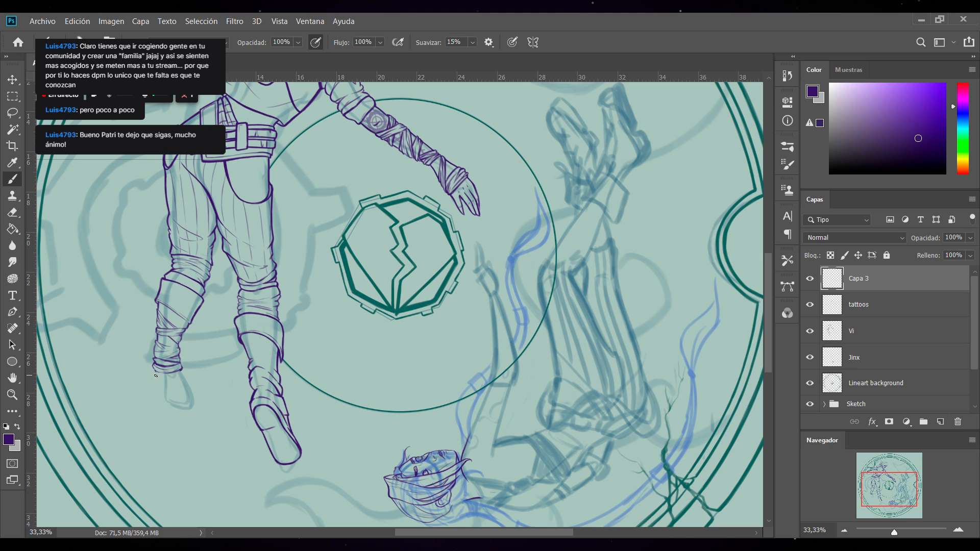
mouse_move(155, 376)
left_mouse_down()
mouse_move(156, 391)
mouse_move(183, 387)
left_mouse_up()
left_click_drag(181, 378, 191, 394)
Add another layer on top and ink the left-hand shoe's ankle, upper edge and side contour over the sketch
left_click(940, 422)
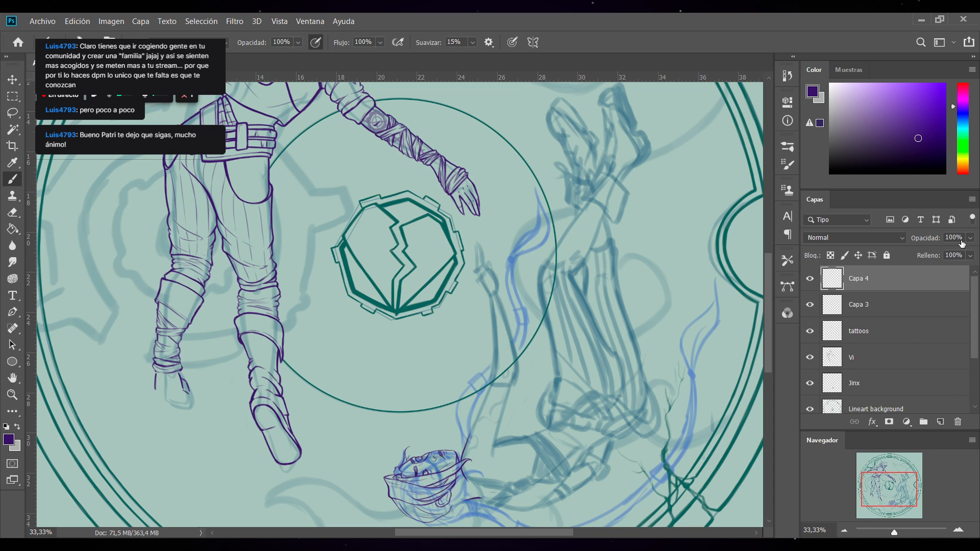
left_click(867, 280)
left_click_drag(155, 371, 156, 384)
mouse_move(155, 382)
left_mouse_down()
mouse_move(153, 391)
mouse_move(183, 389)
left_mouse_up()
left_click_drag(153, 391, 179, 392)
key("ctrl+z")
mouse_move(154, 391)
left_mouse_down()
mouse_move(177, 393)
mouse_move(183, 408)
mouse_move(187, 392)
left_mouse_up()
left_click_drag(180, 387, 192, 393)
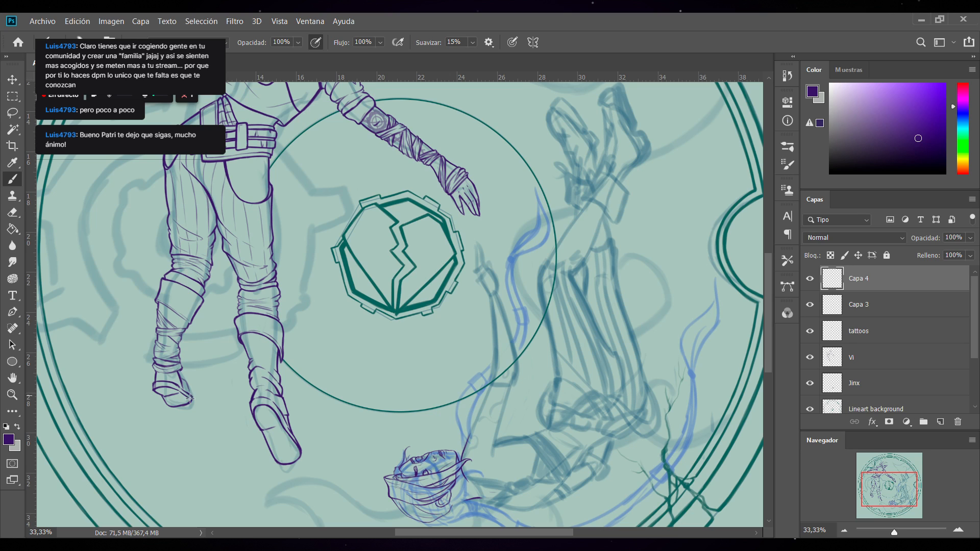
Complete the left-hand shoe's toe and side lines, and consolidate its line art into the single layer Capa 4
left_click_drag(190, 403, 187, 397)
left_click_drag(182, 380, 190, 393)
key("alt+bracketleft")
key("ctrl+e")
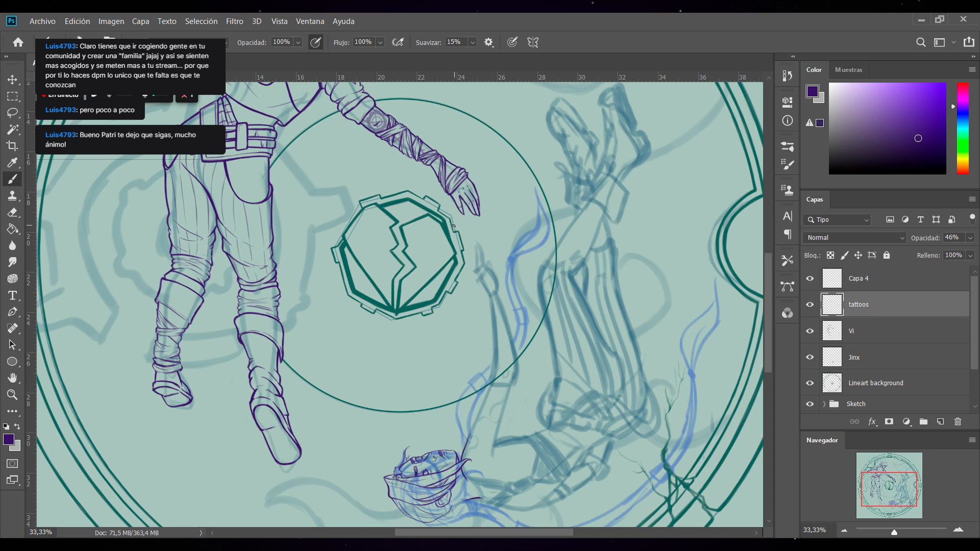
Lasso the left-hand shoe on Capa 4, scale it to 109.27%, rotate it 4.26° and nudge it slightly to the left
left_click(845, 530)
left_click(845, 530)
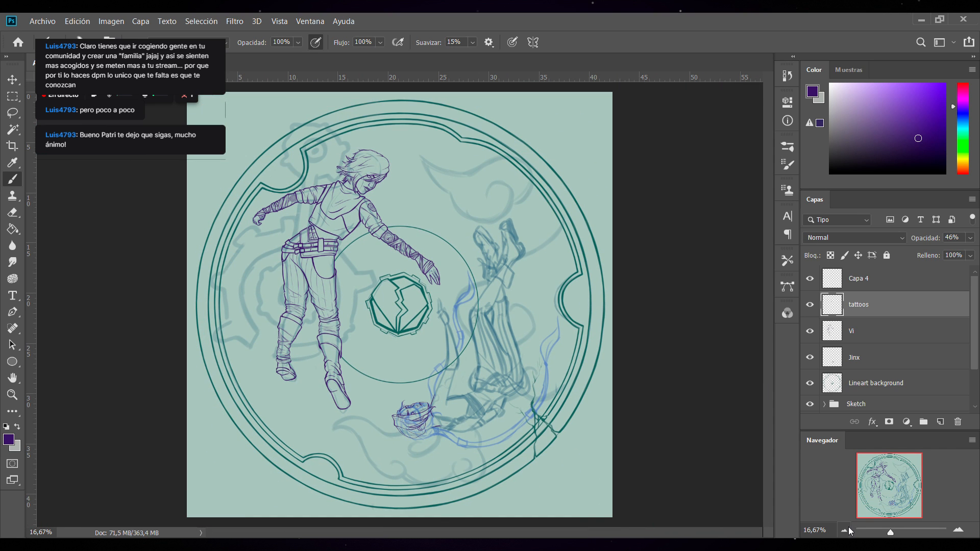
left_click(958, 530)
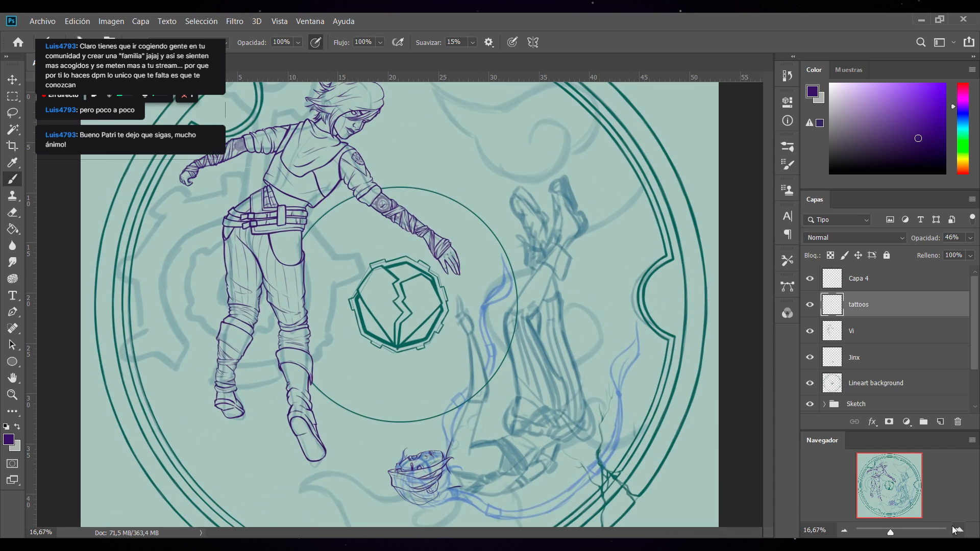
left_click(864, 279)
key("l")
left_click_drag(215, 391, 246, 423)
key("ctrl+t")
left_click_drag(266, 390, 269, 408)
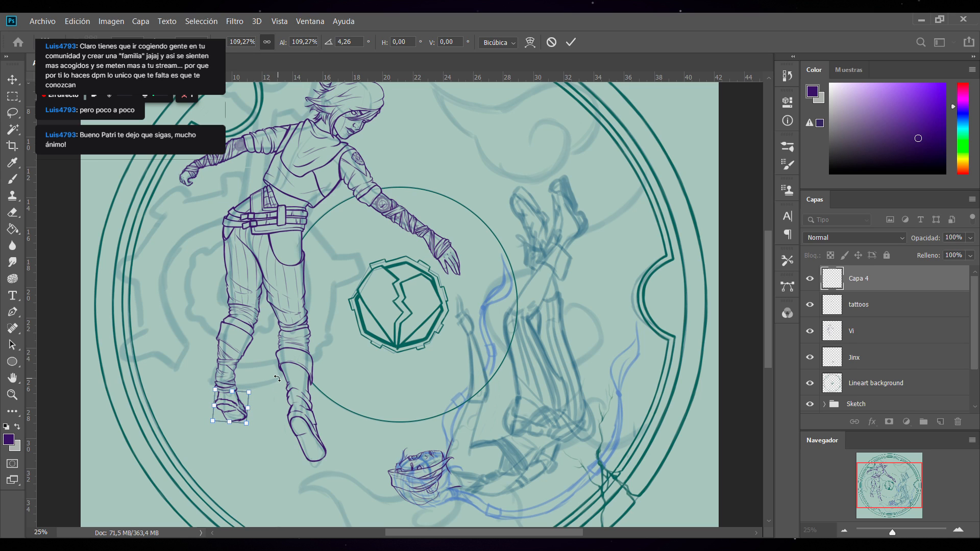
key("Left")
key("Left")
key("Left")
key("Left")
key("Left")
key("Left")
key("Left")
key("Left")
key("Left")
key("Left")
key("Left")
key("Left")
key("Left")
key("Left")
key("Left")
key("Left")
key("Left")
key("Left")
key("Left")
key("Left")
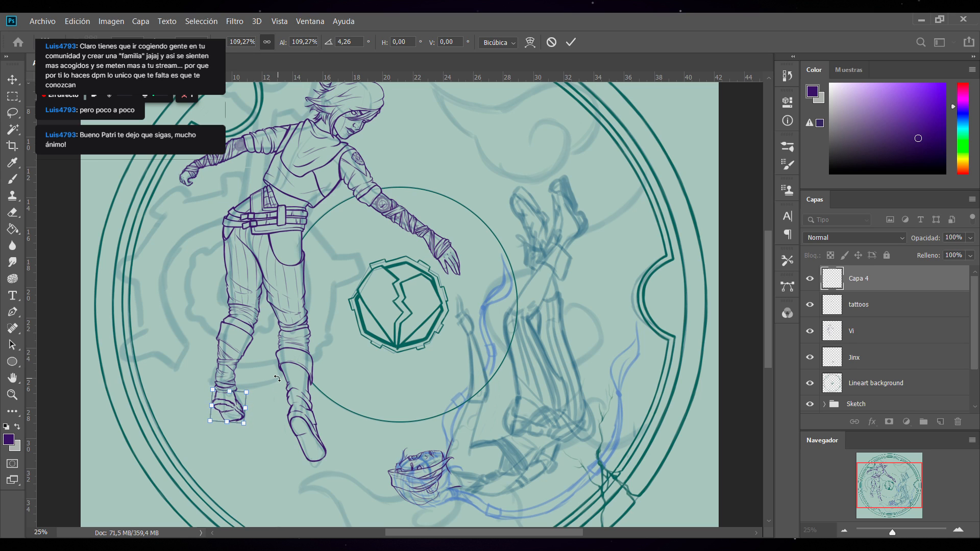
key("Right")
key("Return")
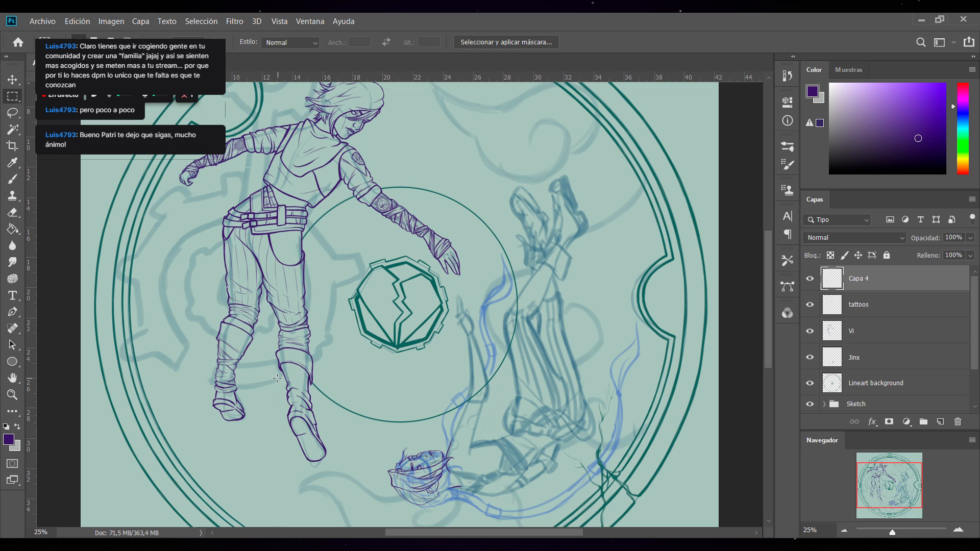
Brush a short connecting line where the left-hand shoe meets the ankle wraps
left_click(18, 179)
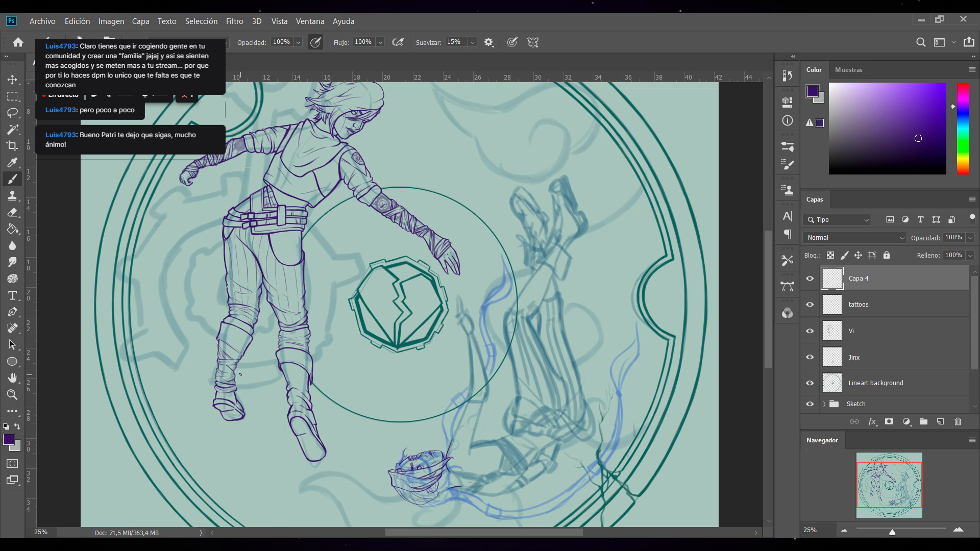
left_click(958, 529)
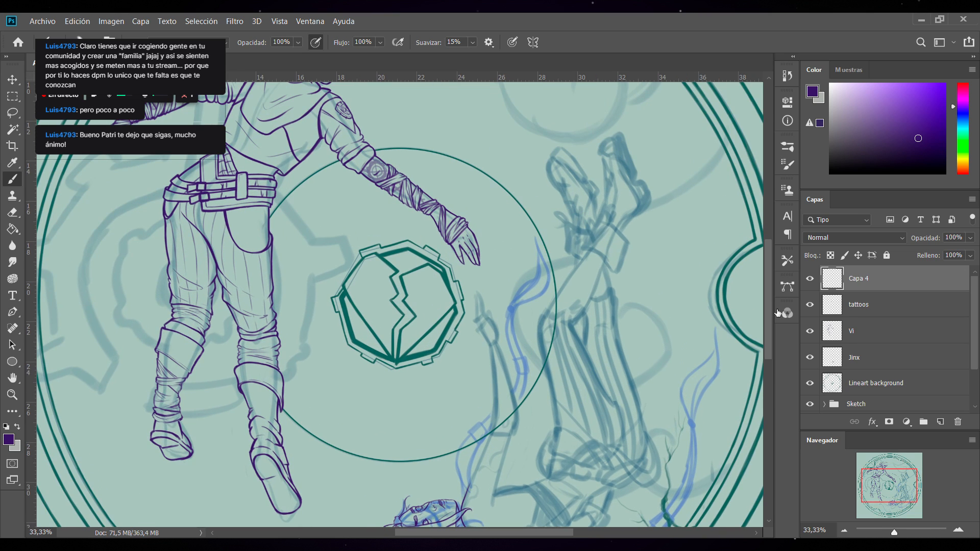
scroll(767, 285, "down", 2)
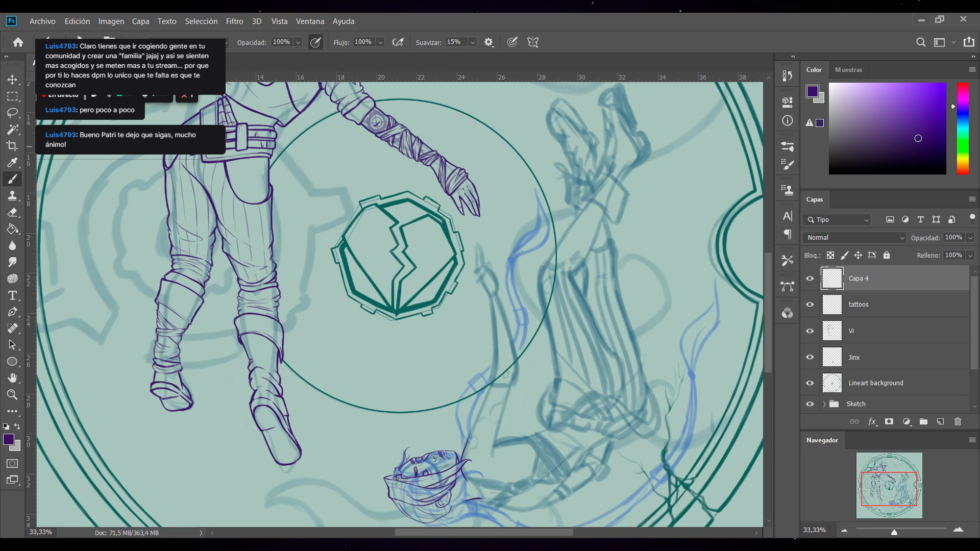
left_click_drag(176, 374, 183, 369)
Free-transform the left-hand shoe again, rotating it slightly clockwise and nudging it left to line up with the ankle
left_click(844, 530)
left_click(844, 530)
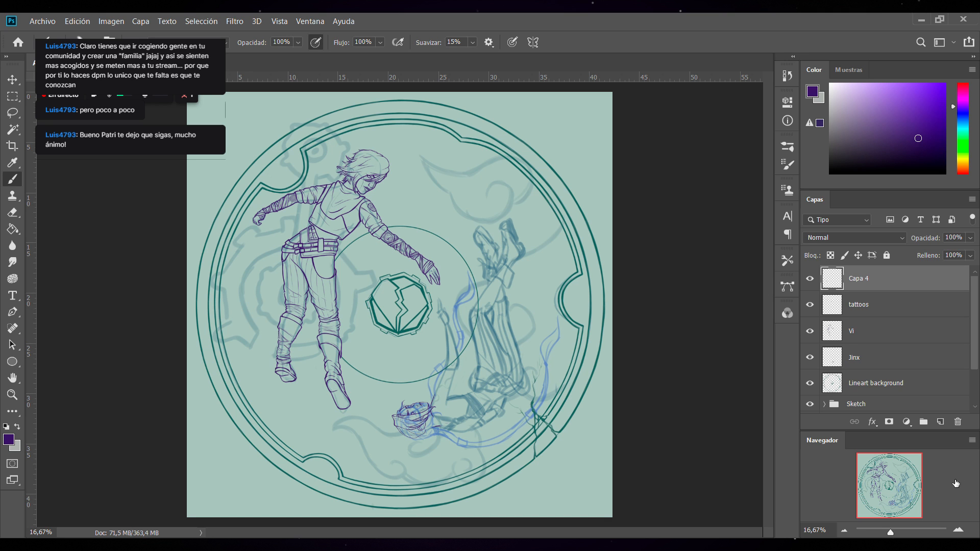
left_click(958, 531)
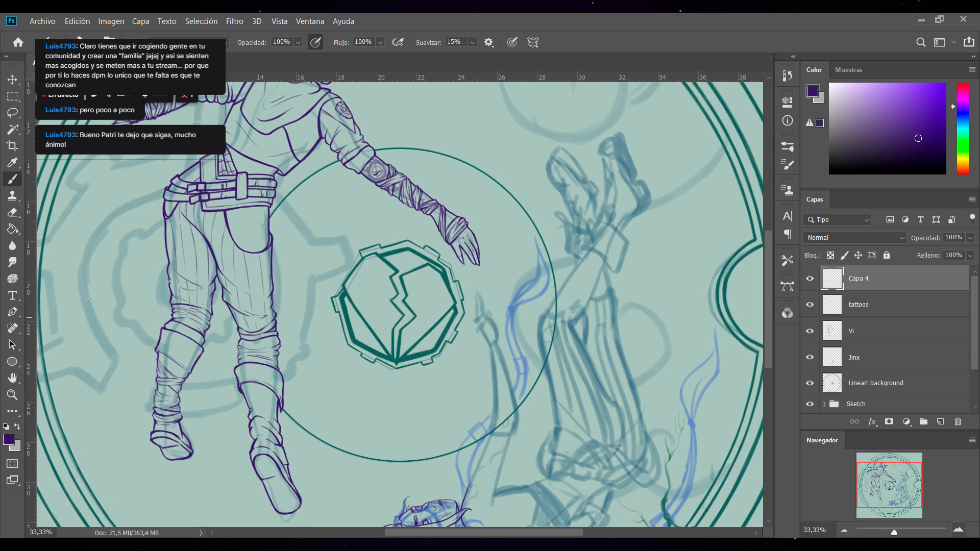
key("m")
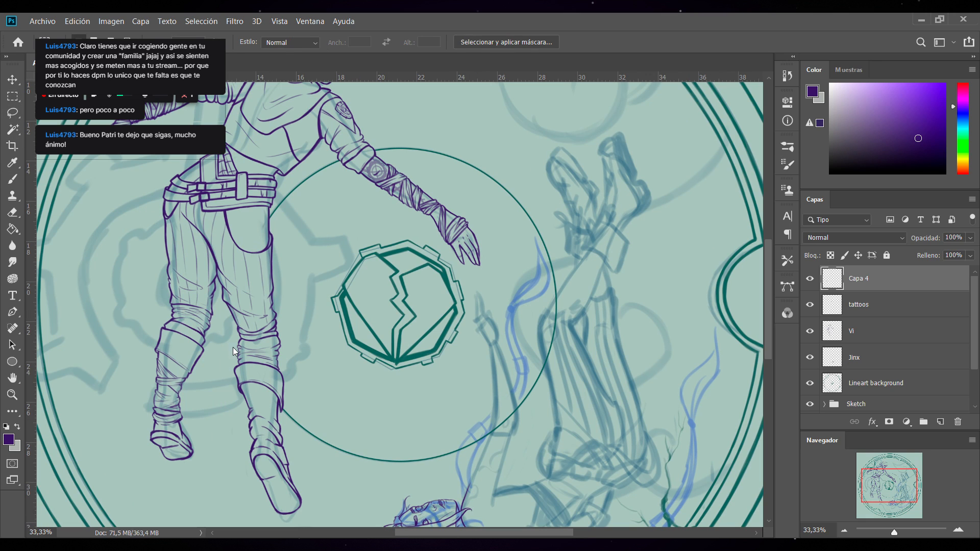
key("ctrl+t")
left_click_drag(212, 429, 179, 440)
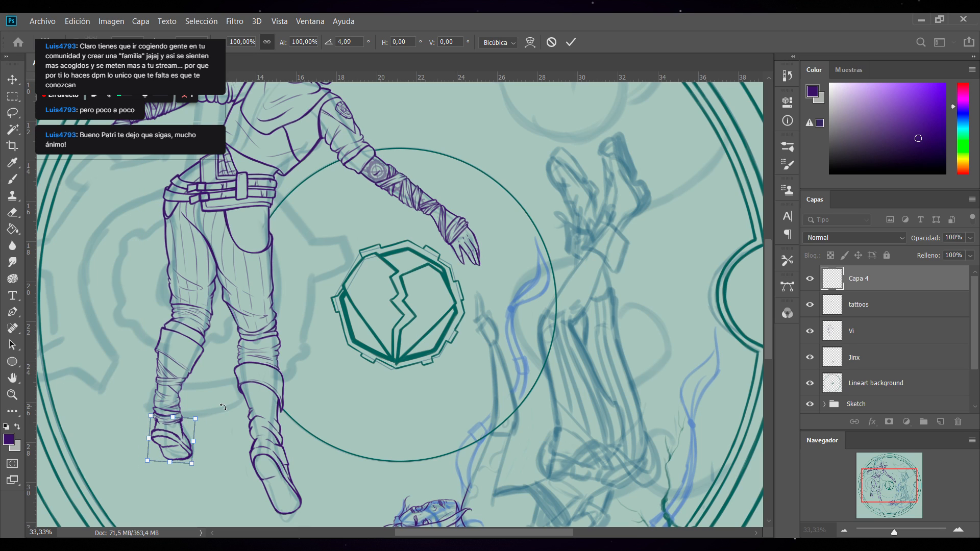
key("Left")
key("Left")
key("Left")
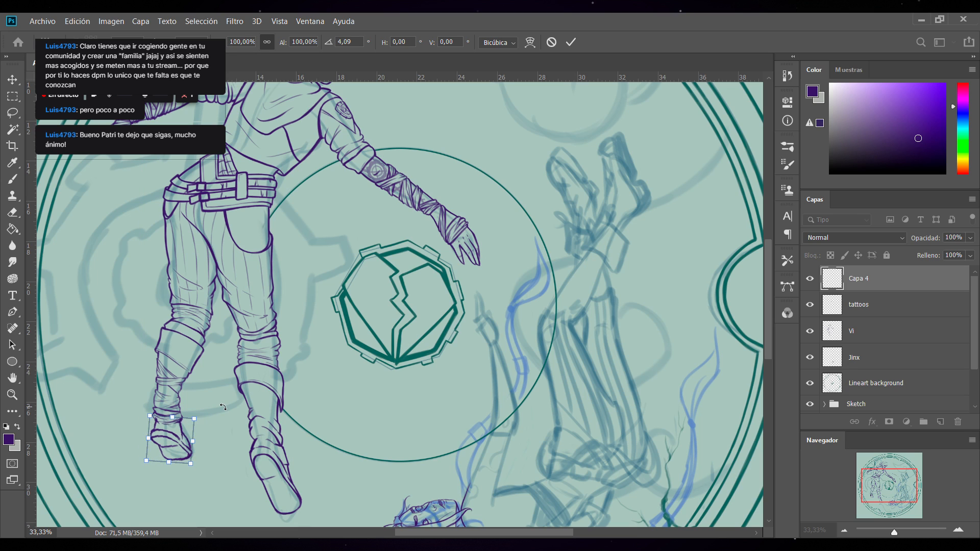
key("Down")
key("Down")
key("Left")
key("Left")
key("Left")
key("Left")
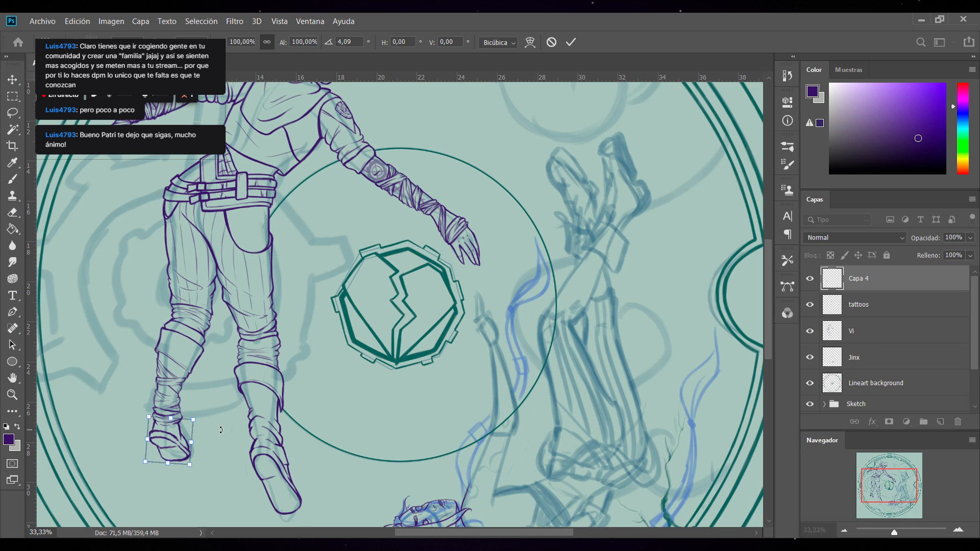
key("Right")
key("Right")
key("Up")
key("Up")
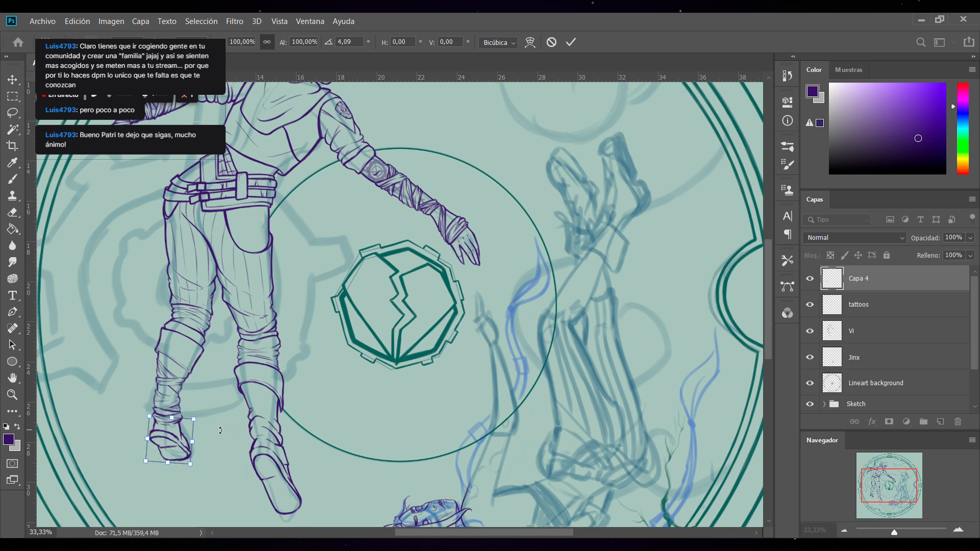
key("Left")
left_click_drag(212, 440, 212, 434)
key("Return")
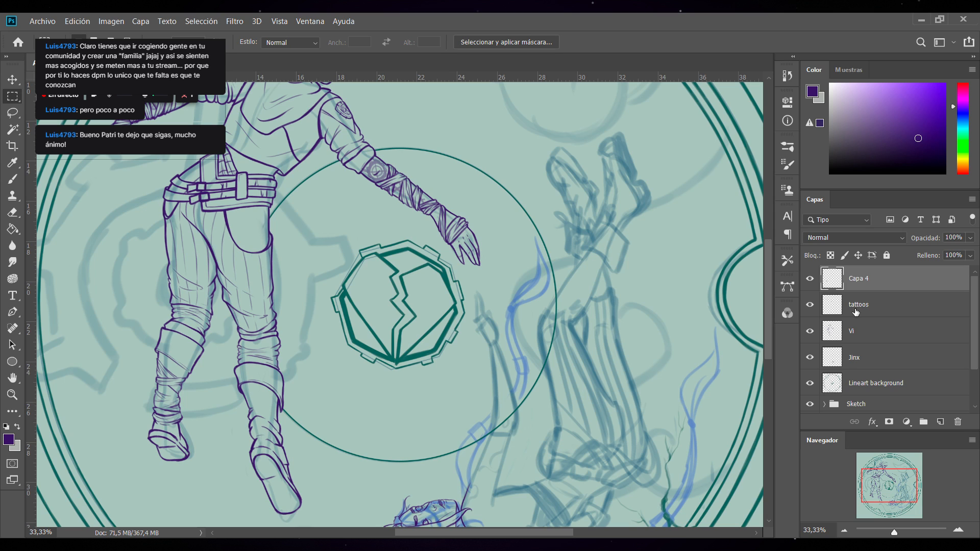
Move Capa 4 below the tattoos layer, directly above the Vi layer
left_click_drag(892, 282, 868, 314)
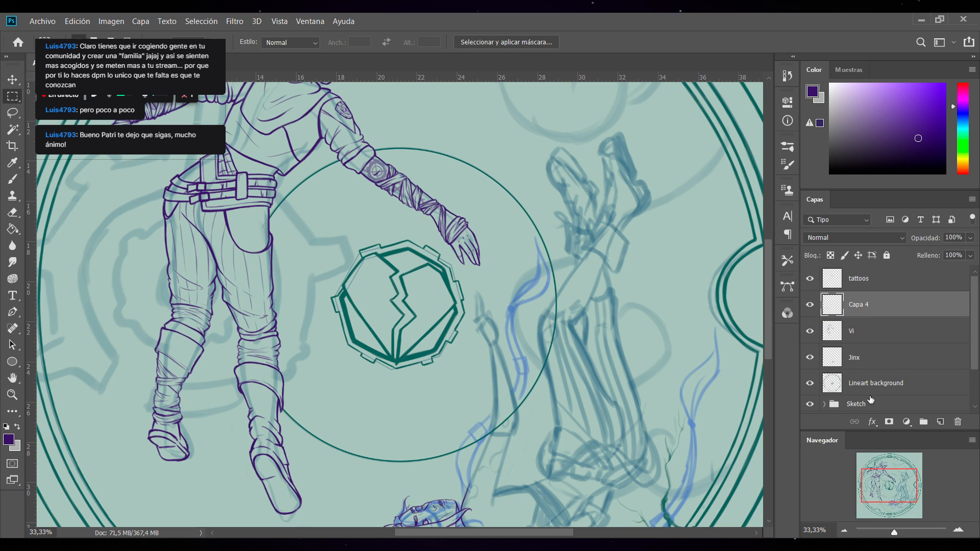
Merge Capa 4, which holds the left-hand shoe, down into the Vi layer
key("ctrl+e")
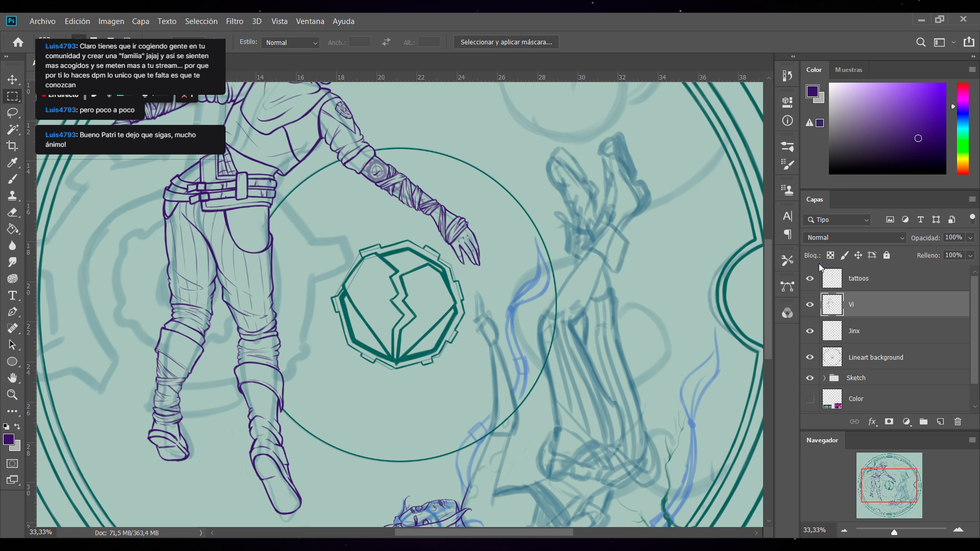
left_click(845, 531)
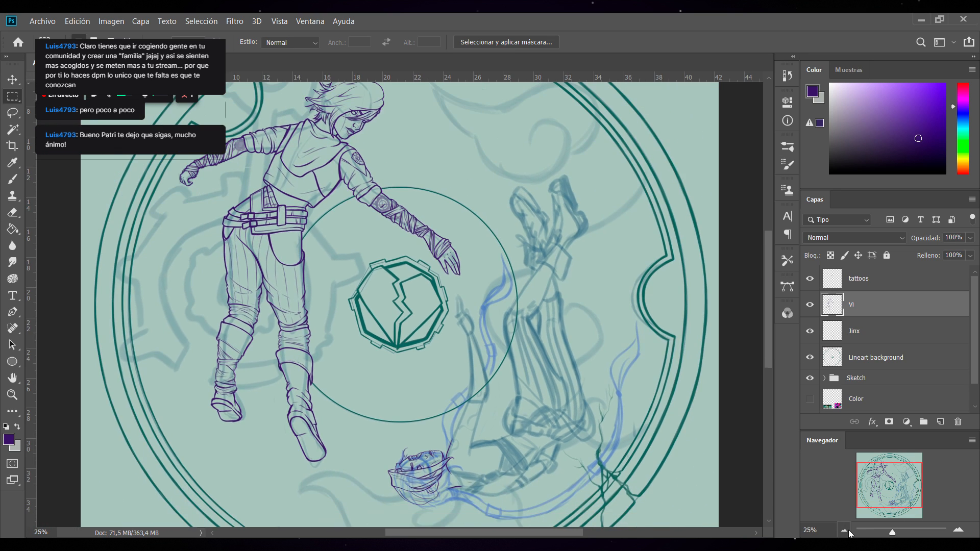
left_click(845, 531)
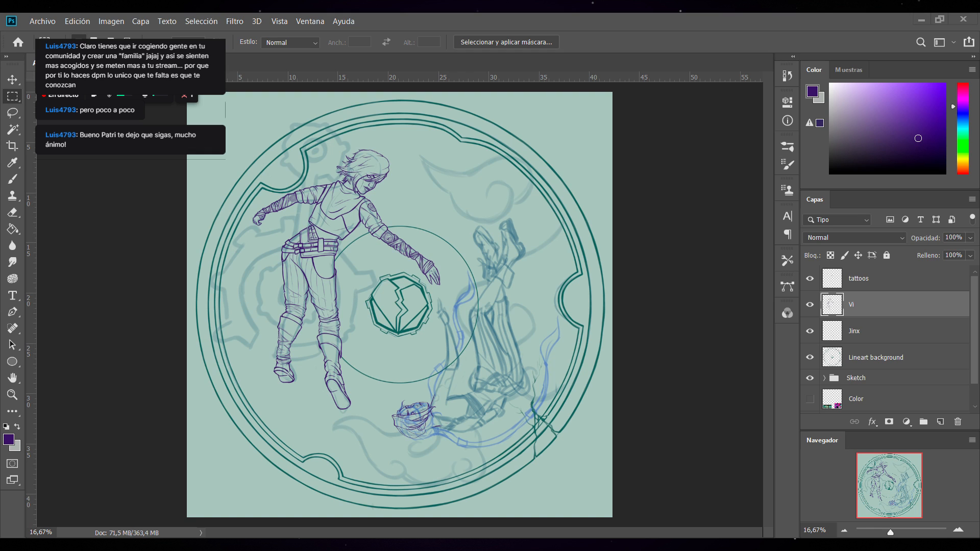
Examine the line art of Vi's upper body and Jinx's head with the Sketch group temporarily hidden
left_click(809, 378)
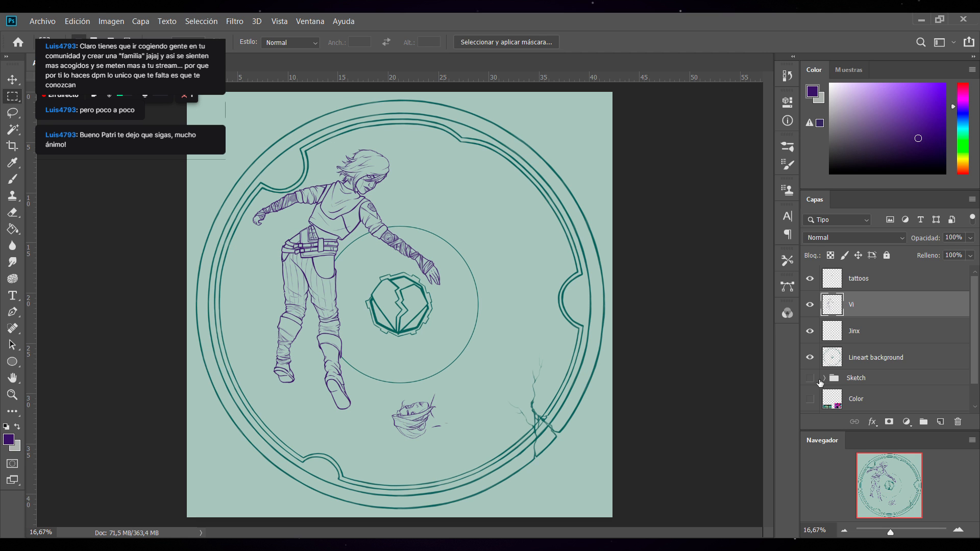
left_click(958, 530)
left_click(958, 530)
left_click(958, 531)
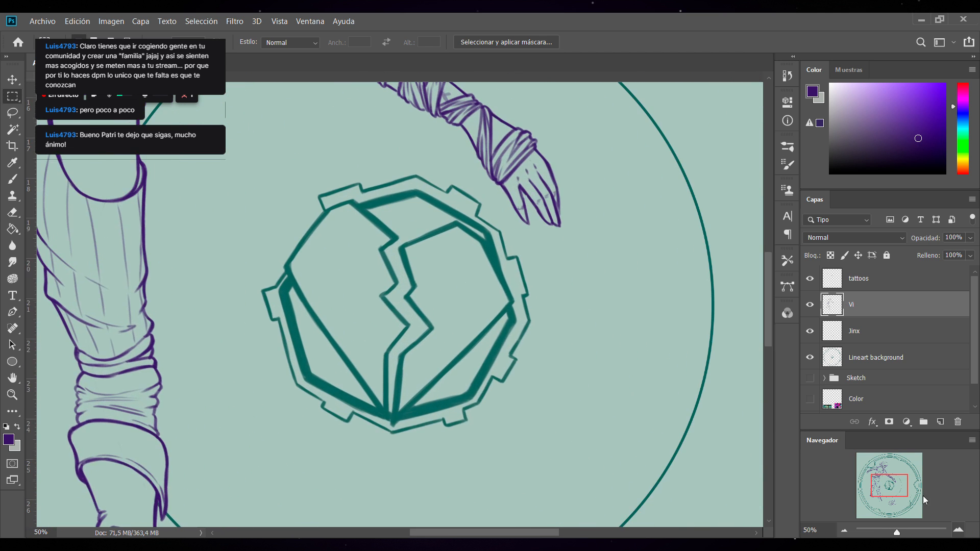
left_click(958, 530)
left_click_drag(769, 320, 757, 240)
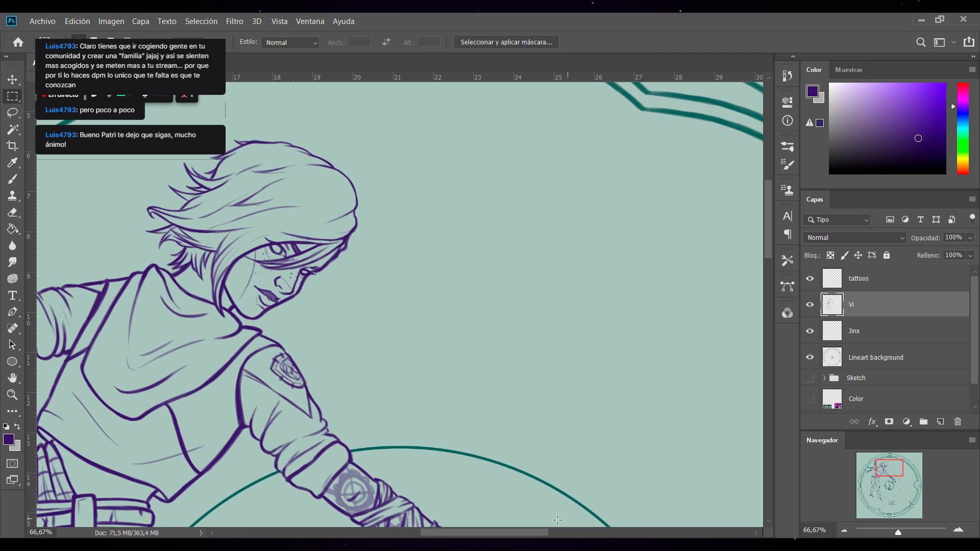
left_click_drag(539, 532, 493, 517)
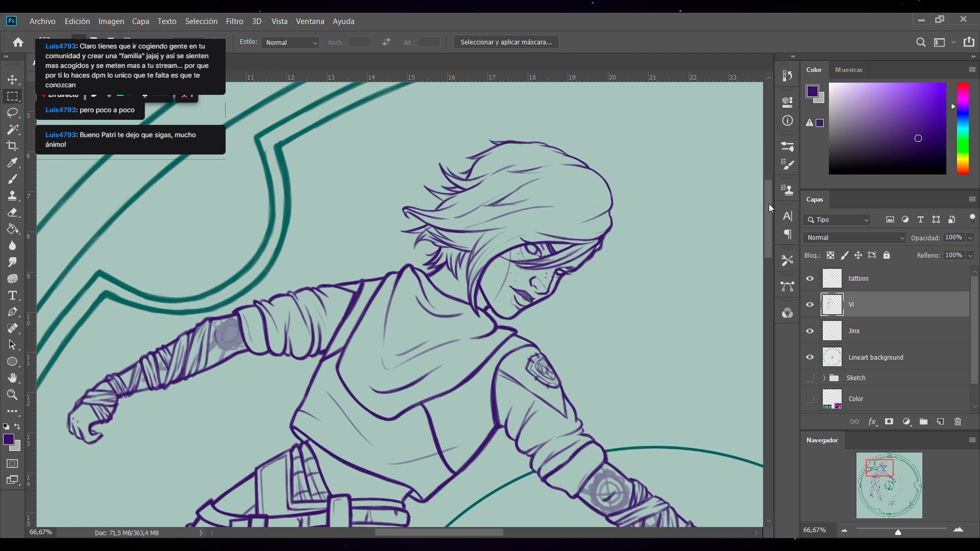
left_click_drag(768, 200, 763, 332)
left_click_drag(493, 534, 569, 509)
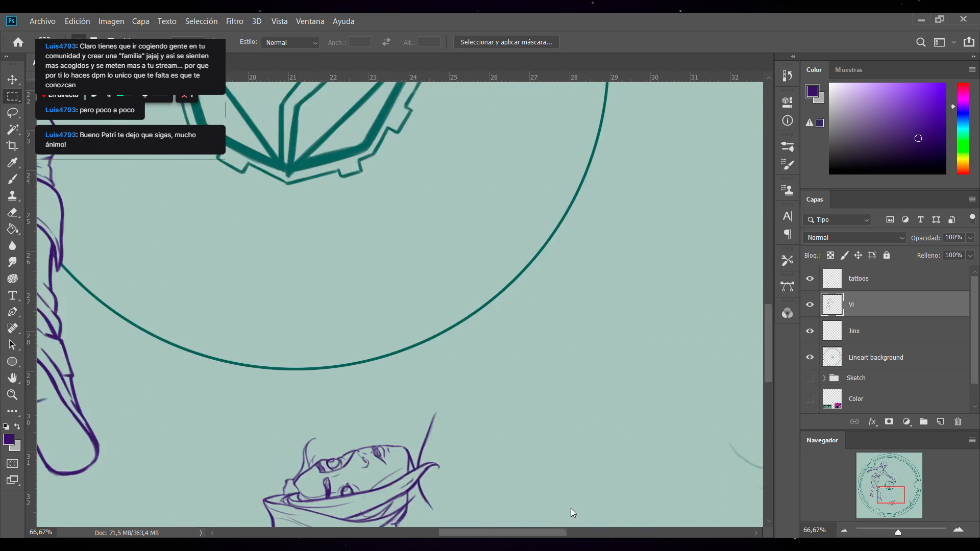
left_click_drag(769, 320, 753, 344)
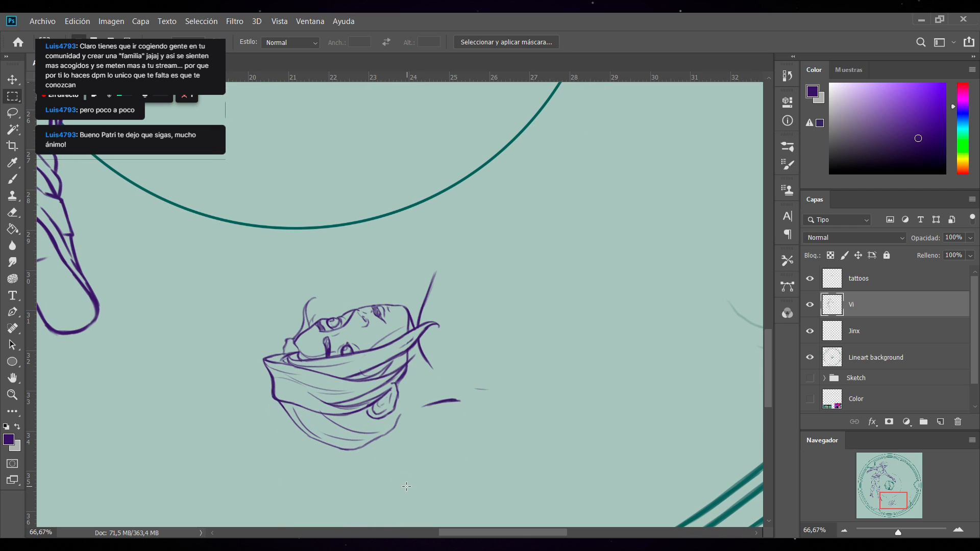
left_click(811, 378)
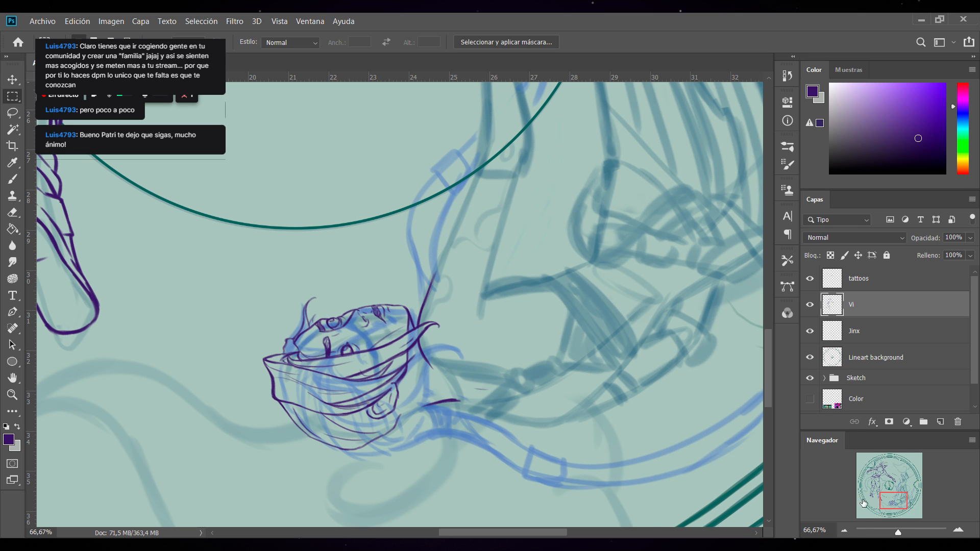
left_click(844, 529)
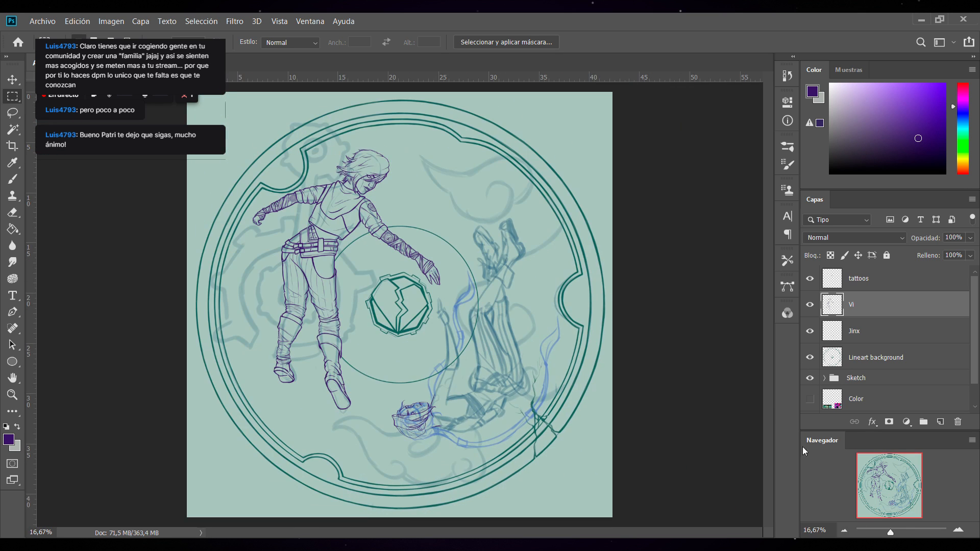